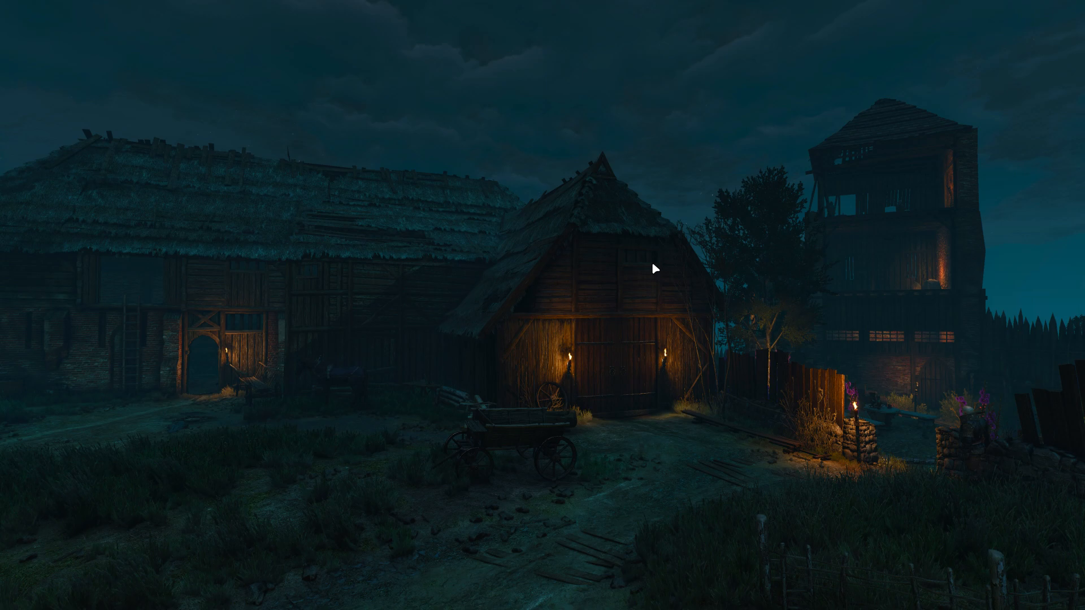
# Start the ALB Leftwm virtual machine in VirtualBox Manager and boot its existing ArcoLinux system.
pyautogui.press('super+F7')
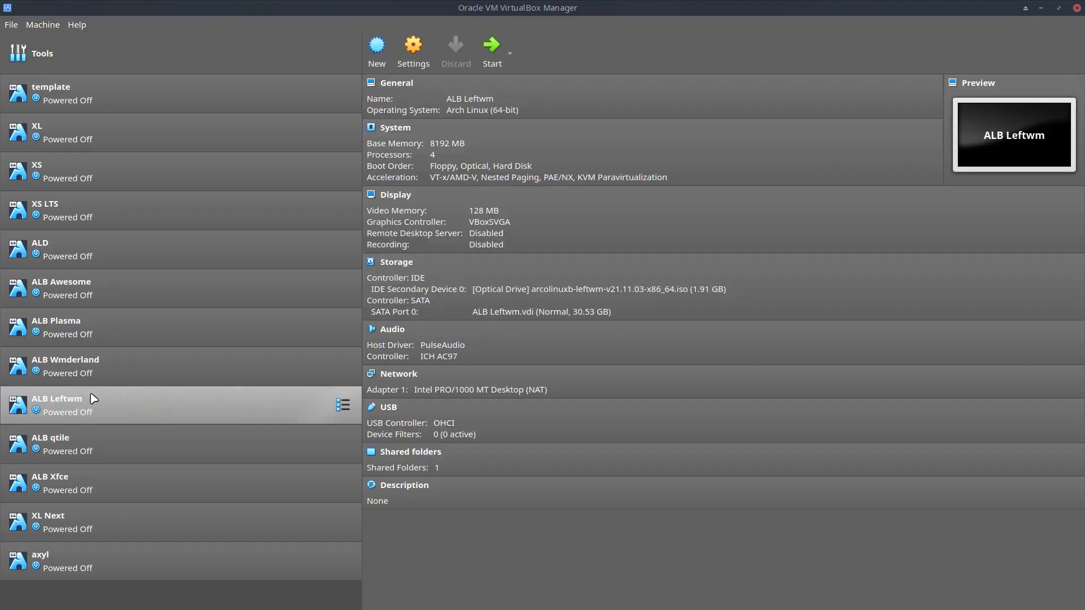
pyautogui.click(492, 51)
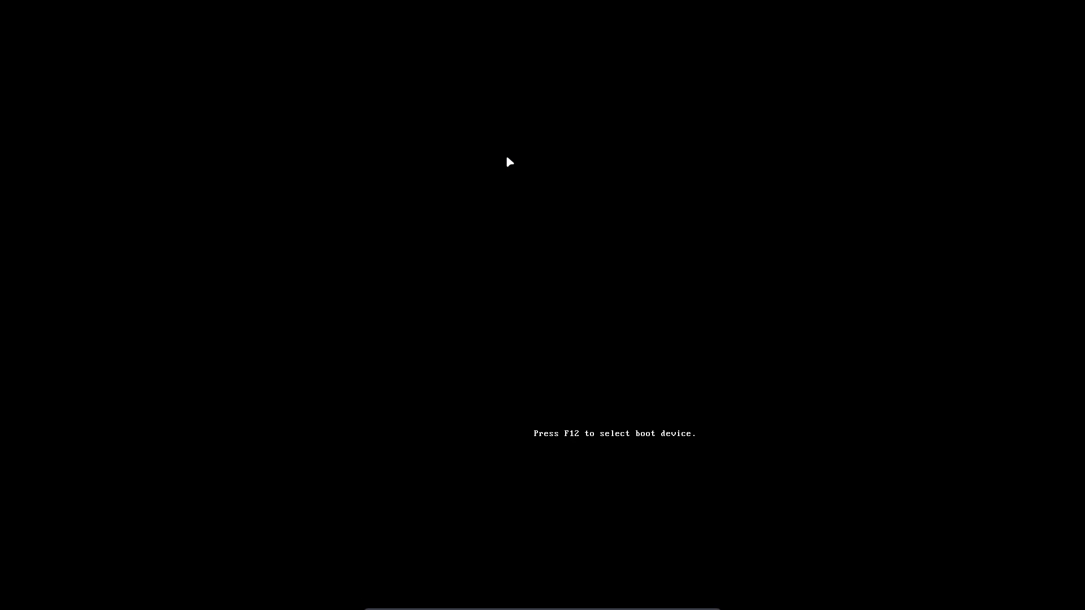
pyautogui.press('Down')
pyautogui.press('Down')
pyautogui.press('Down')
pyautogui.press('Down')
pyautogui.press('Down')
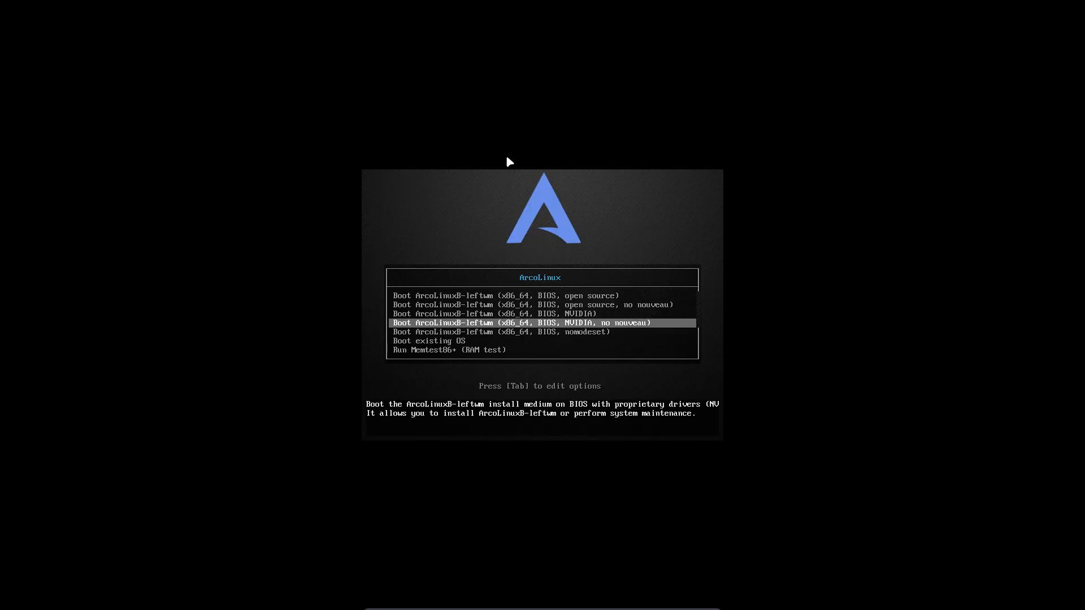
pyautogui.press('Return')
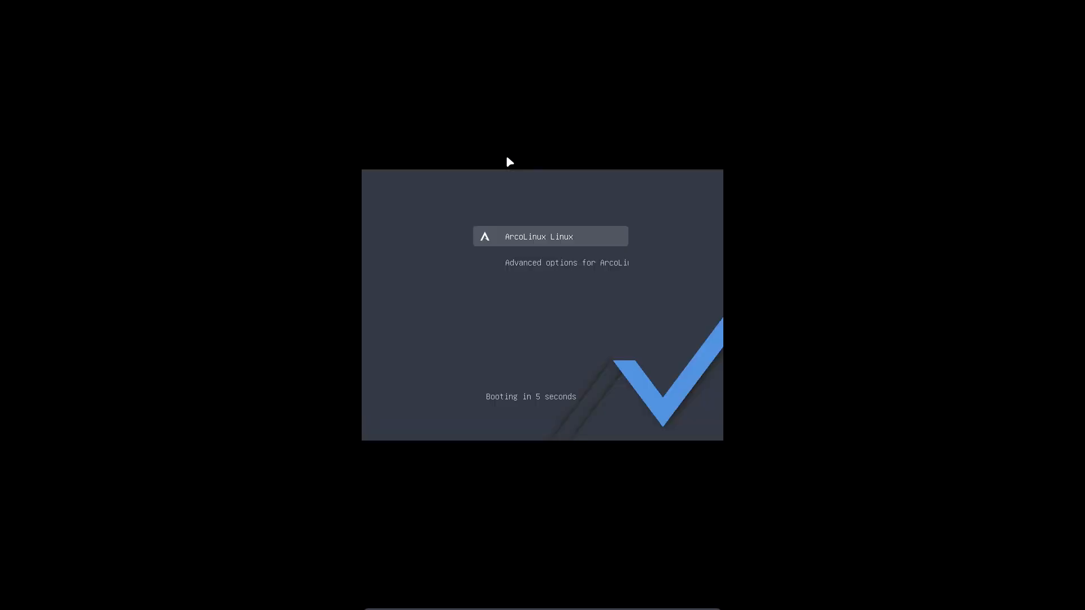
pyautogui.press('Return')
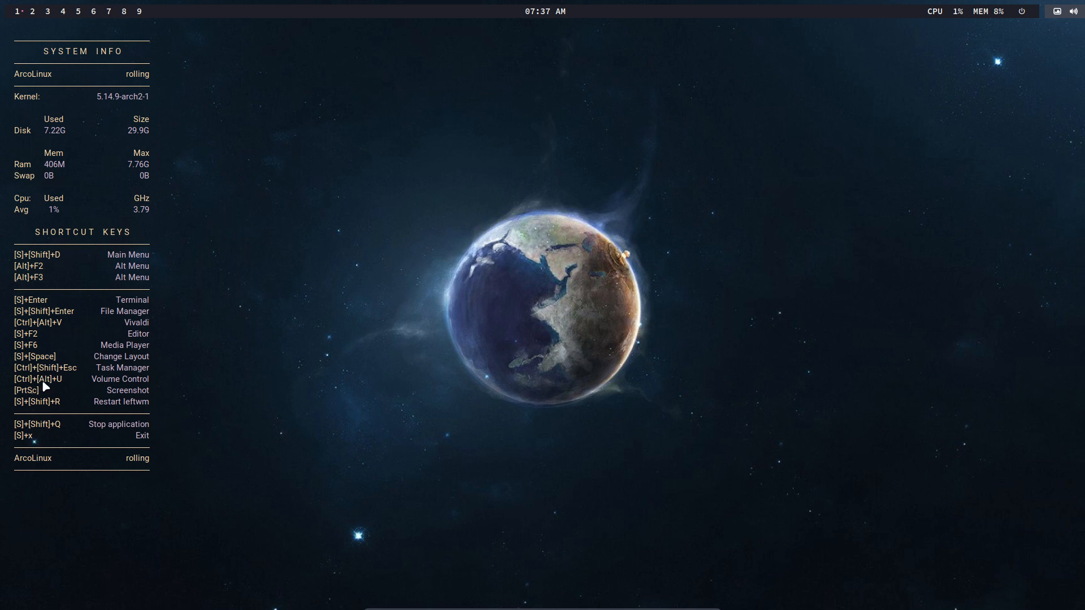
# Hide the system info and shortcut overlay on the desktop and open a terminal on workspace 3.
pyautogui.press('super+c')
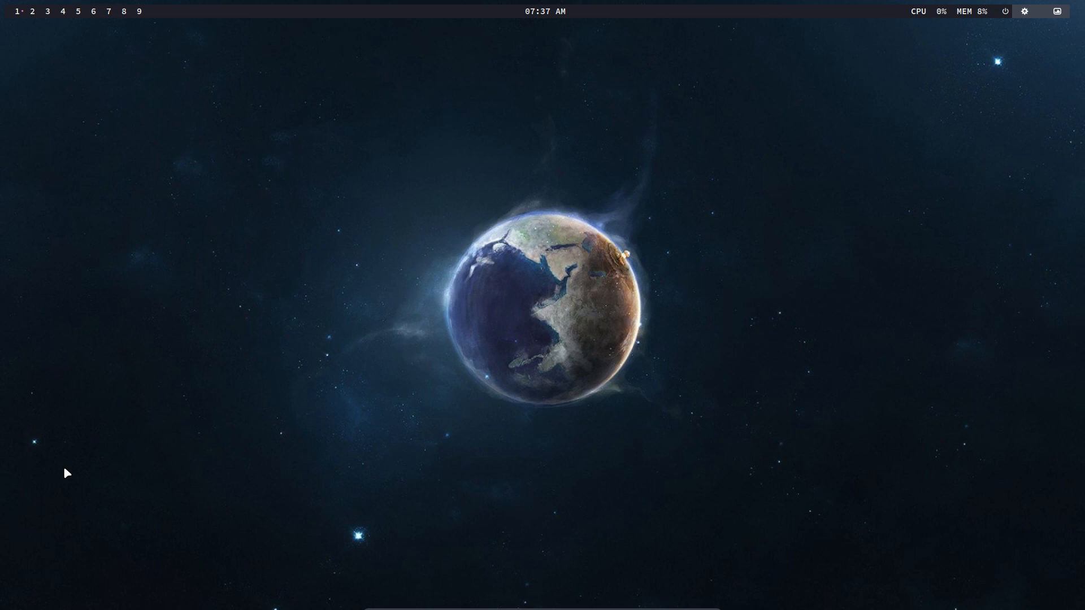
pyautogui.click(45, 12)
pyautogui.press('super+Return')
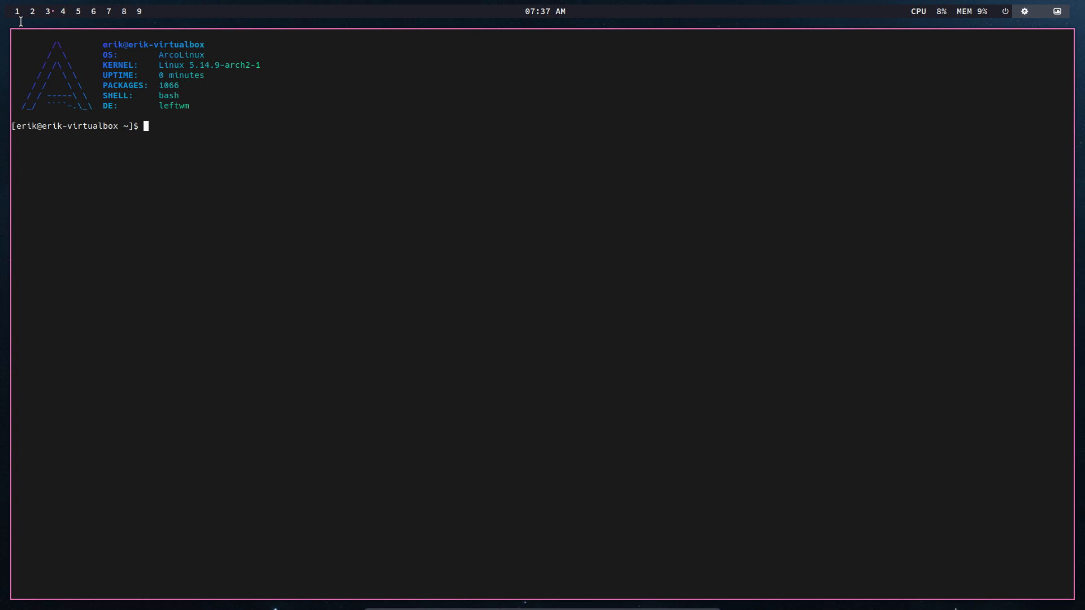
# Enter the test text "qazer" at the terminal prompt to try out the keyboard layout.
pyautogui.write('q')
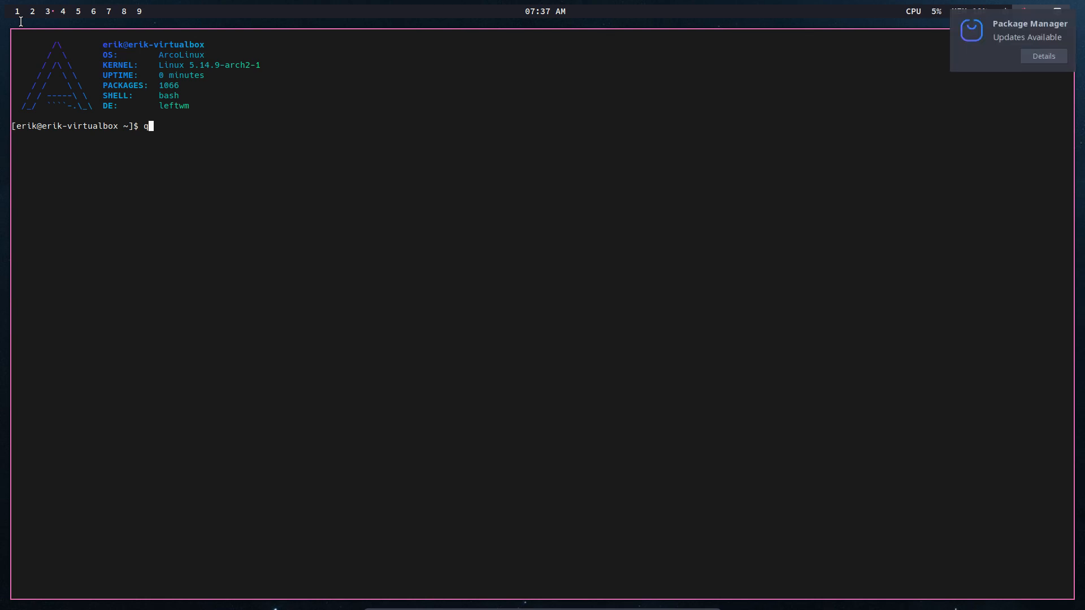
pyautogui.click(1002, 56)
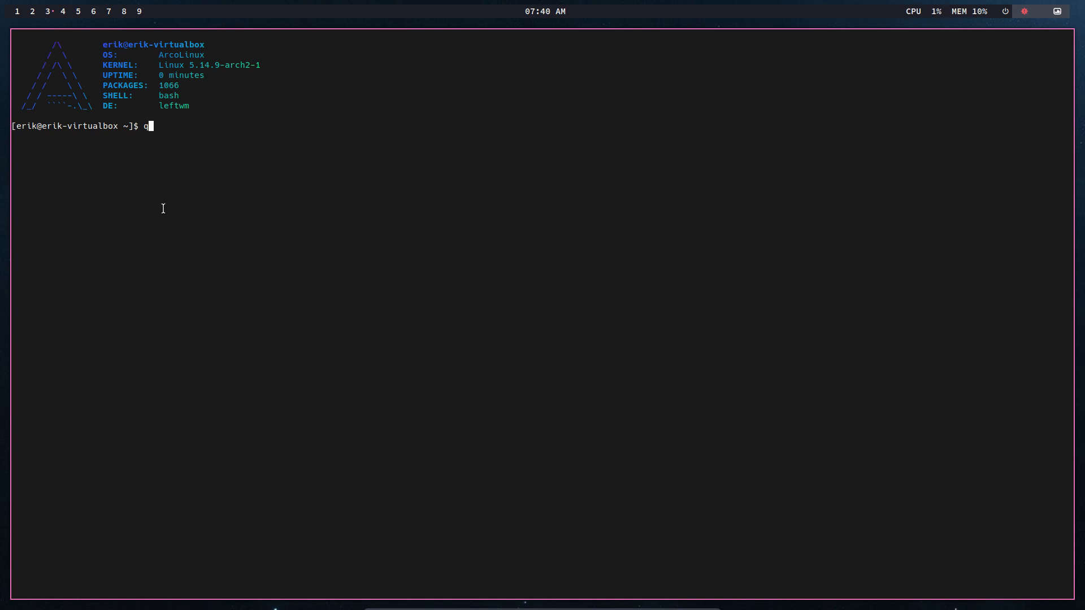
pyautogui.write('azer')
# Open the file manager, show hidden files and go to the .config/leftwm folder in the home directory.
pyautogui.press('super+shift+Return')
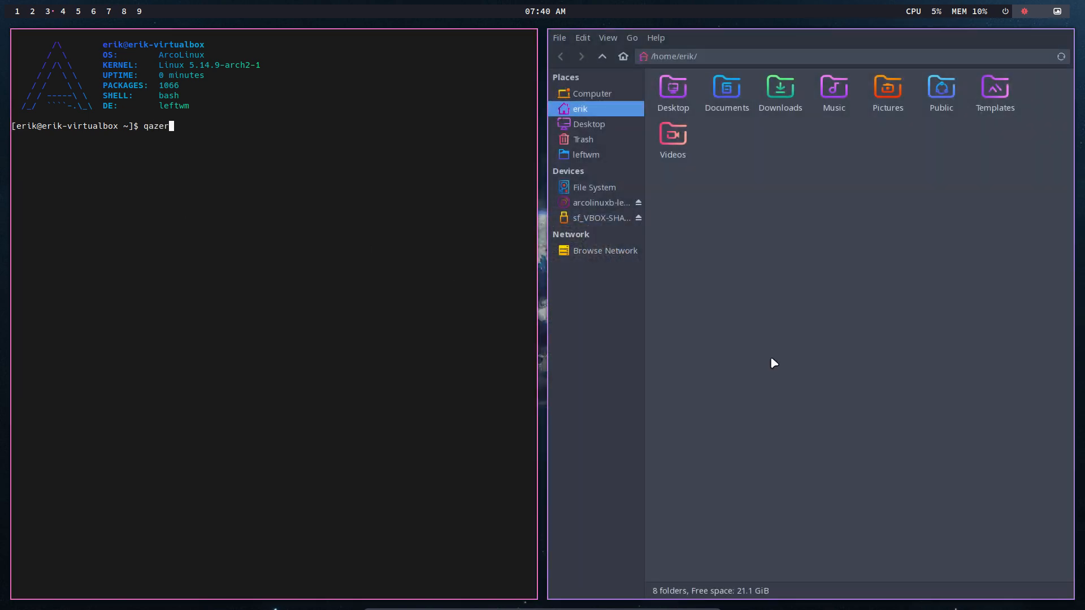
pyautogui.hotkey('ctrl', 'h')
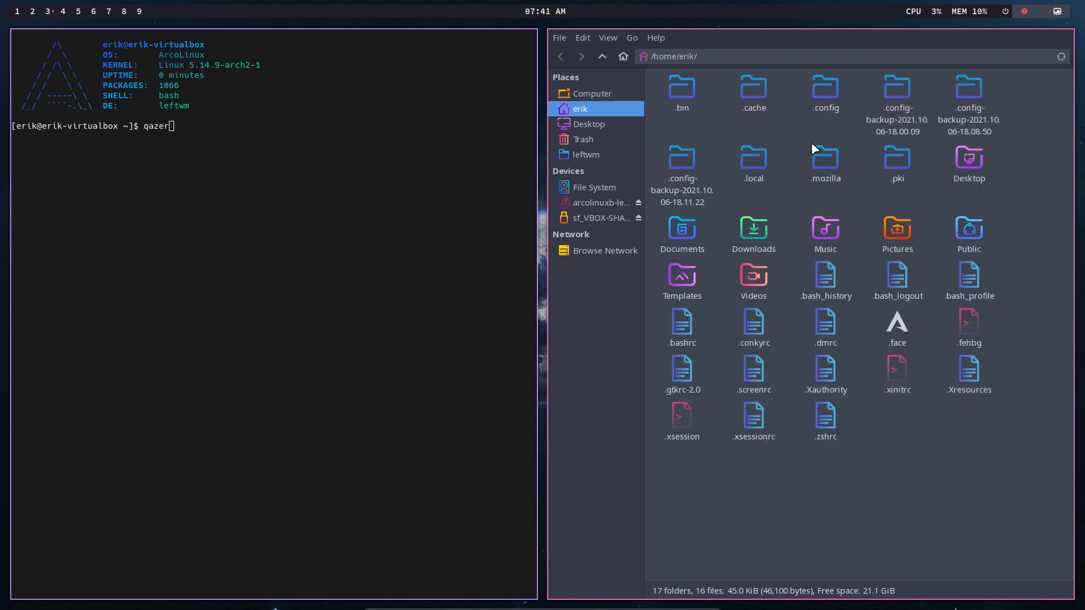
pyautogui.click(827, 94)
pyautogui.doubleClick(827, 93)
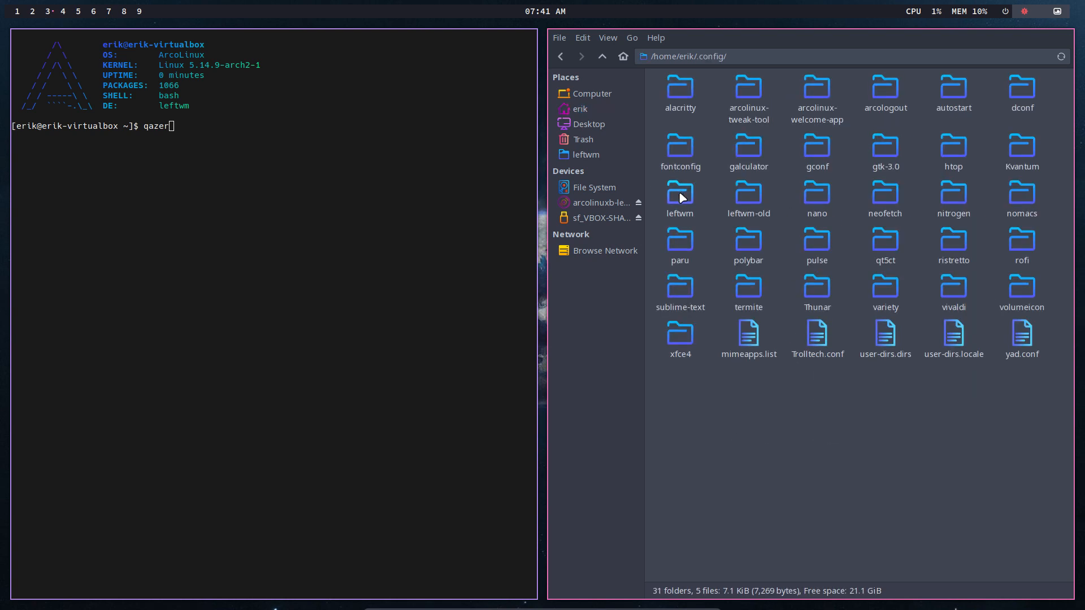
pyautogui.doubleClick(680, 195)
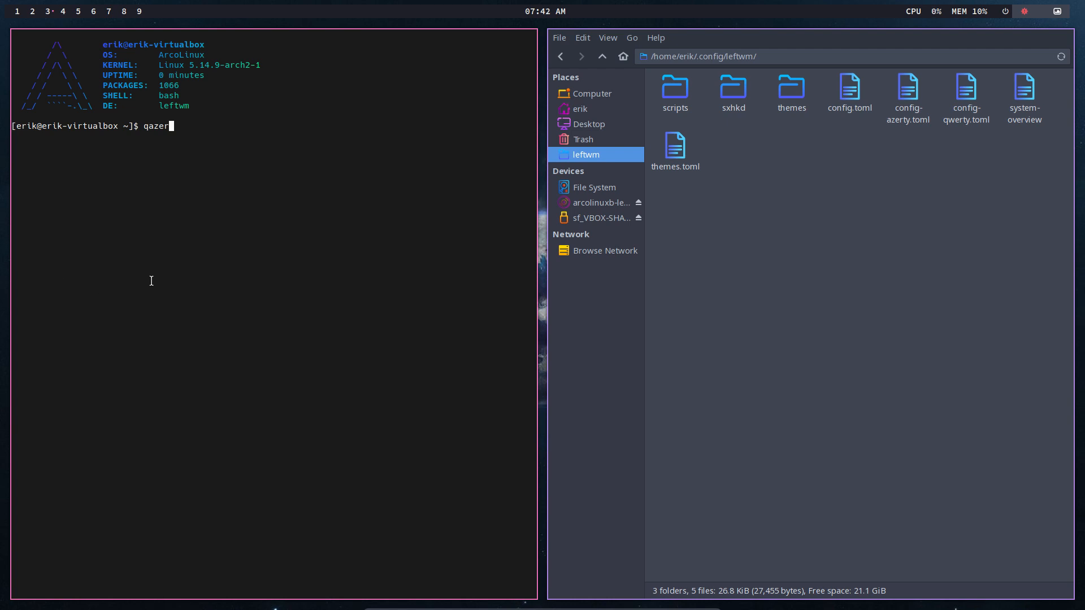
pyautogui.write('q')
# Open a terminal in the leftwm scripts folder and run ./toazerty.sh to change the configuration to azerty.
pyautogui.doubleClick(675, 93)
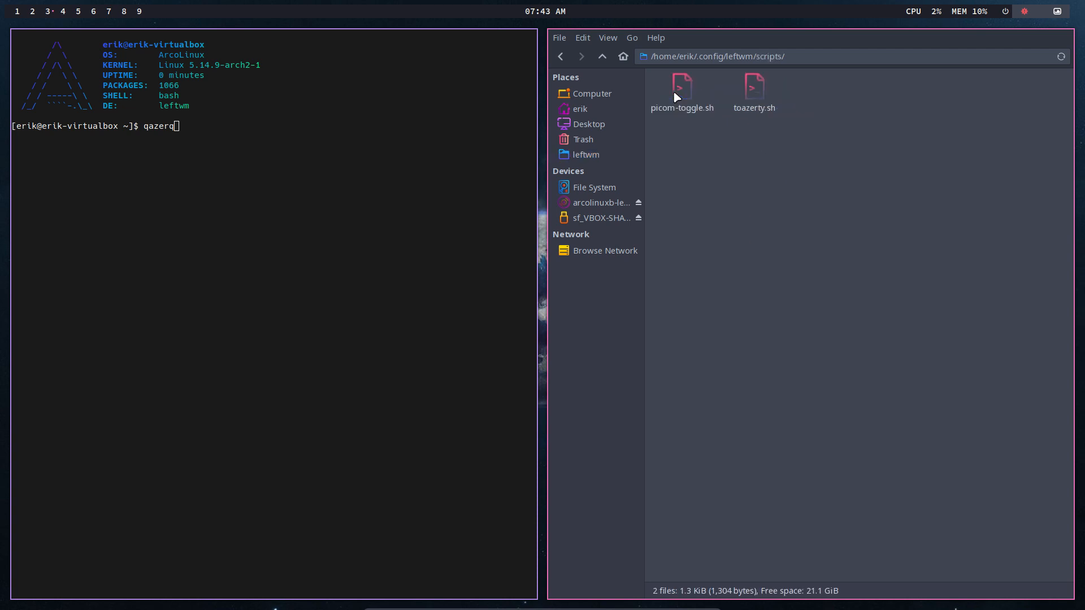
pyautogui.click(747, 104)
pyautogui.rightClick(744, 221)
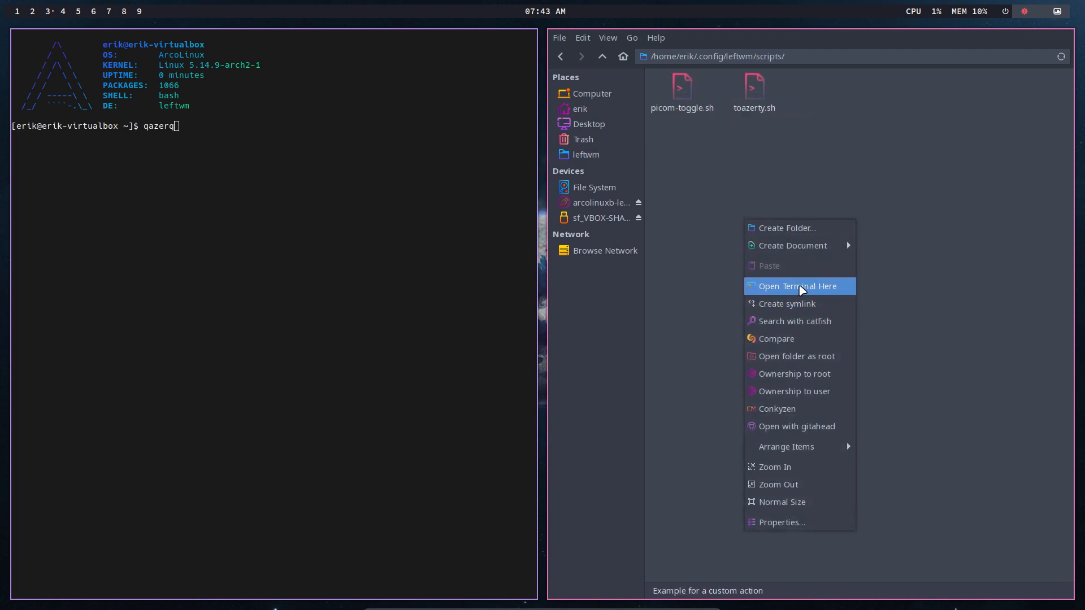
pyautogui.click(802, 288)
pyautogui.write('./')
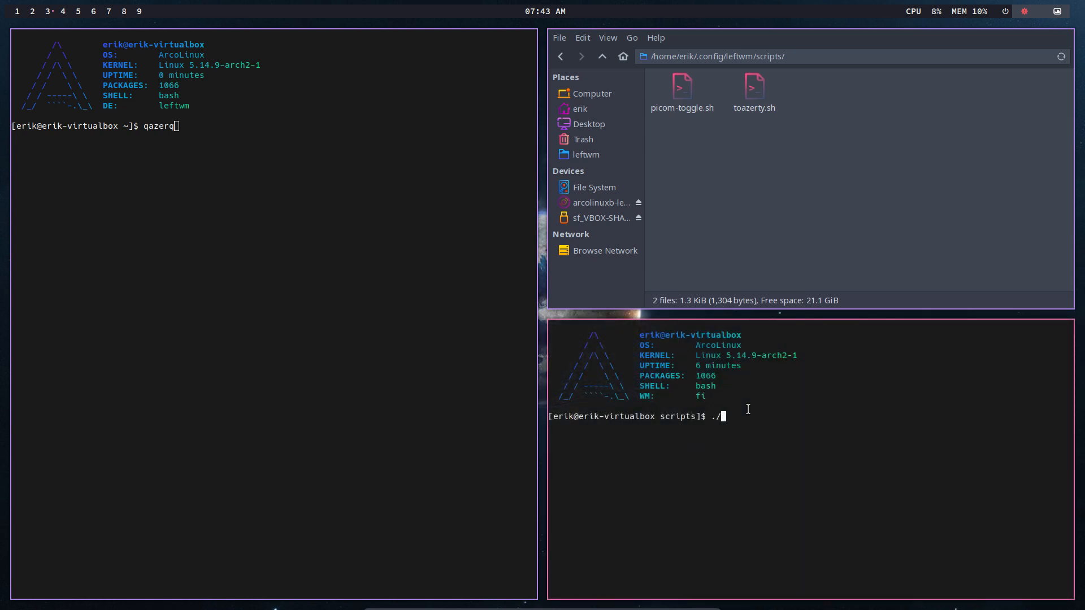
pyautogui.write('to')
pyautogui.press('Tab')
pyautogui.press('Return')
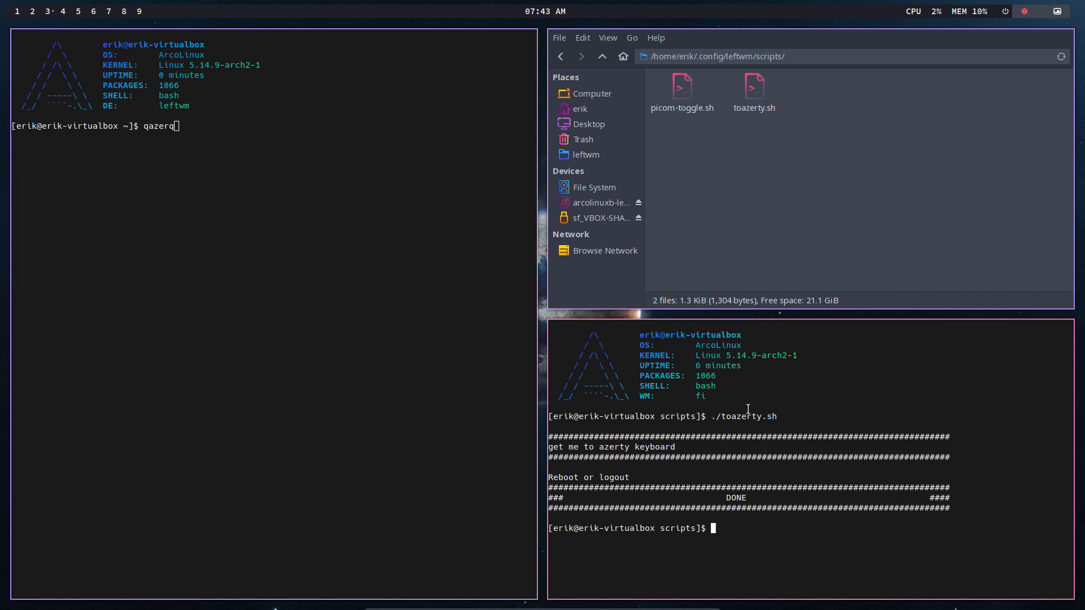
# Return to the leftwm folder and check config.toml against config-azerty.toml by selecting both files.
pyautogui.click(603, 56)
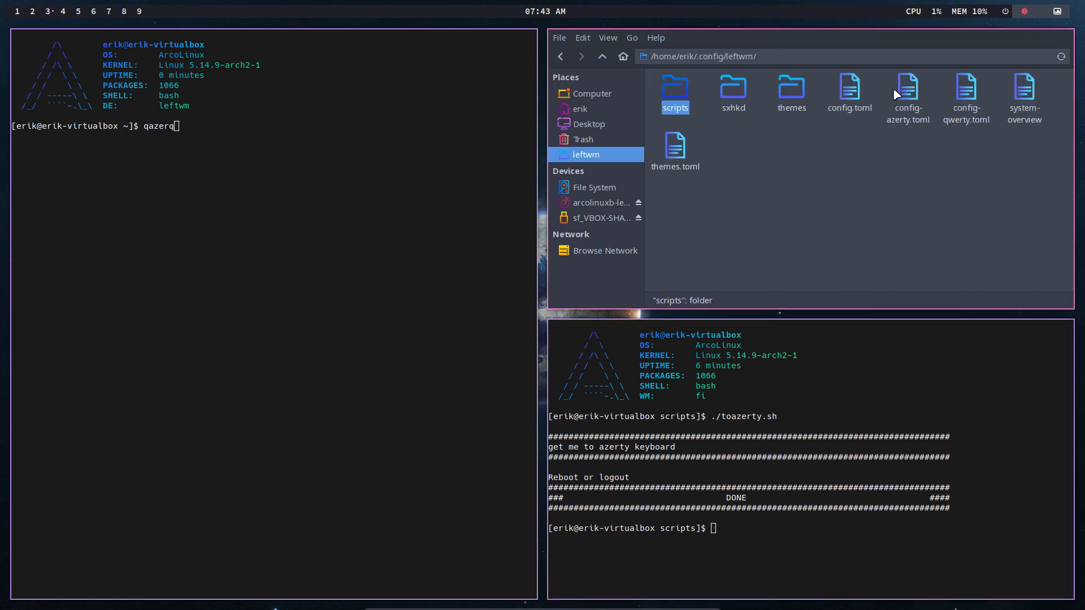
pyautogui.click(909, 92)
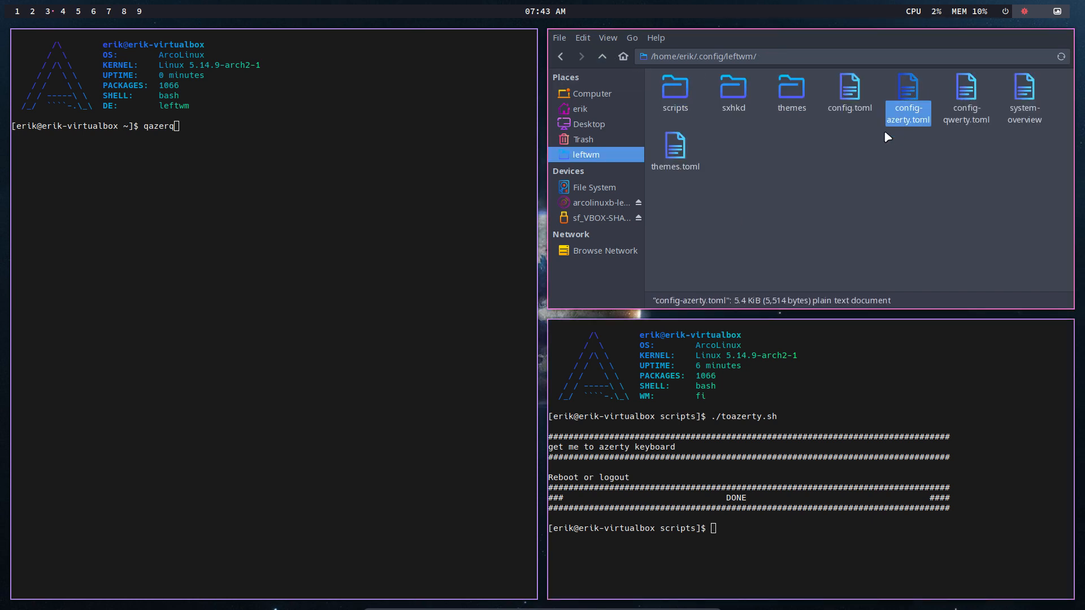
pyautogui.click(850, 90)
pyautogui.keyDown('ctrl'); pyautogui.click(907, 94); pyautogui.keyUp('ctrl')
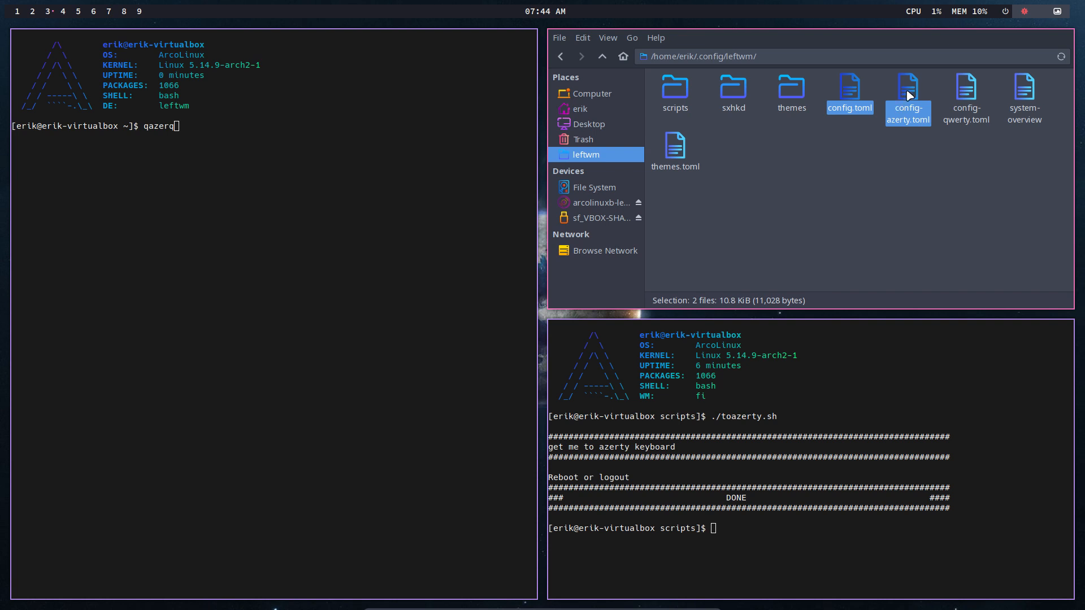
pyautogui.rightClick(909, 95)
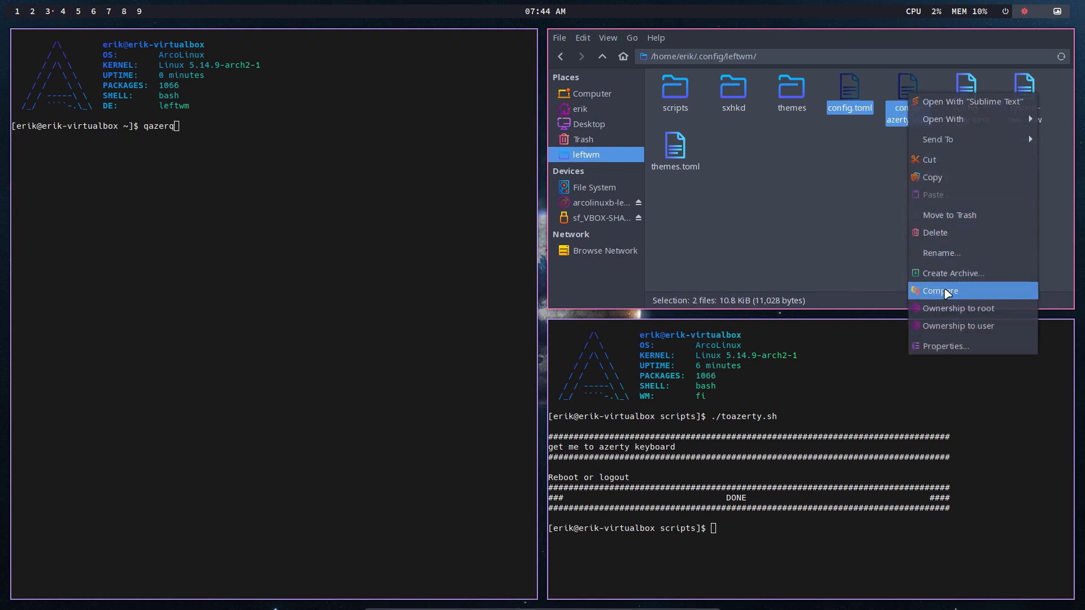
pyautogui.click(790, 228)
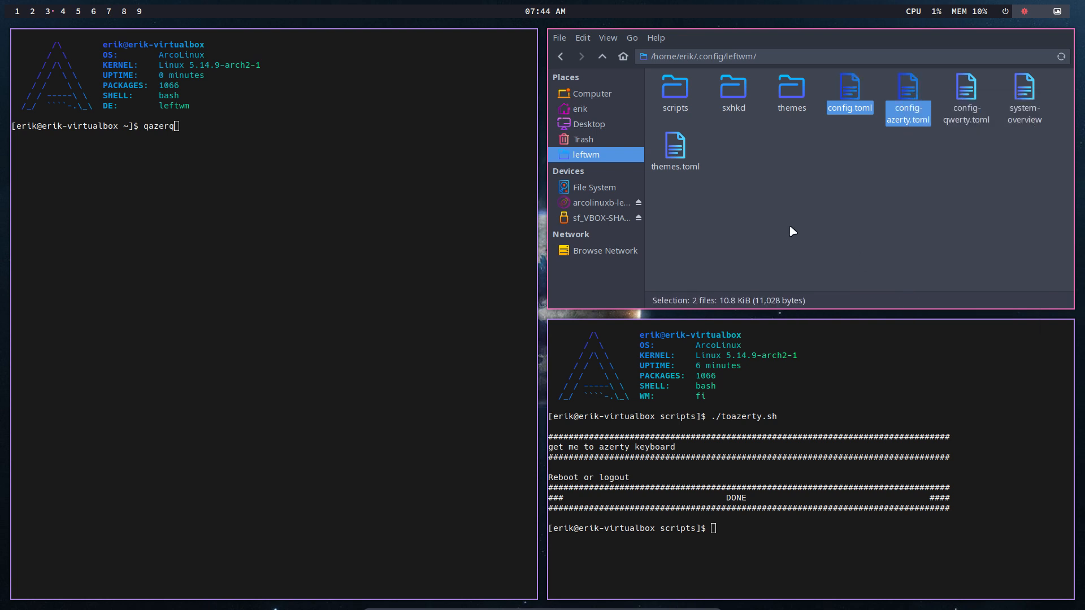
# Log out of the leftwm session and log back in with the account password.
pyautogui.press('super+x')
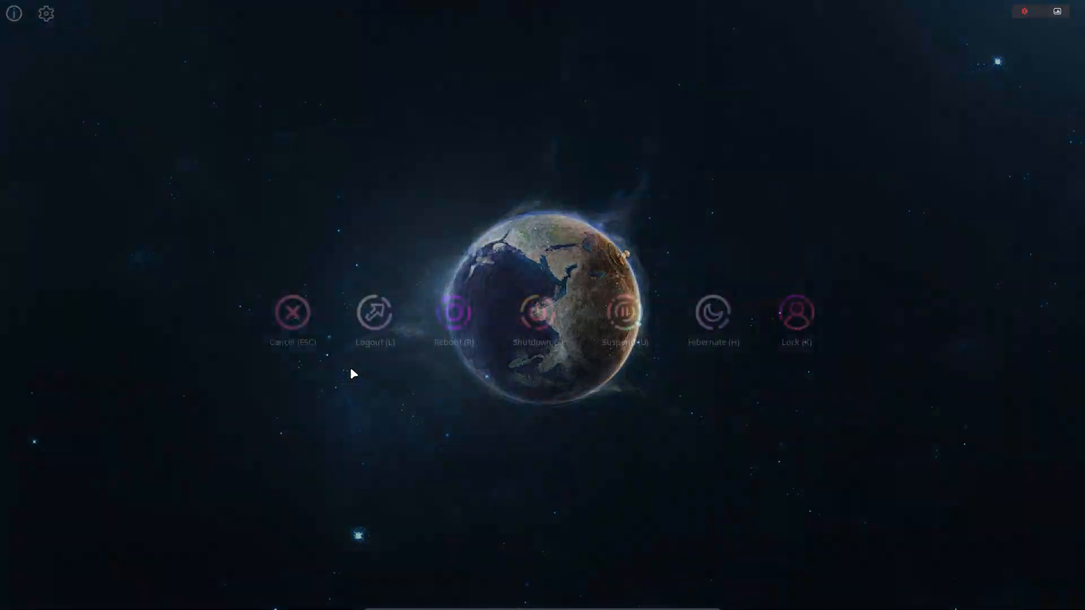
pyautogui.press('r')
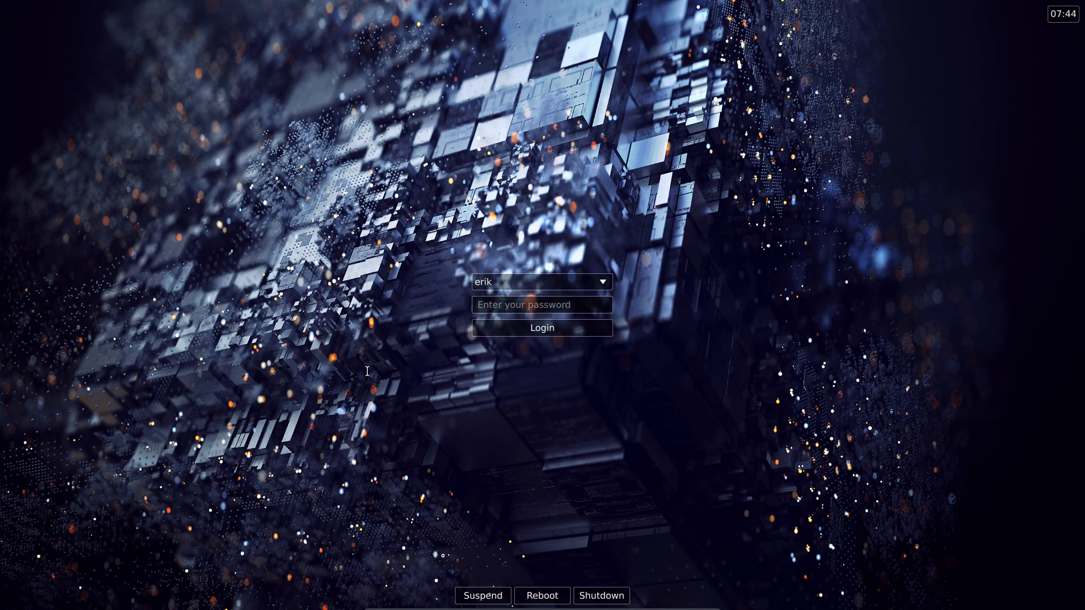
pyautogui.write('*****')
pyautogui.press('Return')
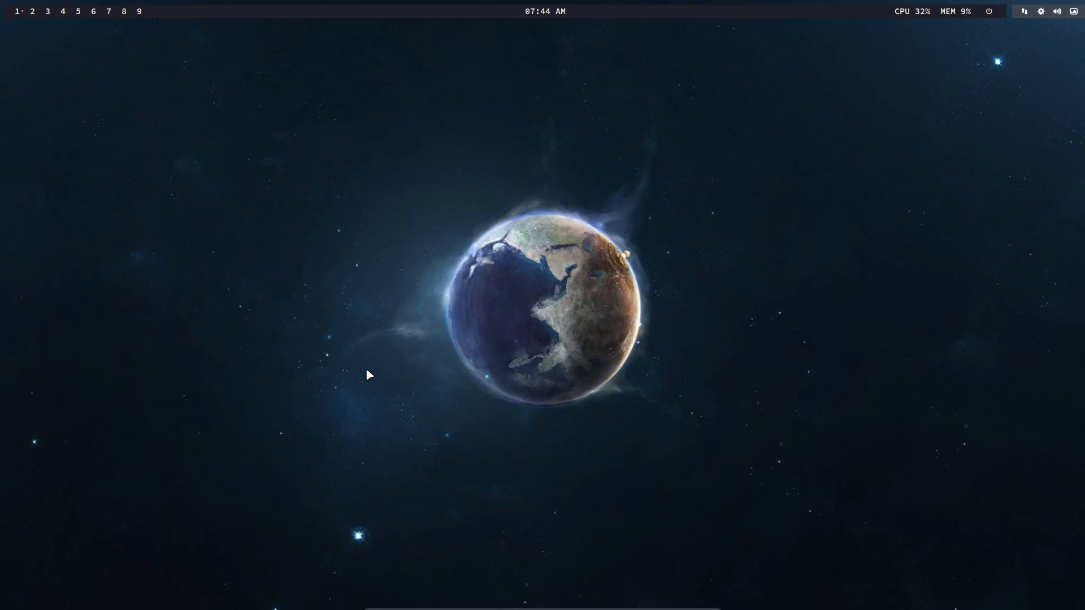
# Open and close a terminal several times to test the window shortcuts with the azerty configuration.
pyautogui.press('super+Return')
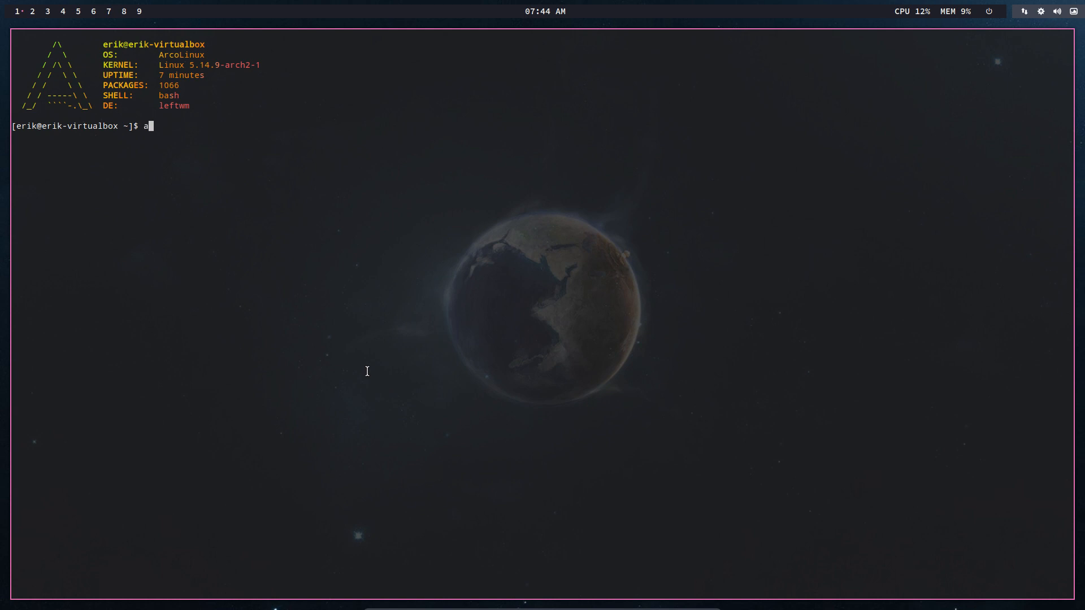
pyautogui.press('super+q')
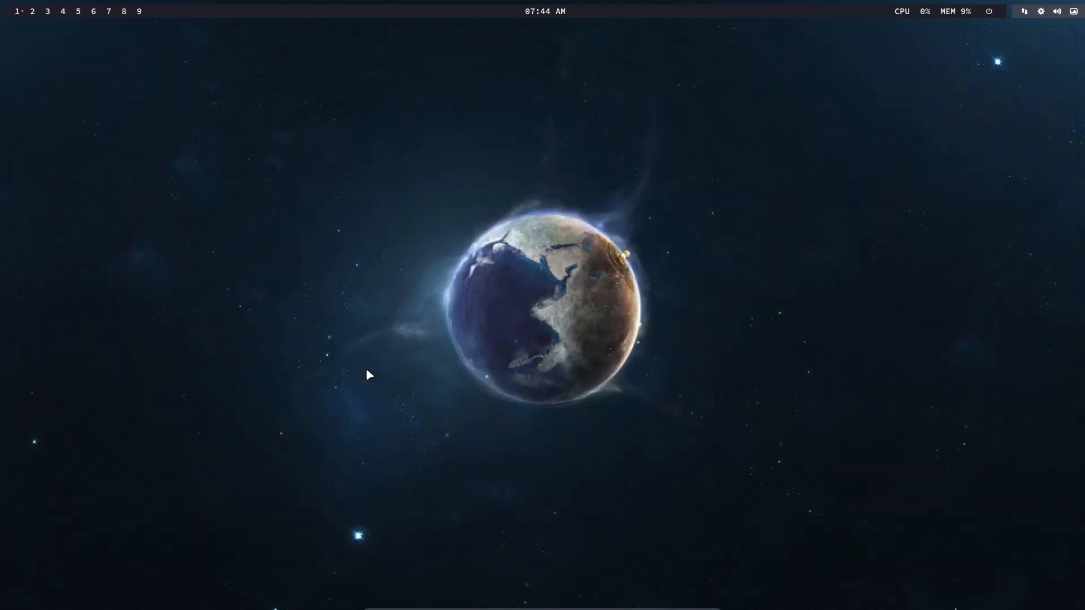
pyautogui.press('super+Return')
pyautogui.press('super+q')
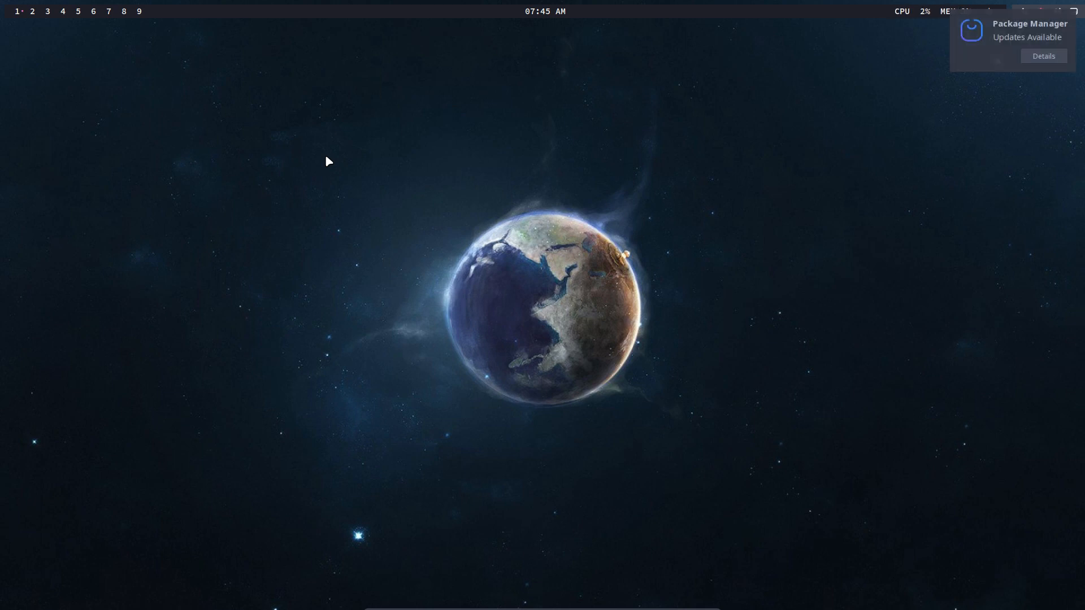
pyautogui.press('super+Return')
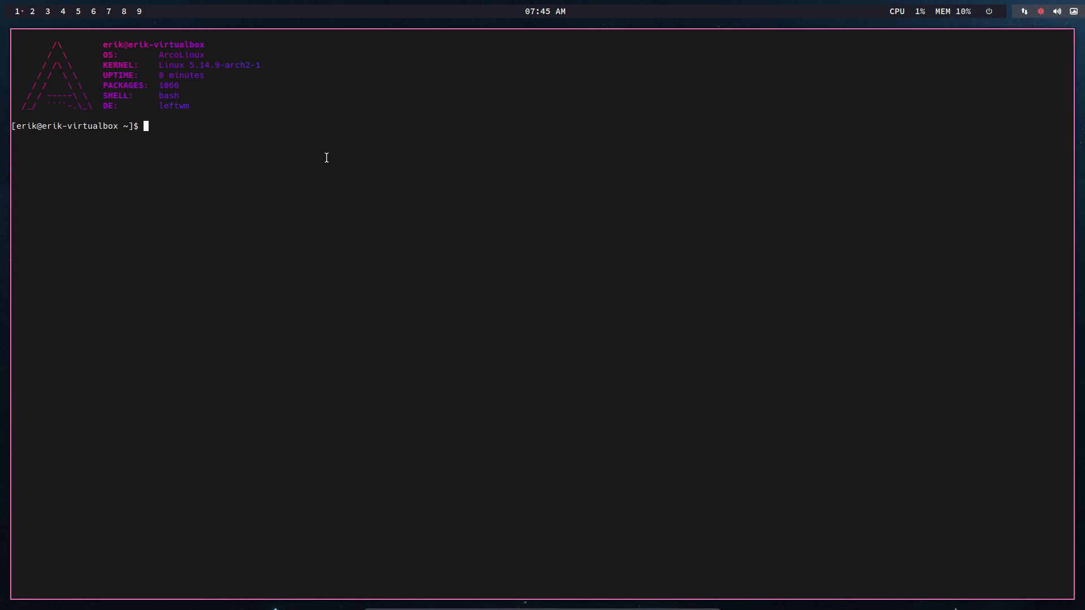
pyautogui.press('super+shift+q')
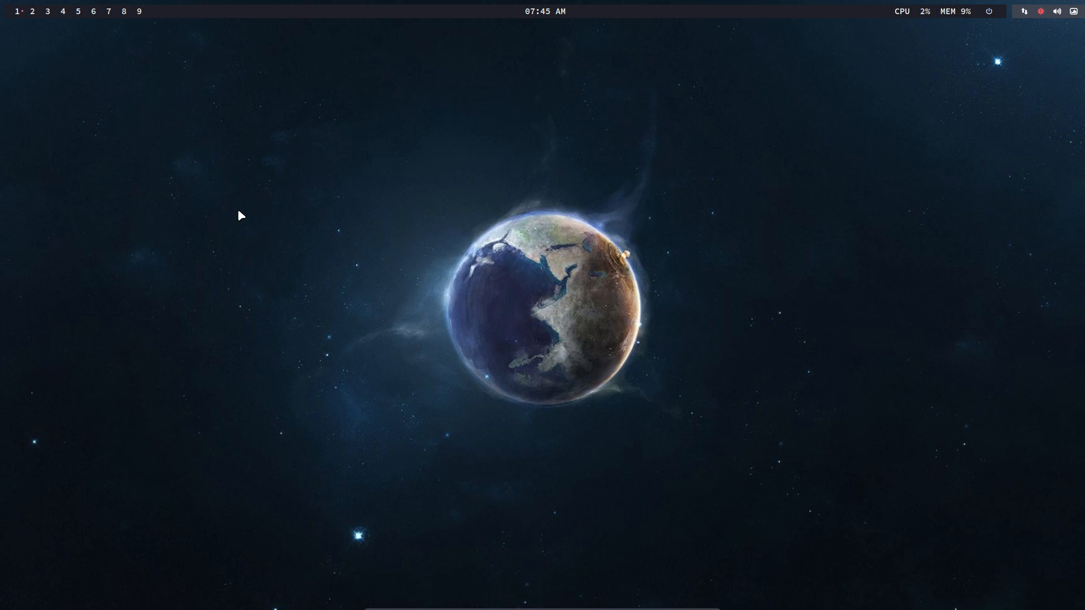
# Run the update command in a new terminal and authenticate with the sudo password.
pyautogui.press('super+Return')
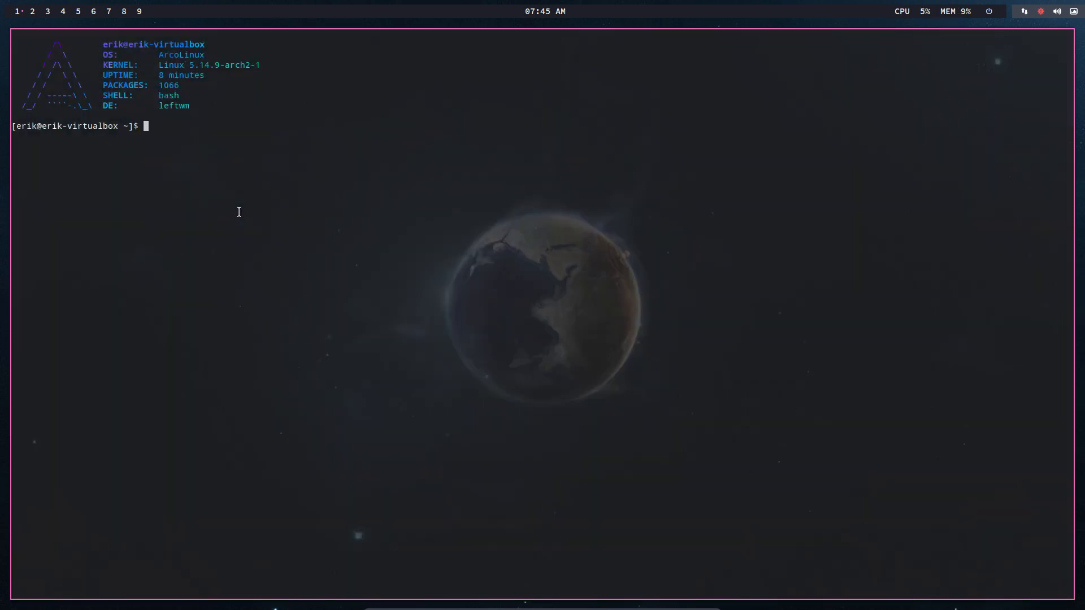
pyautogui.write('update')
pyautogui.press('Return')
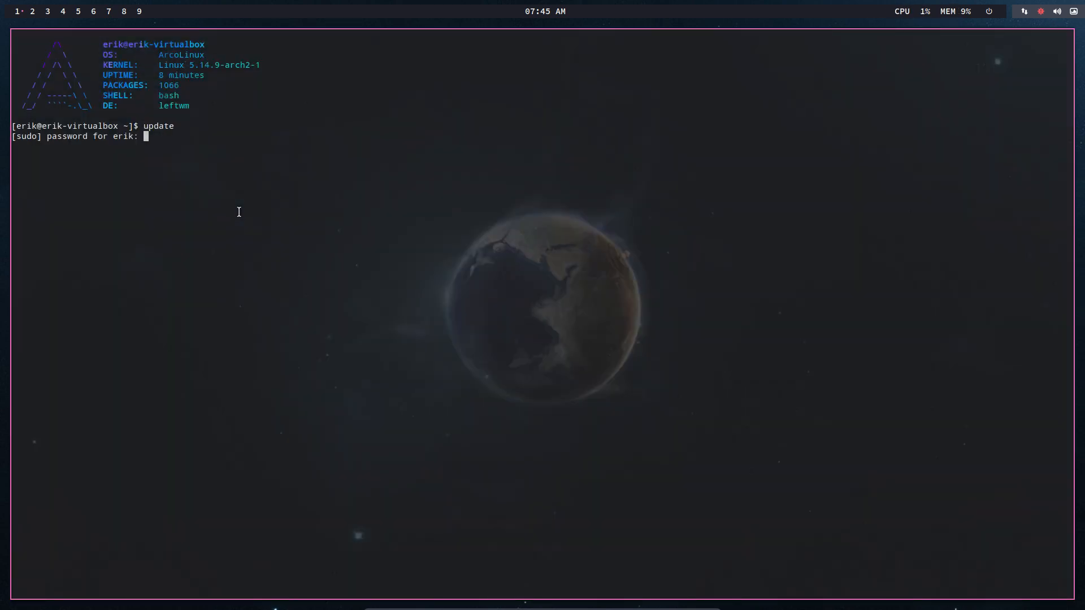
pyautogui.press('Return')
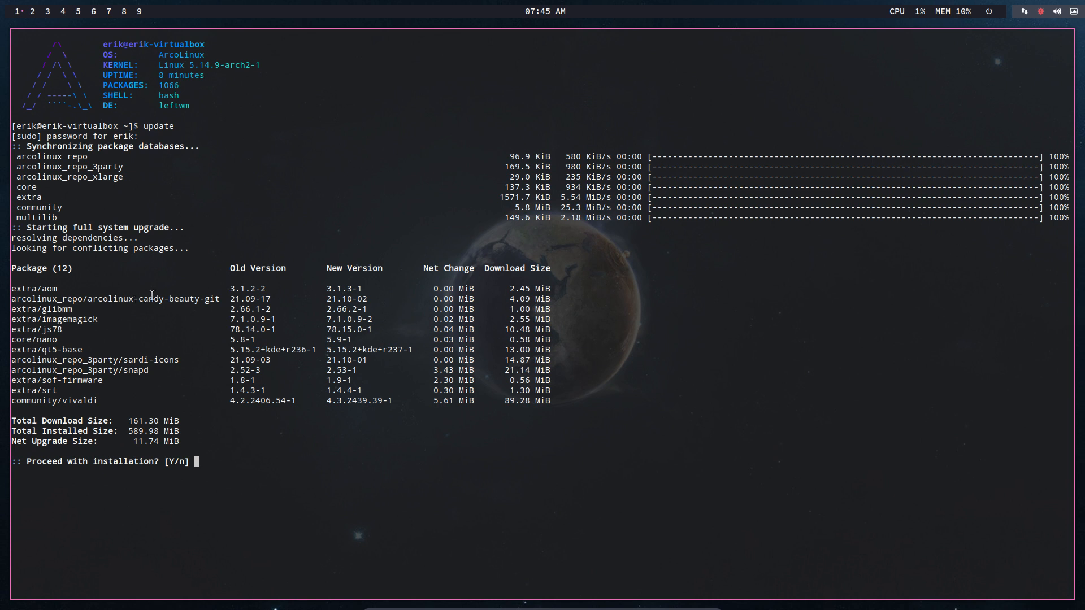
# Highlight the arcolinux-candy-beauty package name in the list of pending upgrades.
pyautogui.moveTo(148, 299); pyautogui.dragTo(374, 300)
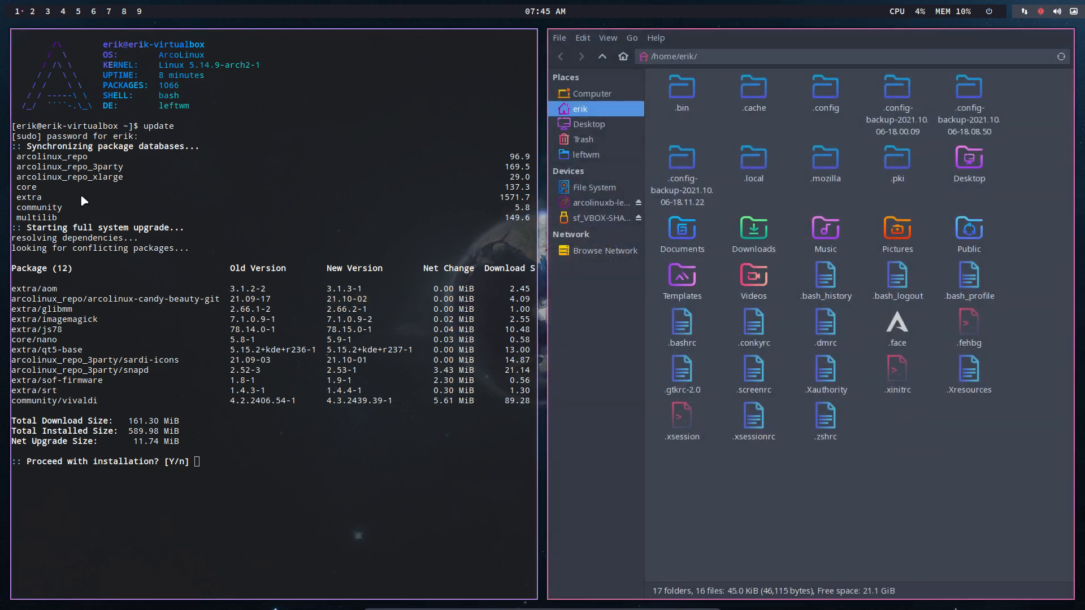
pyautogui.moveTo(90, 299); pyautogui.dragTo(205, 298)
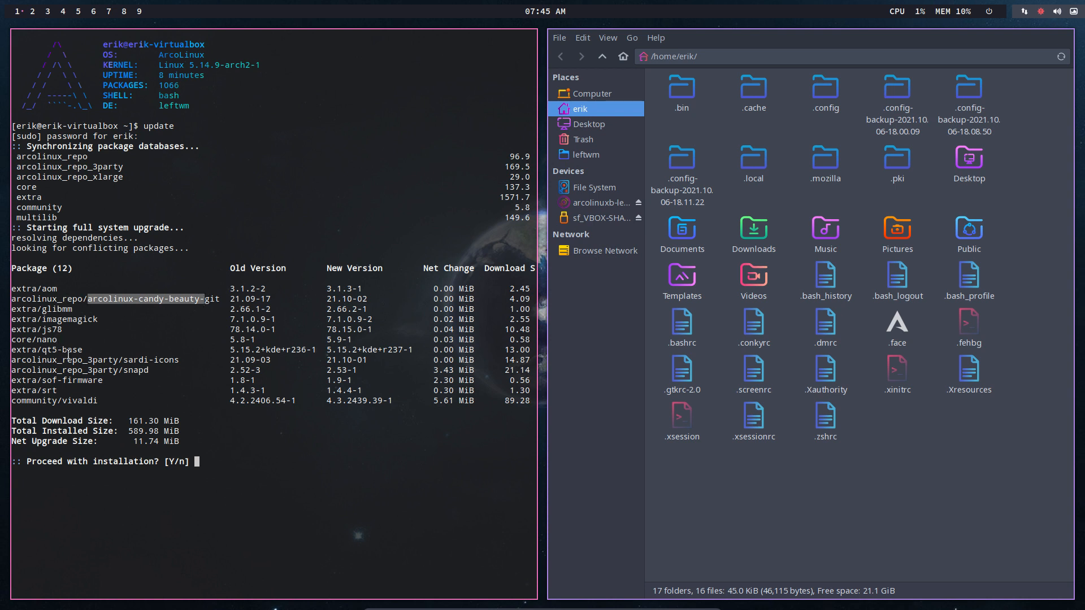
# Highlight sardi-icons in the pending upgrade list and agree to proceed with the package installation.
pyautogui.moveTo(124, 360); pyautogui.dragTo(206, 366)
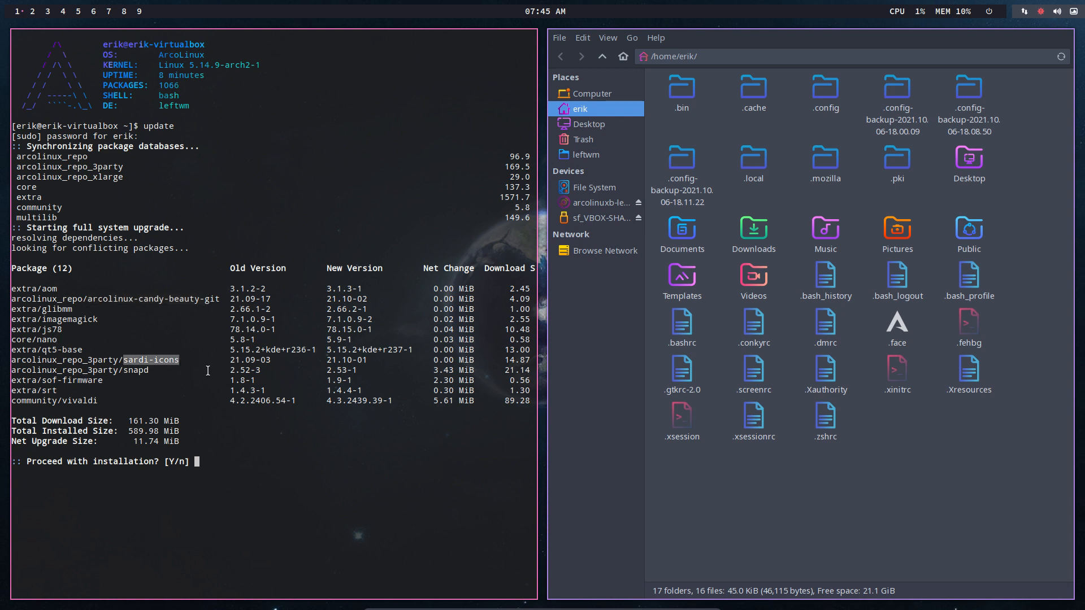
pyautogui.click(127, 377)
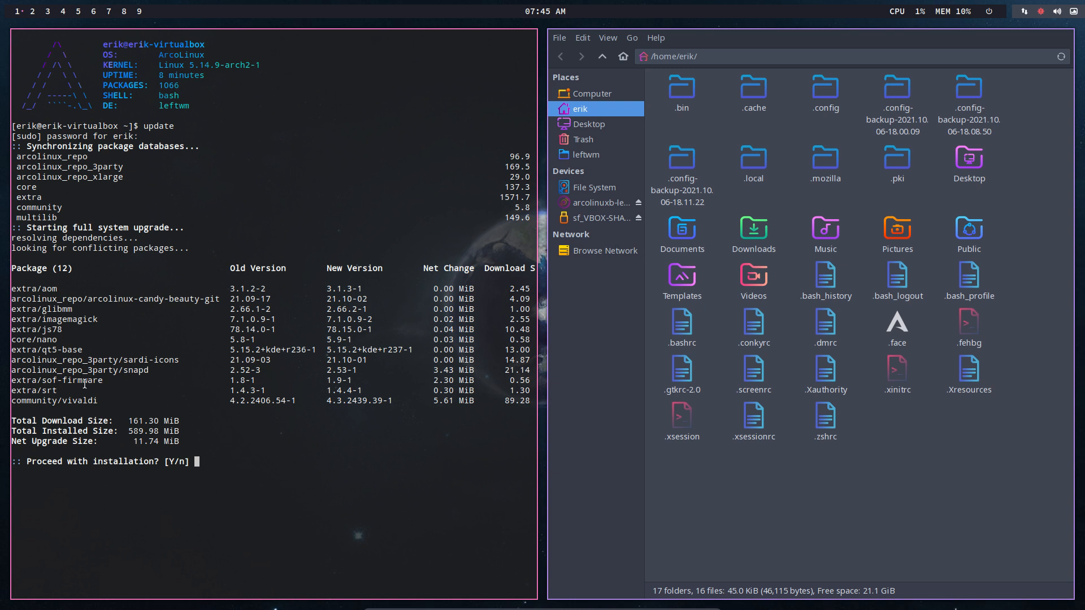
pyautogui.moveTo(48, 371); pyautogui.dragTo(93, 371)
pyautogui.click(43, 306)
pyautogui.write('y')
pyautogui.press('Return')
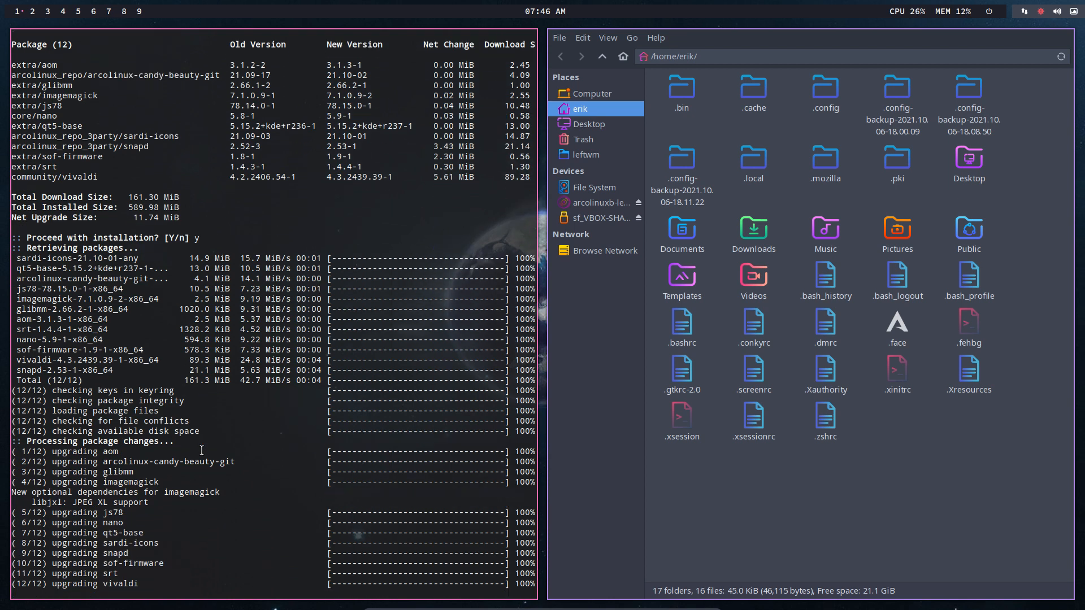
# Review the terminal output of the upgrade, from the package list to the post-transaction hooks.
pyautogui.scroll(5, 66, 131)
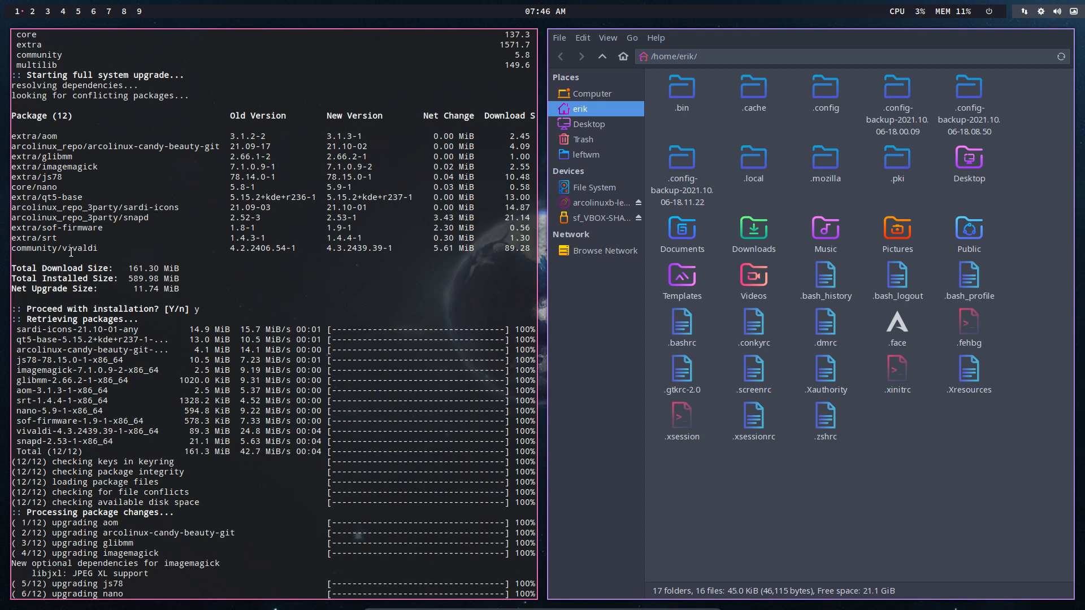
pyautogui.scroll(-5, 71, 253)
pyautogui.scroll(1, 71, 253)
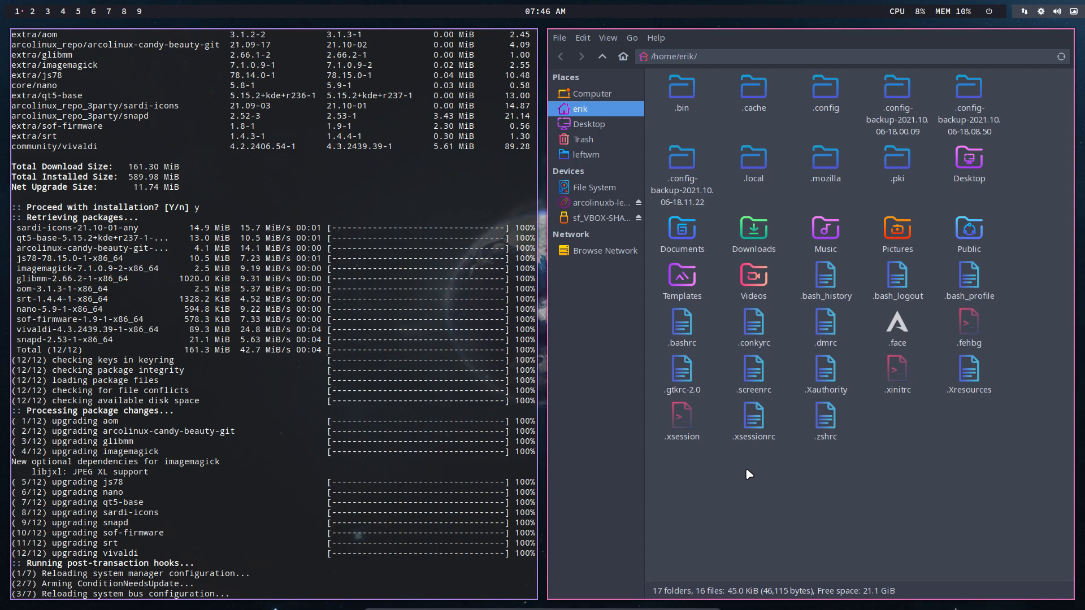
# Log out of the leftwm session after the upgrade and log back in with the account password.
pyautogui.press('super+x')
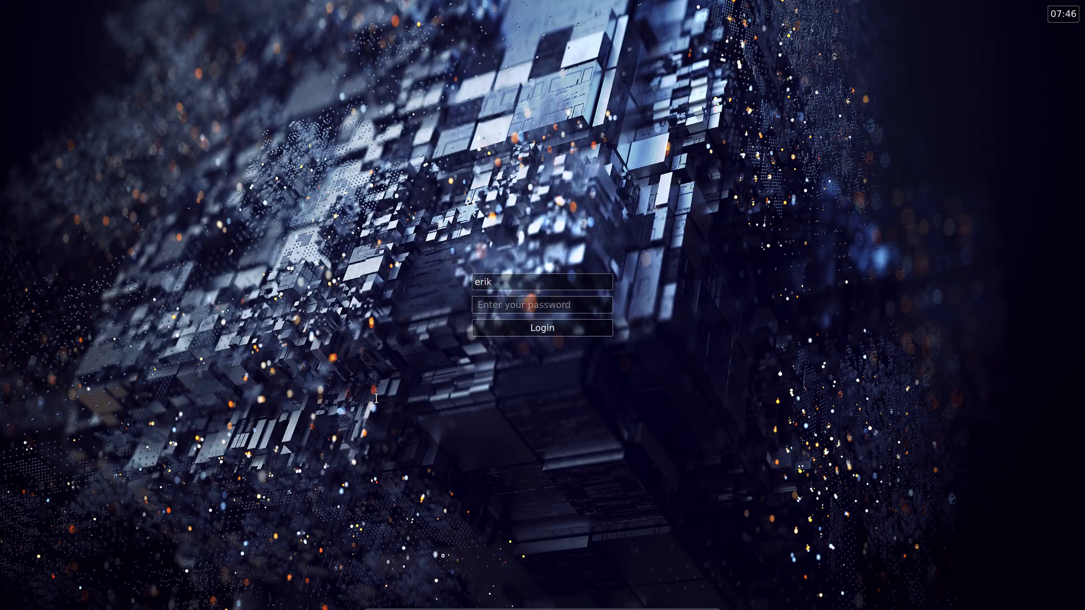
pyautogui.write('•••••')
pyautogui.press('Return')
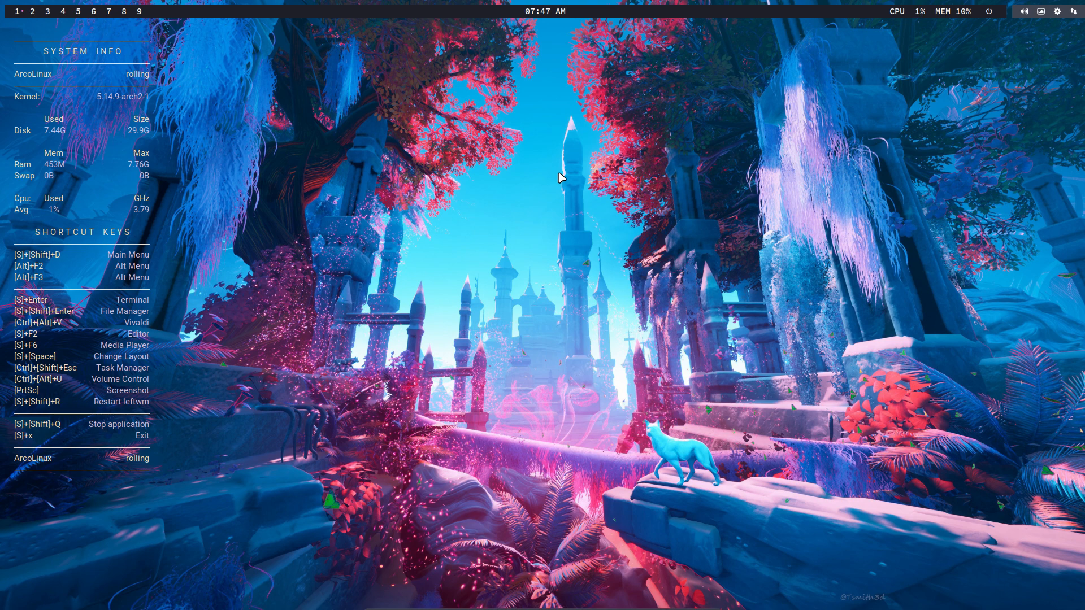
# Open Firefox and go to arcolinux.com.
pyautogui.press('super+c')
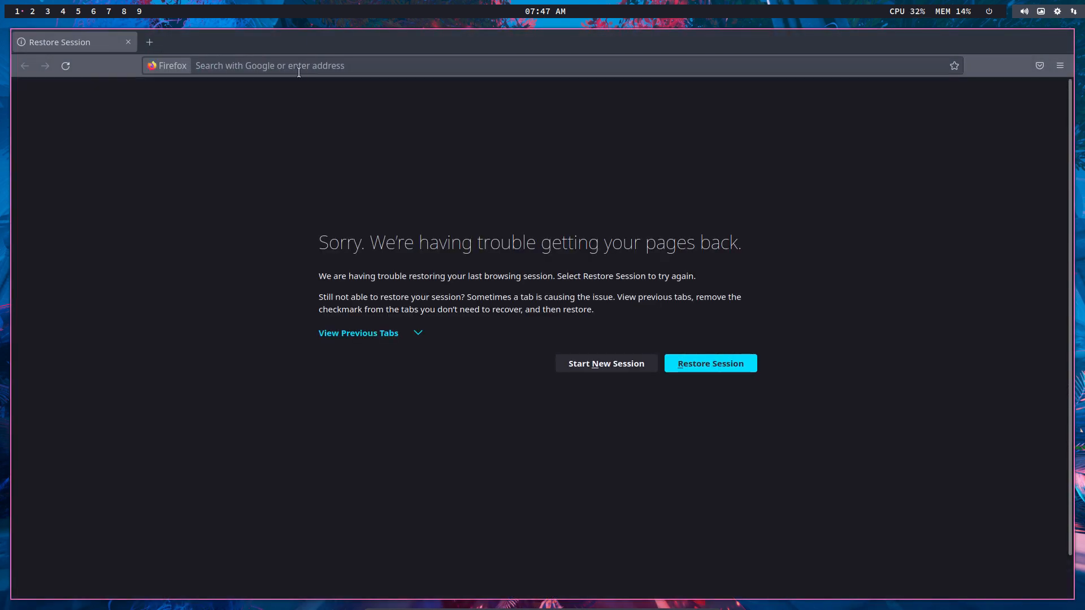
pyautogui.click(299, 73)
pyautogui.write('racolinux')
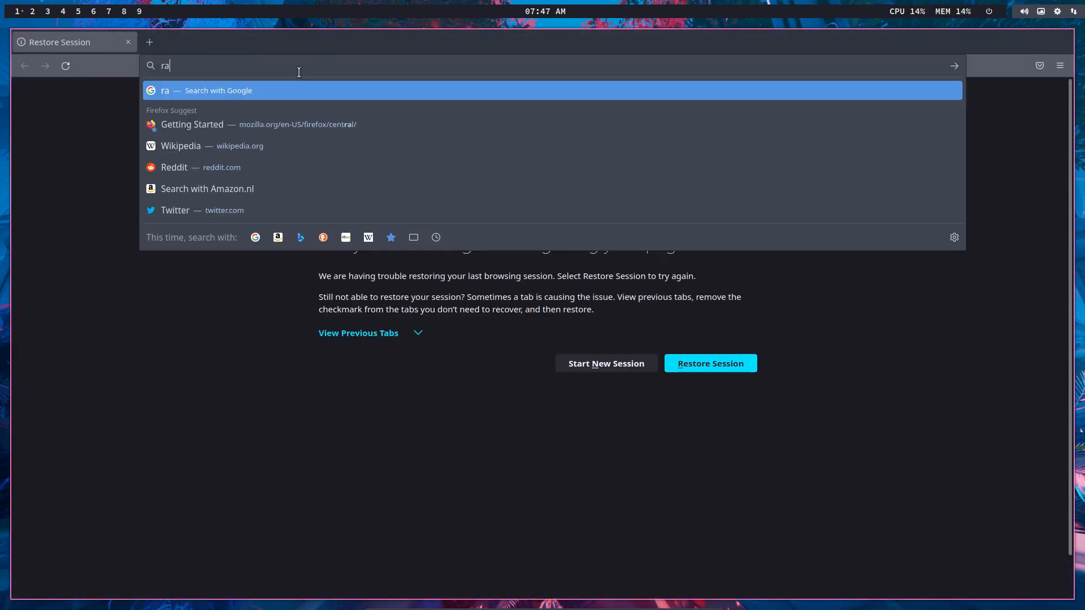
pyautogui.press('BackSpace')
pyautogui.press('BackSpace')
pyautogui.press('BackSpace')
pyautogui.press('BackSpace')
pyautogui.press('BackSpace')
pyautogui.press('BackSpace')
pyautogui.press('BackSpace')
pyautogui.press('BackSpace')
pyautogui.press('BackSpace')
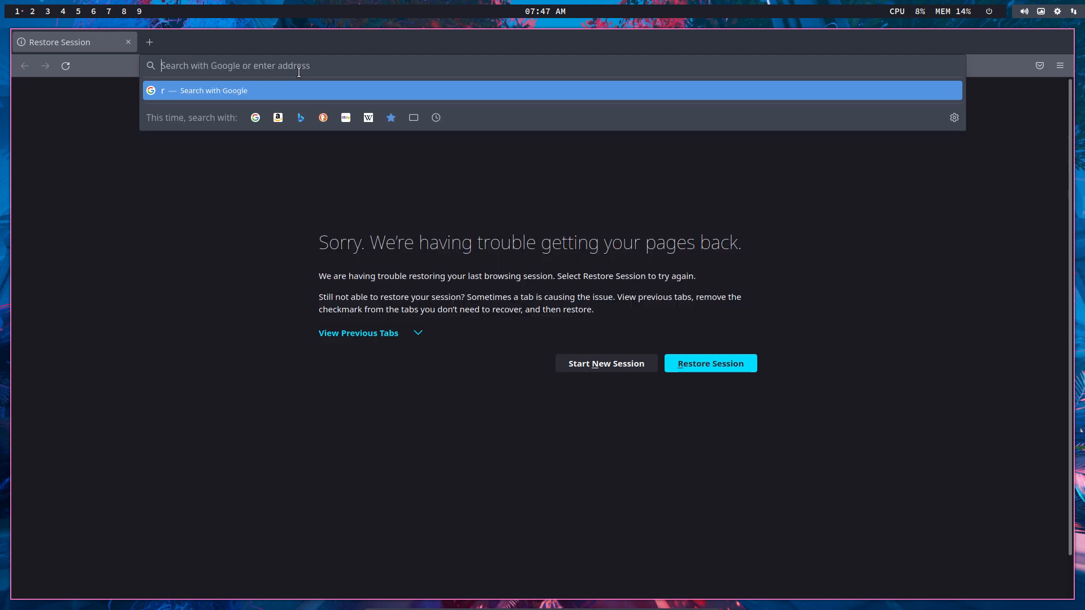
pyautogui.write('arcolinux.com')
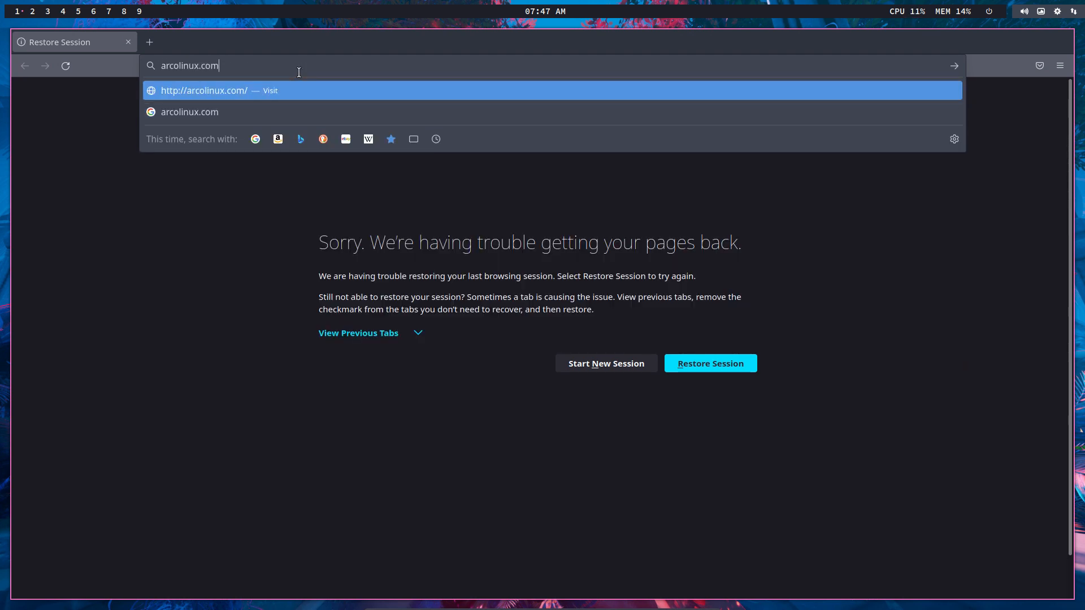
pyautogui.press('Return')
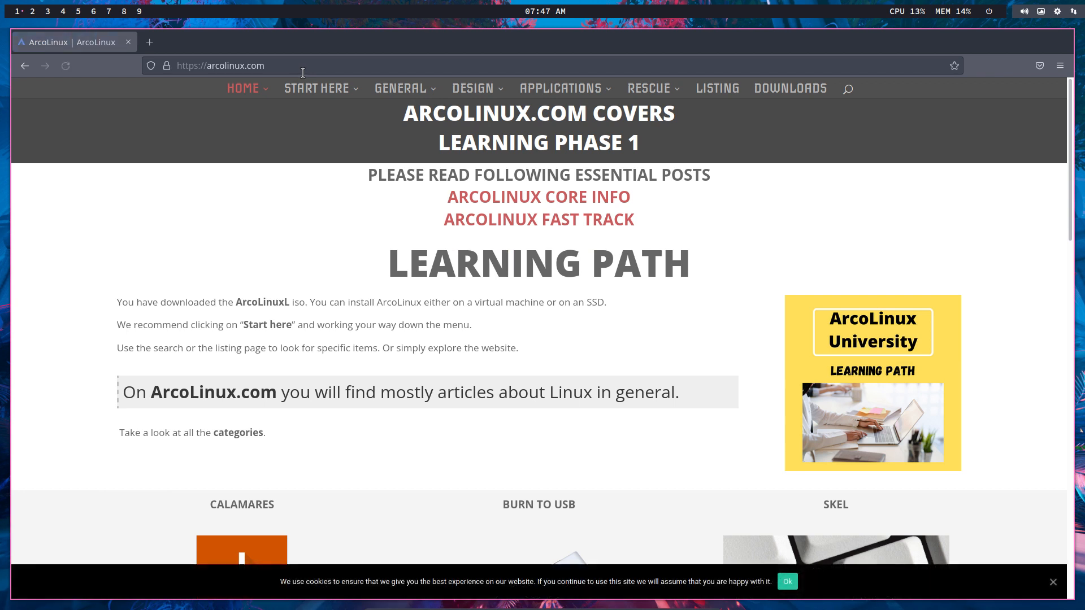
# Search the ArcoLinux site for "cursor" and open the article "How to install any cursor theme".
pyautogui.moveTo(316, 90)
pyautogui.click(847, 90)
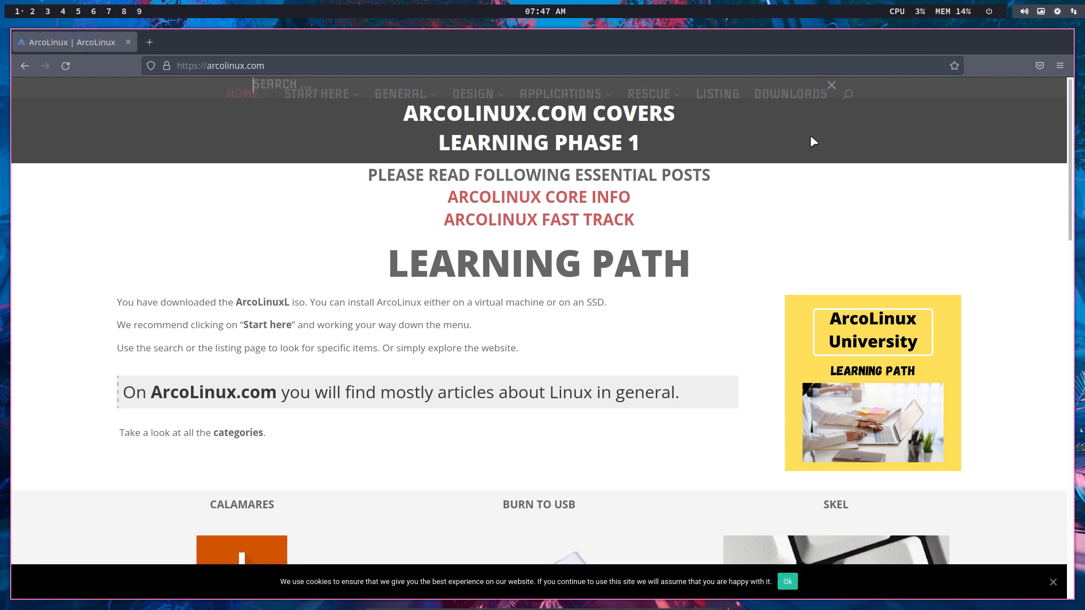
pyautogui.write('cursor')
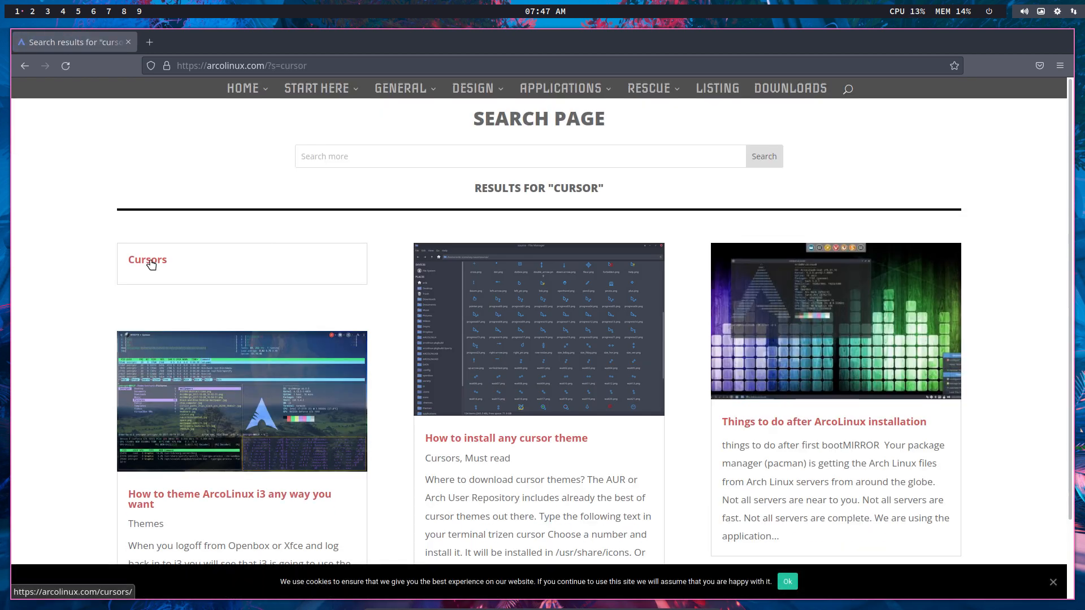
pyautogui.click(549, 440)
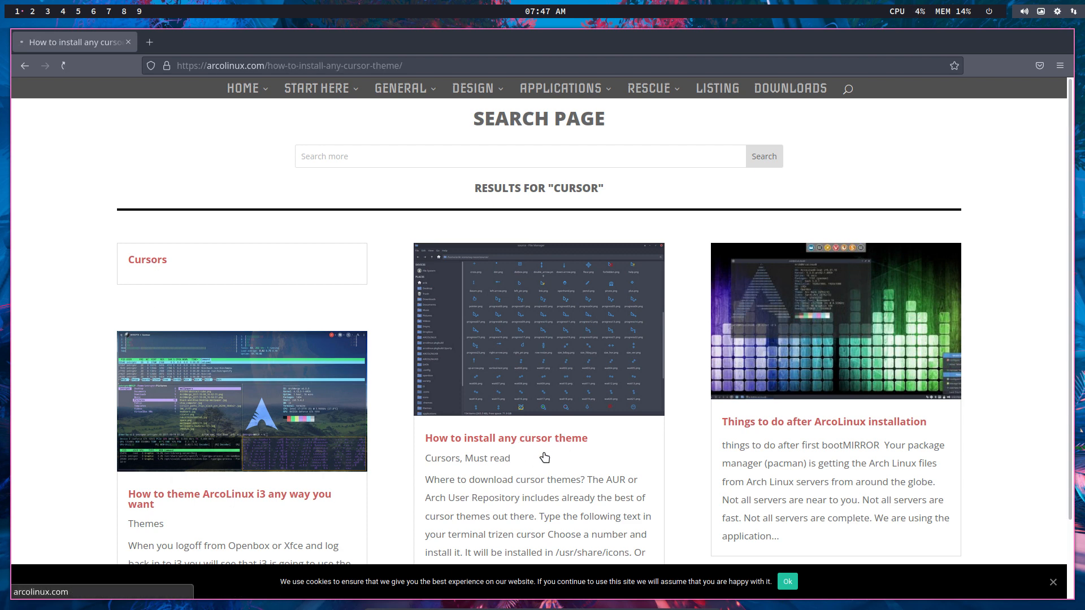
# Read through the cursor theme article for where to download themes, where to set the cursor and how to install oxy-neon.
pyautogui.scroll(-7, 537, 424)
pyautogui.scroll(-4, 531, 415)
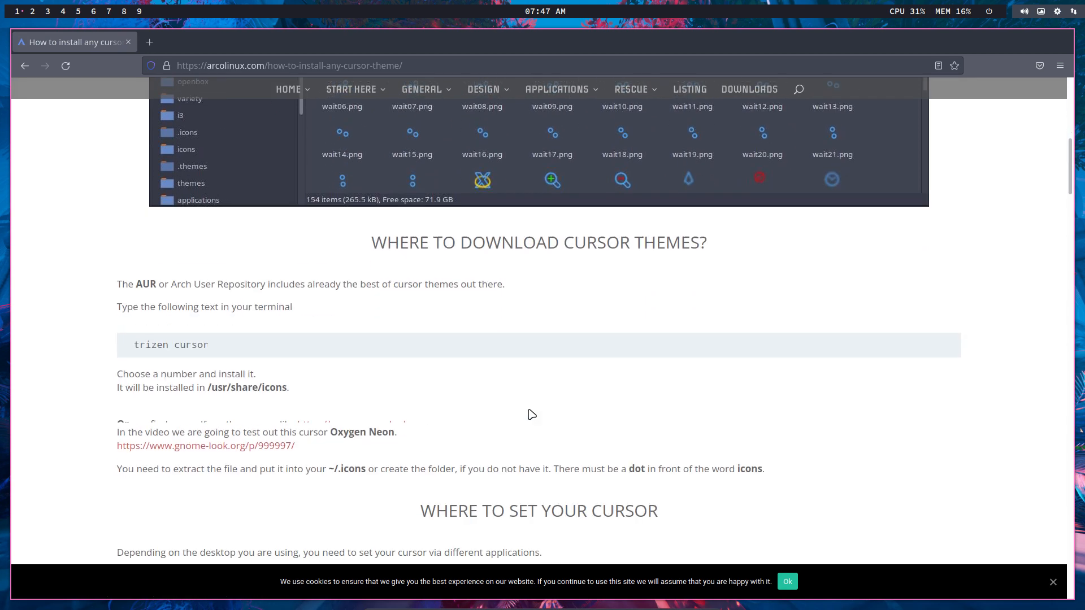
pyautogui.scroll(-3, 531, 415)
pyautogui.scroll(-1, 531, 414)
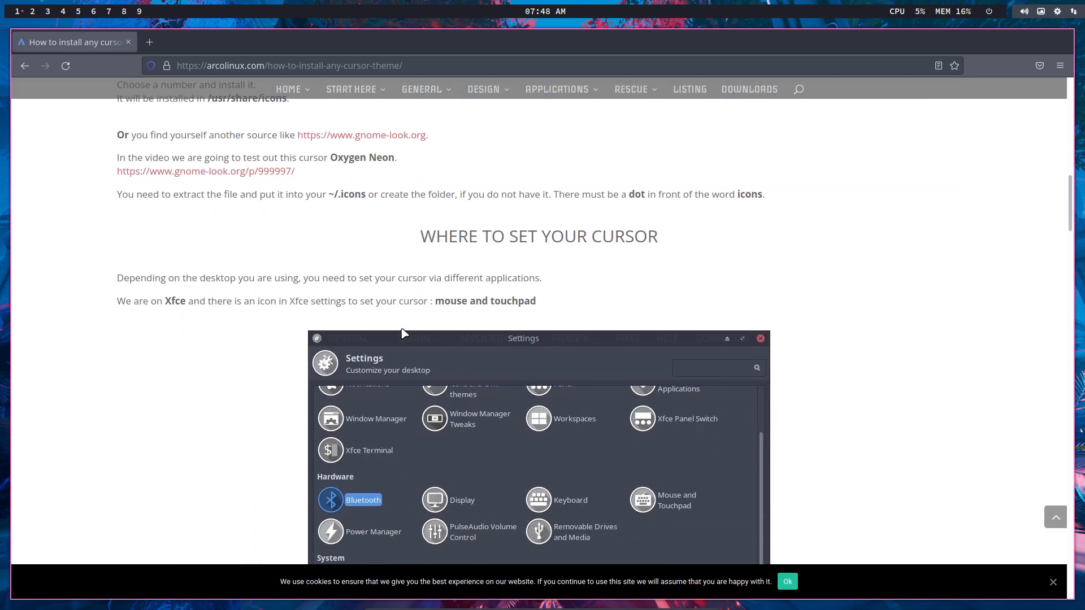
pyautogui.scroll(-9, 416, 399)
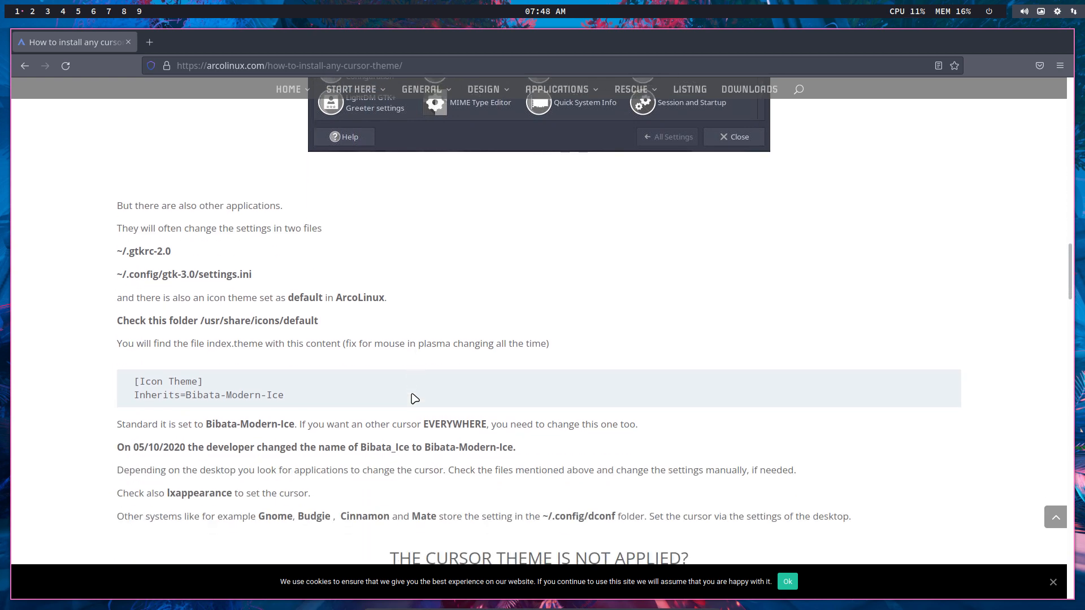
pyautogui.scroll(-2, 415, 399)
pyautogui.scroll(-5, 415, 399)
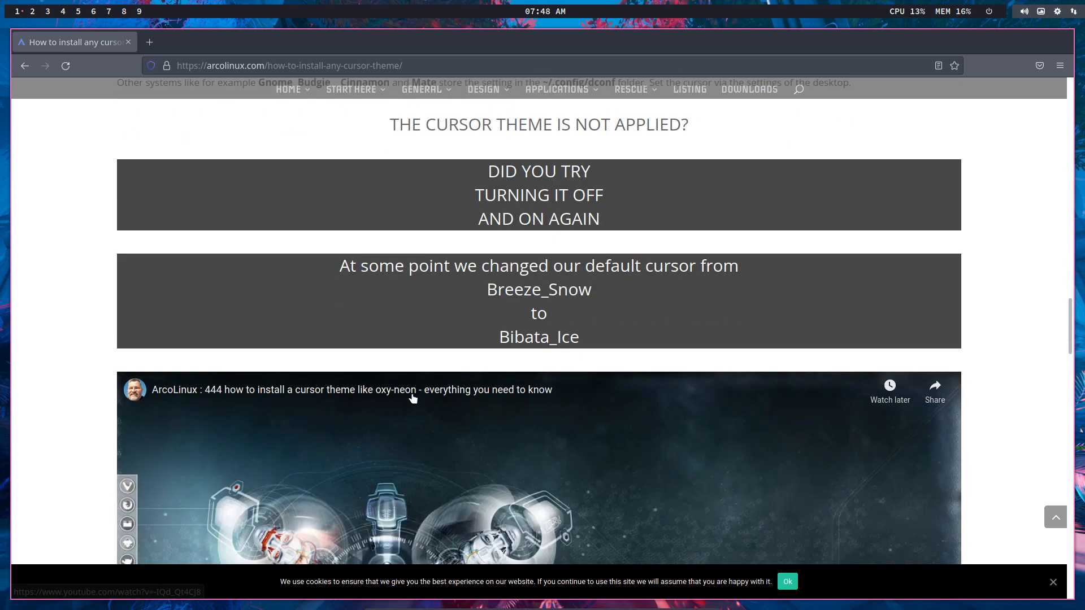
pyautogui.scroll(-10, 413, 398)
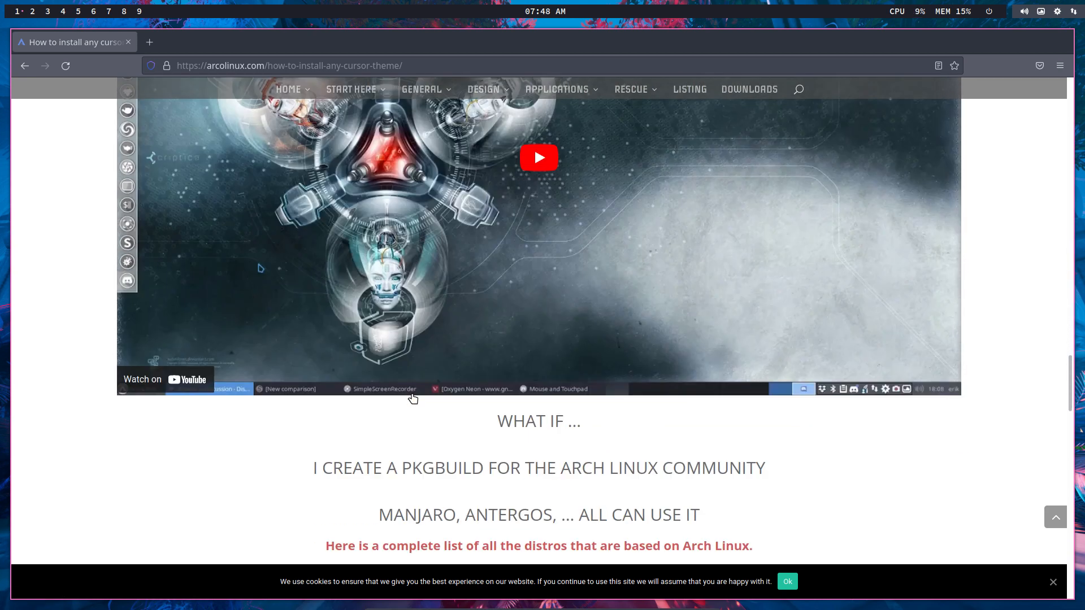
pyautogui.scroll(-5, 413, 395)
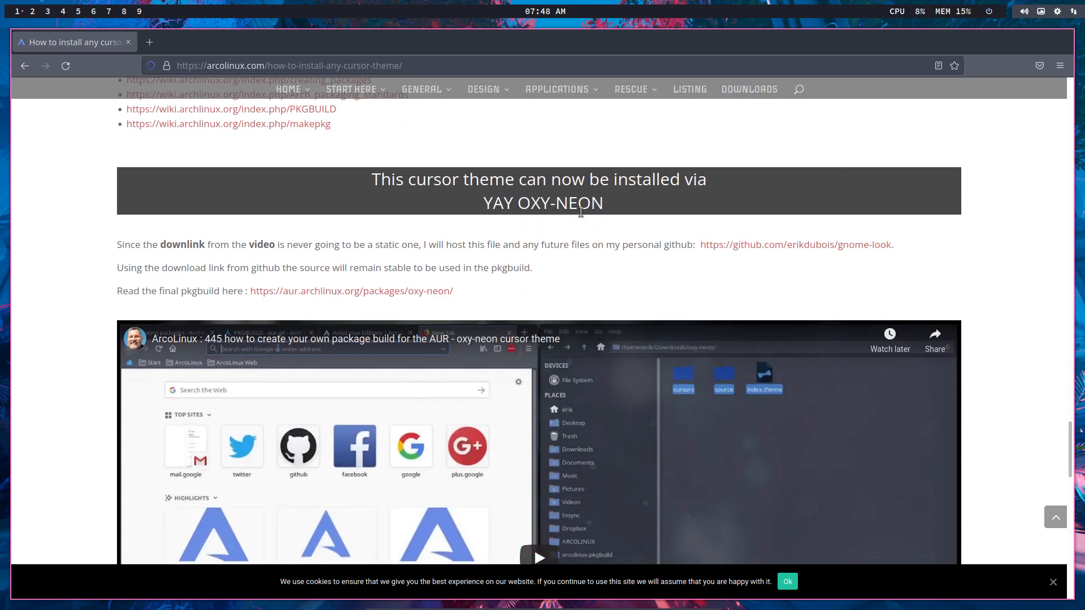
pyautogui.scroll(-8, 538, 291)
pyautogui.scroll(-3, 538, 294)
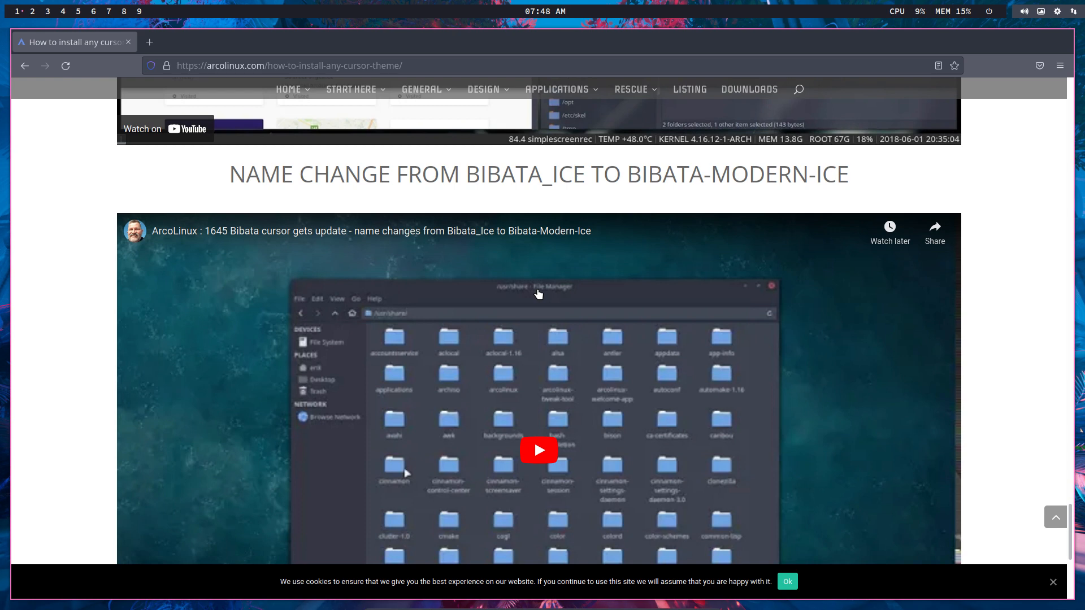
pyautogui.scroll(-5, 537, 293)
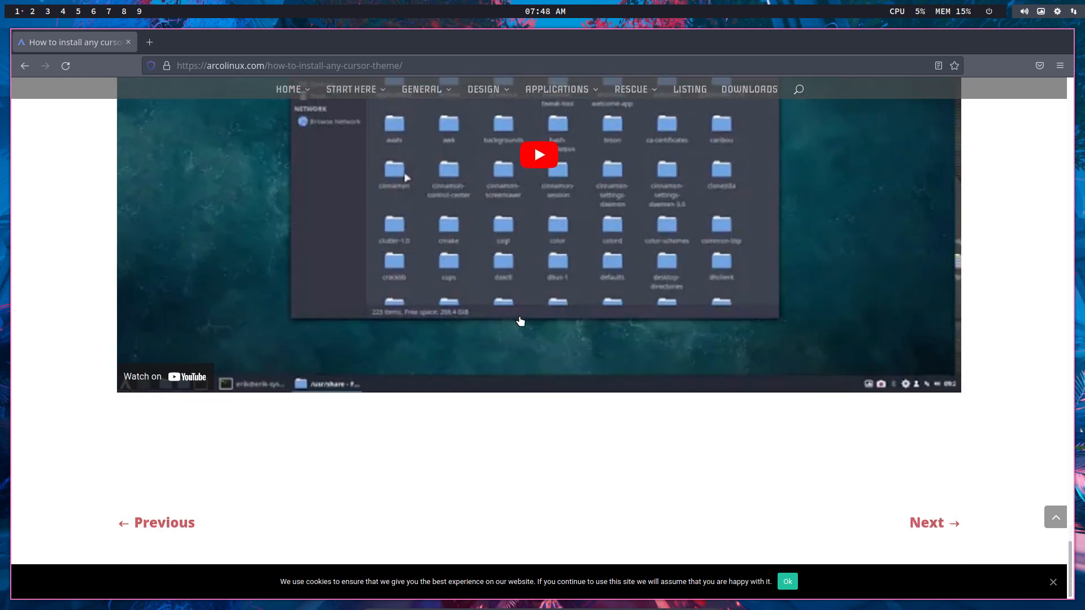
pyautogui.scroll(20, 520, 321)
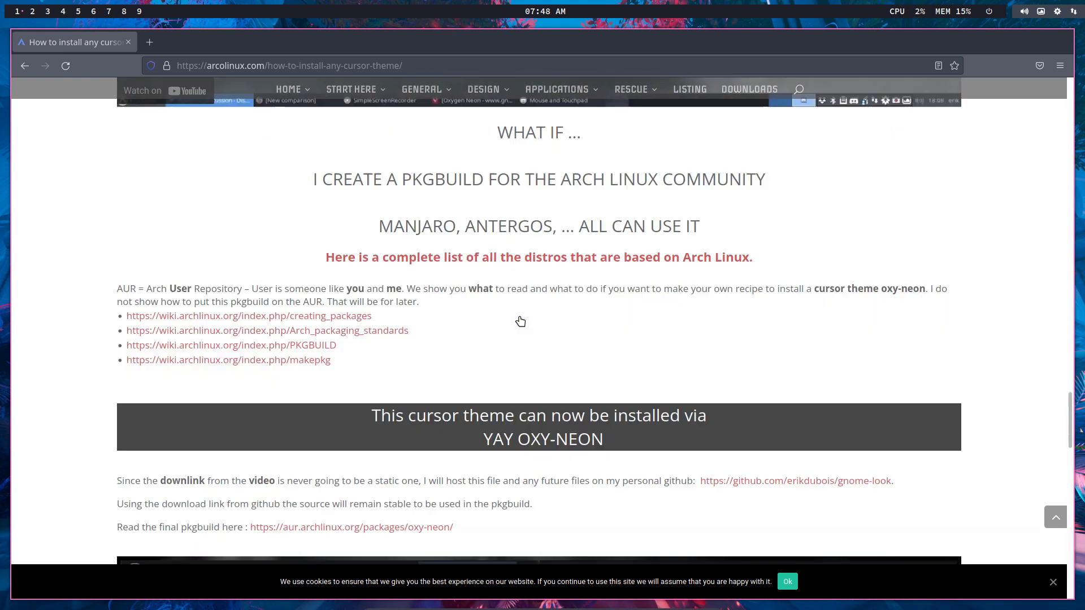
pyautogui.scroll(-9, 518, 320)
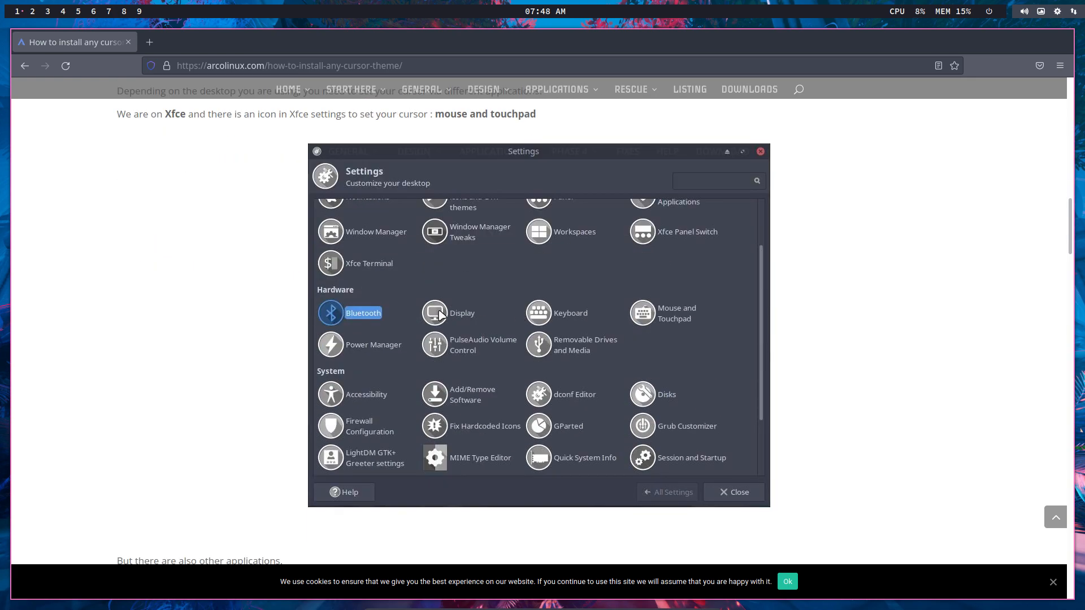
pyautogui.scroll(-10, 441, 315)
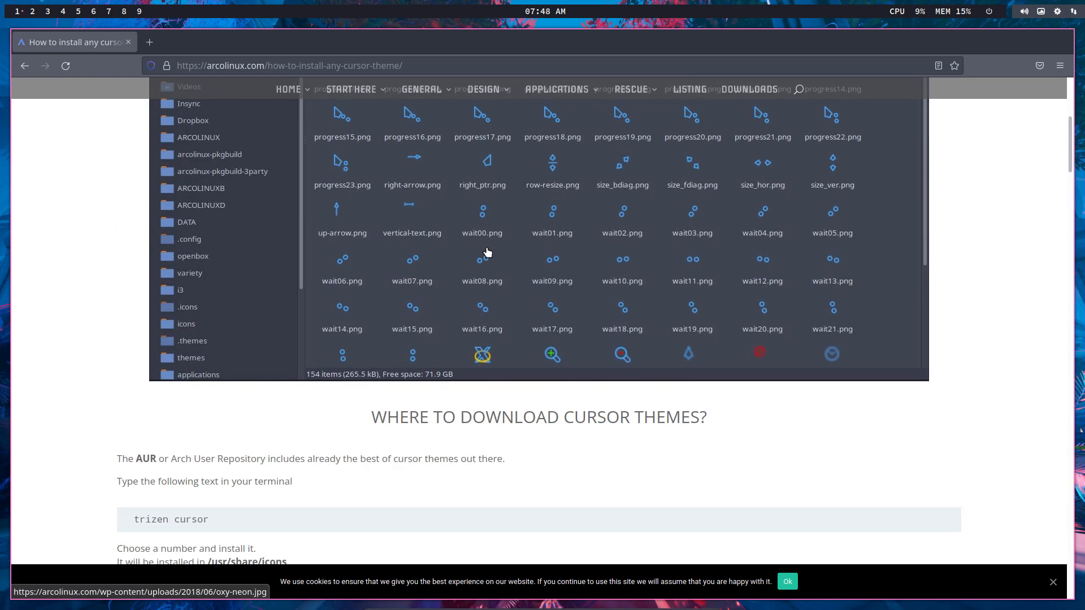
# Look up the oxy-neon cursor package with yay in a new terminal and cancel the package selection.
pyautogui.press('super+Return')
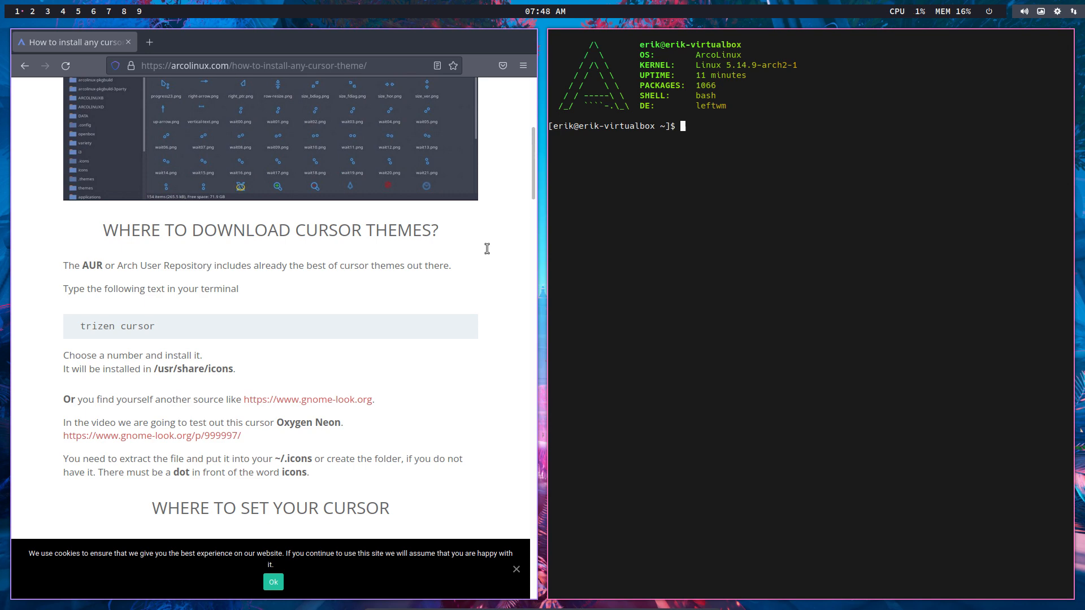
pyautogui.press('super+q')
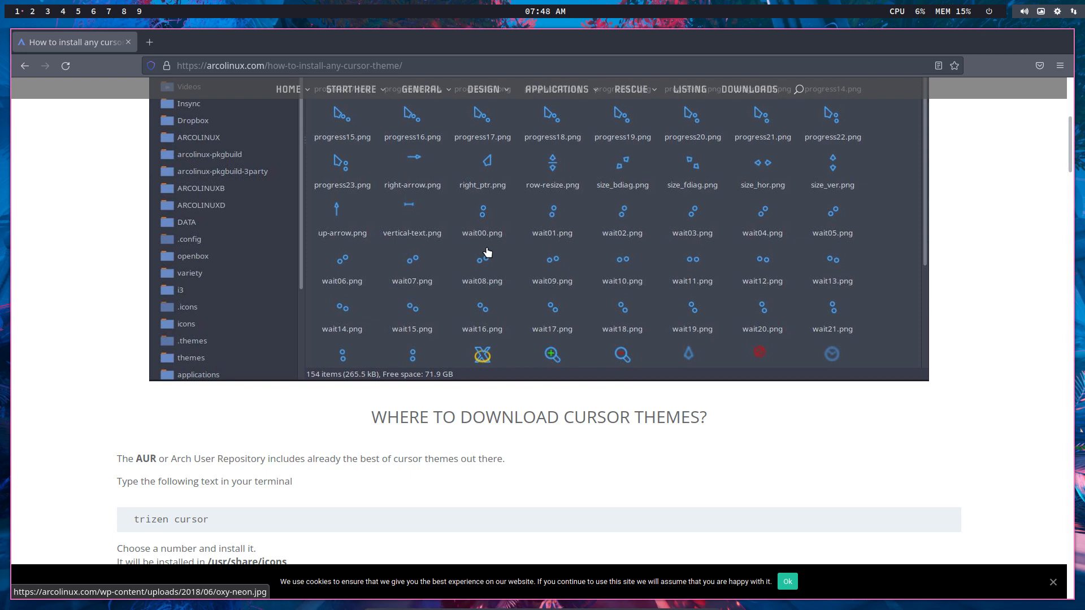
pyautogui.press('super+Return')
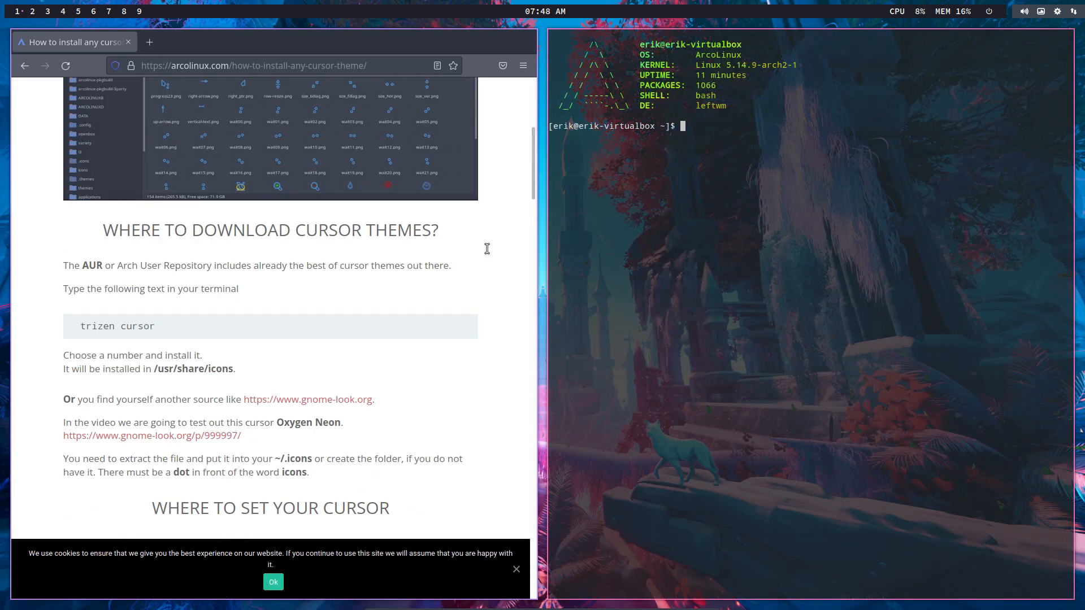
pyautogui.write('yay oxy-neon')
pyautogui.press('Return')
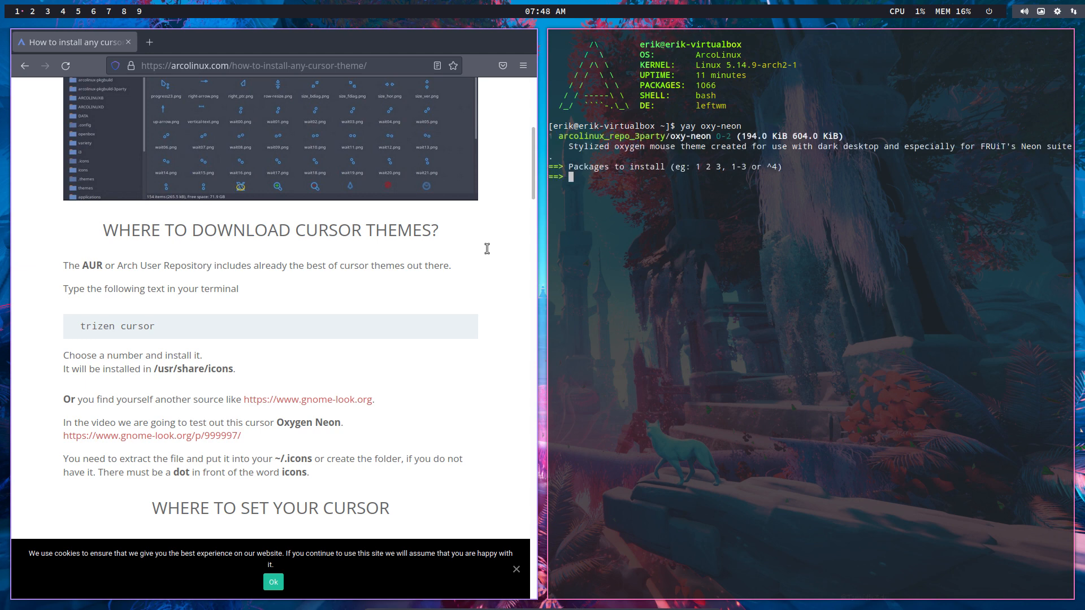
pyautogui.hotkey('ctrl', 'c')
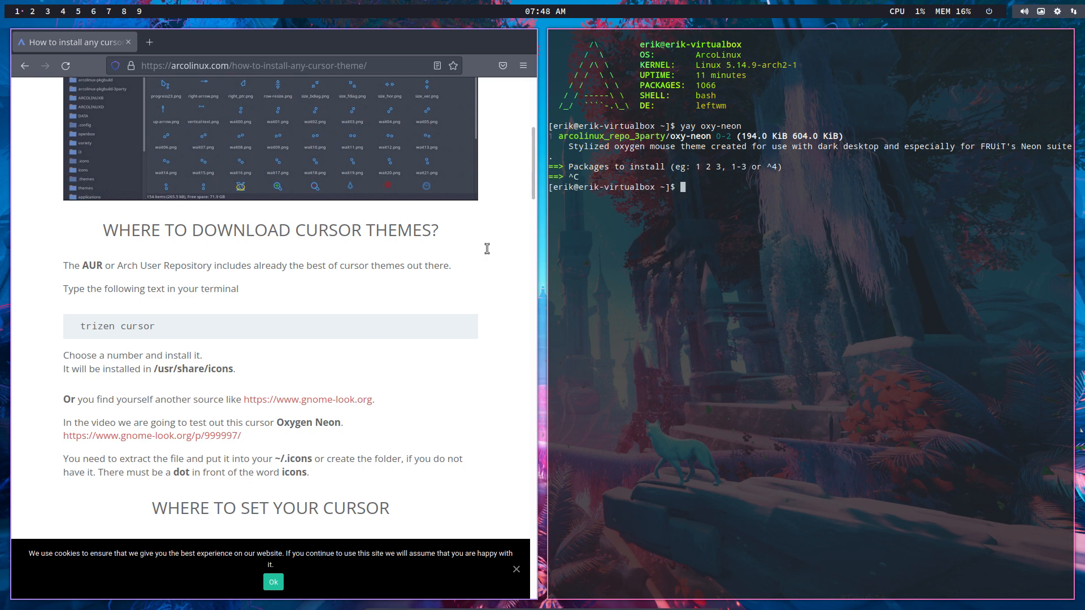
# Search for cursor packages with yay and browse the list of available cursor themes.
pyautogui.write('yay cr')
pyautogui.press('BackSpace')
pyautogui.write('ursor')
pyautogui.press('Return')
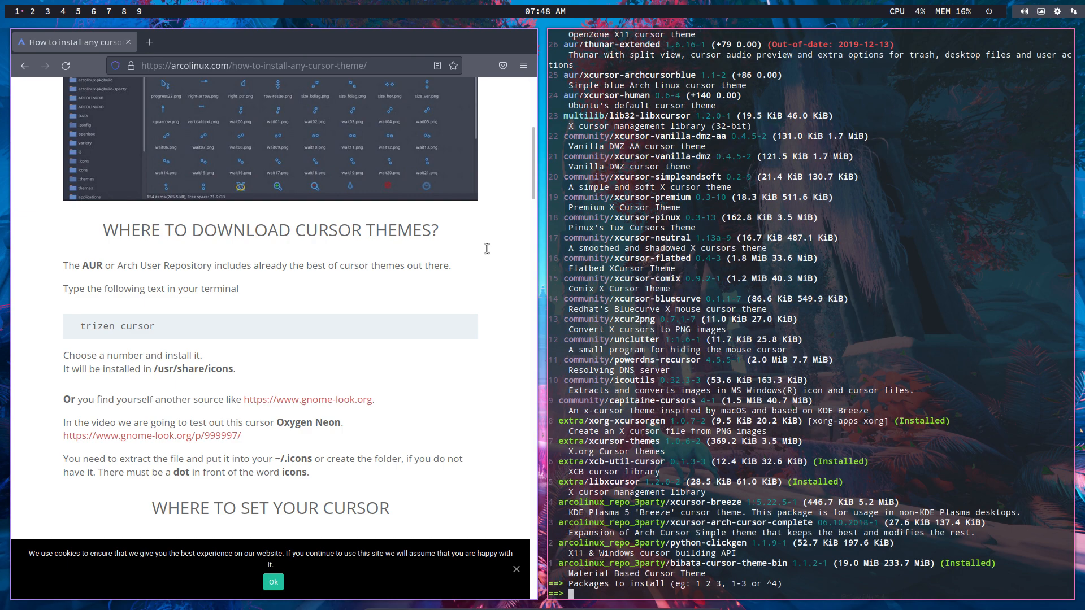
pyautogui.scroll(12, 654, 463)
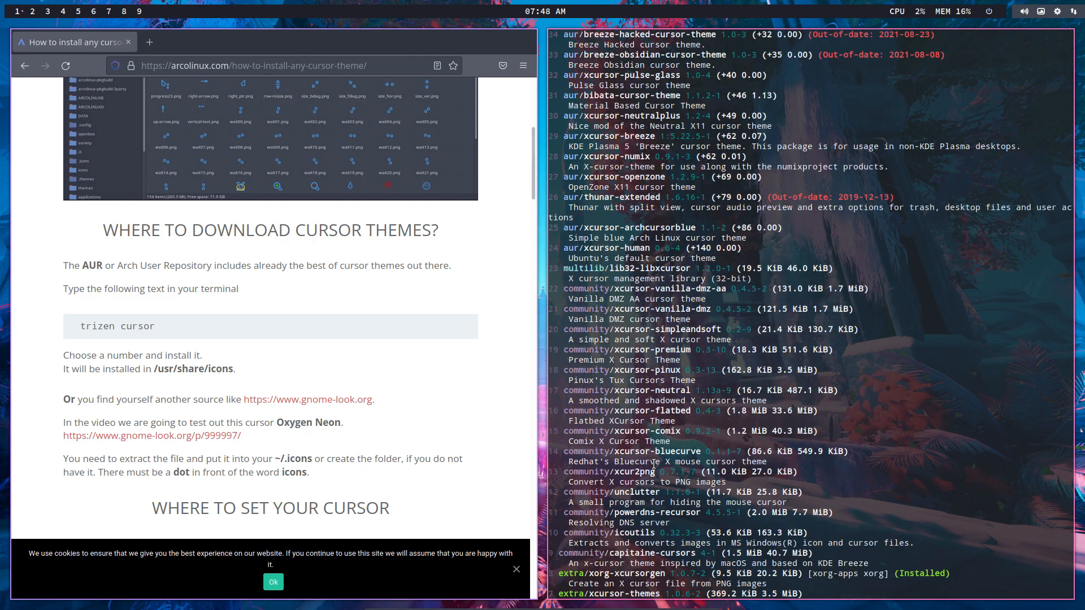
pyautogui.scroll(4, 654, 464)
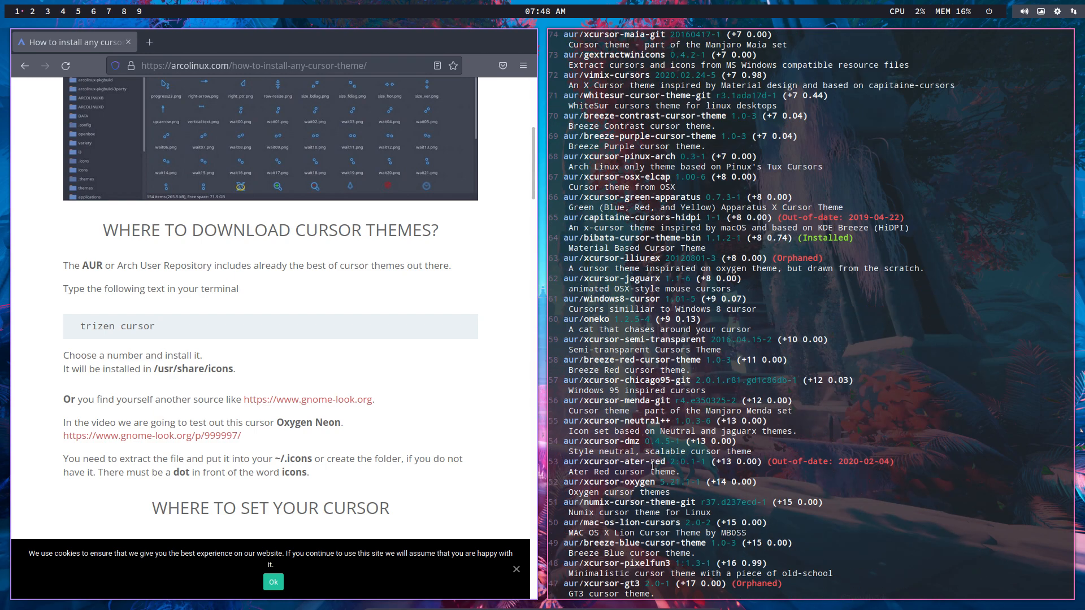
pyautogui.scroll(-5, 653, 467)
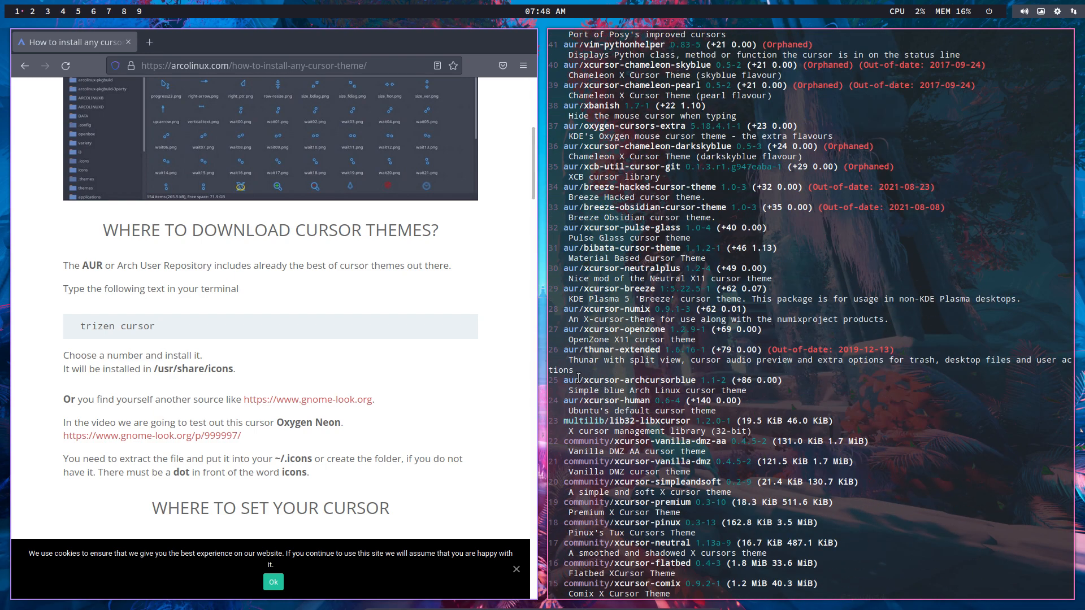
# Look through the rest of the cursor package list down to the arcolinux_repo_3party entries.
pyautogui.moveTo(578, 379); pyautogui.dragTo(555, 174)
pyautogui.scroll(-2, 584, 318)
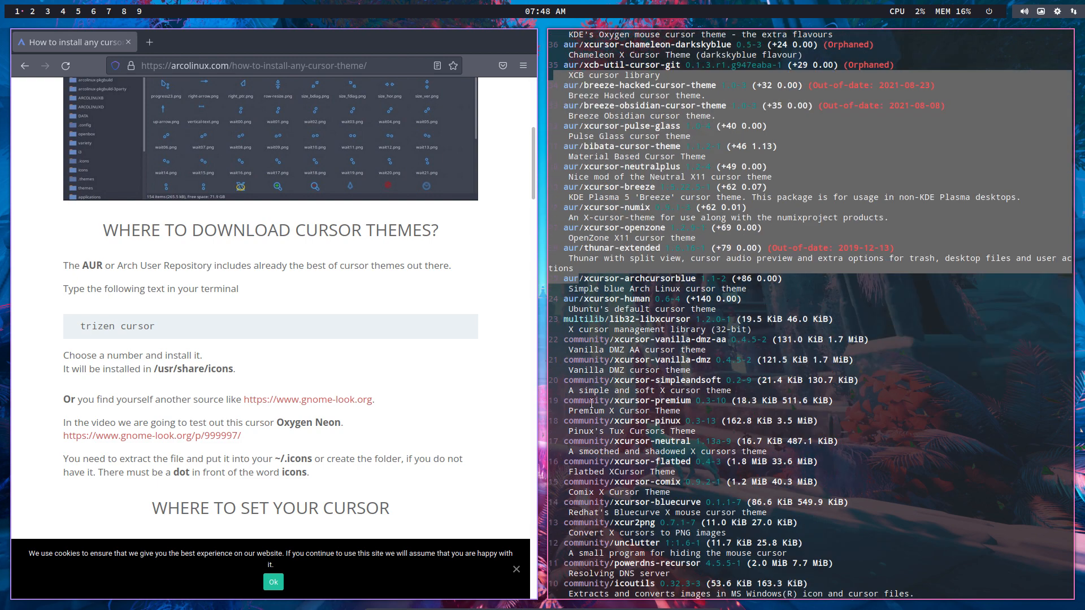
pyautogui.scroll(-7, 582, 507)
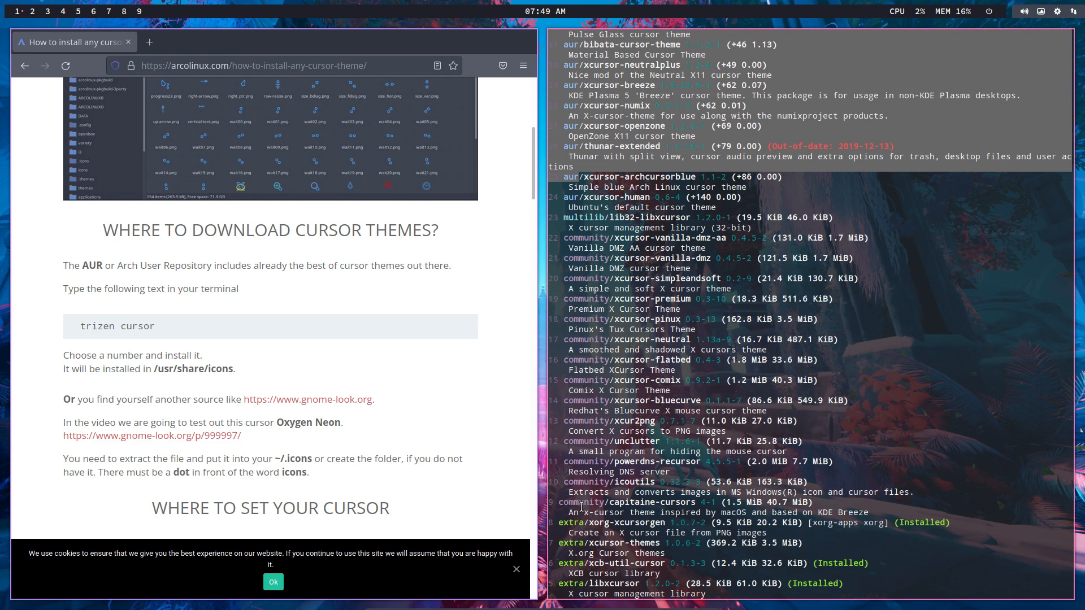
pyautogui.scroll(-2, 582, 507)
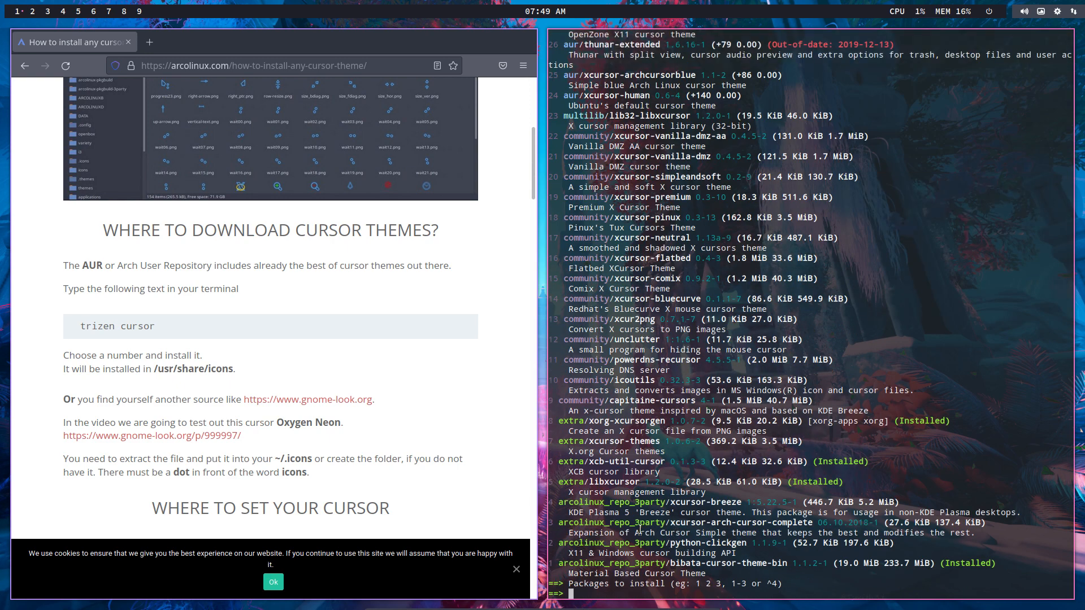
pyautogui.moveTo(604, 502); pyautogui.dragTo(664, 503)
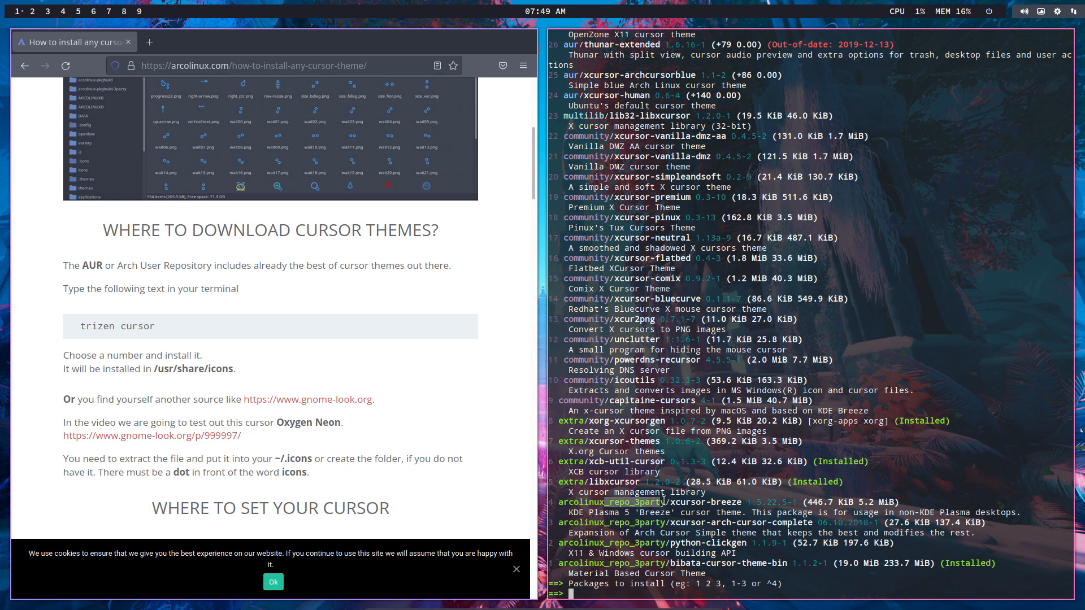
pyautogui.click(690, 505)
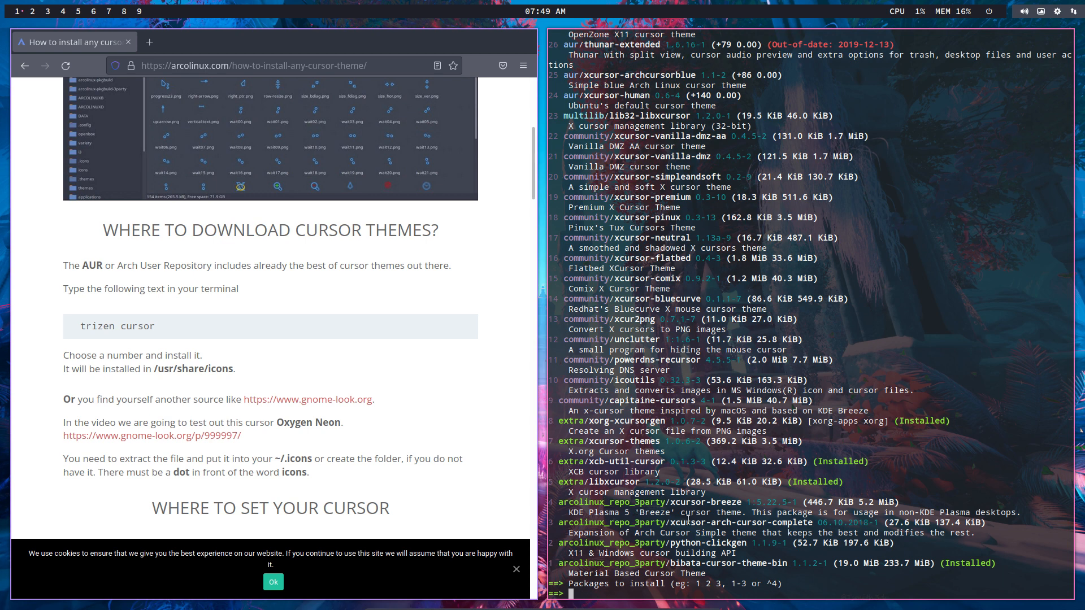
# Cancel the package selection and install oxy-neon with yay, choosing package 1, entering the sudo password and confirming the installation.
pyautogui.hotkey('ctrl', 'c')
pyautogui.write('yay oxy-neon')
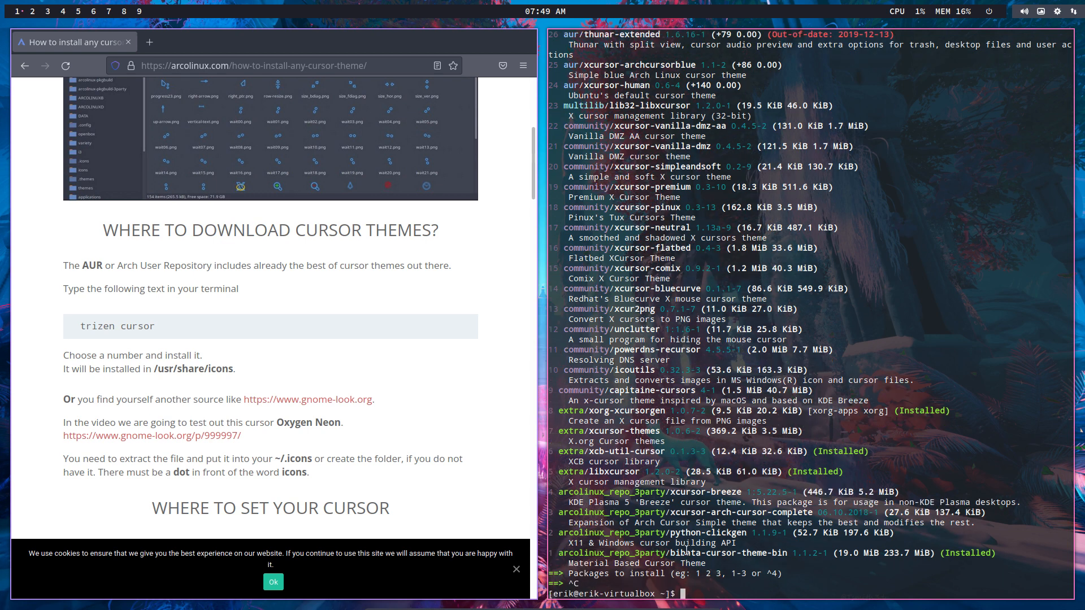
pyautogui.press('Return')
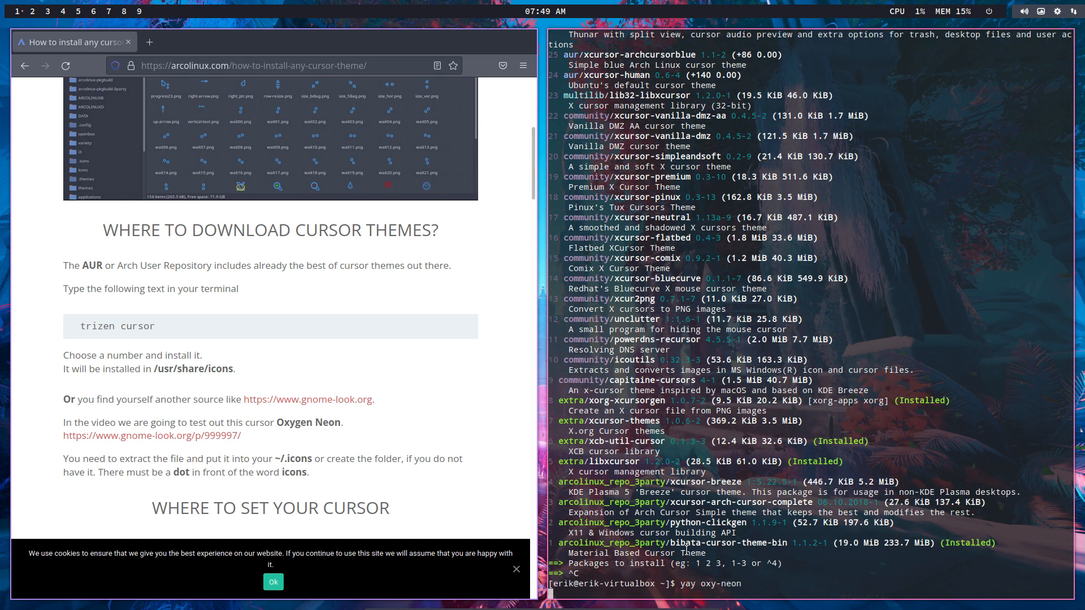
pyautogui.write('1')
pyautogui.press('Return')
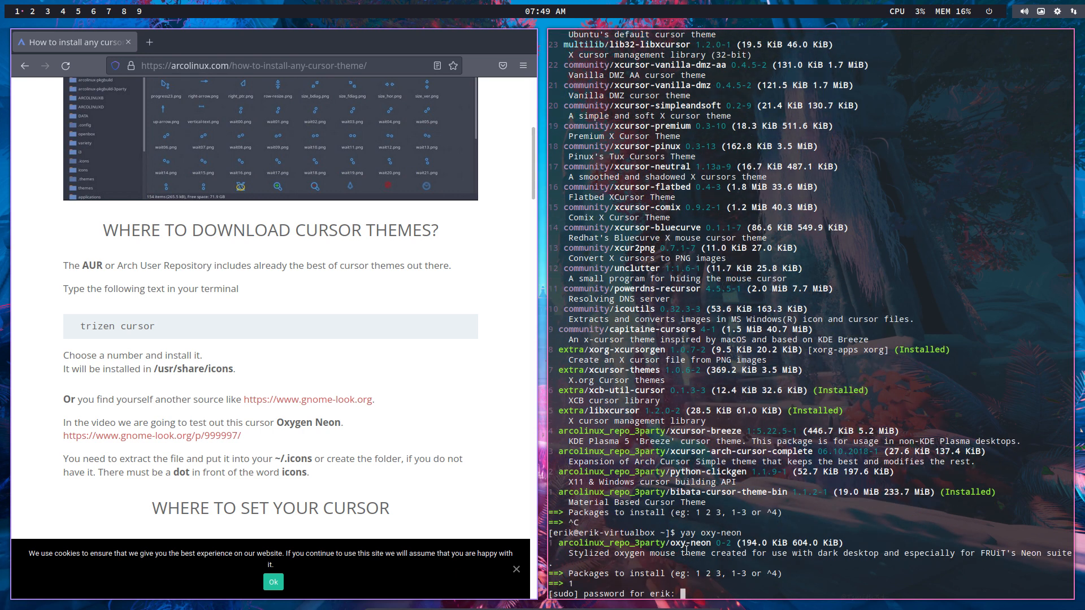
pyautogui.press('Return')
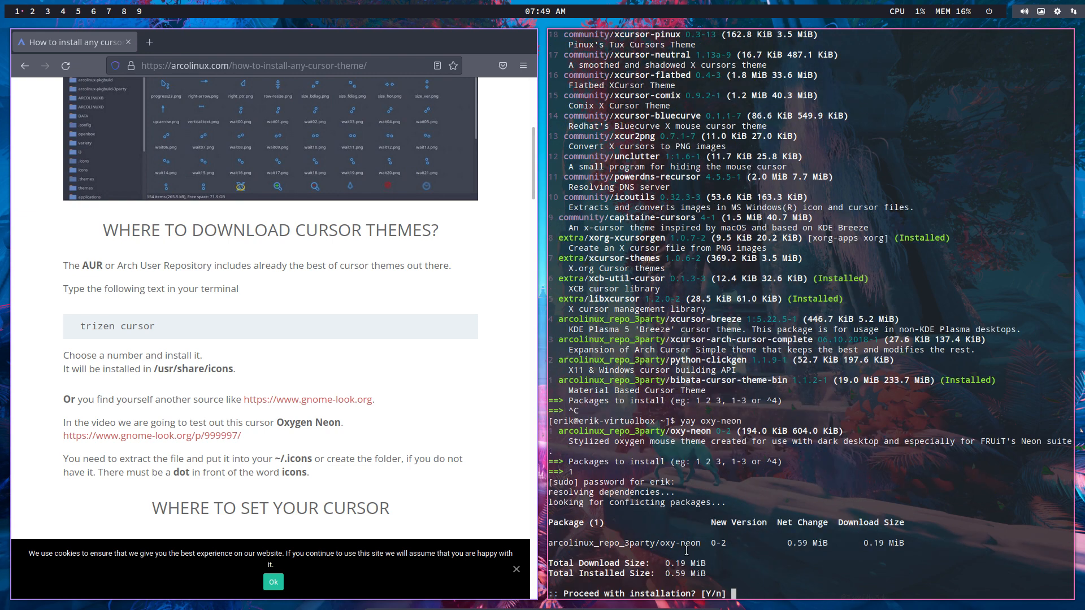
pyautogui.press('Return')
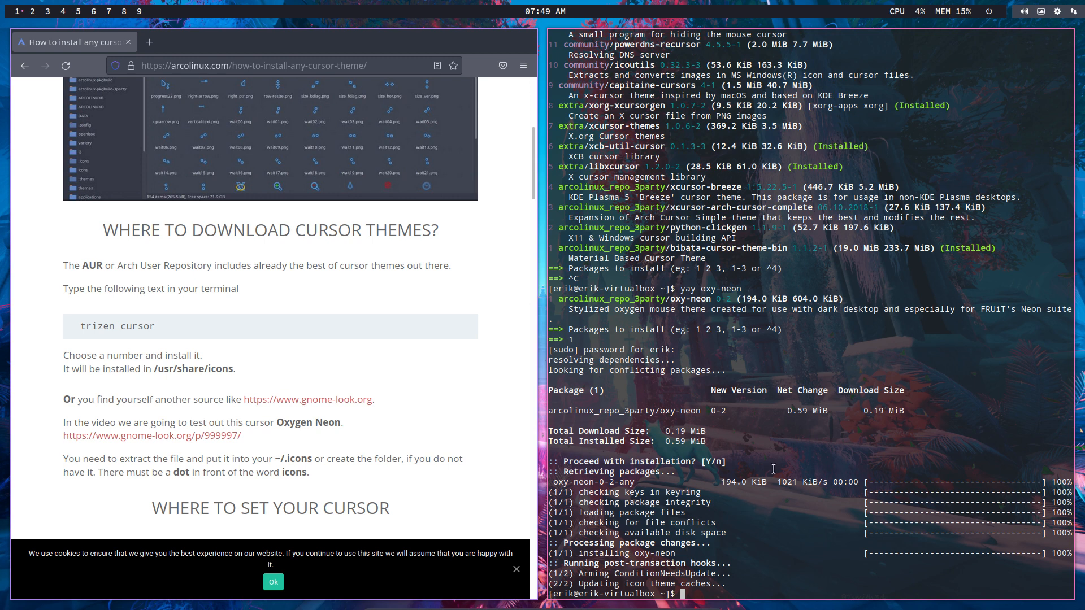
# Search the graphical package manager for oxy-neon and open the package's details.
pyautogui.click(1059, 15)
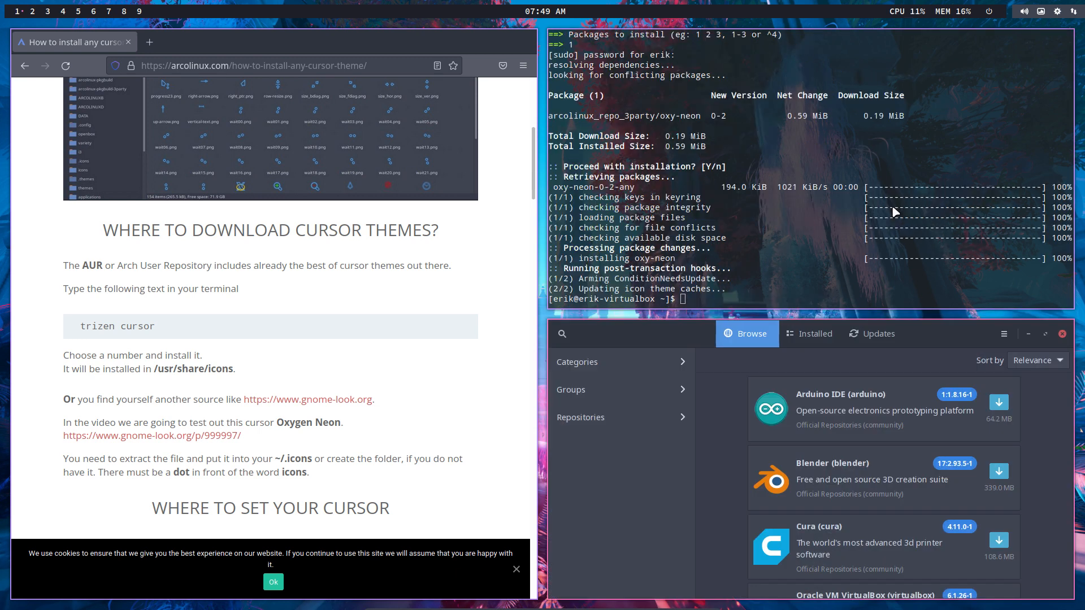
pyautogui.click(562, 333)
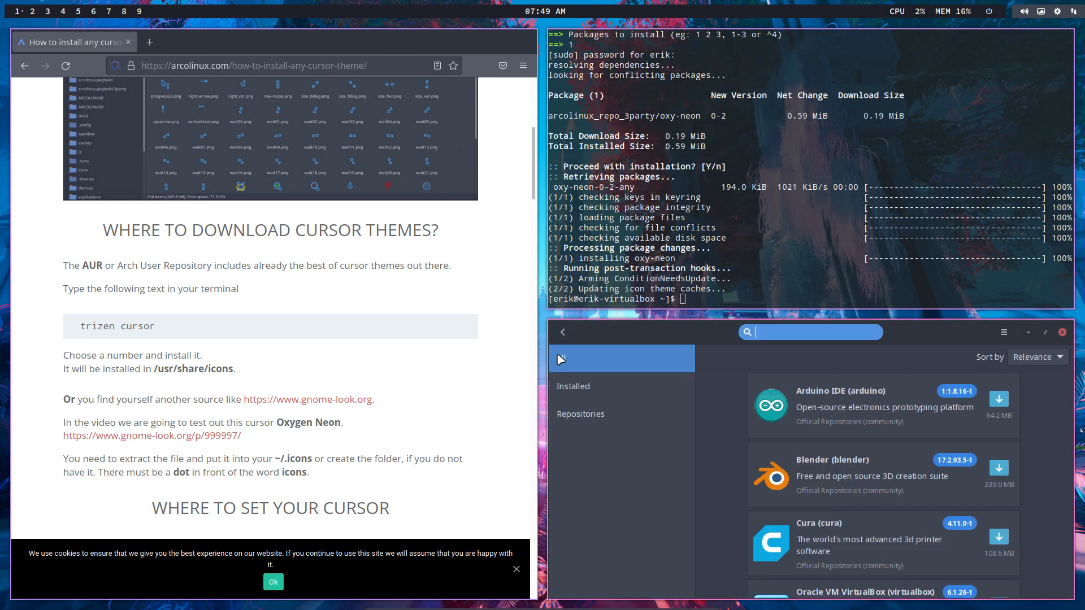
pyautogui.write('oxy')
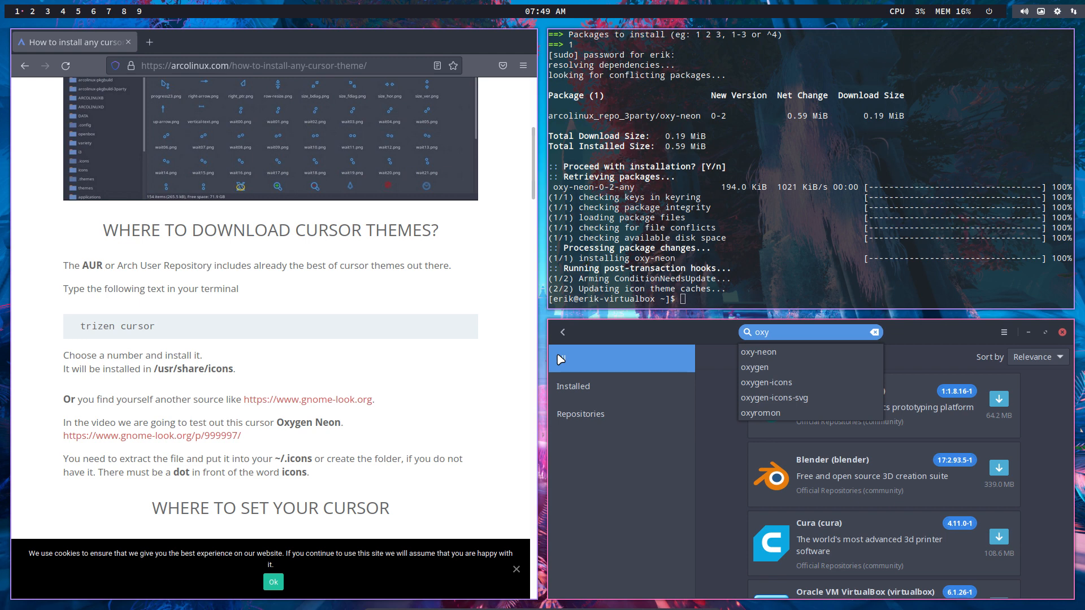
pyautogui.press('Down')
pyautogui.press('Return')
pyautogui.click(827, 424)
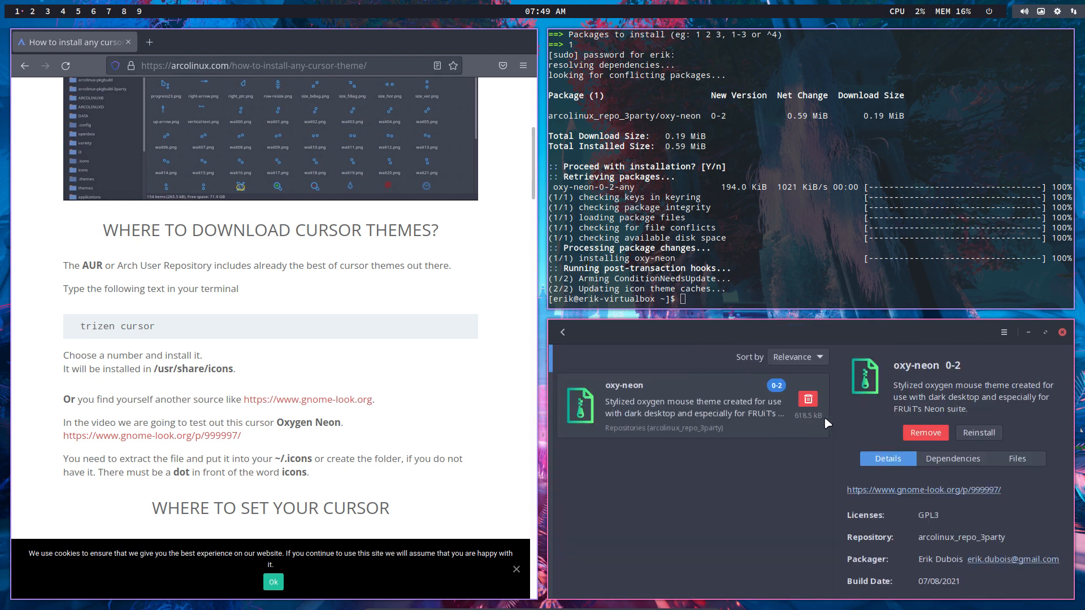
# Examine which files oxy-neon places under /usr/share/icons, then close the package manager.
pyautogui.click(875, 438)
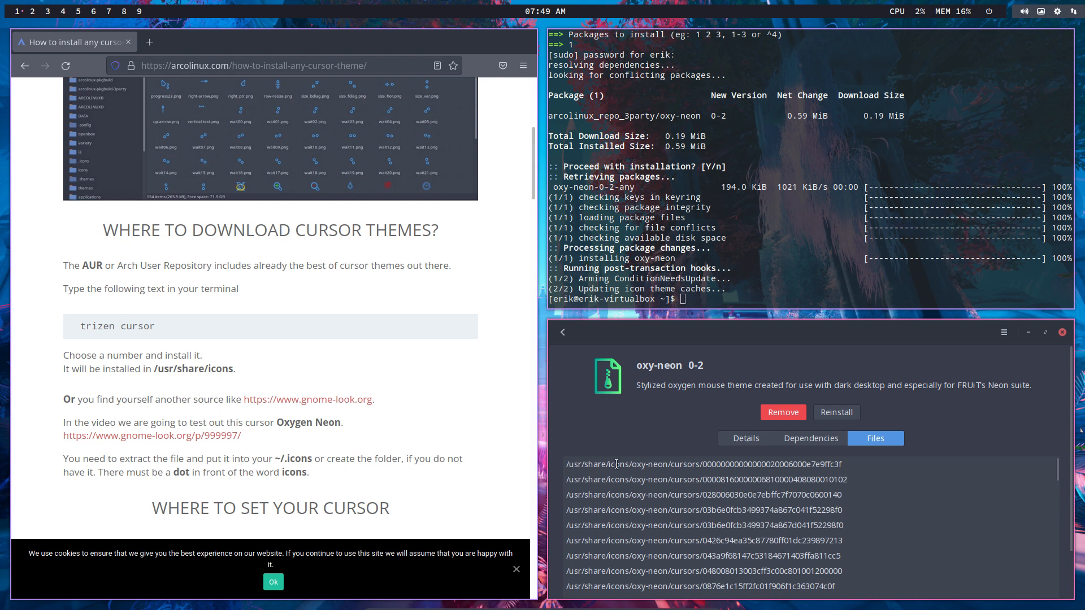
pyautogui.scroll(-1, 617, 464)
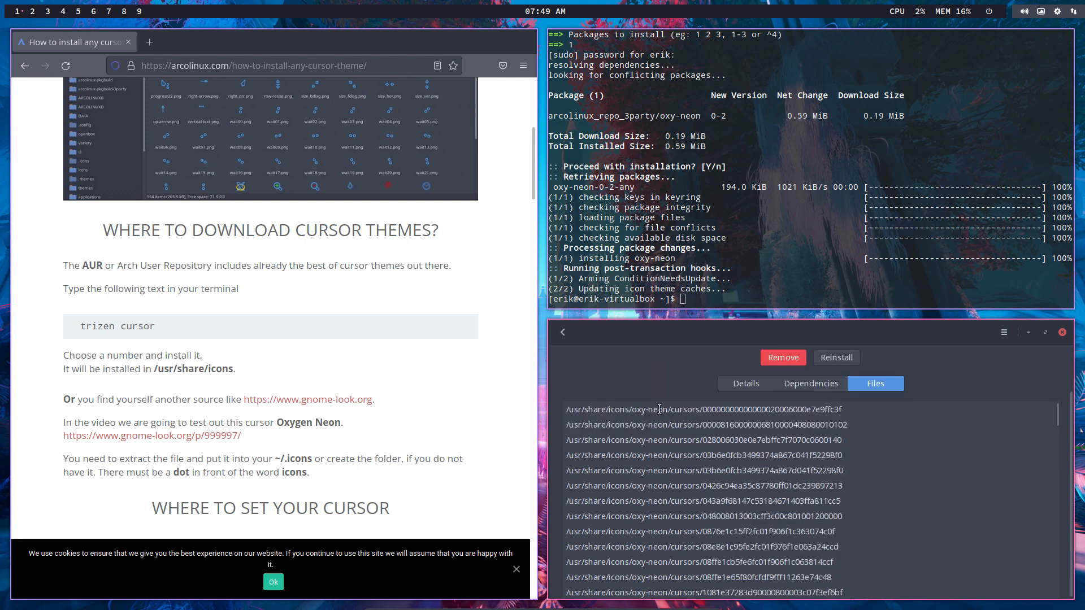
pyautogui.scroll(-15, 650, 421)
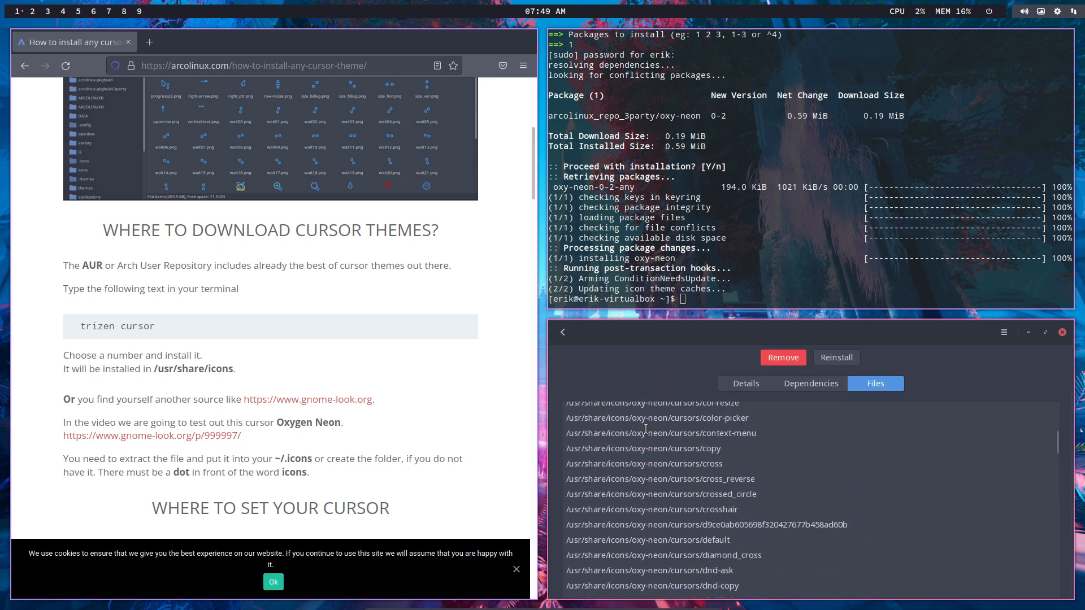
pyautogui.scroll(-20, 646, 429)
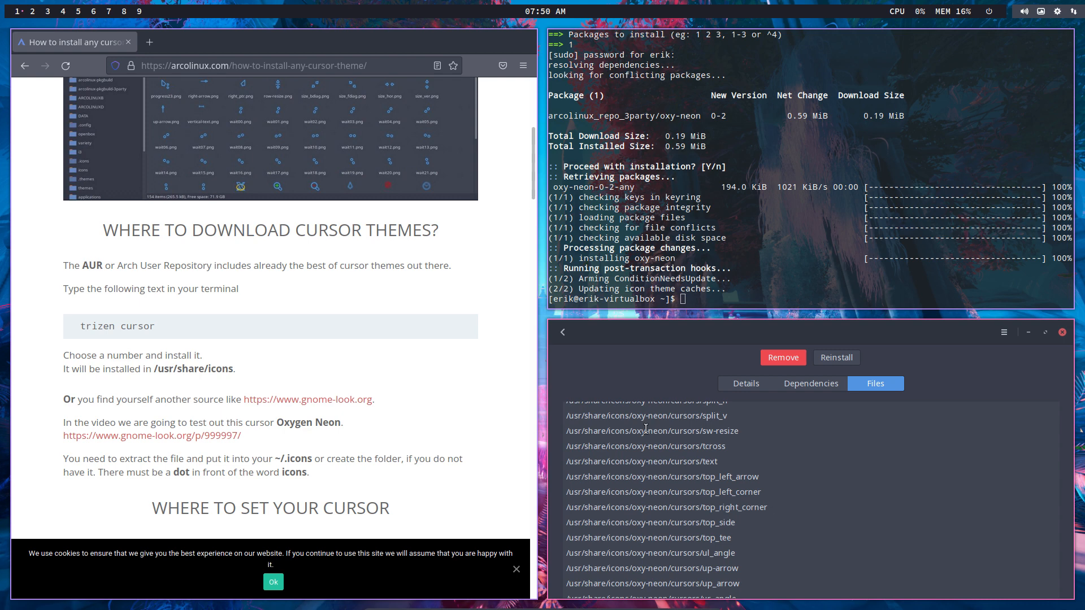
pyautogui.click(1063, 333)
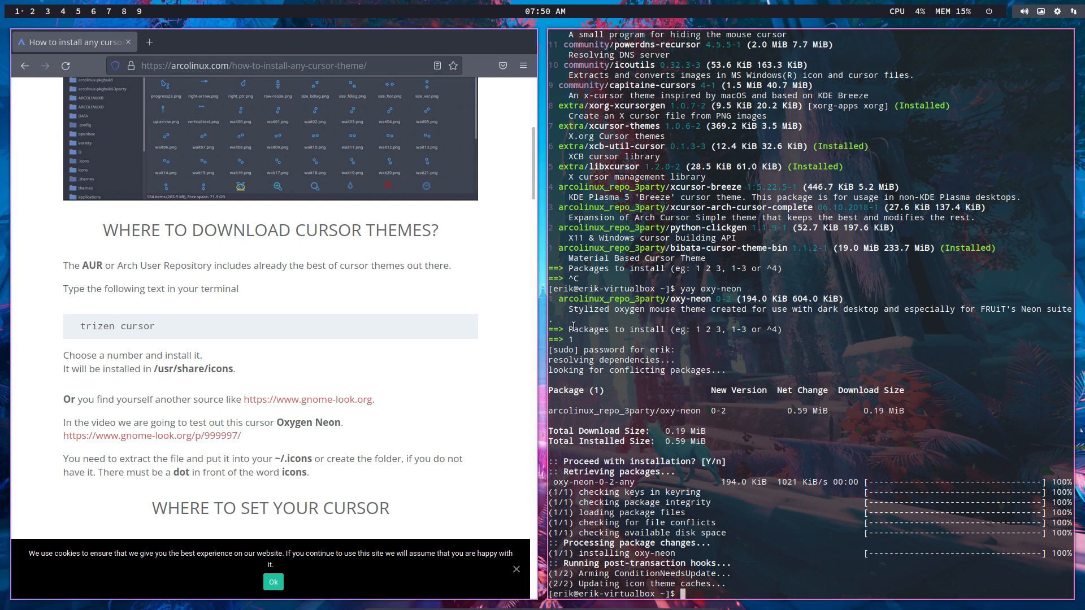
# Accept the article's cookie notice and read which configuration files and default icon theme folder hold the cursor setting.
pyautogui.click(276, 584)
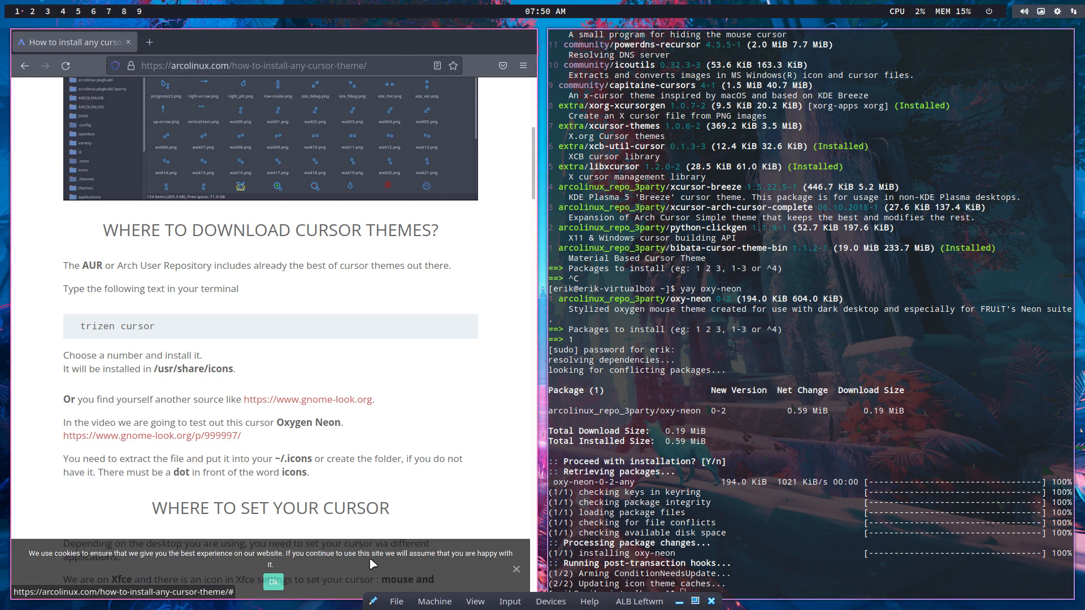
pyautogui.scroll(5, 73, 294)
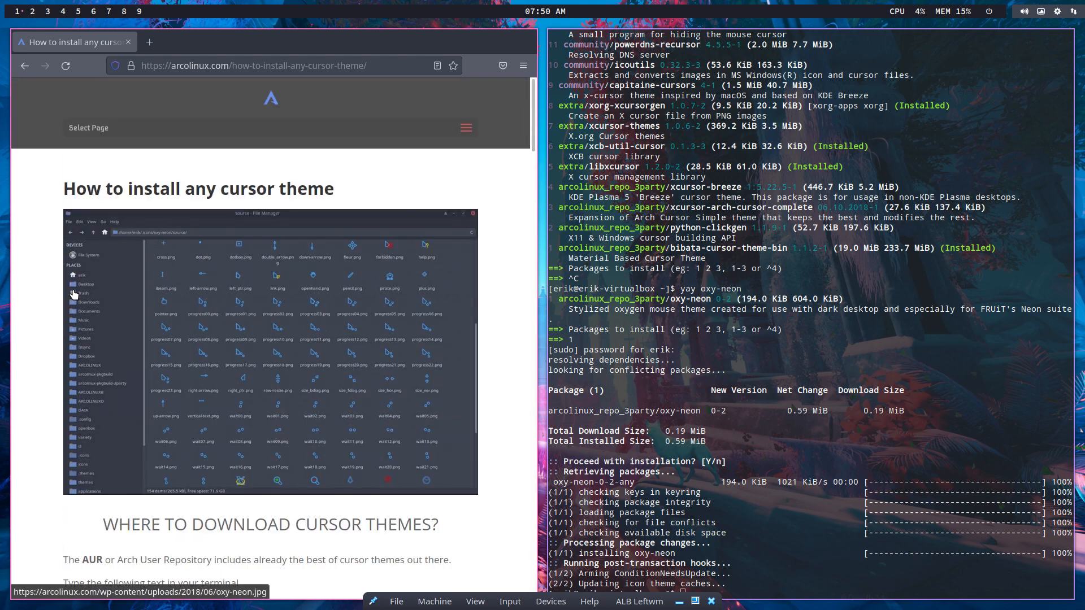
pyautogui.scroll(-10, 73, 294)
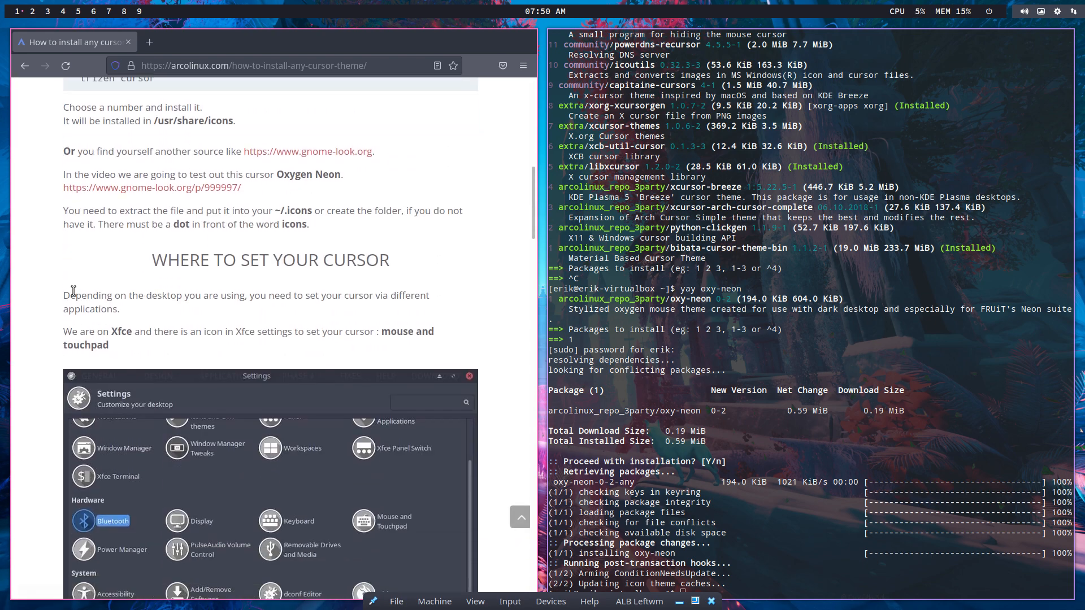
pyautogui.scroll(-10, 73, 291)
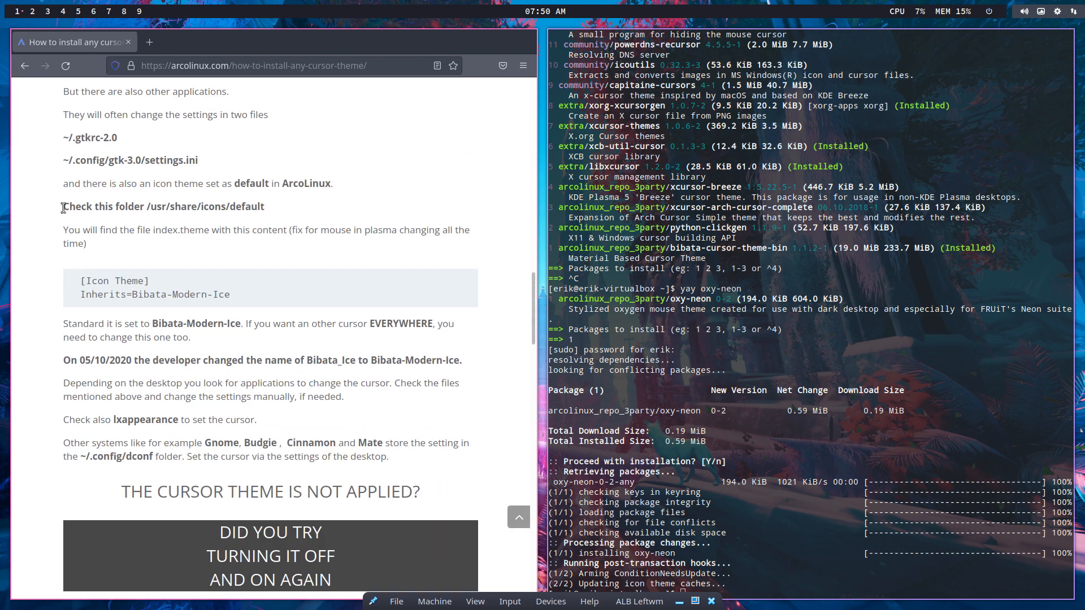
pyautogui.scroll(3, 64, 208)
pyautogui.moveTo(62, 245); pyautogui.dragTo(124, 243)
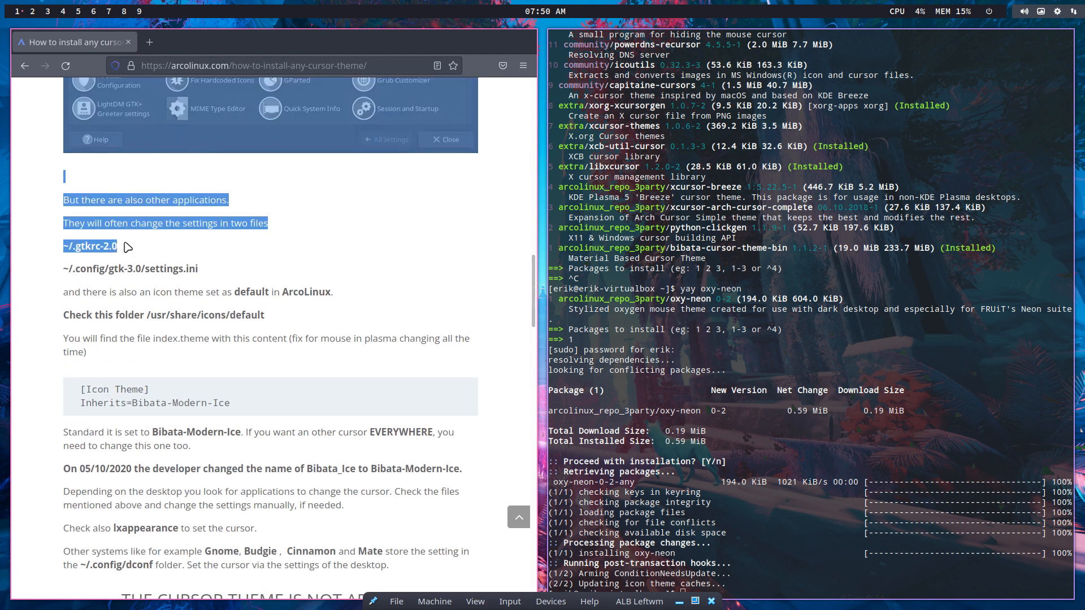
pyautogui.click(128, 271)
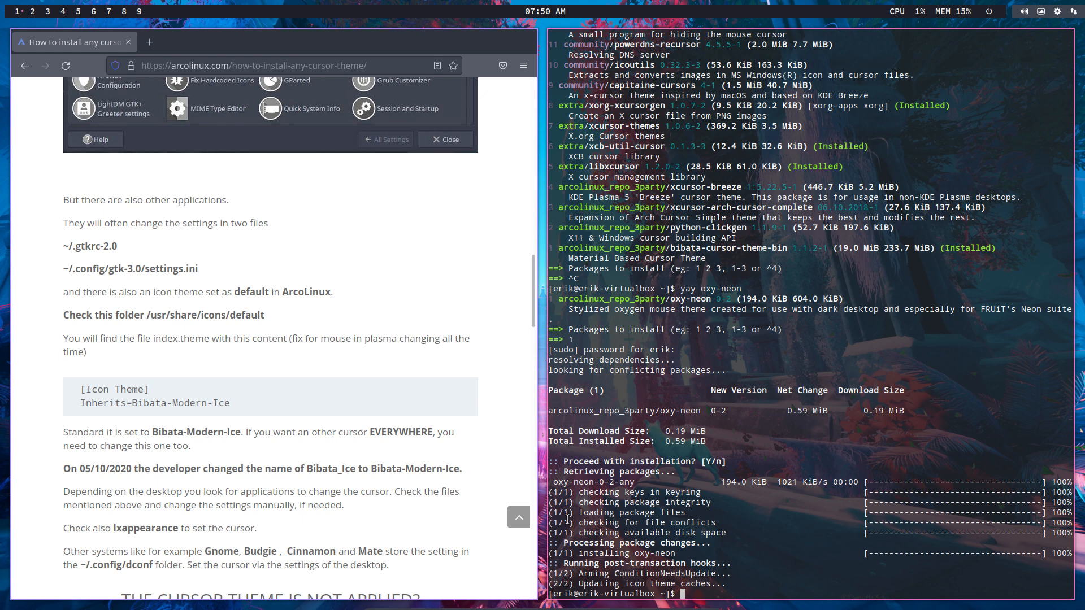
pyautogui.press('super+Return')
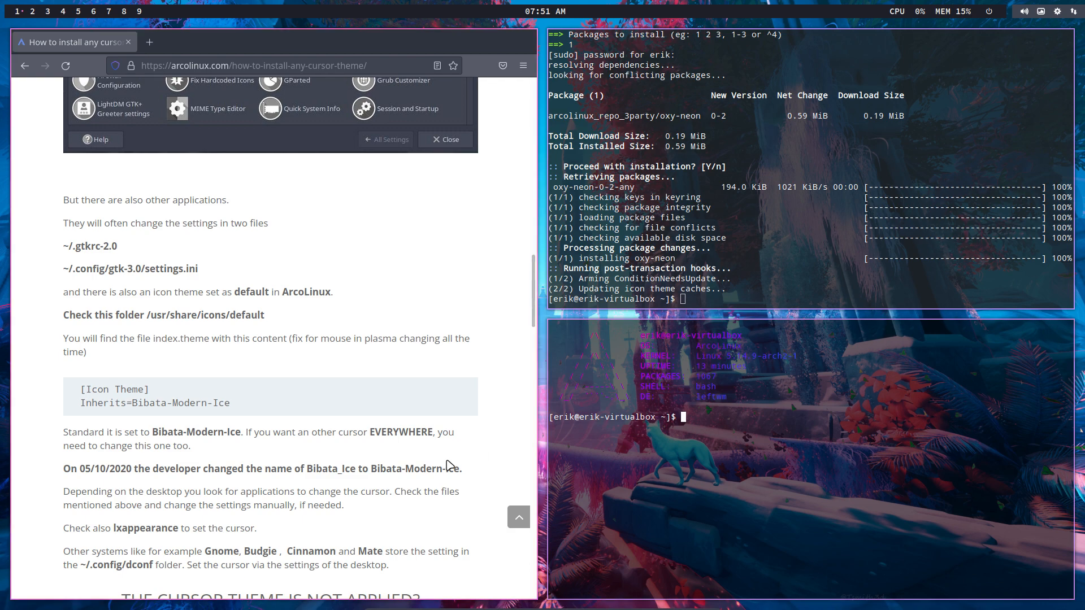
pyautogui.press('super+q')
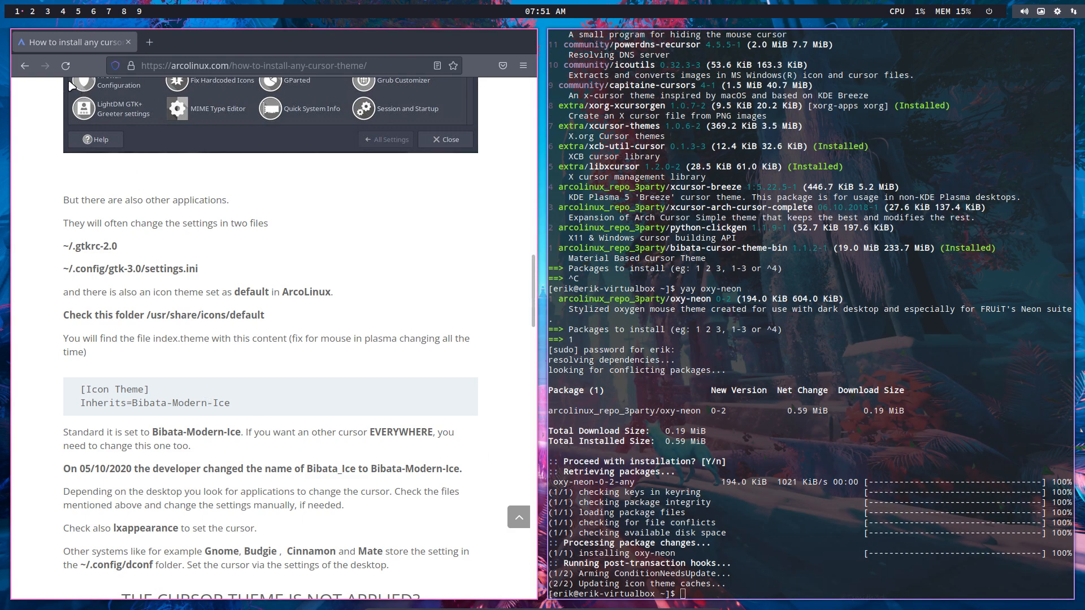
# Switch to workspace 2, open the file manager on the home folder and check its About information.
pyautogui.click(32, 12)
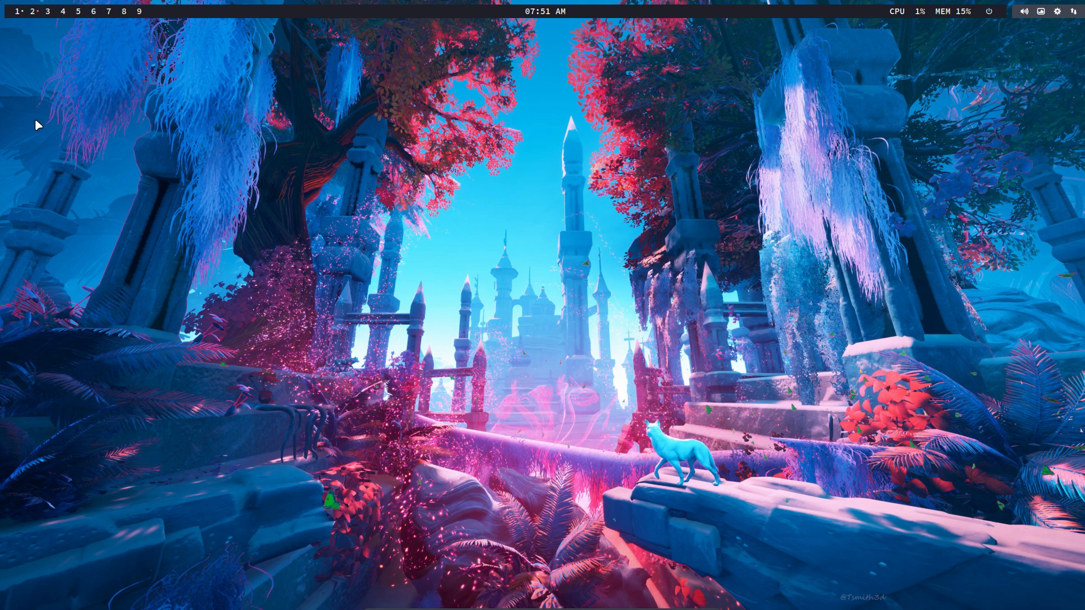
pyautogui.press('super+shift+Return')
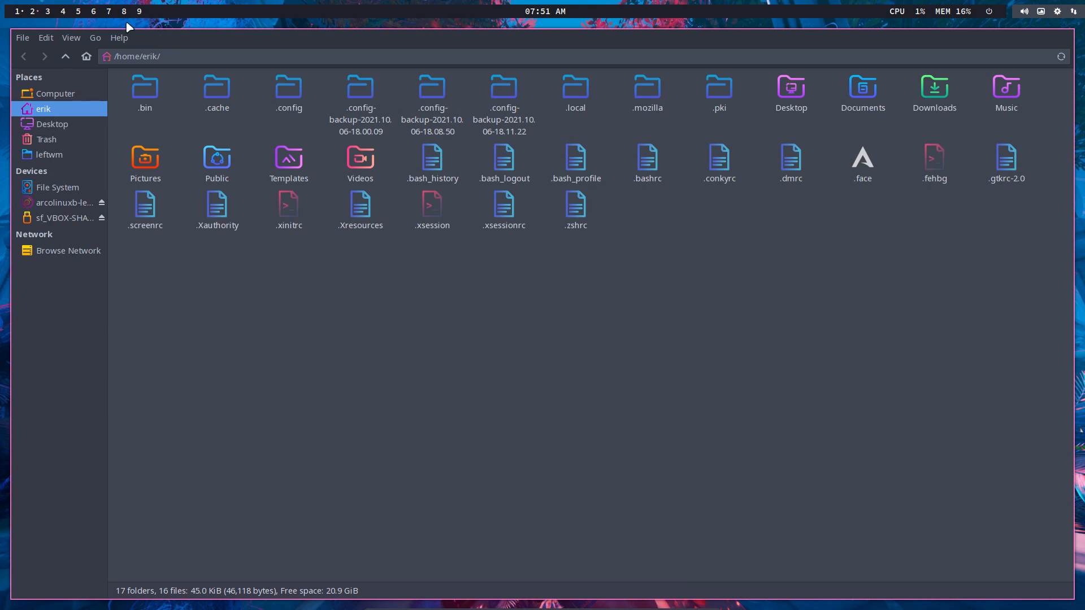
pyautogui.click(119, 38)
pyautogui.click(135, 72)
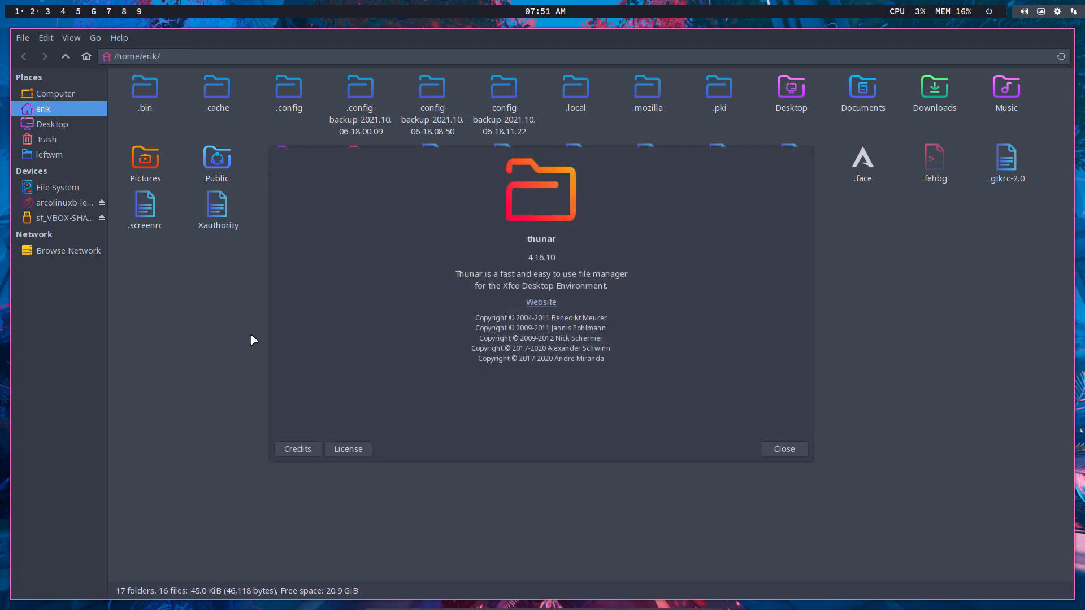
pyautogui.click(784, 451)
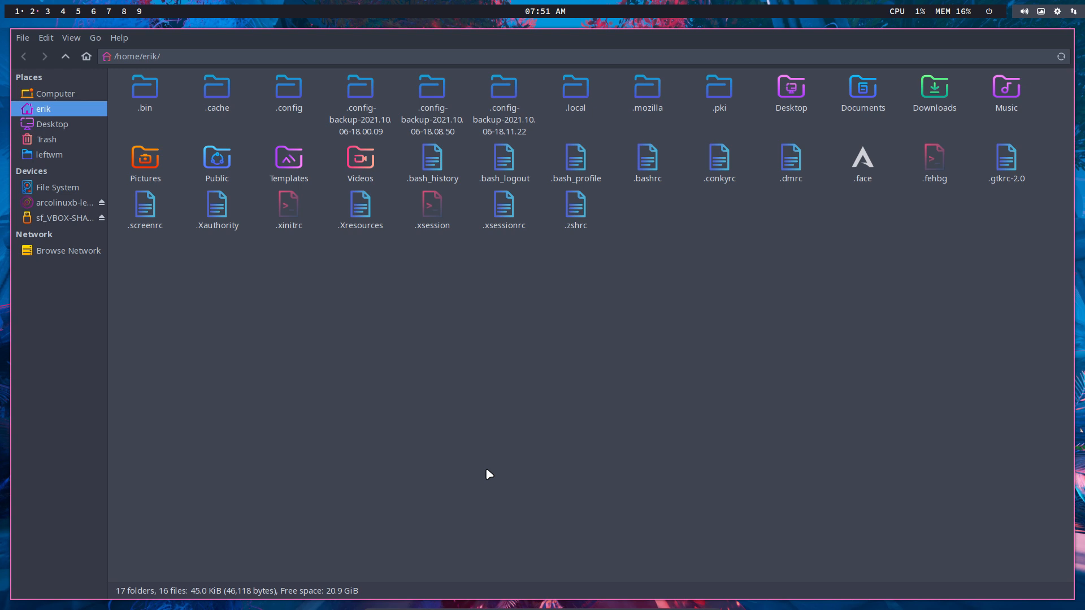
# Open the Xfce appearance settings, set the style to Arc and show the list of icon themes.
pyautogui.hotkey('ctrl', 'alt', 'm')
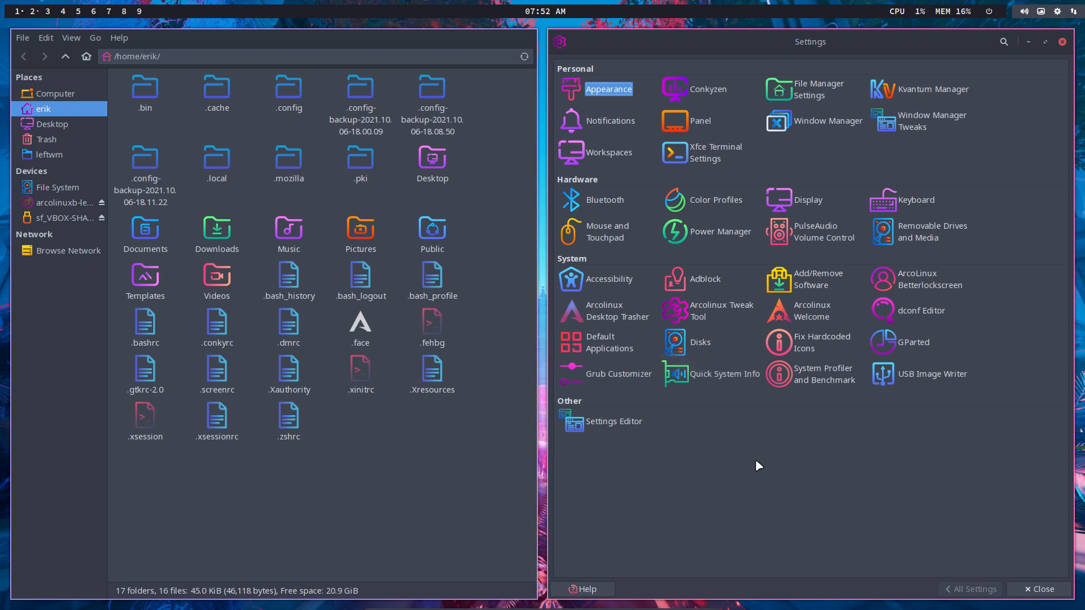
pyautogui.click(603, 88)
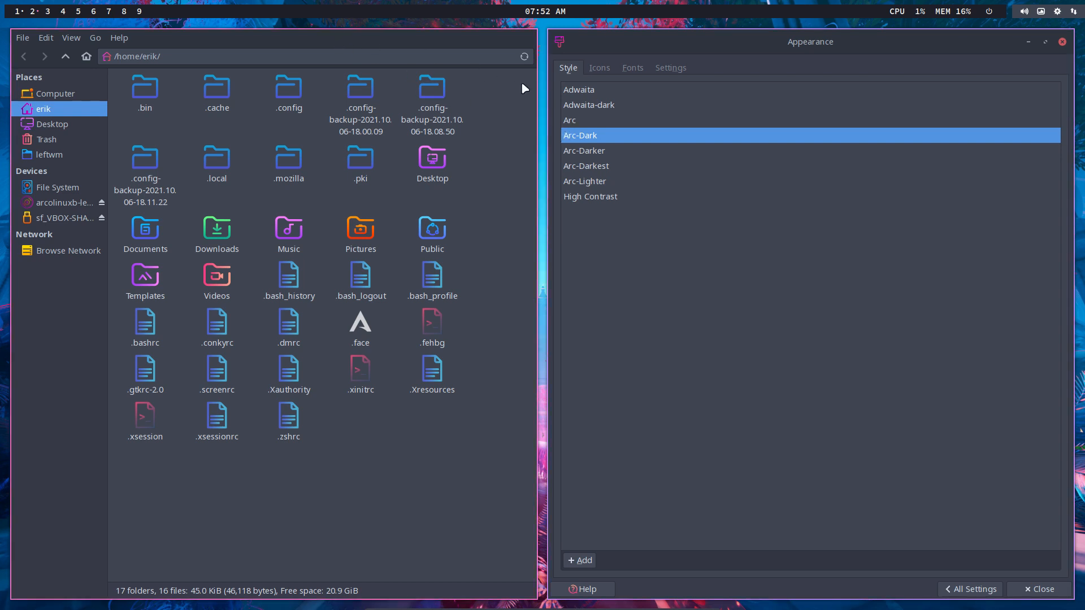
pyautogui.click(575, 120)
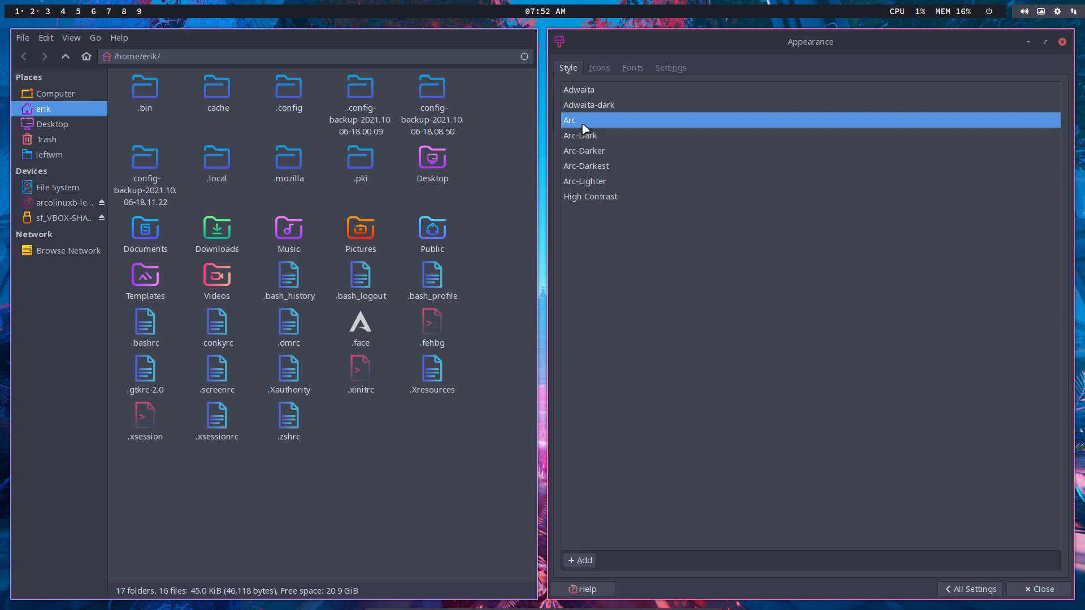
pyautogui.click(600, 68)
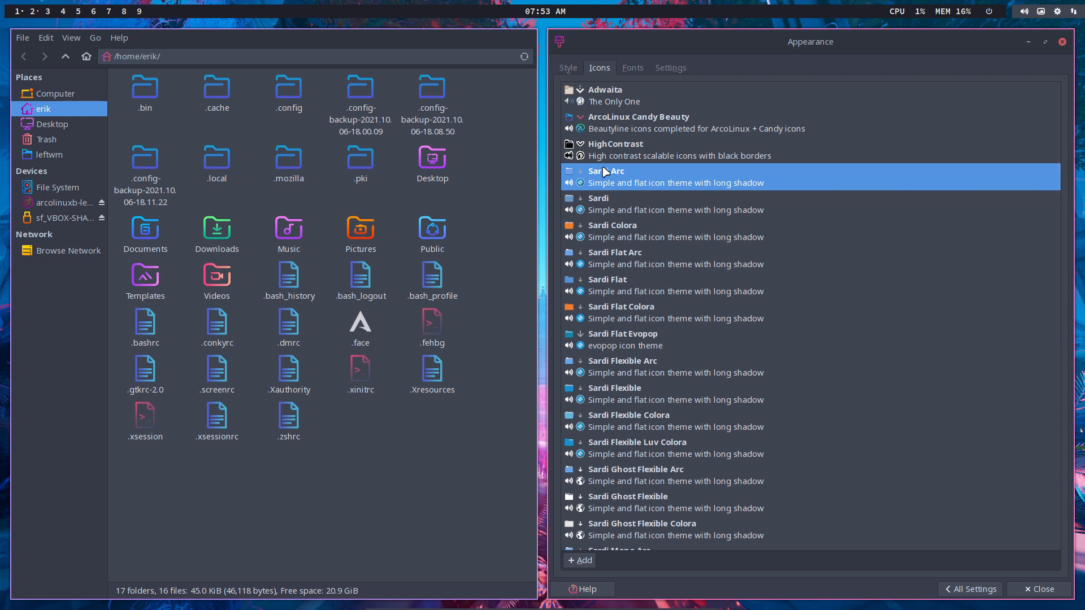
# Recheck the style and icon theme selections, then set the default Noto Sans Regular font to size 12.
pyautogui.click(569, 68)
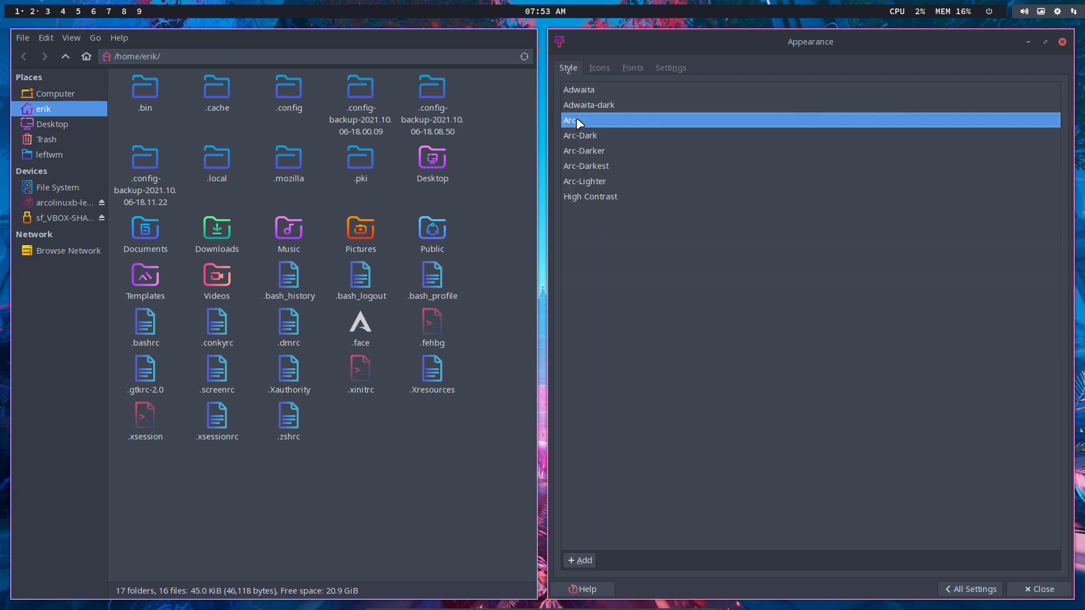
pyautogui.click(600, 68)
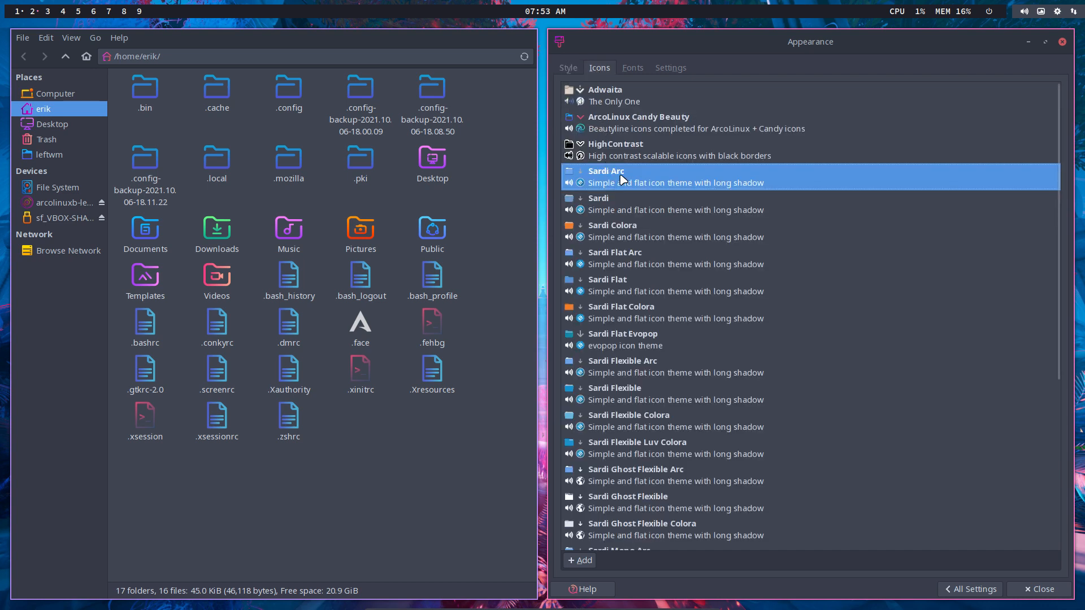
pyautogui.click(634, 70)
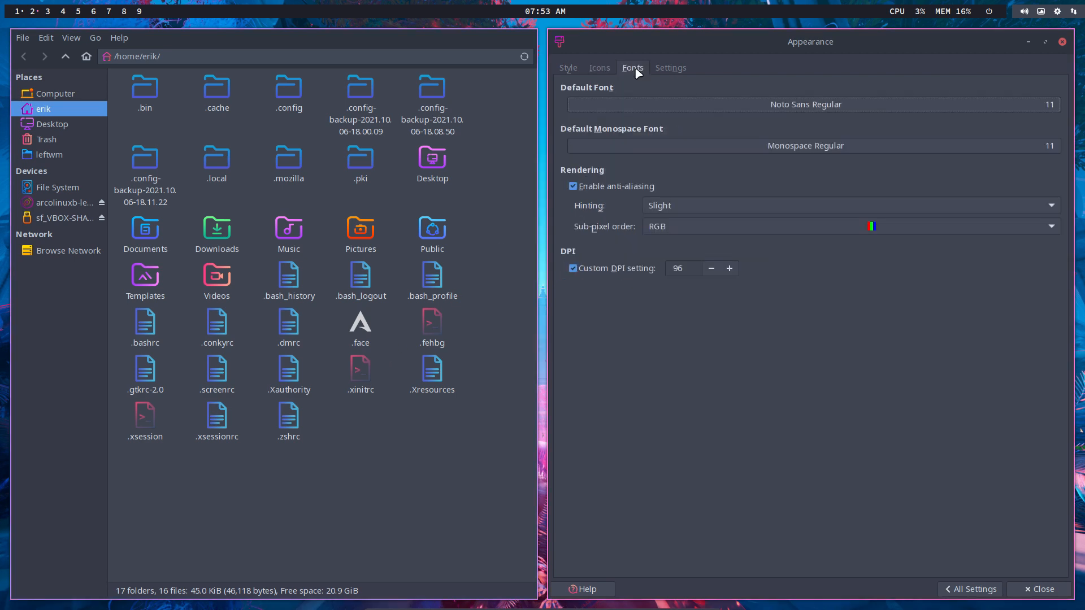
pyautogui.click(872, 106)
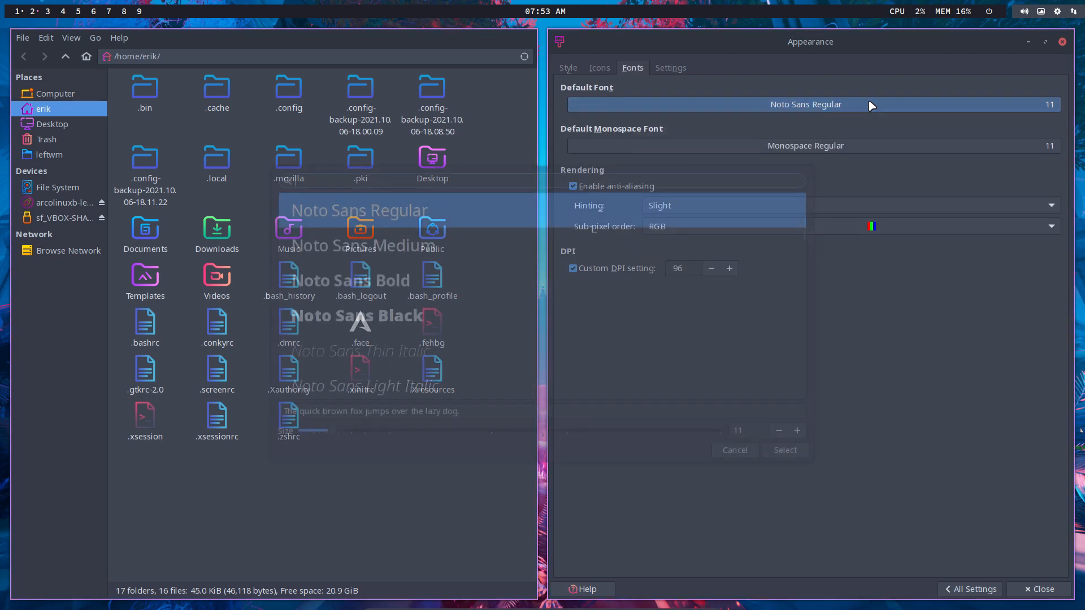
pyautogui.click(797, 430)
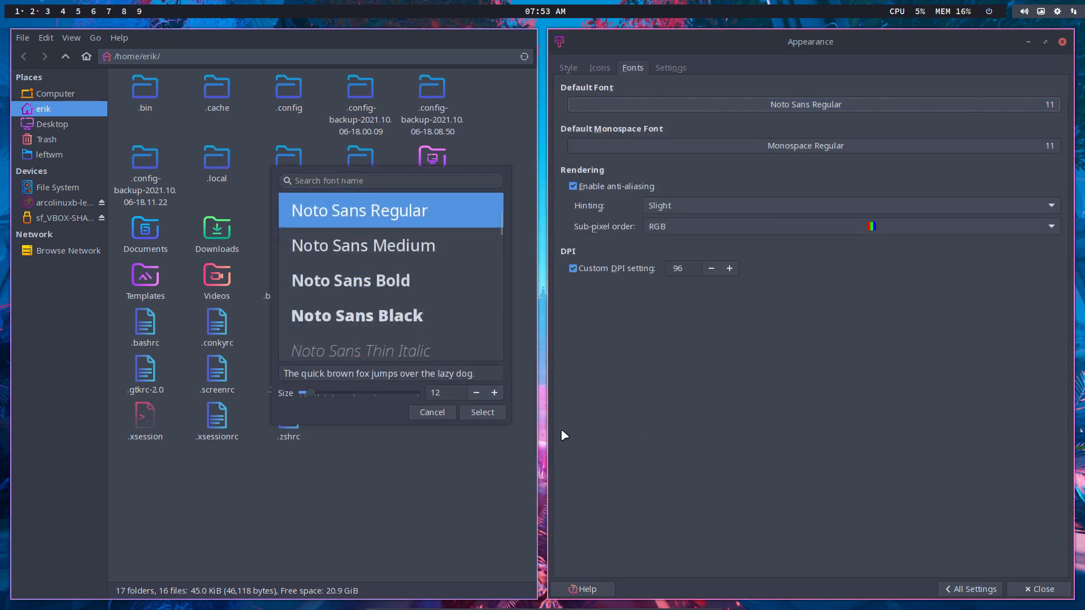
pyautogui.click(482, 412)
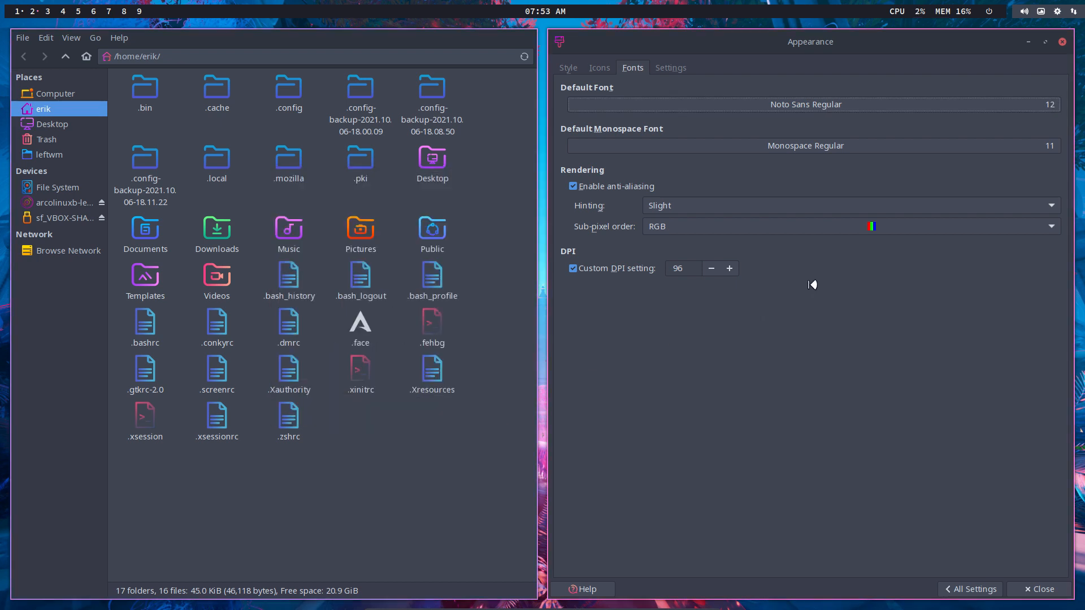
# Set the default monospace font to size 12, then close the appearance settings after viewing the remaining options.
pyautogui.click(965, 147)
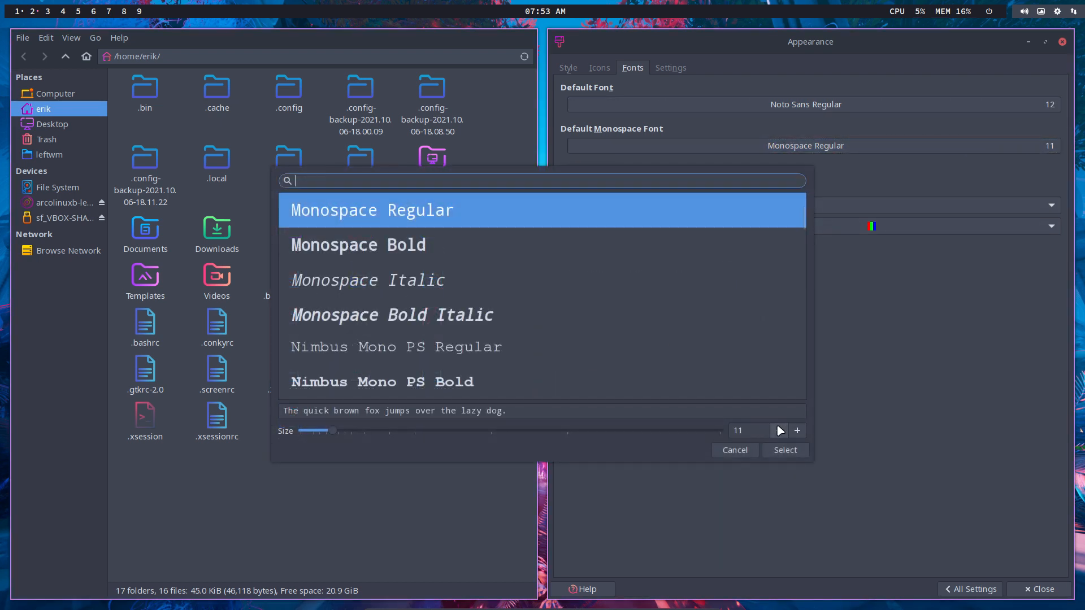
pyautogui.click(796, 431)
pyautogui.click(784, 450)
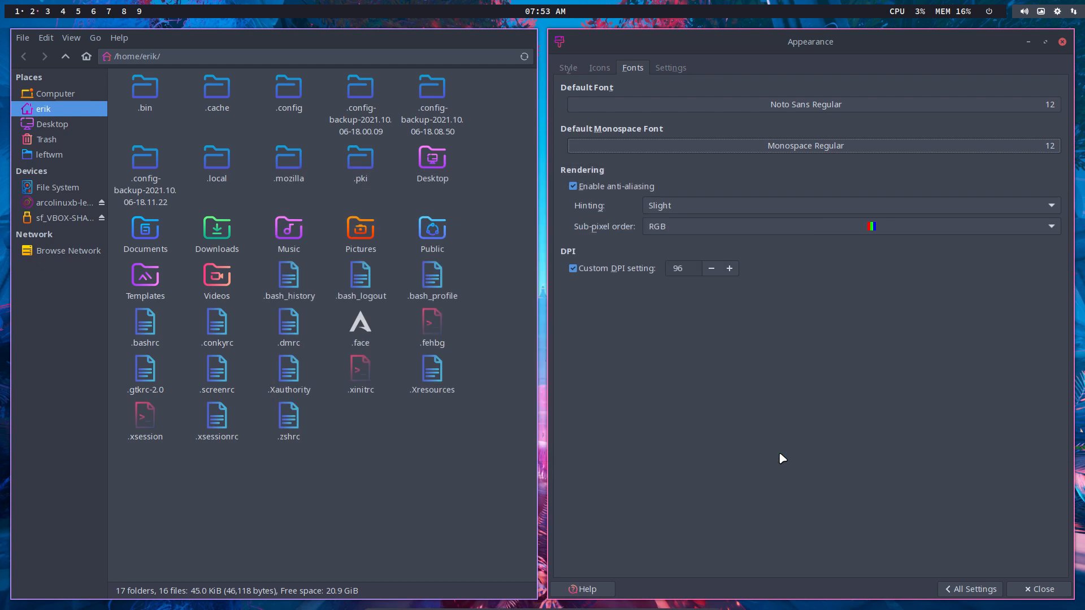
pyautogui.click(670, 69)
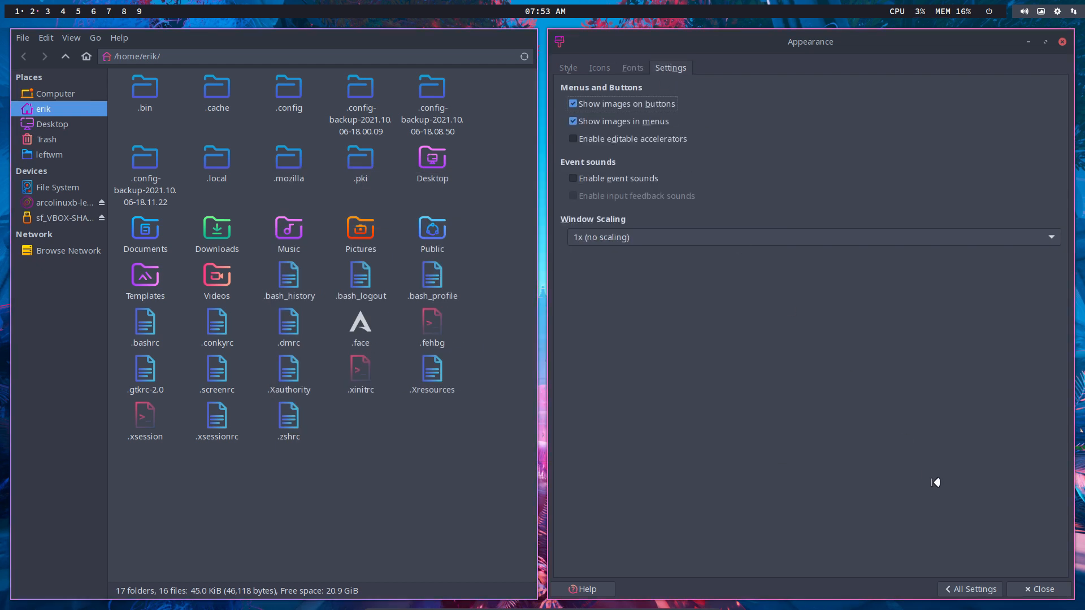
pyautogui.click(1029, 592)
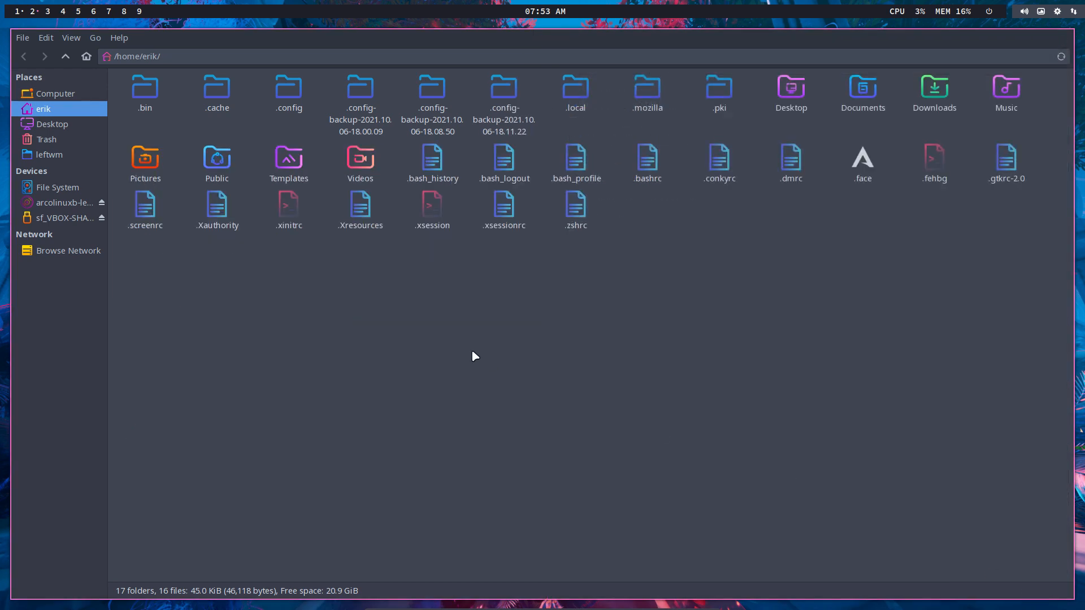
# Open a terminal, quit the file manager with thunar -q and reopen the file manager on the home folder.
pyautogui.press('super+Return')
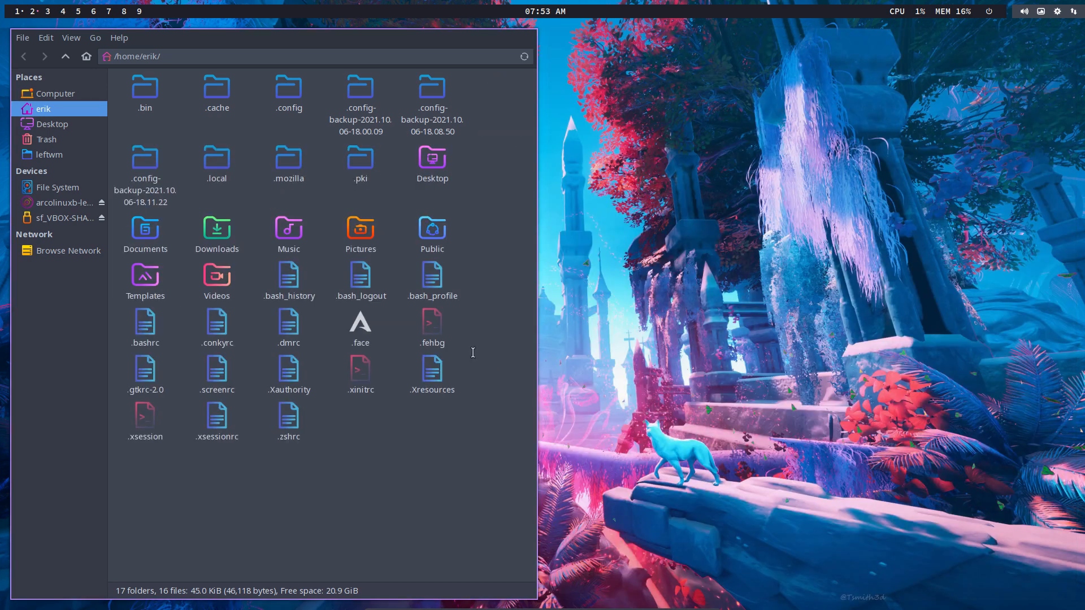
pyautogui.press('super+q')
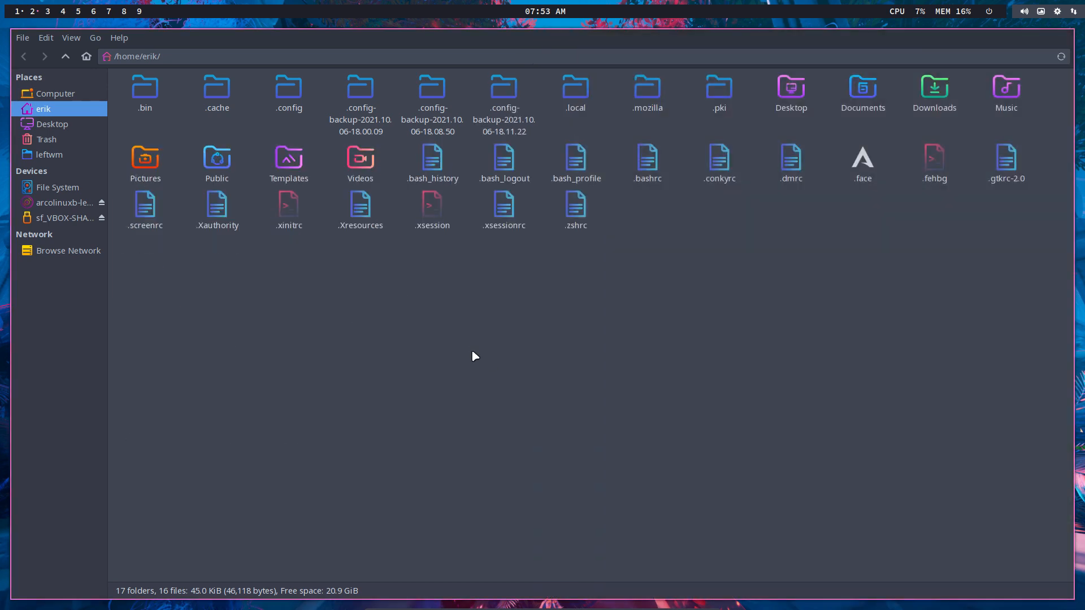
pyautogui.press('super+Return')
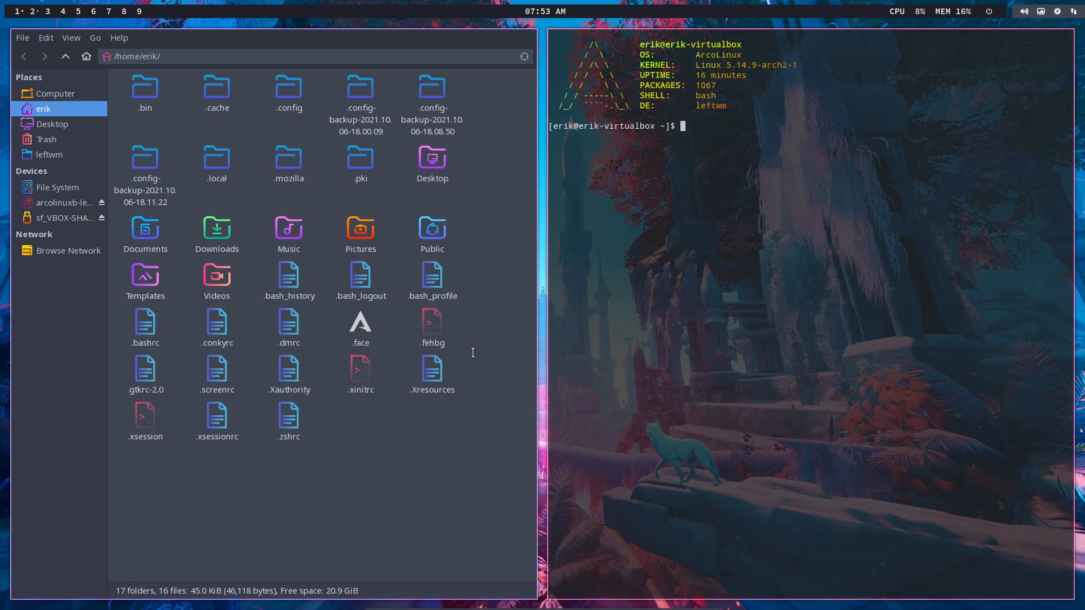
pyautogui.write('thunar -q')
pyautogui.press('Return')
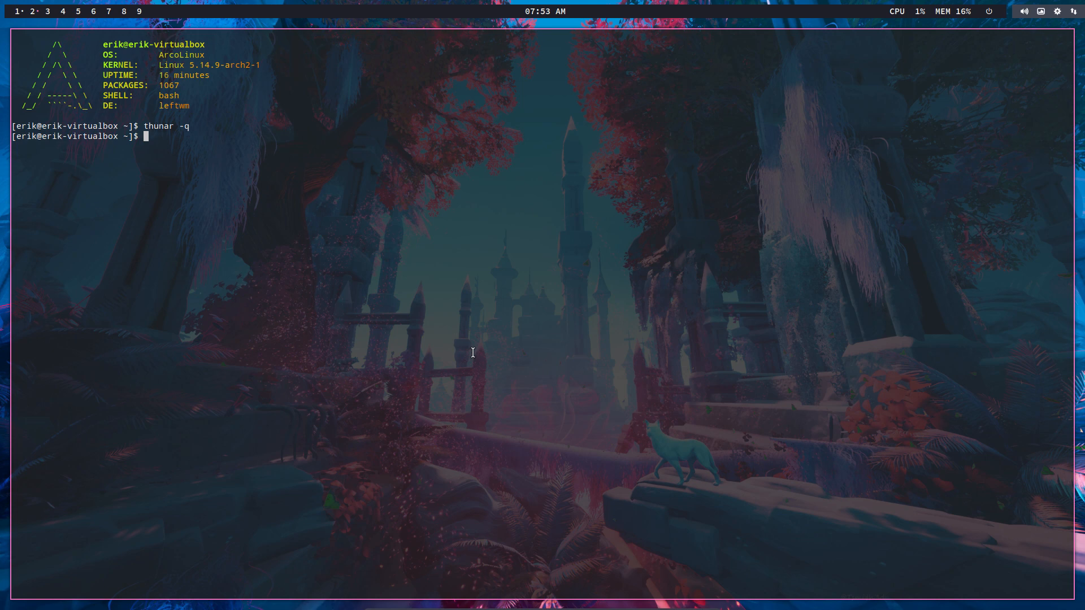
pyautogui.press('super+shift+Return')
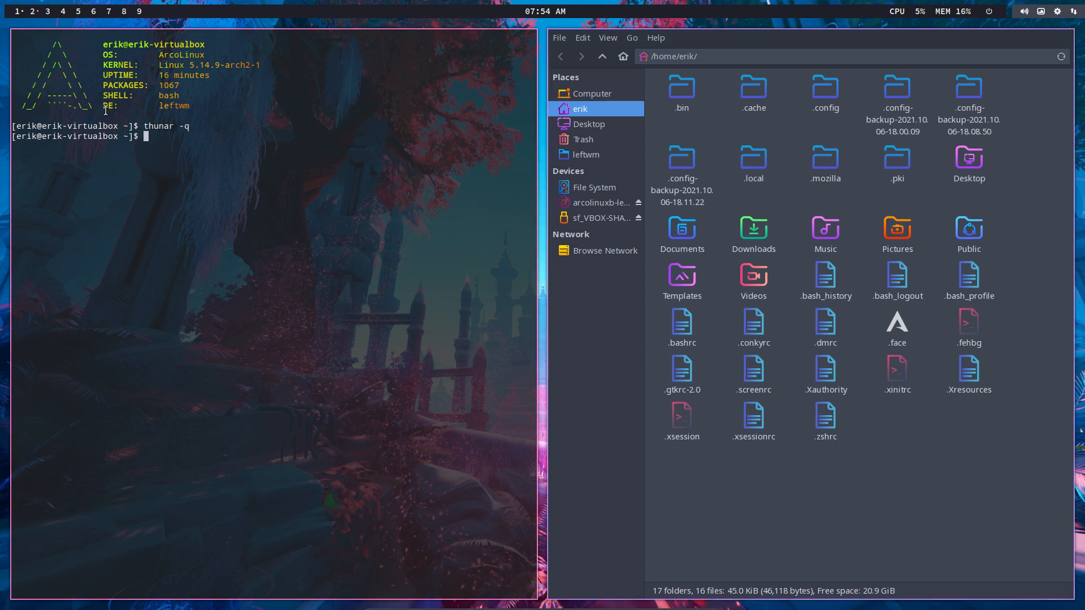
# Recheck the article on workspace 1, then open ~/.config/gtk-3.0/settings.ini and examine its icon theme and cursor theme entries.
pyautogui.click(19, 13)
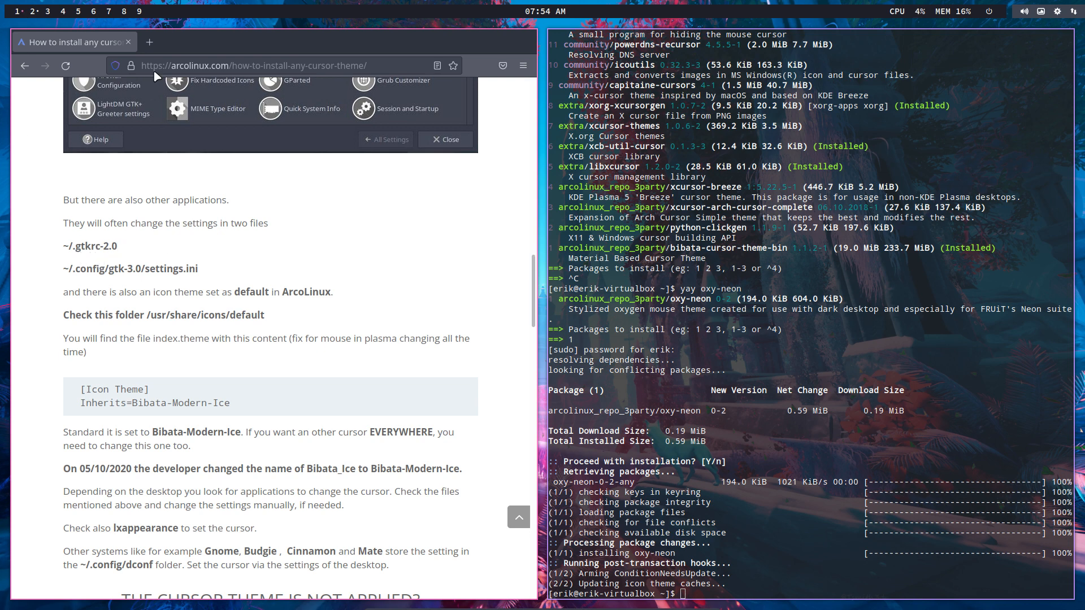
pyautogui.click(34, 12)
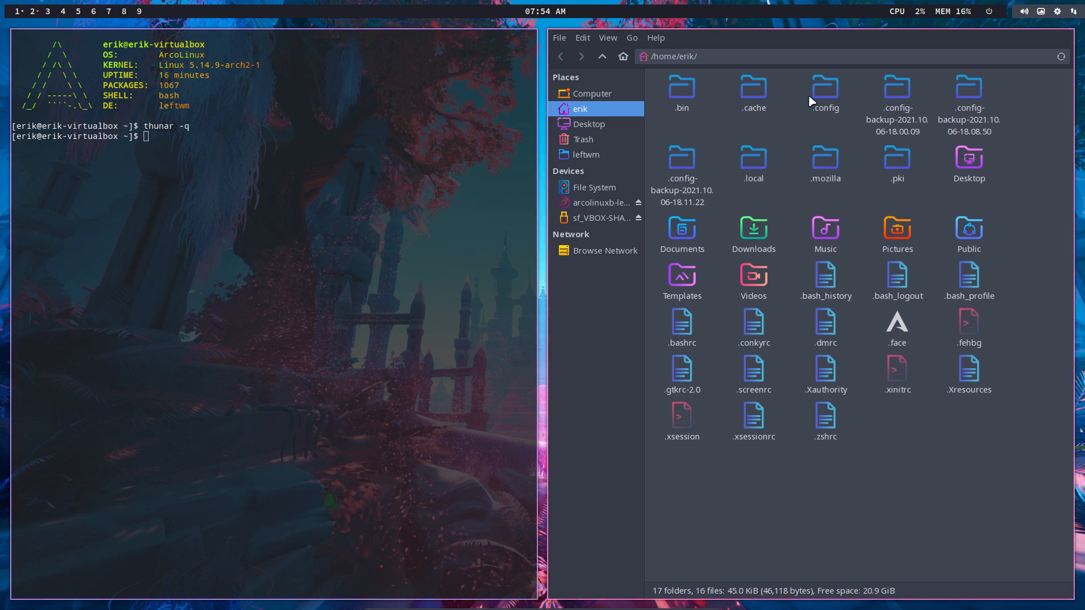
pyautogui.doubleClick(825, 96)
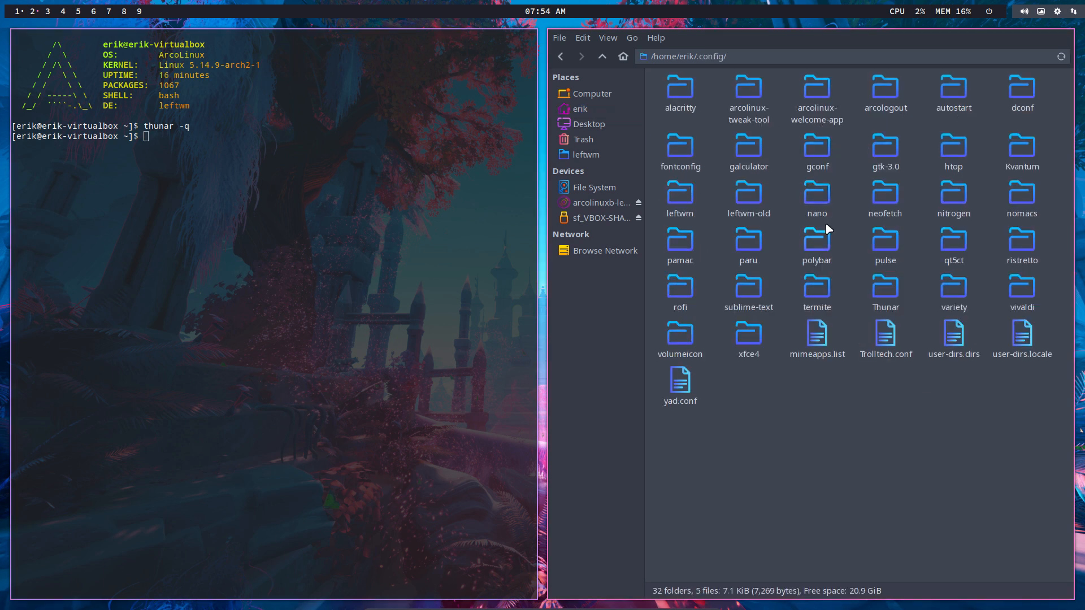
pyautogui.doubleClick(883, 161)
pyautogui.doubleClick(734, 108)
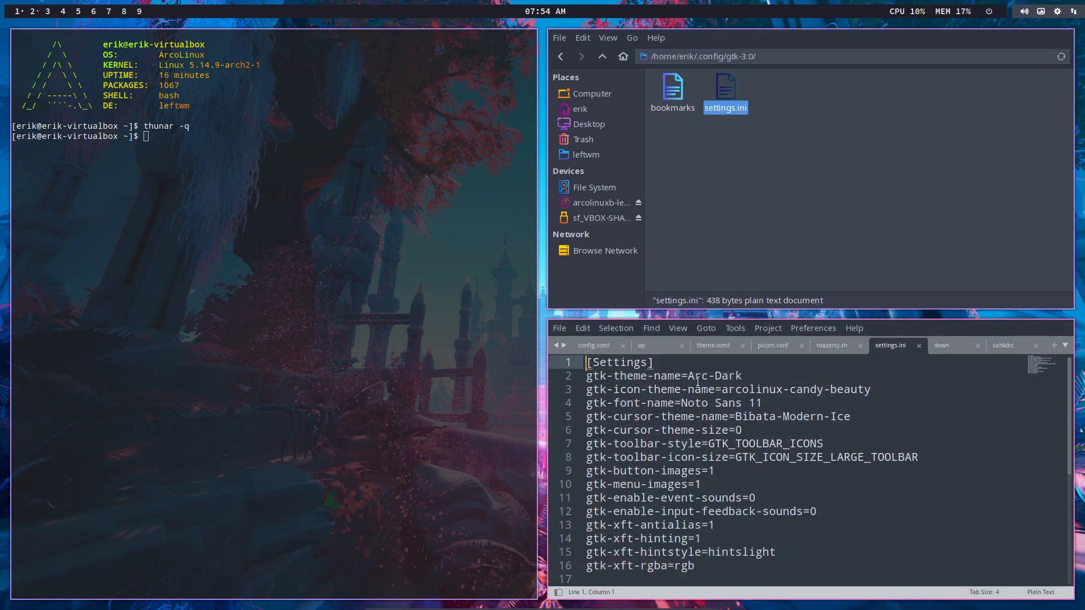
pyautogui.click(722, 390)
pyautogui.moveTo(723, 390); pyautogui.dragTo(882, 393)
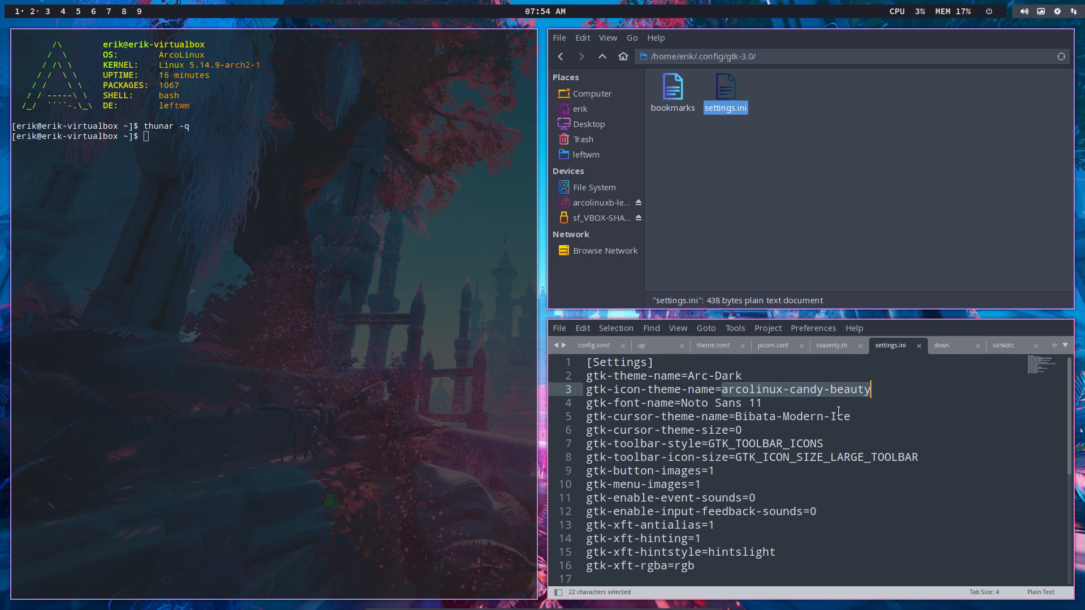
pyautogui.moveTo(736, 417); pyautogui.dragTo(850, 416)
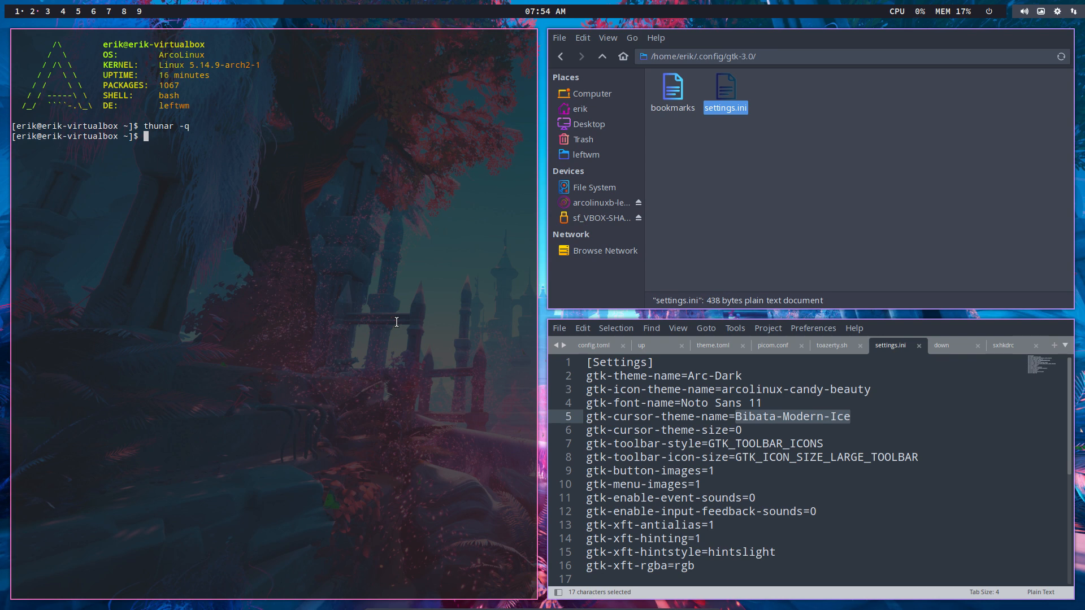
# Search the package repositories for lxappearance with yay in the terminal.
pyautogui.write('yay lxappear')
pyautogui.press('BackSpace')
pyautogui.press('BackSpace')
pyautogui.write('arance')
pyautogui.press('Return')
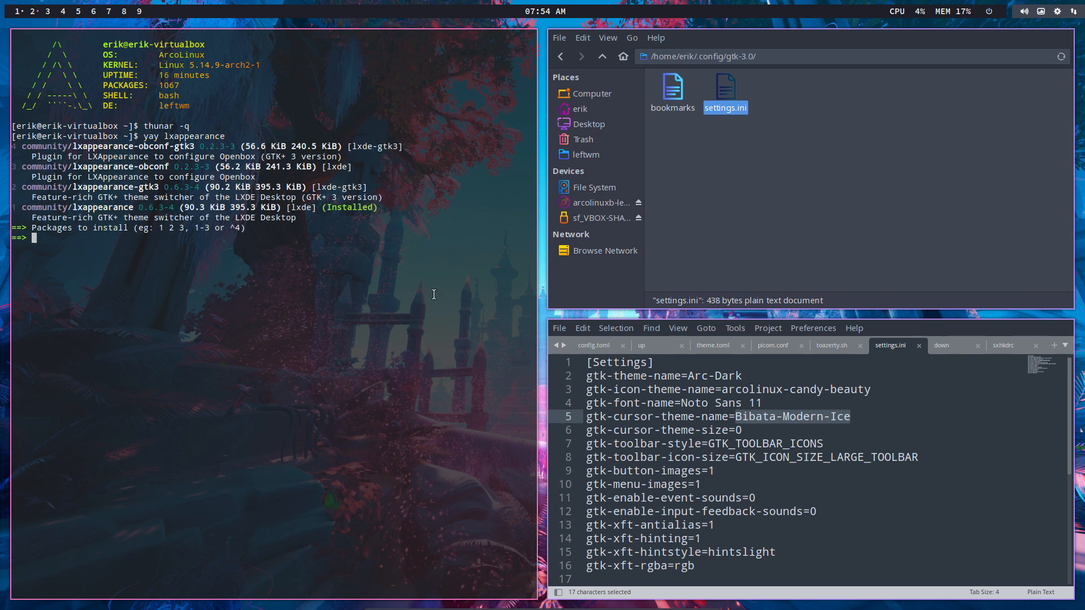
# Compare the offered lxappearance package variants, including the obconf and gtk3 ones, and cancel the package selection without installing.
pyautogui.doubleClick(88, 148)
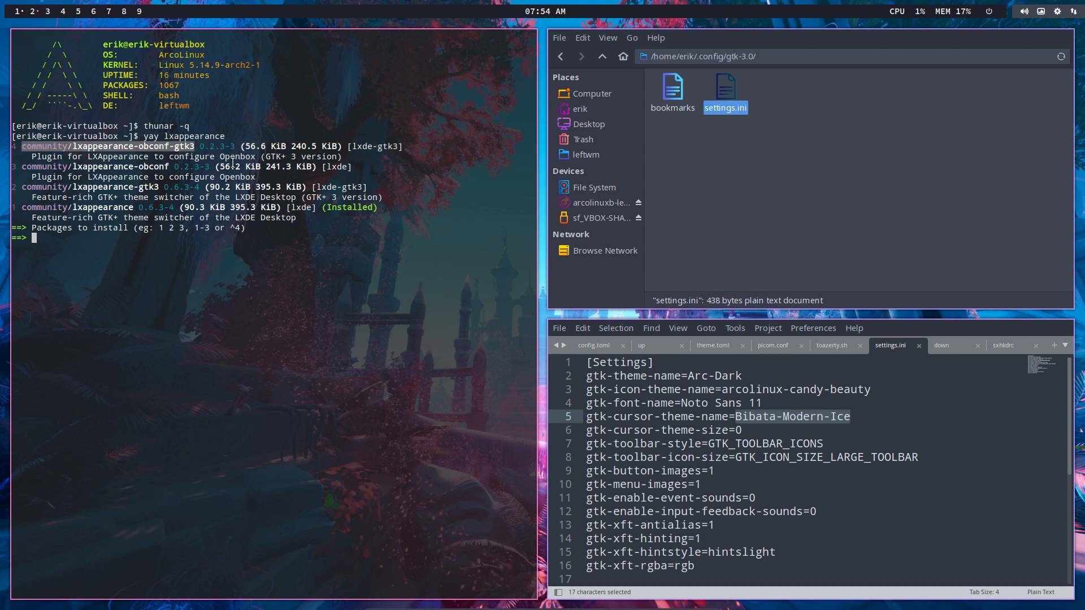
pyautogui.click(236, 156)
pyautogui.doubleClick(235, 162)
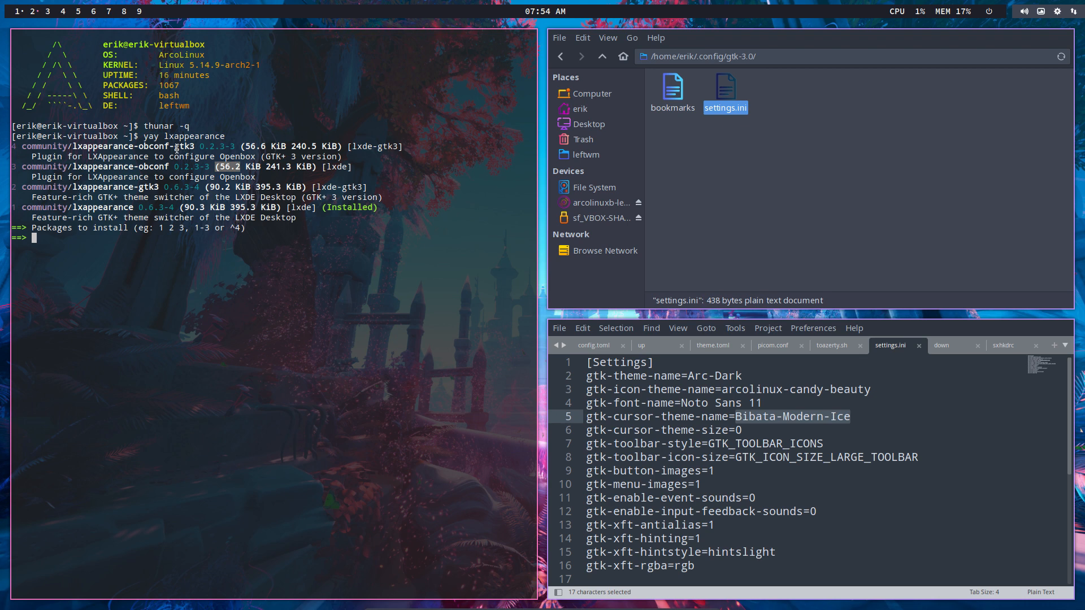
pyautogui.moveTo(175, 147); pyautogui.dragTo(195, 147)
pyautogui.click(130, 166)
pyautogui.doubleClick(105, 207)
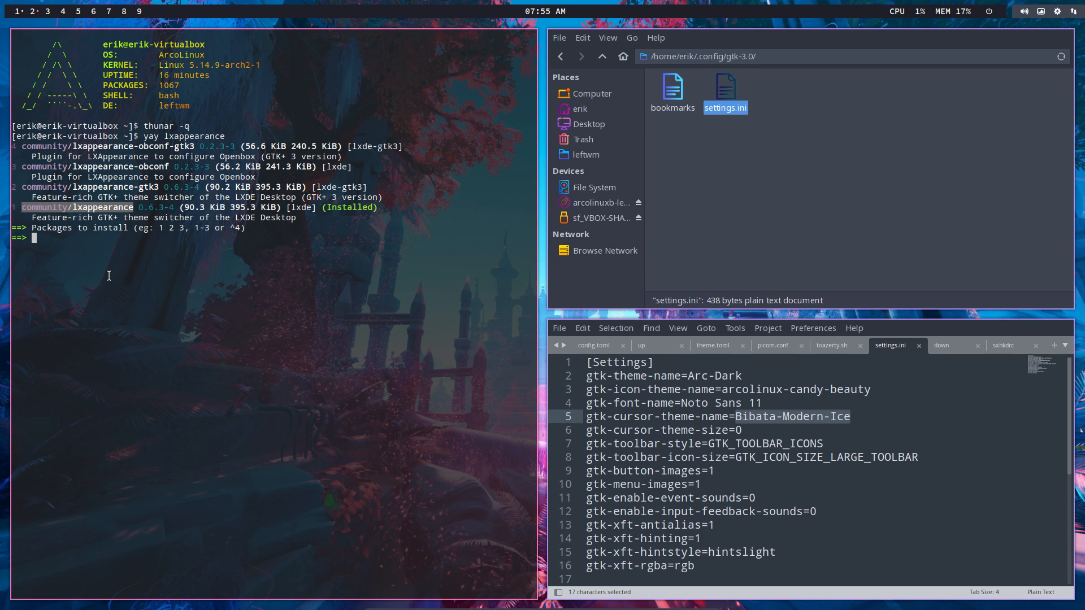
pyautogui.hotkey('ctrl', 'c')
# Launch lxappearance and close the terminal and file manager so only it and settings.ini remain open.
pyautogui.press('super+shift+d')
pyautogui.write('lx')
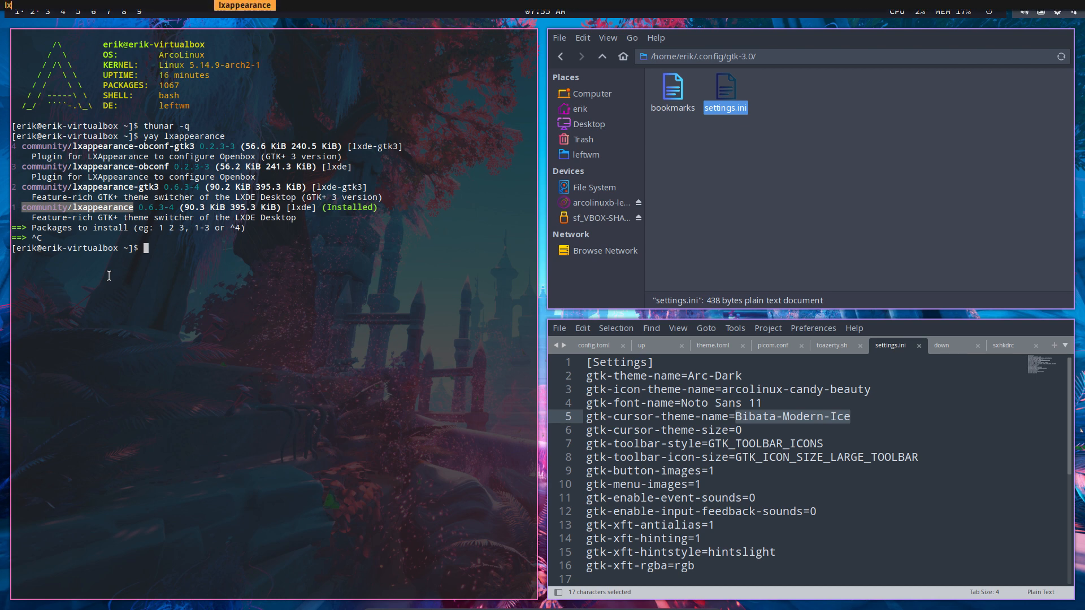
pyautogui.press('Return')
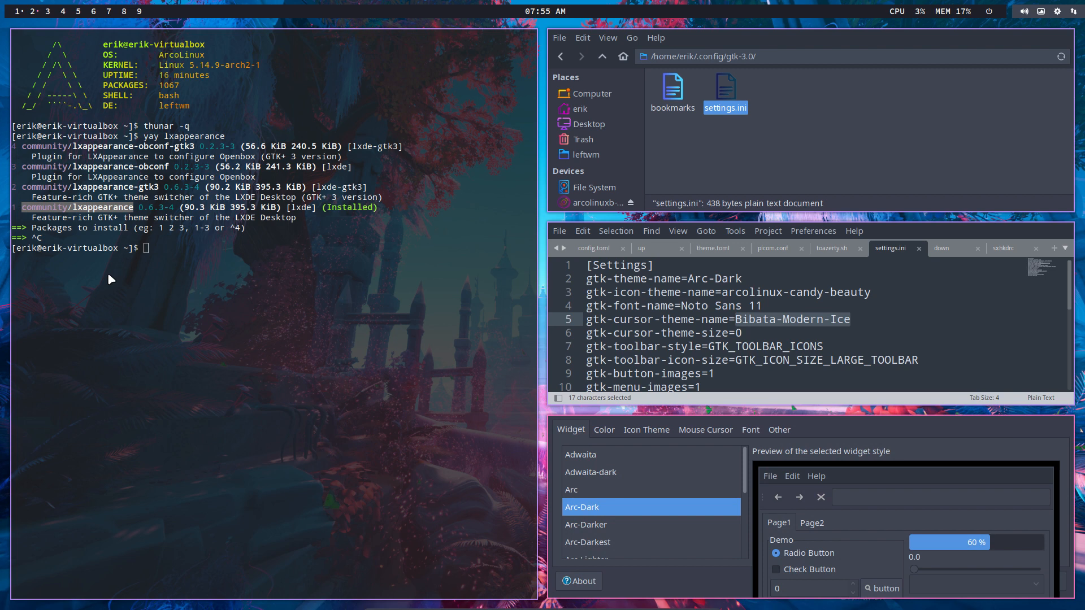
pyautogui.click(243, 219)
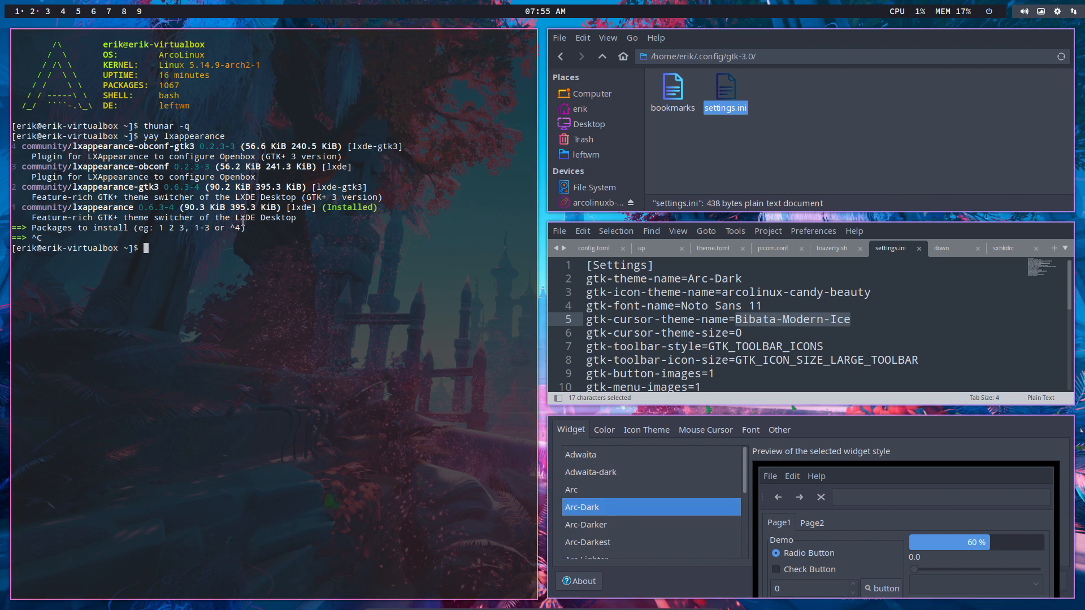
pyautogui.press('super+q')
pyautogui.press('super+q')
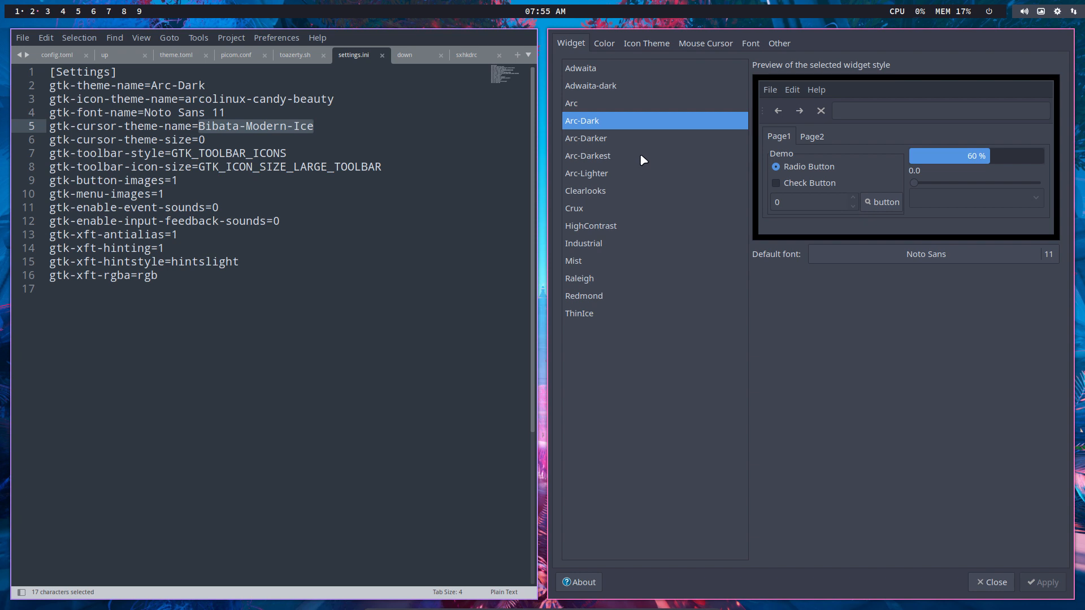
# Select the Arc widget theme, check the color and icon theme options and apply the change with Sardi Arc icons.
pyautogui.click(585, 105)
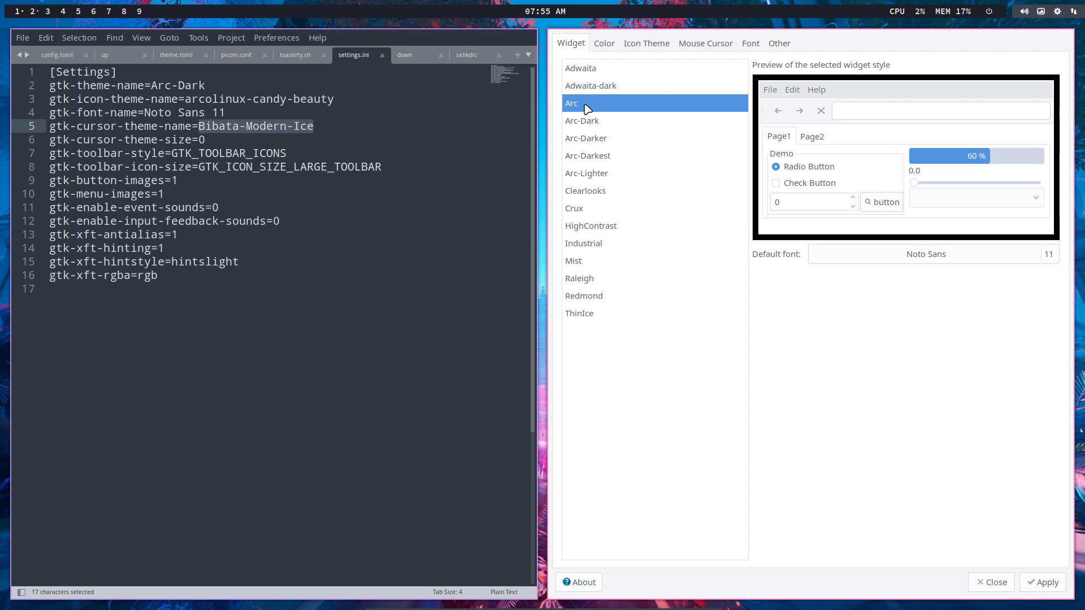
pyautogui.click(604, 49)
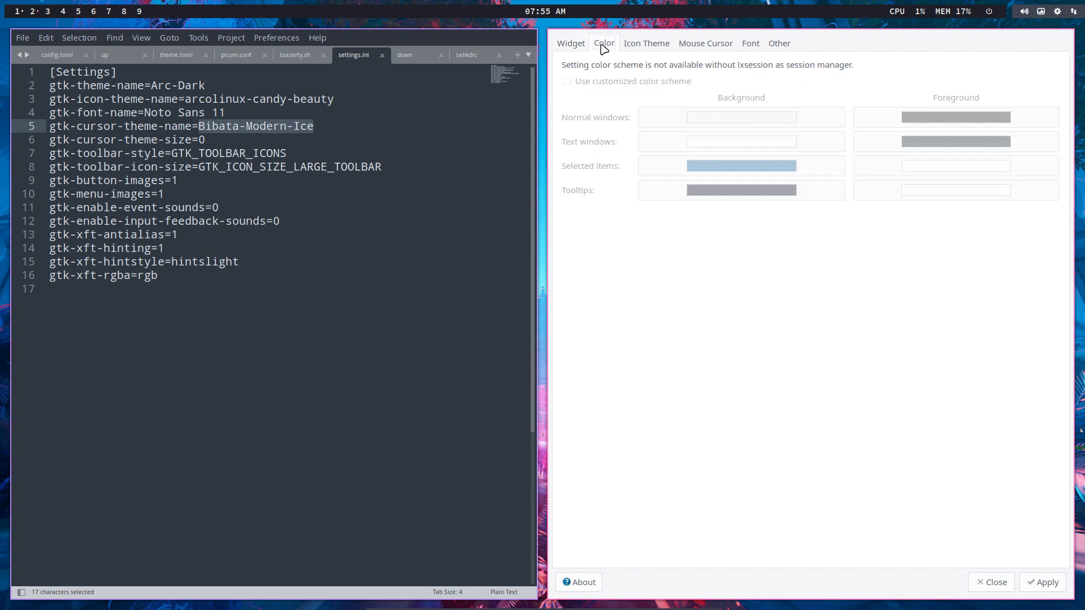
pyautogui.click(643, 46)
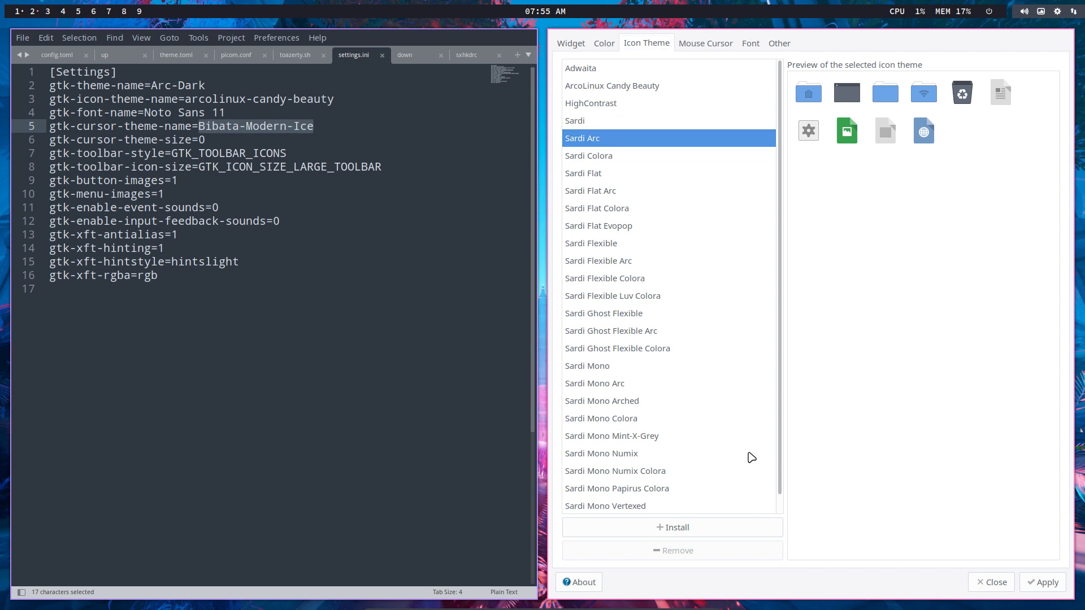
pyautogui.click(1041, 584)
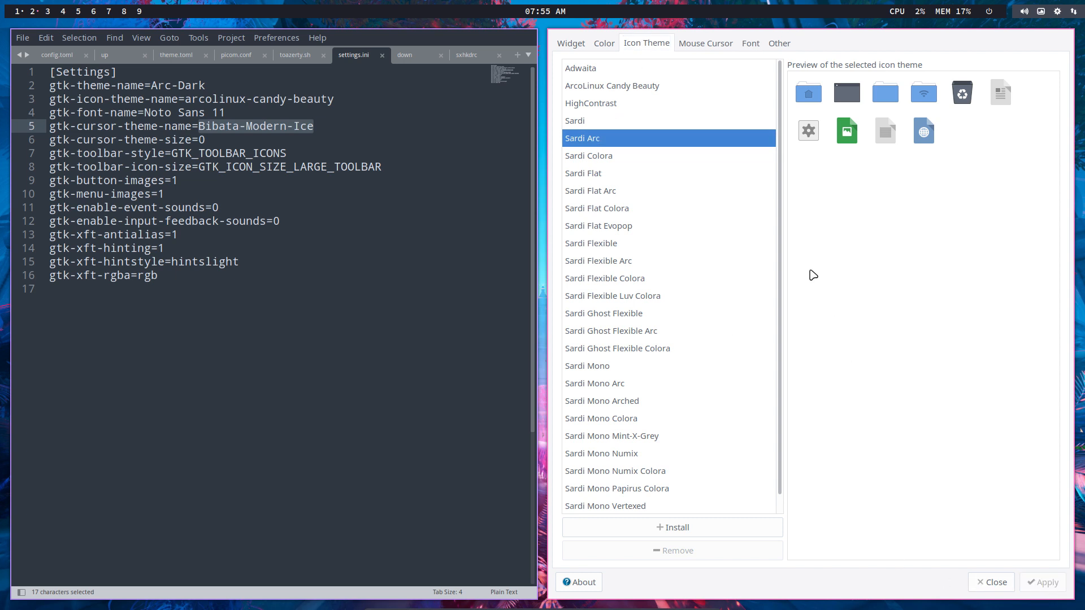
# Set the mouse cursor theme to Oxygen Neon and apply the change.
pyautogui.click(716, 44)
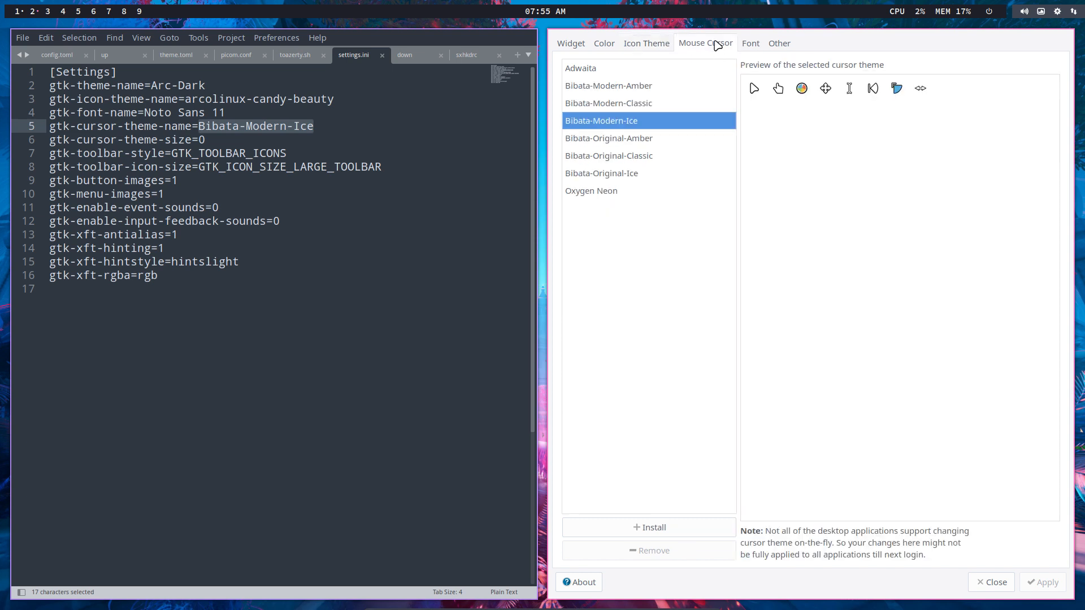
pyautogui.click(597, 190)
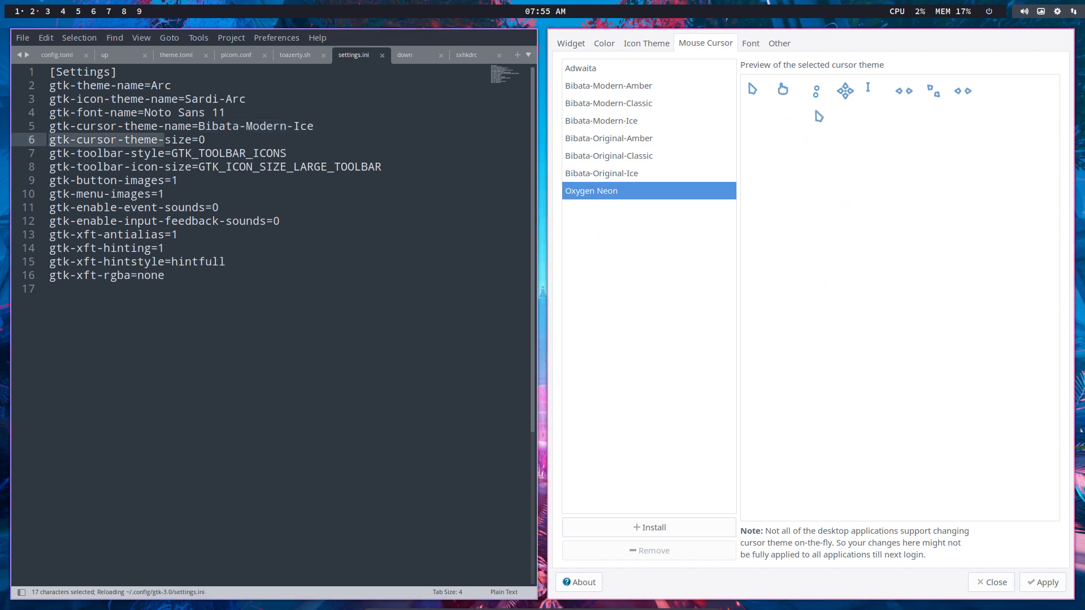
pyautogui.click(1044, 582)
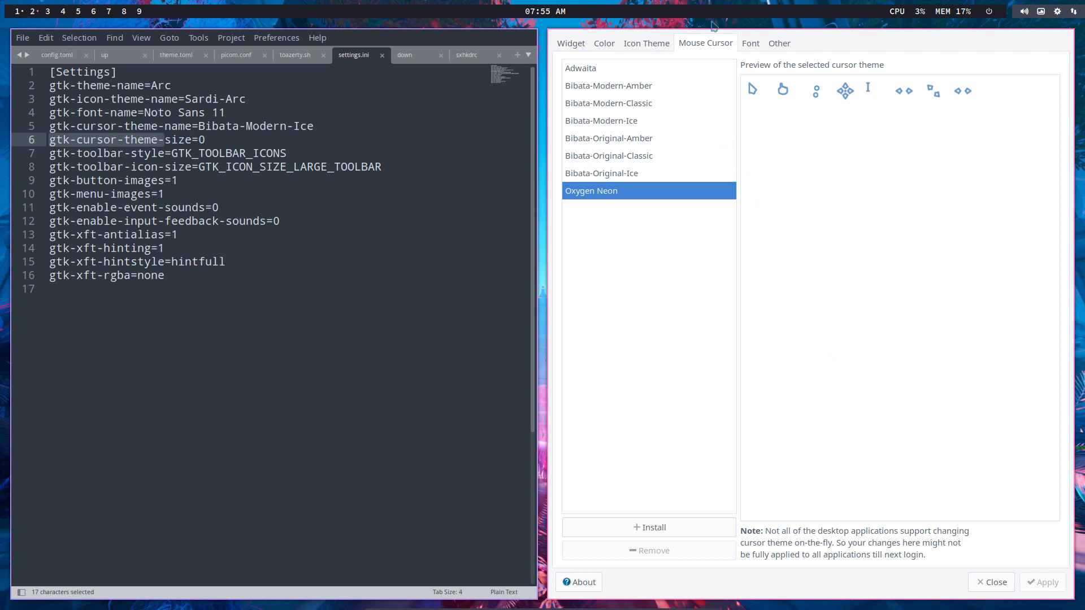
# Review the font, other, widget, color, icon theme and mouse cursor settings in lxappearance and close it.
pyautogui.click(750, 45)
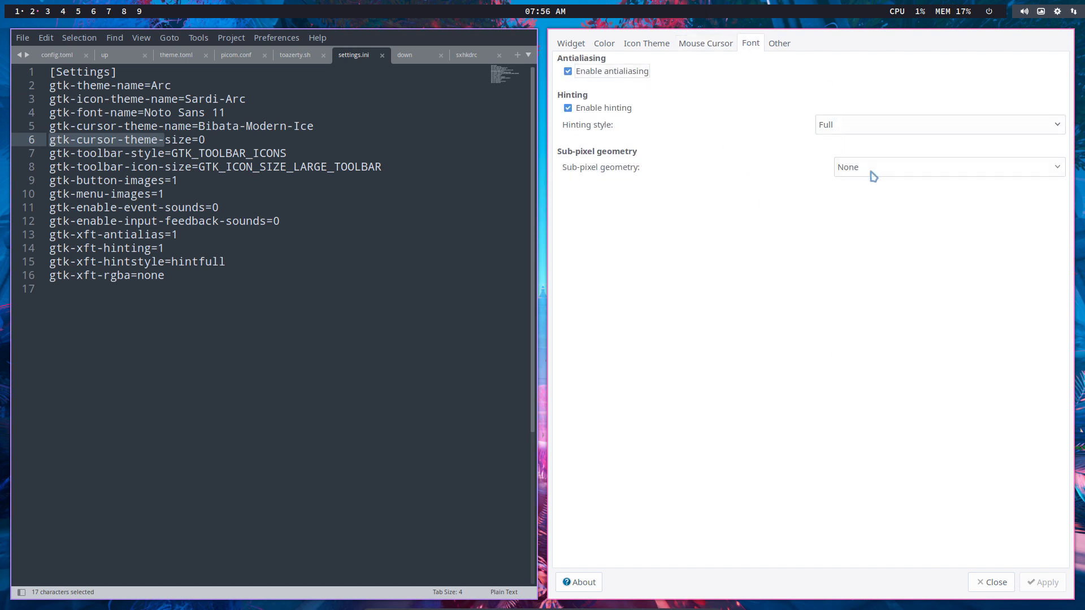
pyautogui.click(780, 45)
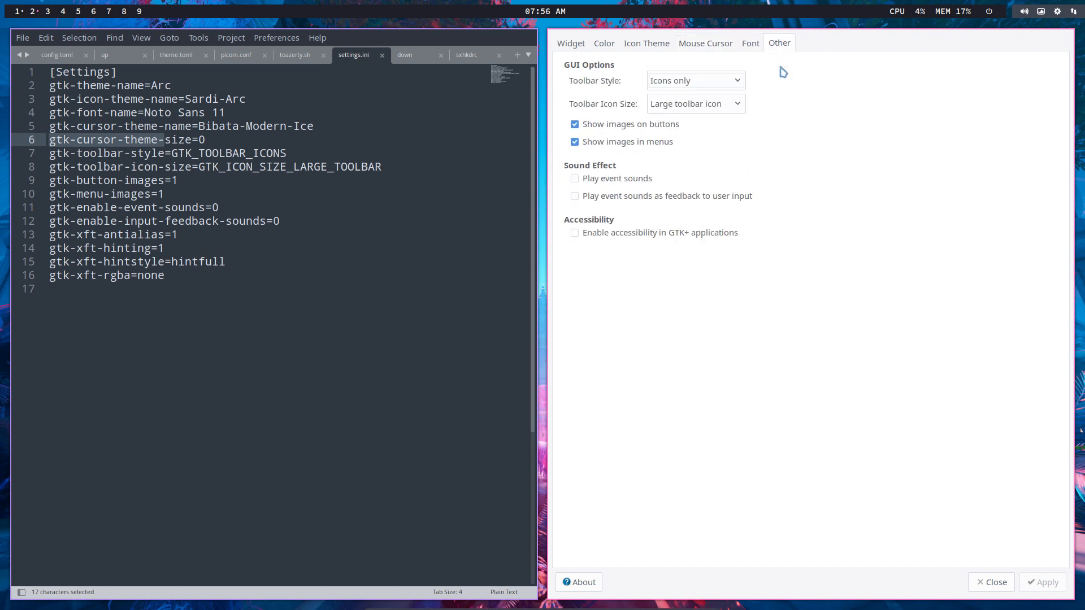
pyautogui.click(573, 46)
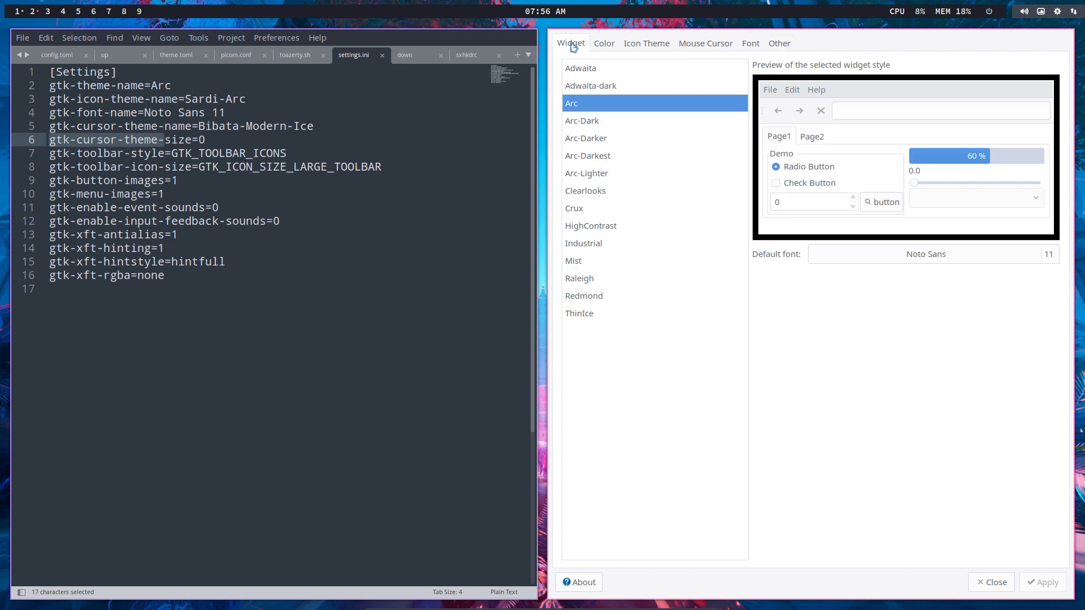
pyautogui.click(603, 49)
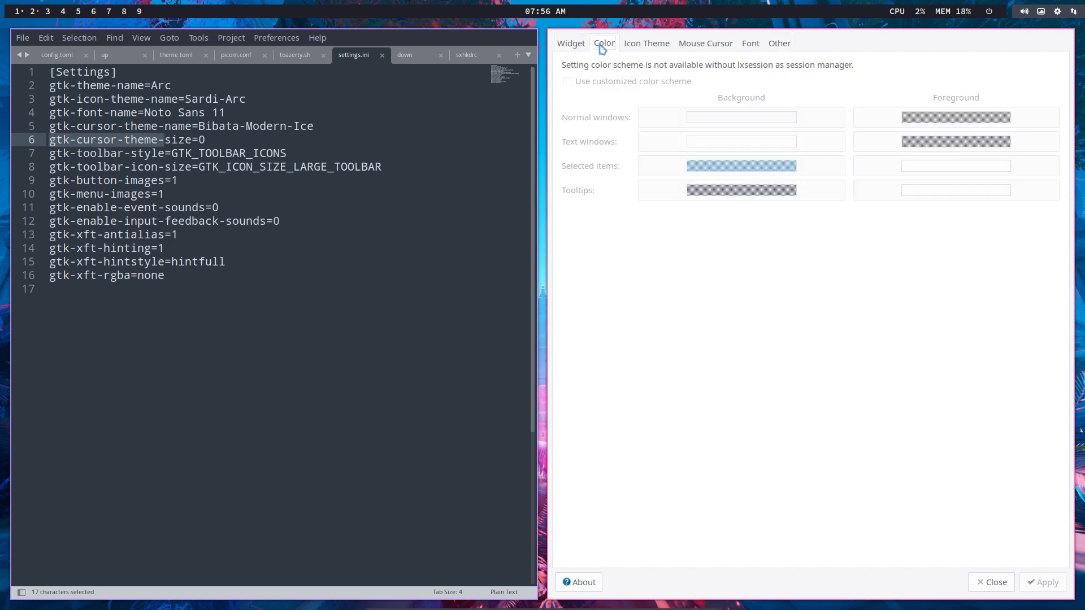
pyautogui.click(659, 51)
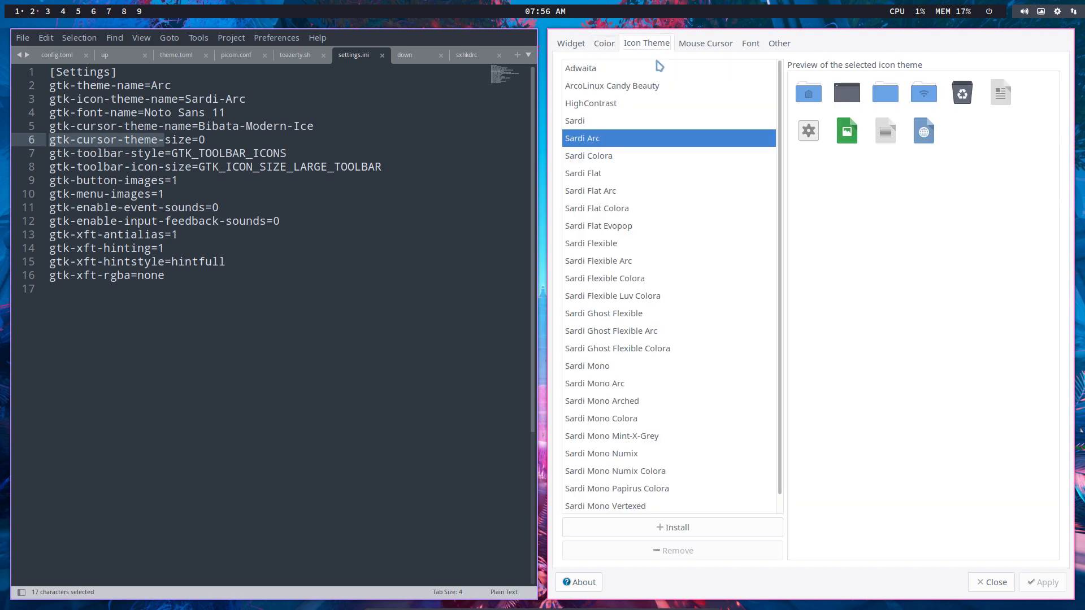
pyautogui.click(693, 46)
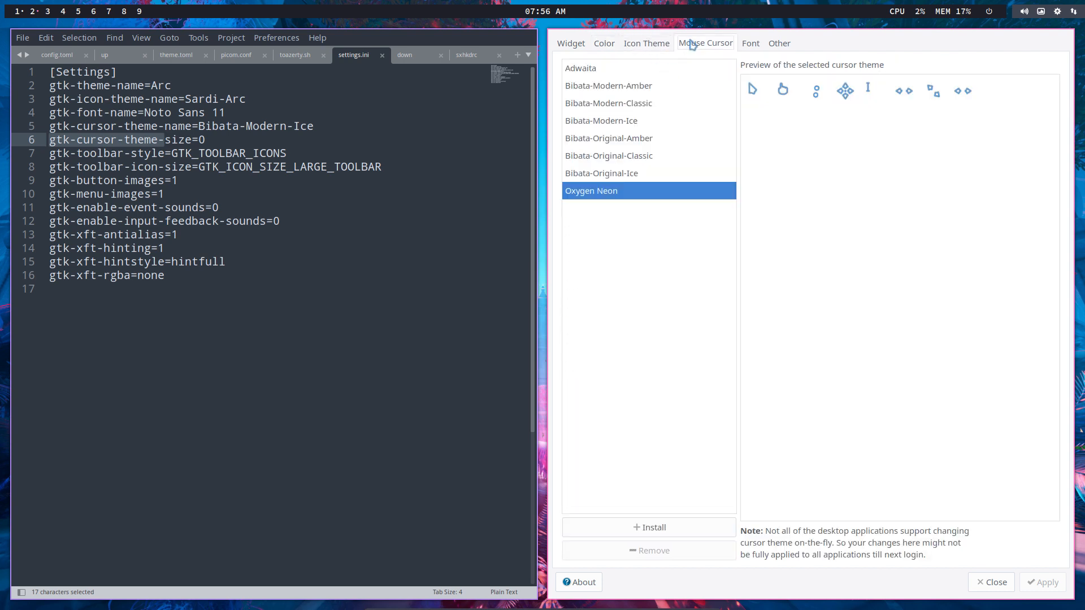
pyautogui.click(1005, 582)
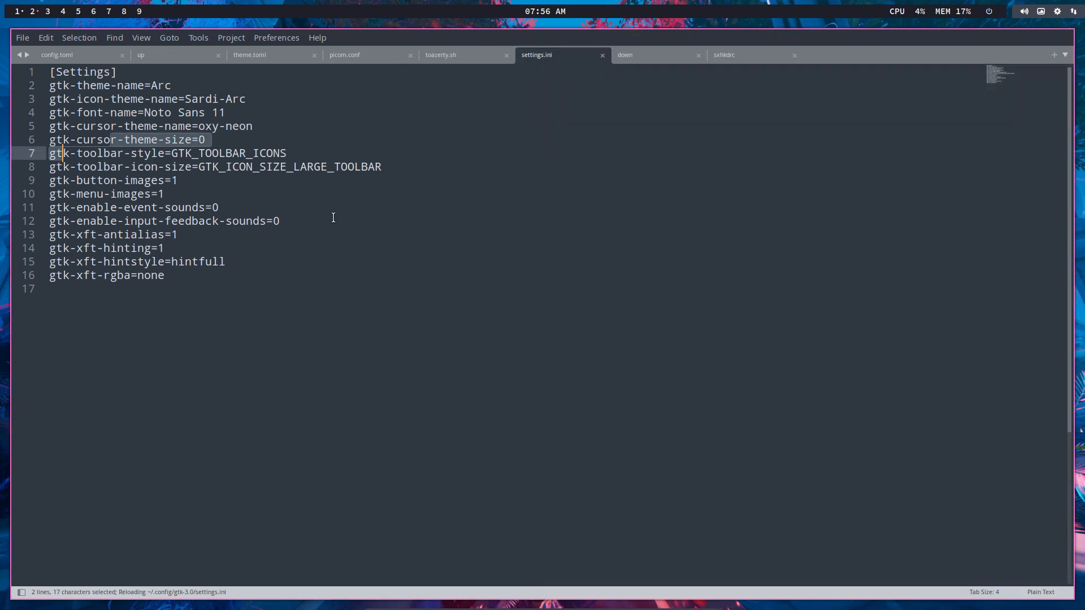
# Check the icon theme and cursor theme names written in settings.ini.
pyautogui.click(211, 100)
pyautogui.moveTo(191, 99); pyautogui.dragTo(249, 97)
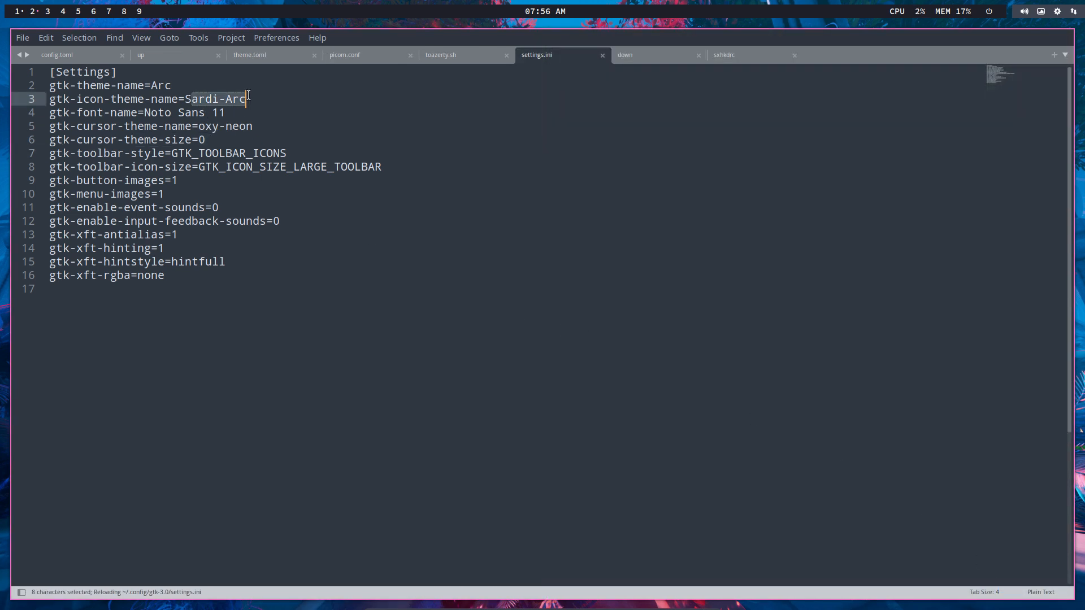
pyautogui.moveTo(197, 126); pyautogui.dragTo(282, 126)
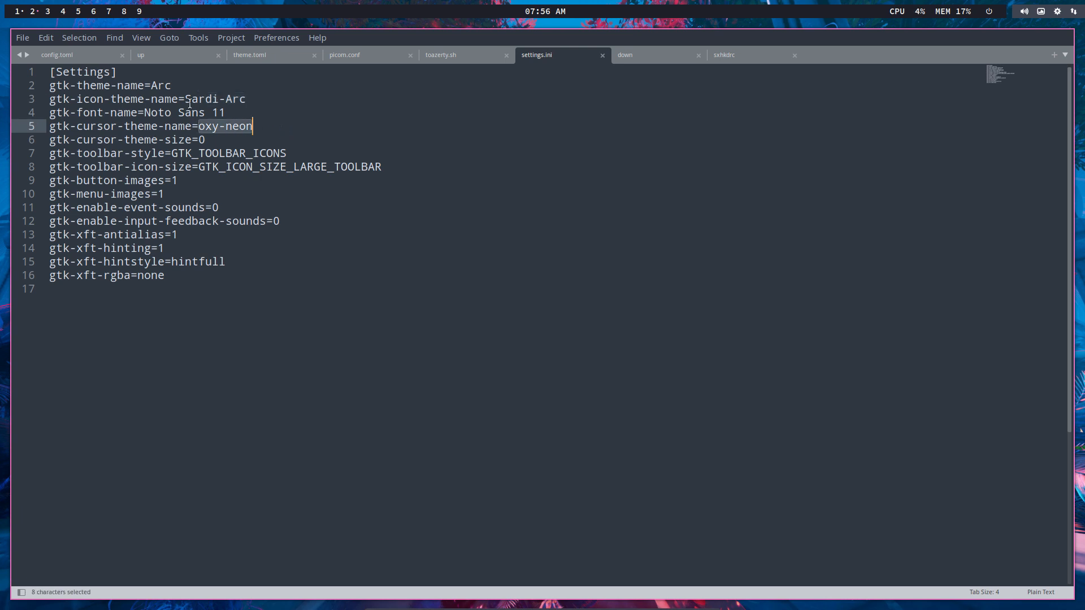
# Change the gtk-font-name value in settings.ini to Noto Sans 12 and save the file.
pyautogui.click(242, 117)
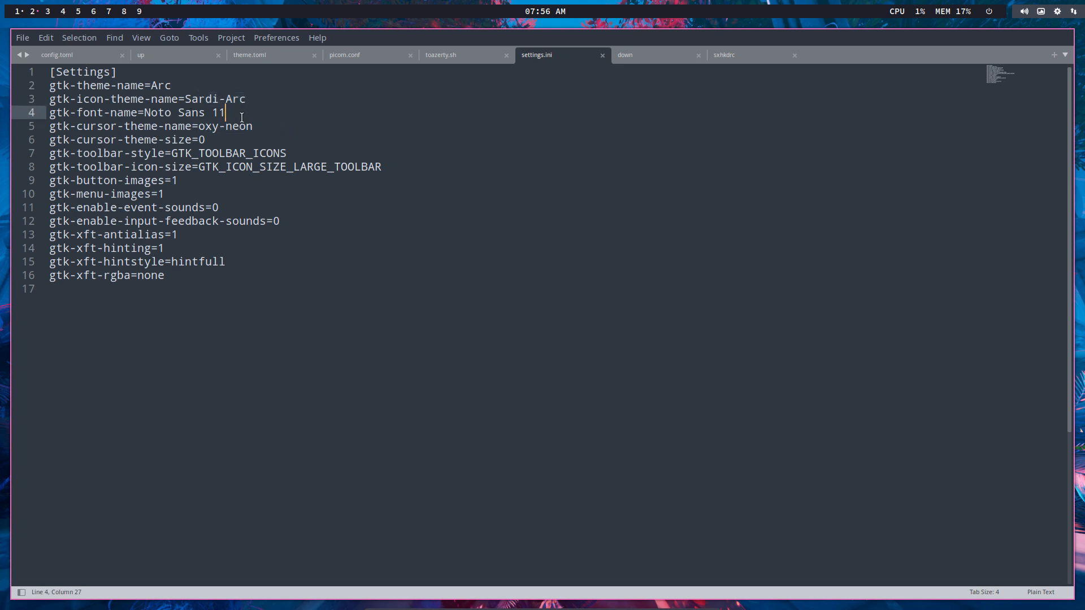
pyautogui.press('BackSpace')
pyautogui.write('2')
pyautogui.hotkey('ctrl', 's')
# Switch to Firefox on workspace 3, load arcolinuxd.com and open its article on saving scripts and configs to GitHub.
pyautogui.click(49, 14)
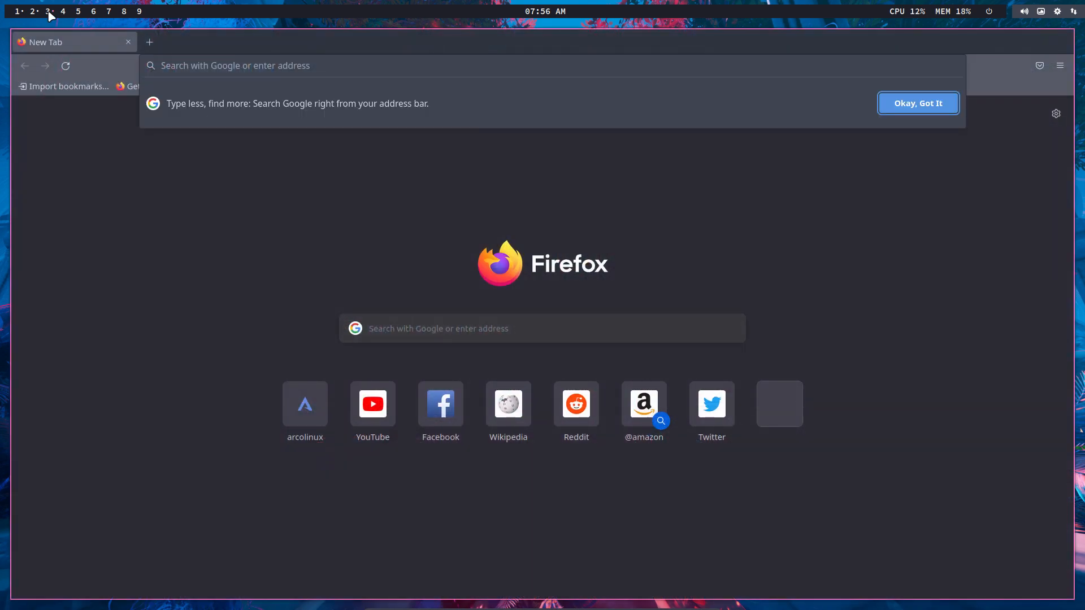
pyautogui.write('arcolinud')
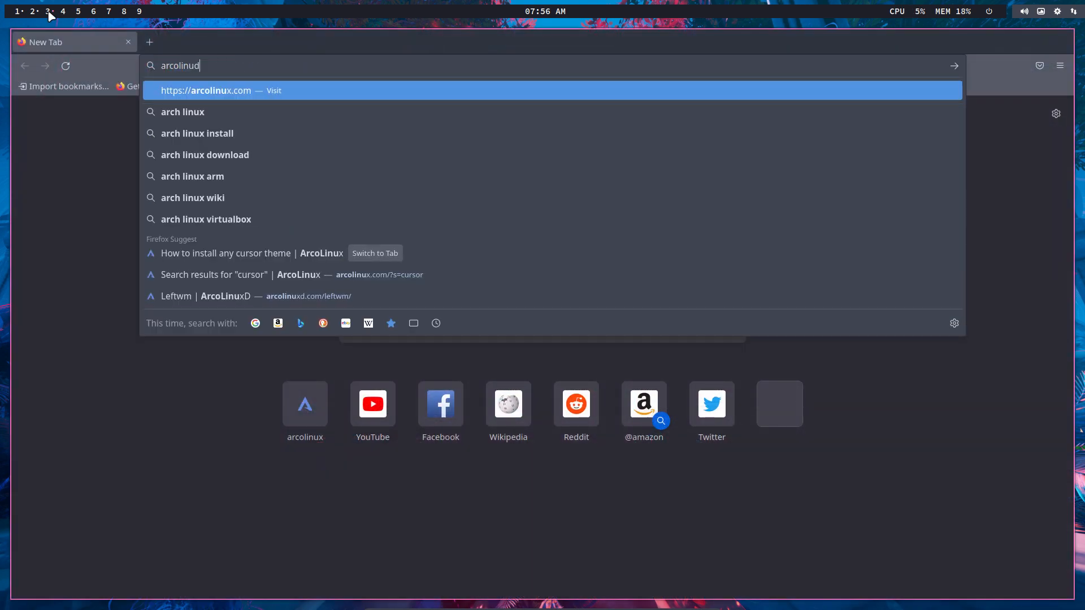
pyautogui.write('.com')
pyautogui.press('BackSpace')
pyautogui.press('BackSpace')
pyautogui.press('BackSpace')
pyautogui.press('BackSpace')
pyautogui.press('BackSpace')
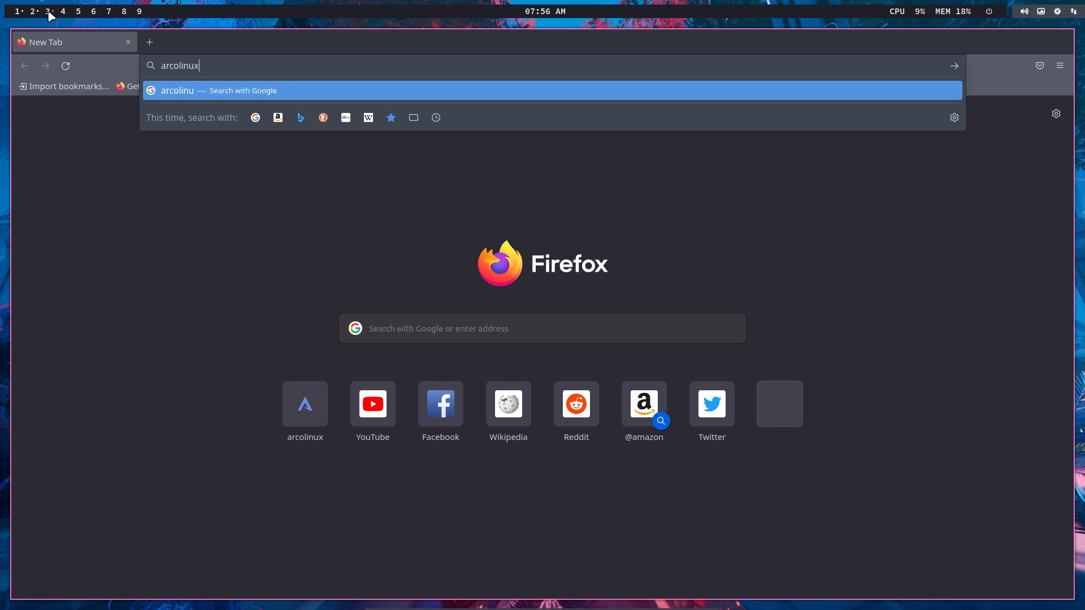
pyautogui.write('xd.com')
pyautogui.press('Return')
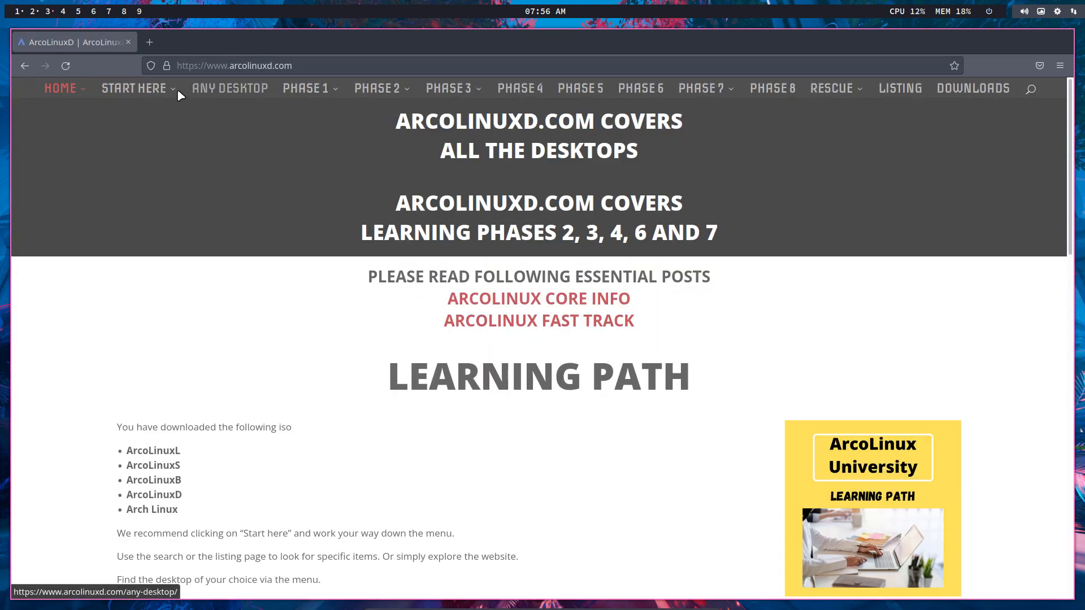
pyautogui.moveTo(160, 144)
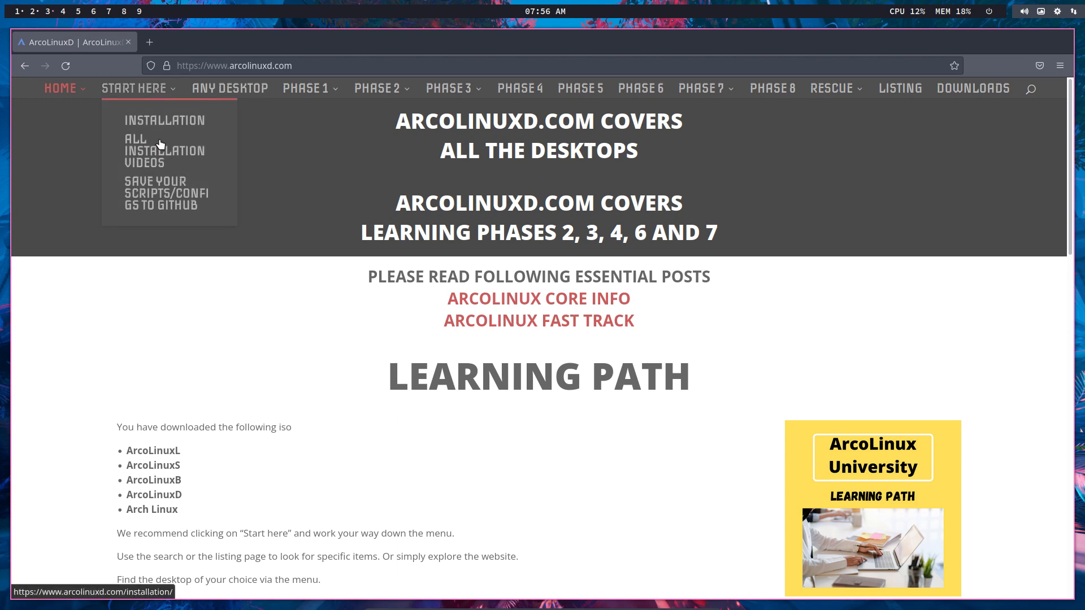
pyautogui.click(179, 207)
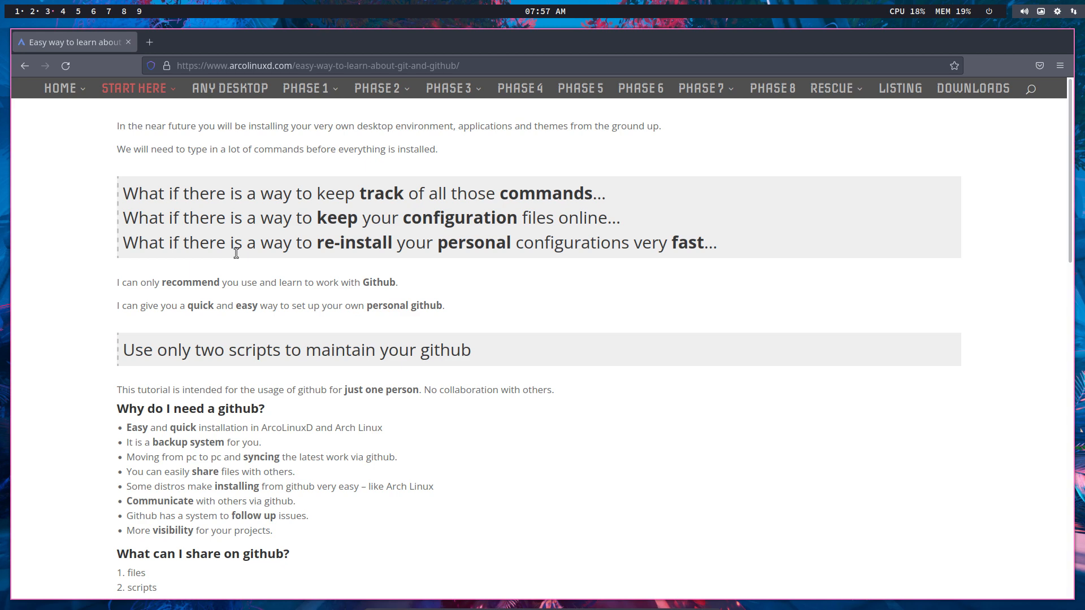
# Examine the GitHub article's section on making a first repository with two scripts, referring back to settings.ini on workspace 2.
pyautogui.click(34, 13)
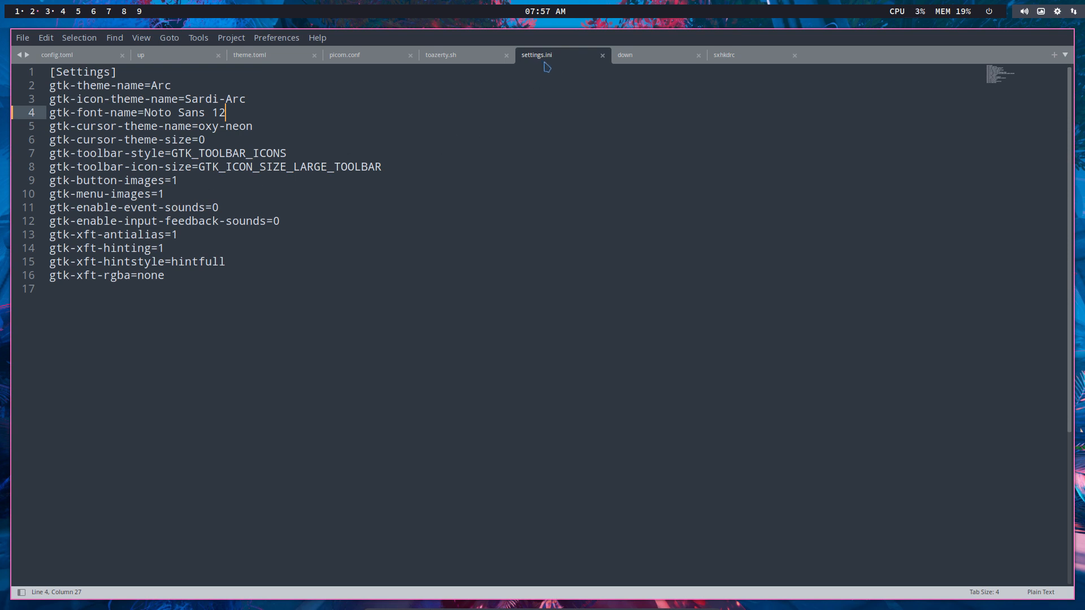
pyautogui.click(50, 11)
pyautogui.scroll(-5, 300, 362)
pyautogui.scroll(-2, 300, 363)
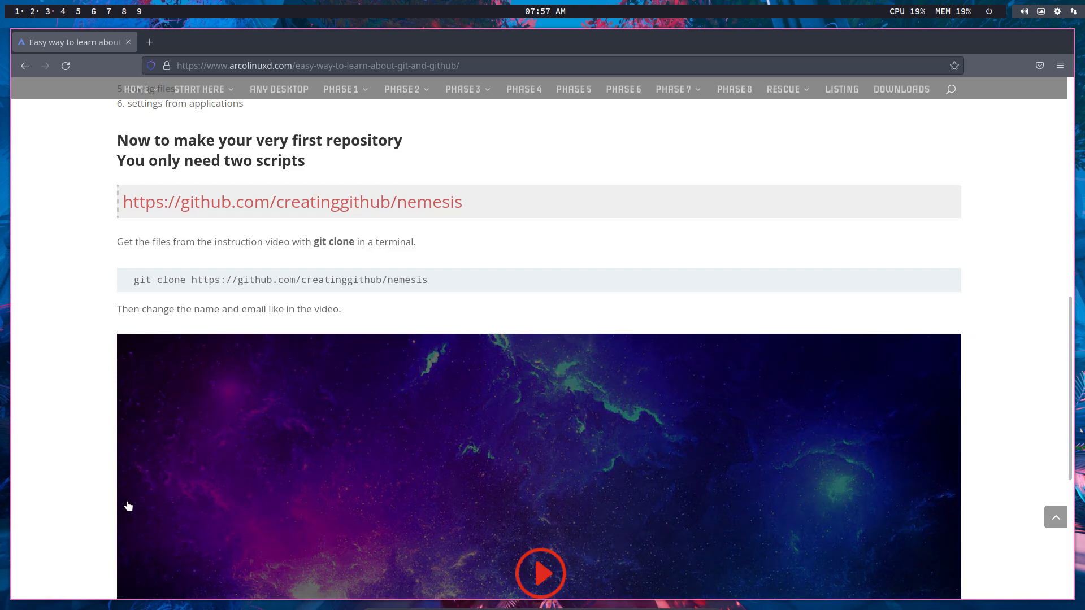
pyautogui.scroll(-5, 126, 507)
pyautogui.scroll(8, 127, 506)
pyautogui.scroll(4, 128, 506)
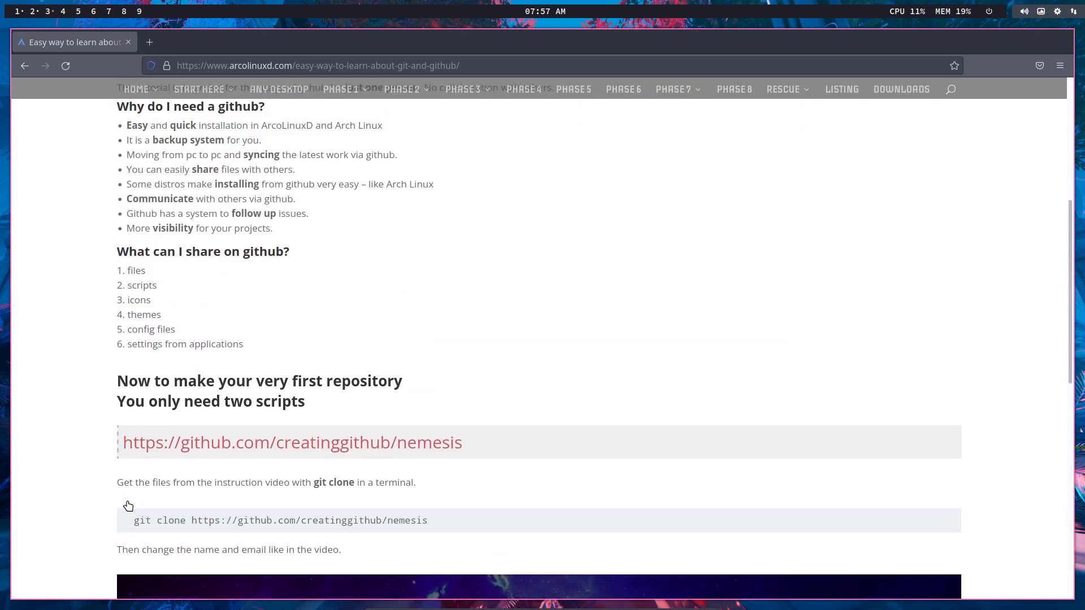
pyautogui.scroll(-4, 128, 506)
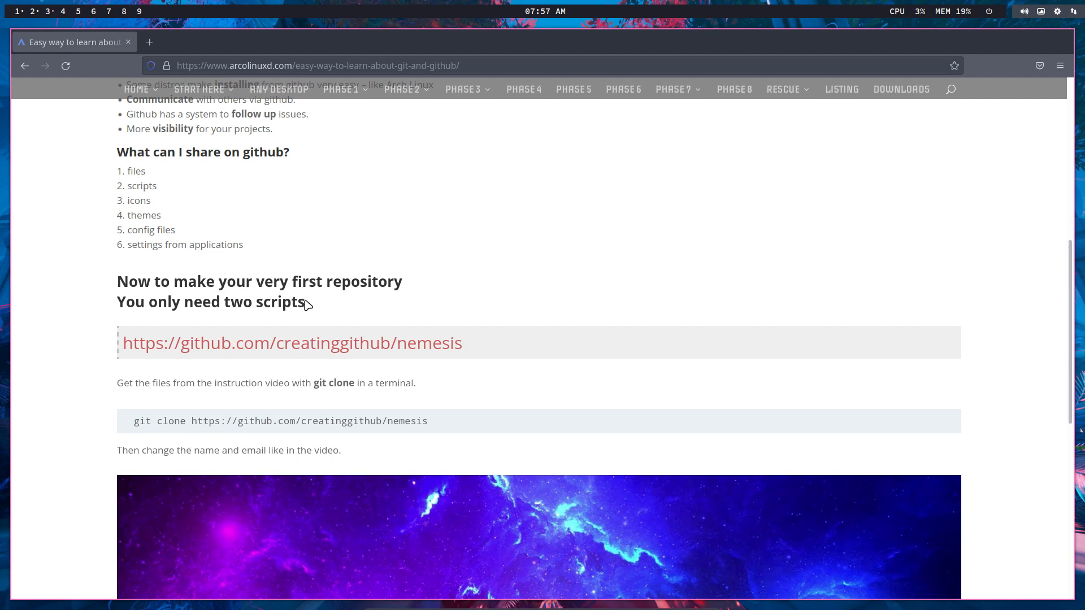
pyautogui.moveTo(306, 303); pyautogui.dragTo(118, 301)
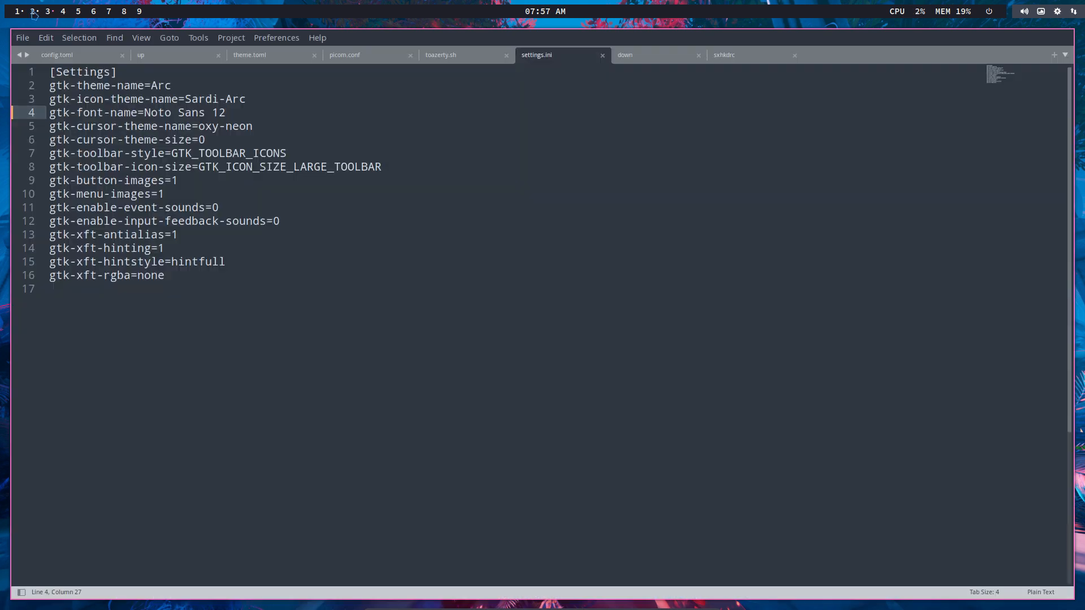
pyautogui.click(34, 11)
pyautogui.click(49, 13)
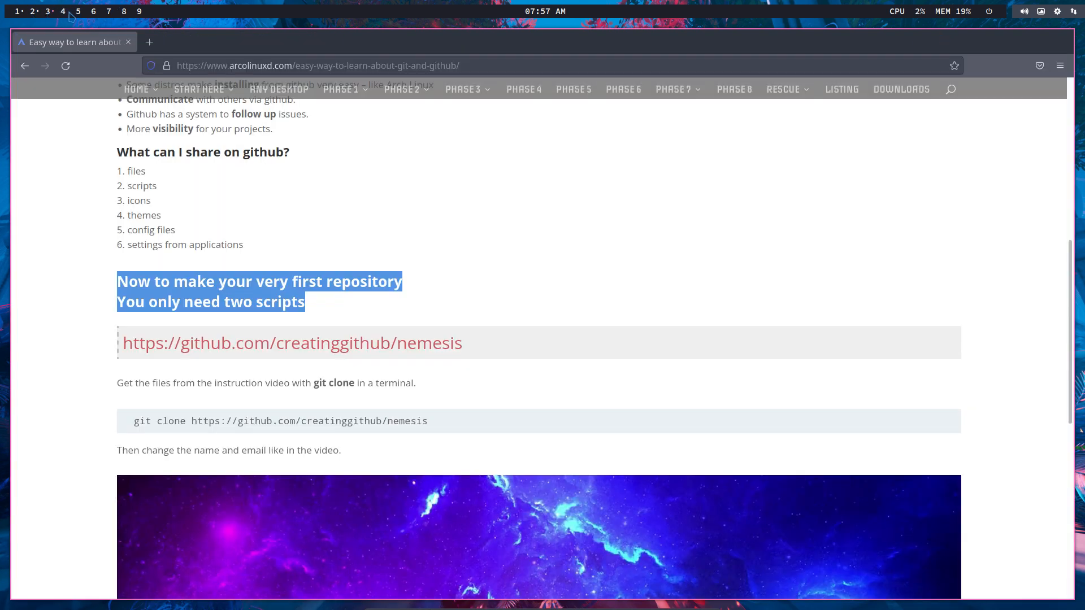
# Open the file manager on workspace 4 and widen its side pane to show the full device names.
pyautogui.click(63, 11)
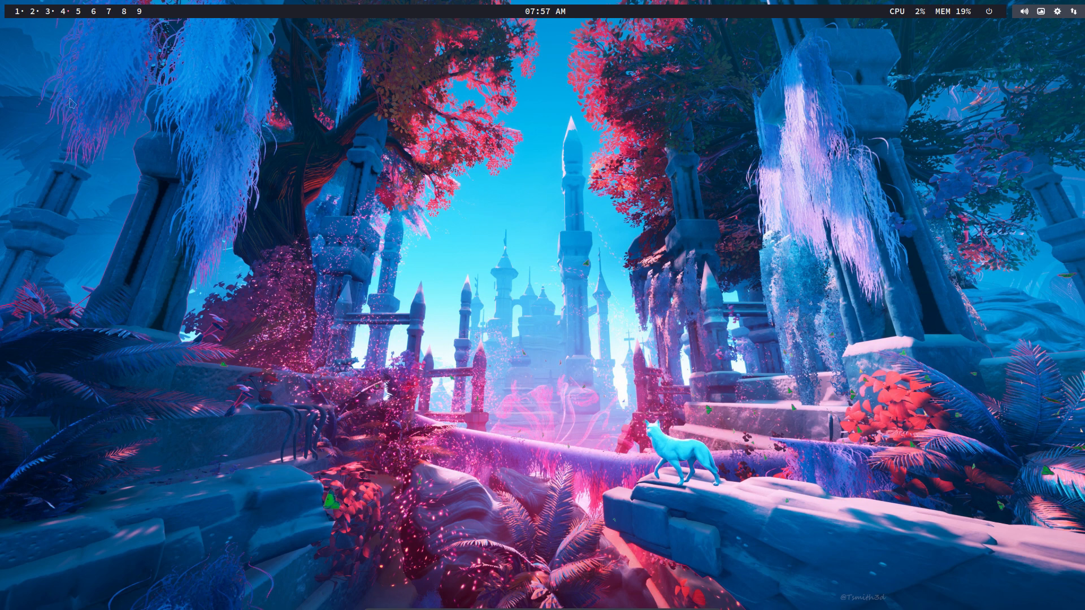
pyautogui.press('super+shift+Return')
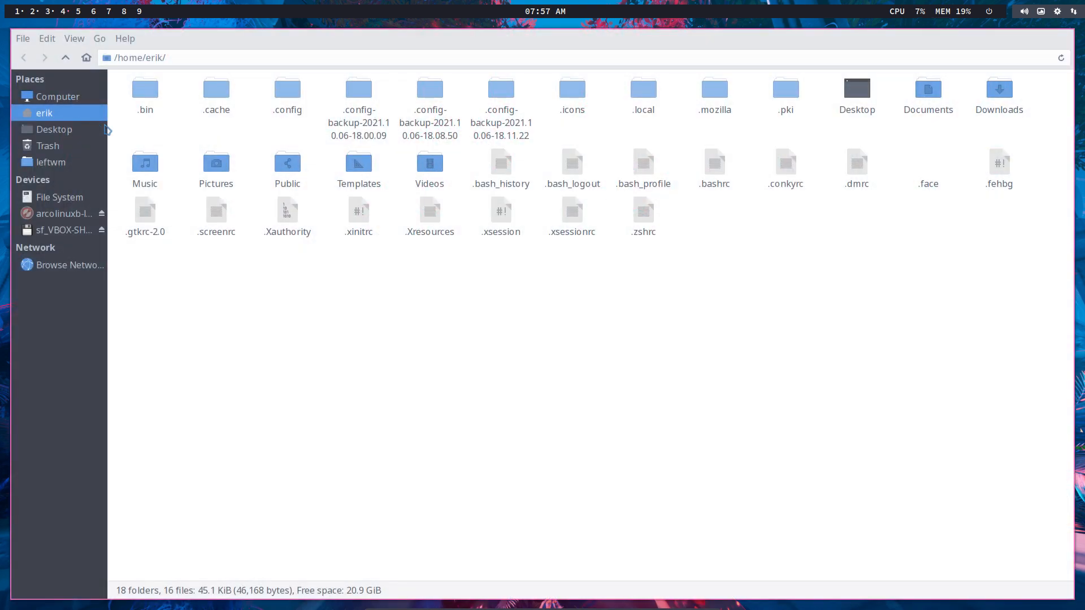
pyautogui.moveTo(108, 137); pyautogui.dragTo(157, 146)
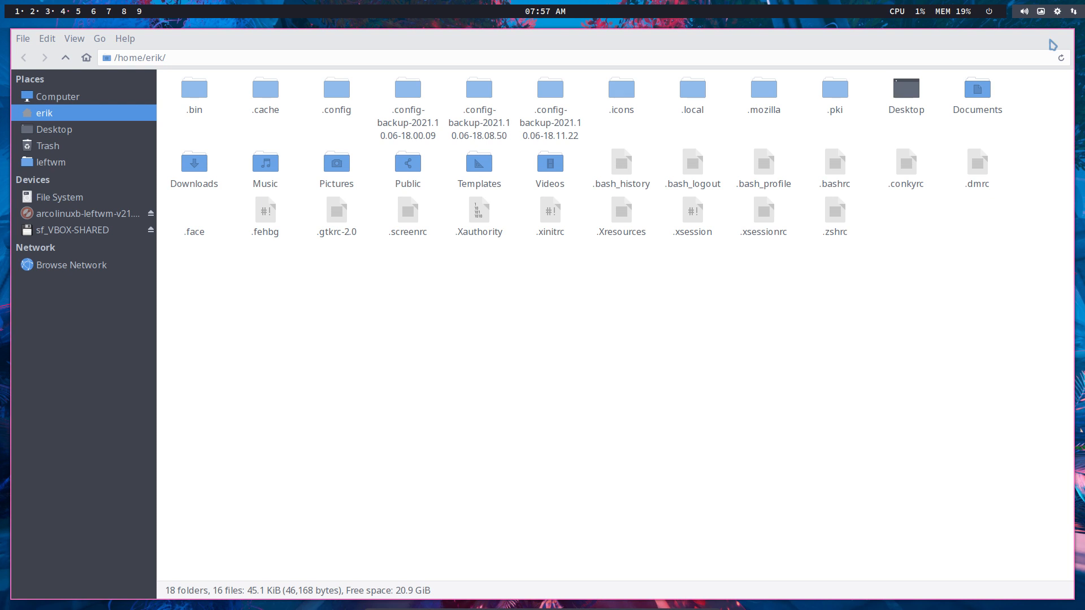
# Reboot the system and log back in with the account password.
pyautogui.click(989, 12)
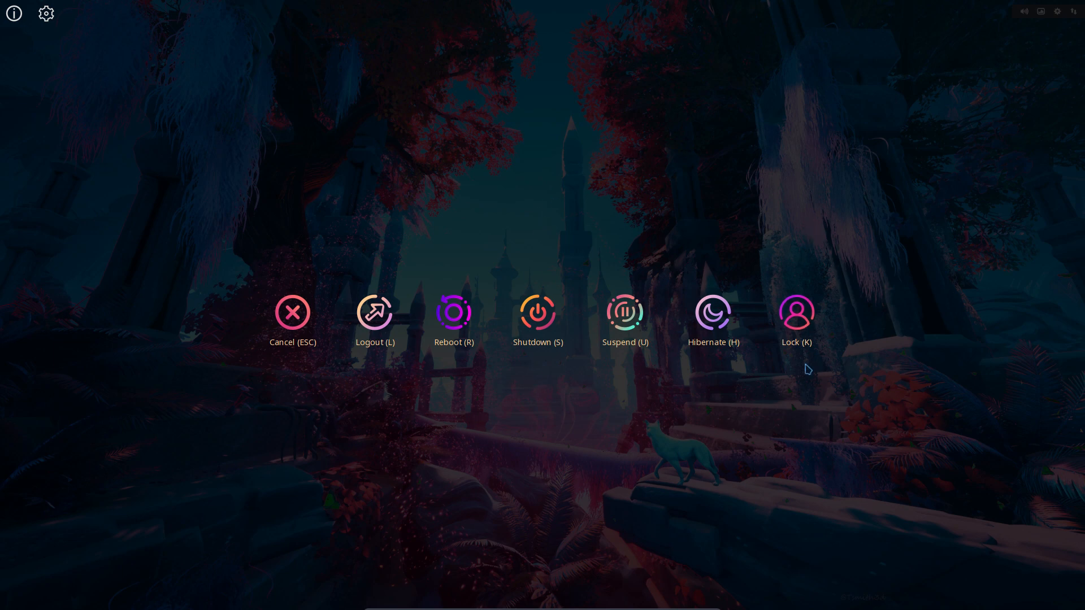
pyautogui.press('r')
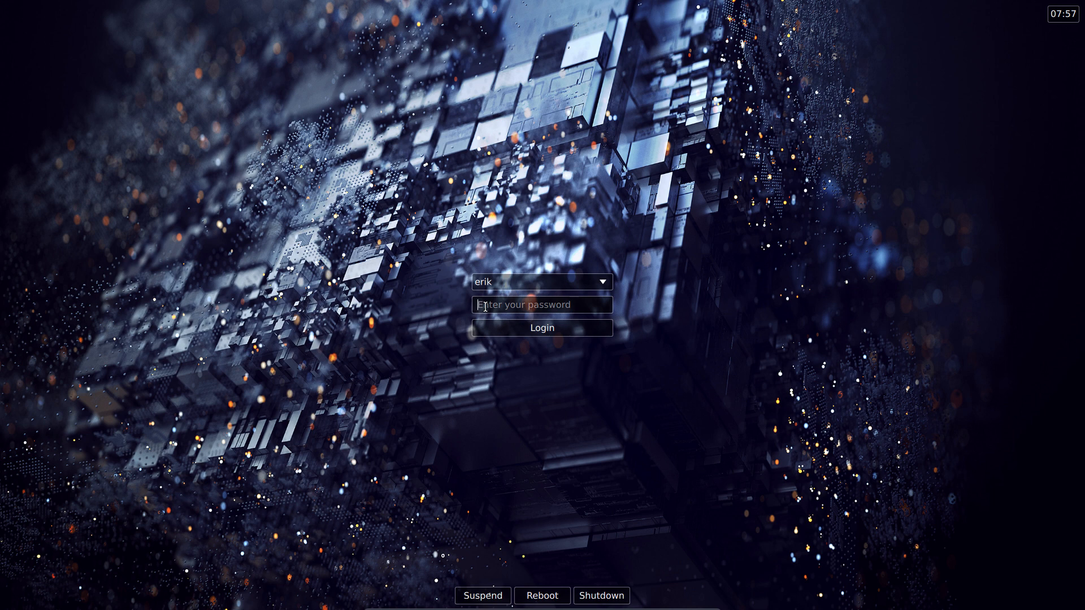
pyautogui.write('*******')
pyautogui.press('Return')
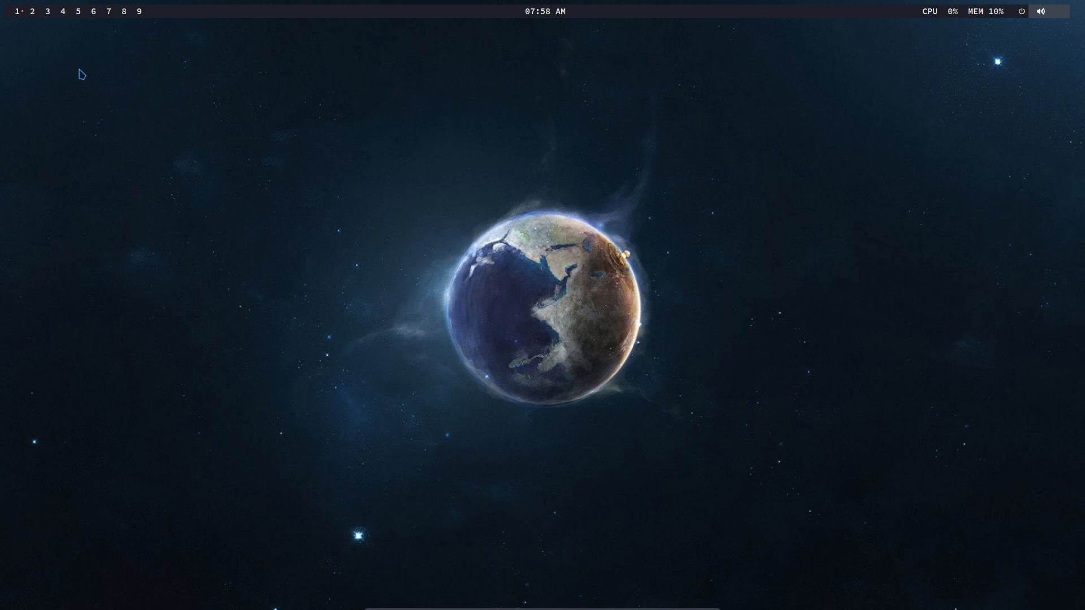
# Start Firefox beside the home folder window, closing the failed session restore and relaunching with a new blank session.
pyautogui.press('super+b')
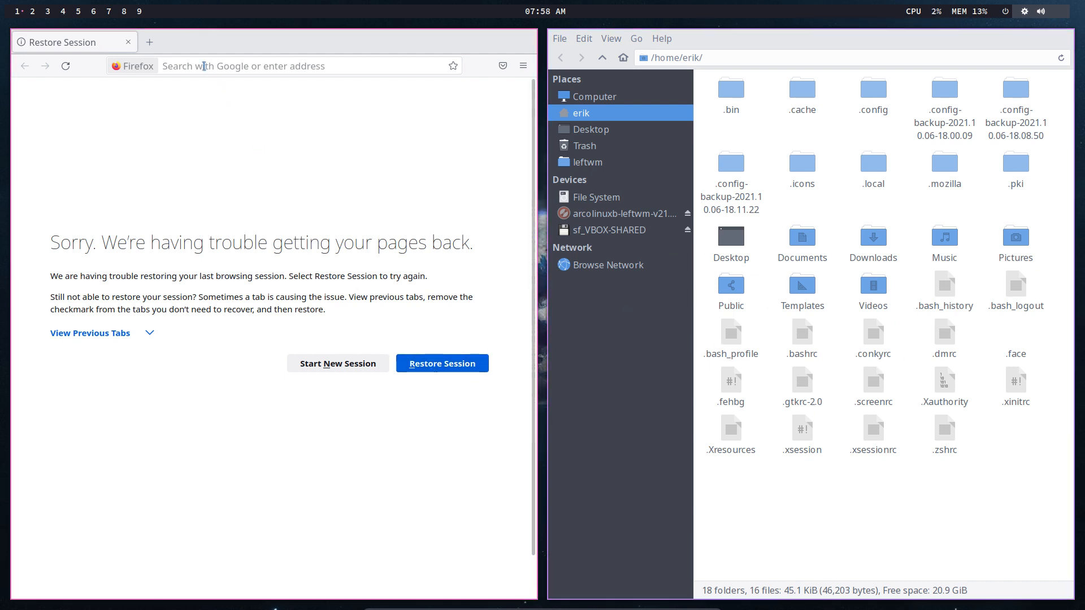
pyautogui.press('super+q')
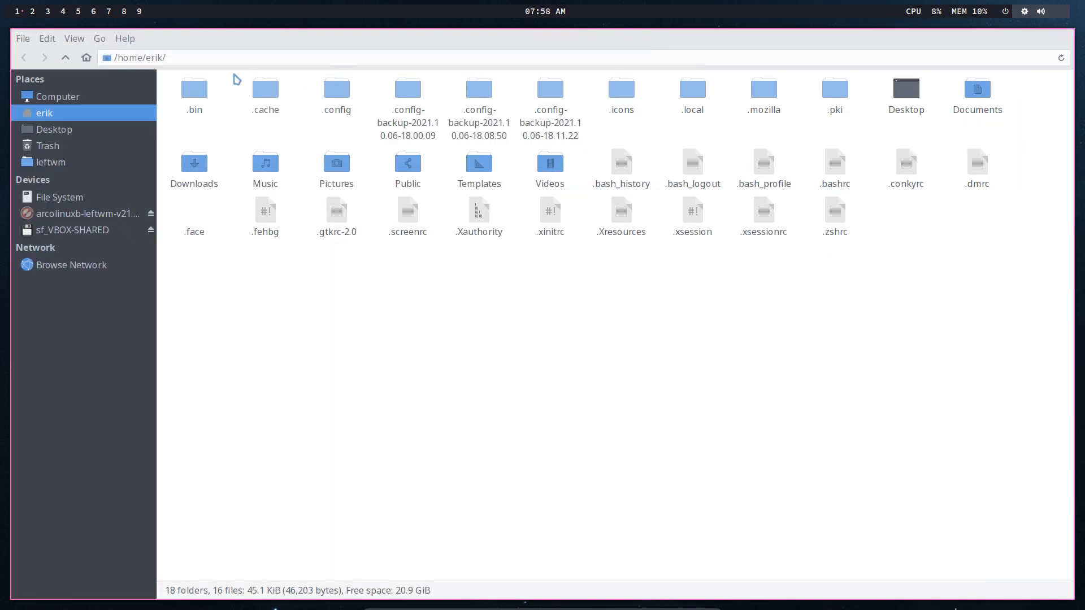
pyautogui.press('super+w')
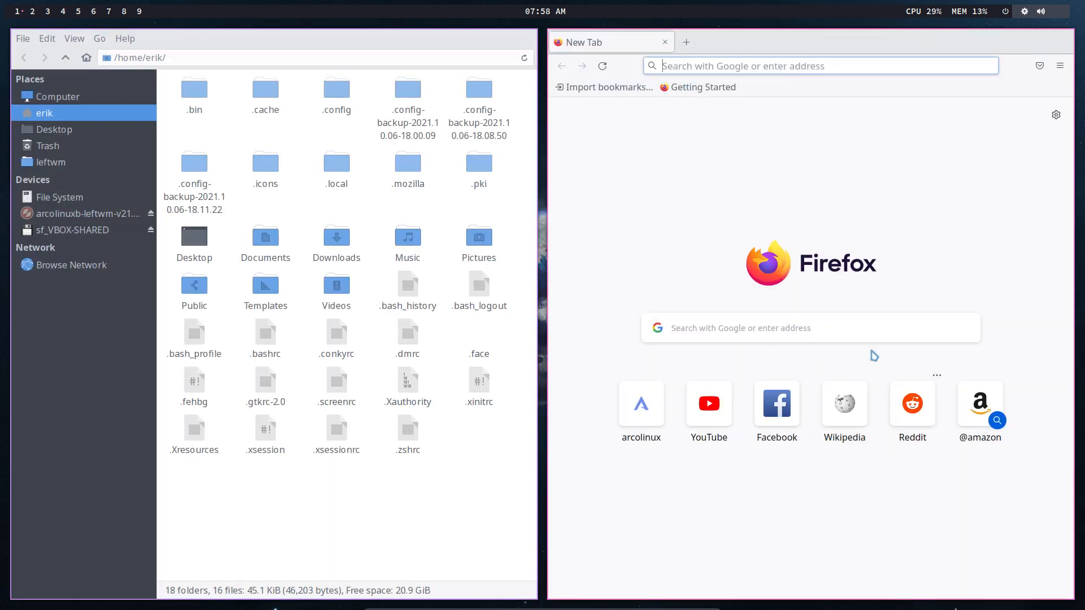
# Find the previously visited arcolinux.com article on installing any cursor theme and load it in Firefox.
pyautogui.write('ar')
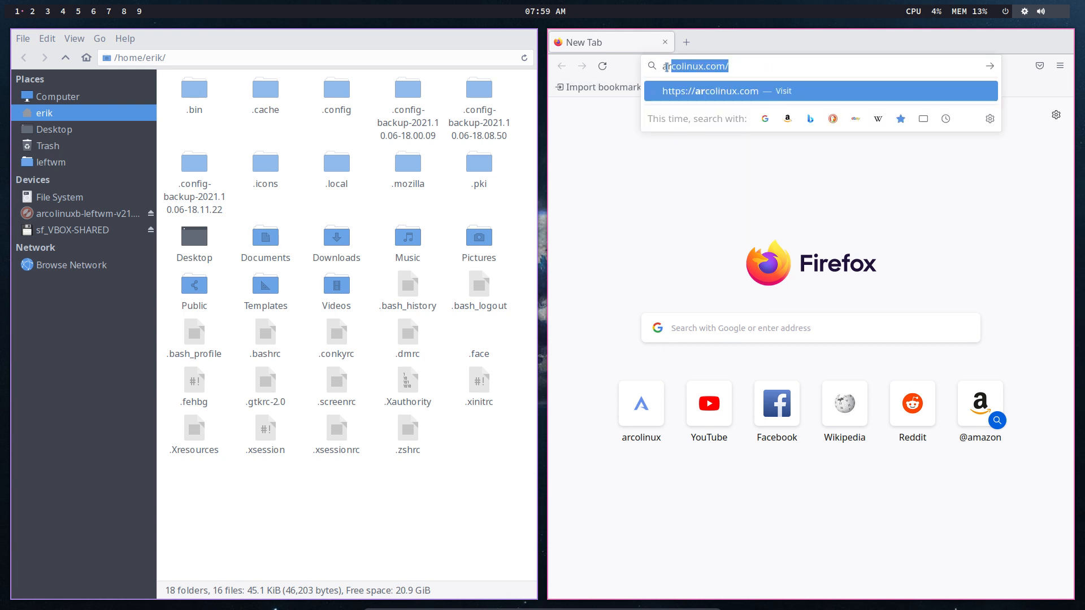
pyautogui.write('colinux')
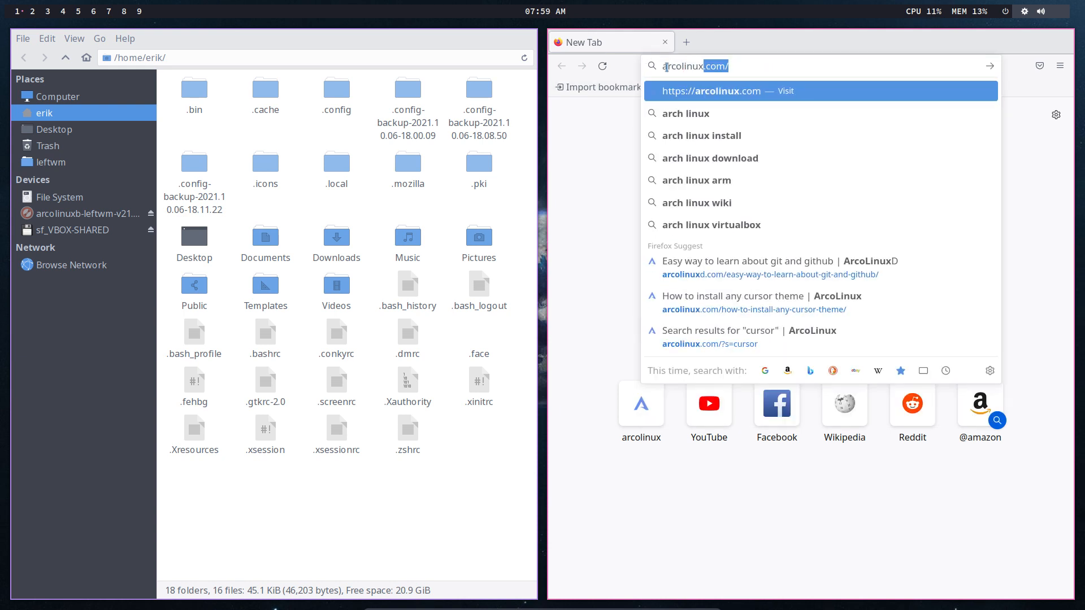
pyautogui.press('Down')
pyautogui.press('Down')
pyautogui.press('Down')
pyautogui.press('Down')
pyautogui.press('Down')
pyautogui.press('Down')
pyautogui.press('Down')
pyautogui.press('Down')
pyautogui.press('Down')
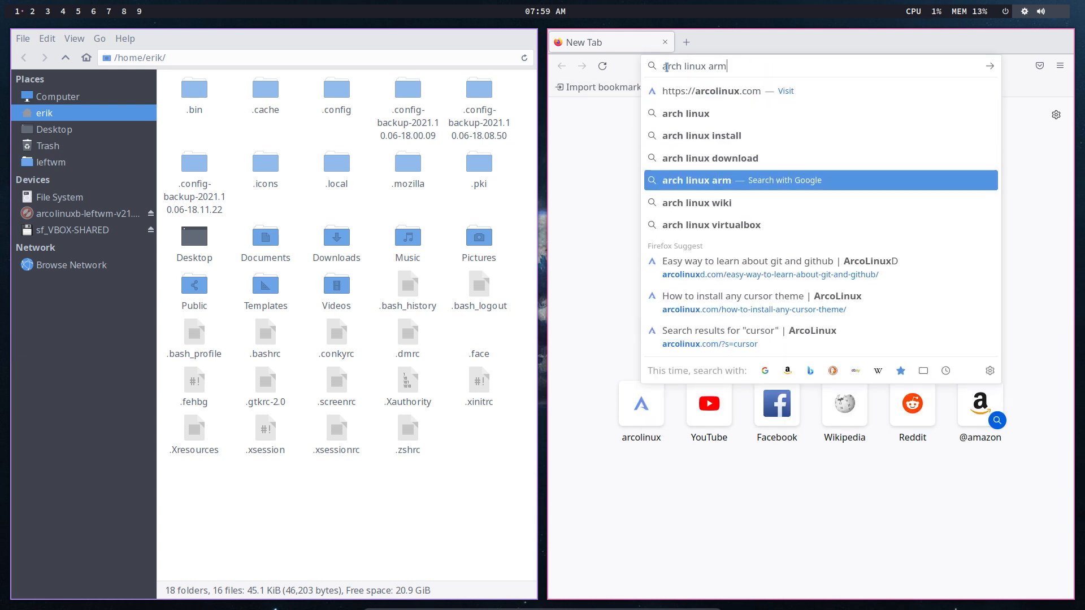
pyautogui.press('Up')
pyautogui.press('Return')
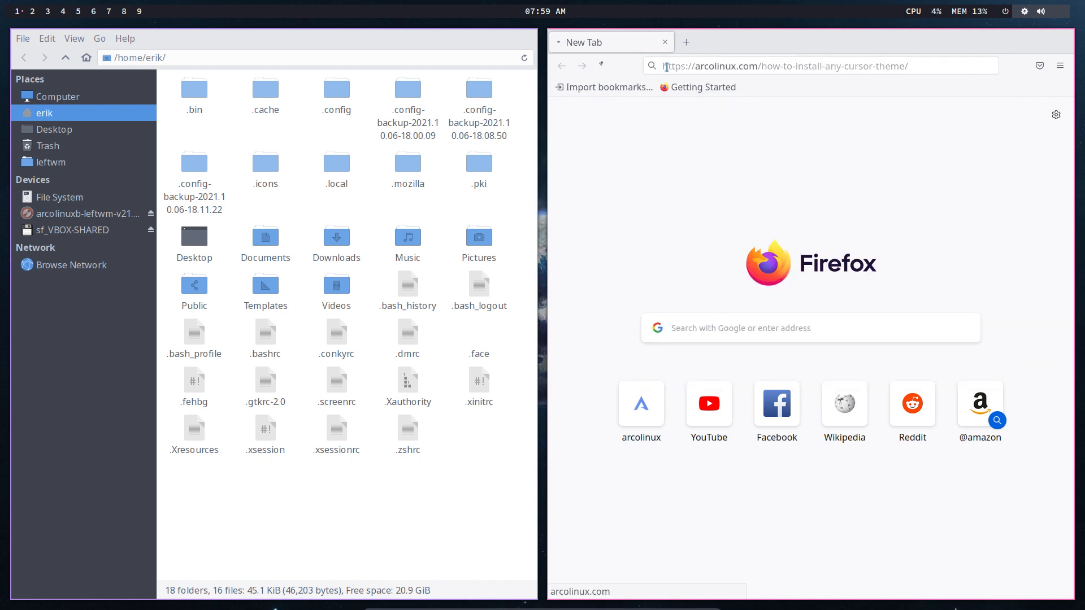
# Examine the article's section on where to set the cursor and highlight the folder path /usr/share/icons/default.
pyautogui.scroll(-10, 768, 376)
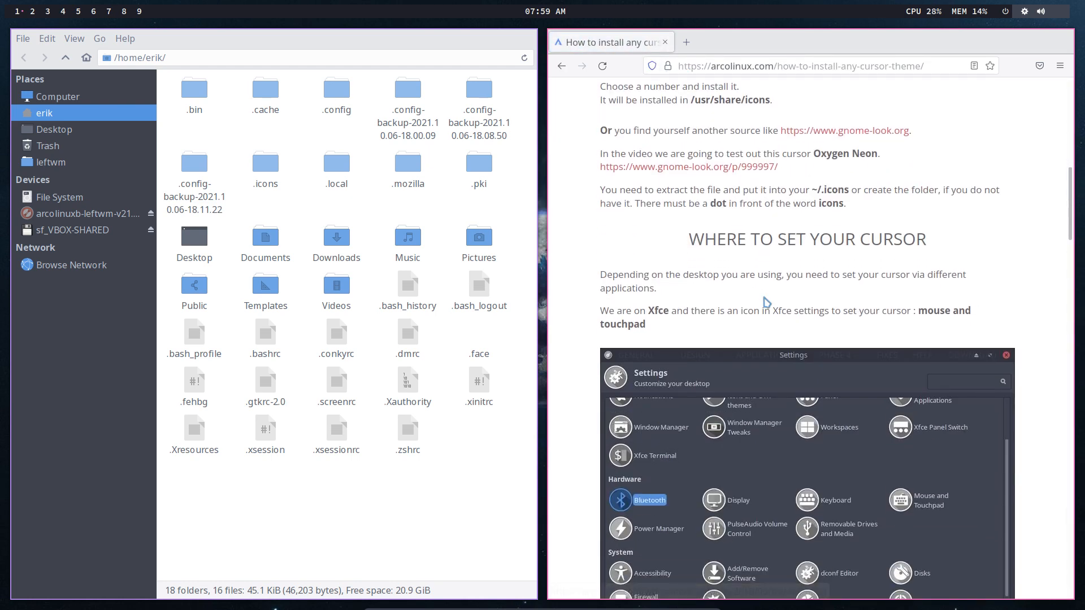
pyautogui.scroll(-7, 767, 303)
pyautogui.scroll(-2, 767, 303)
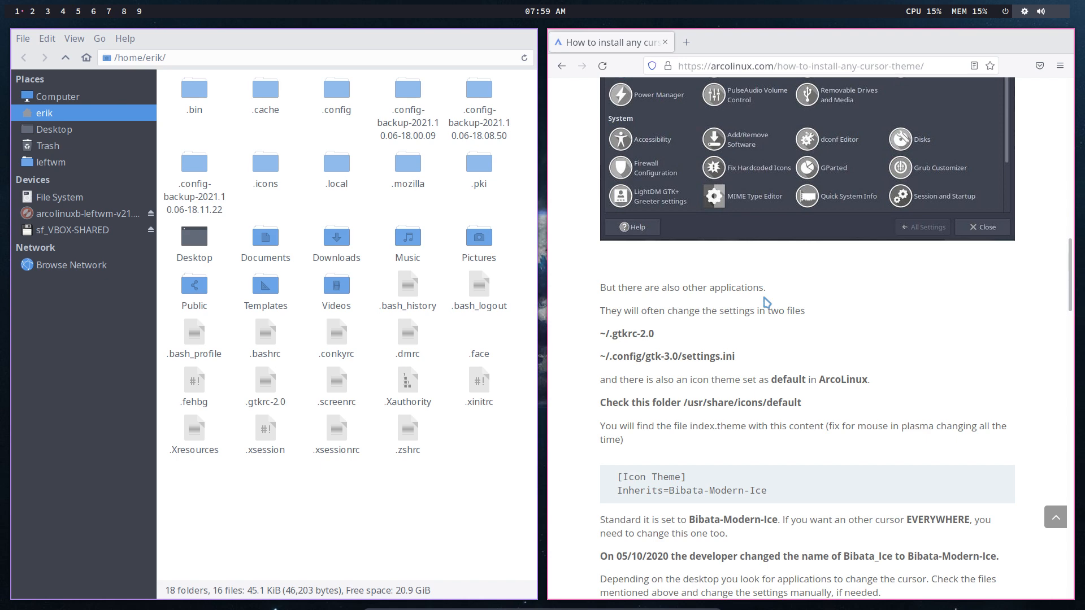
pyautogui.scroll(-2, 767, 304)
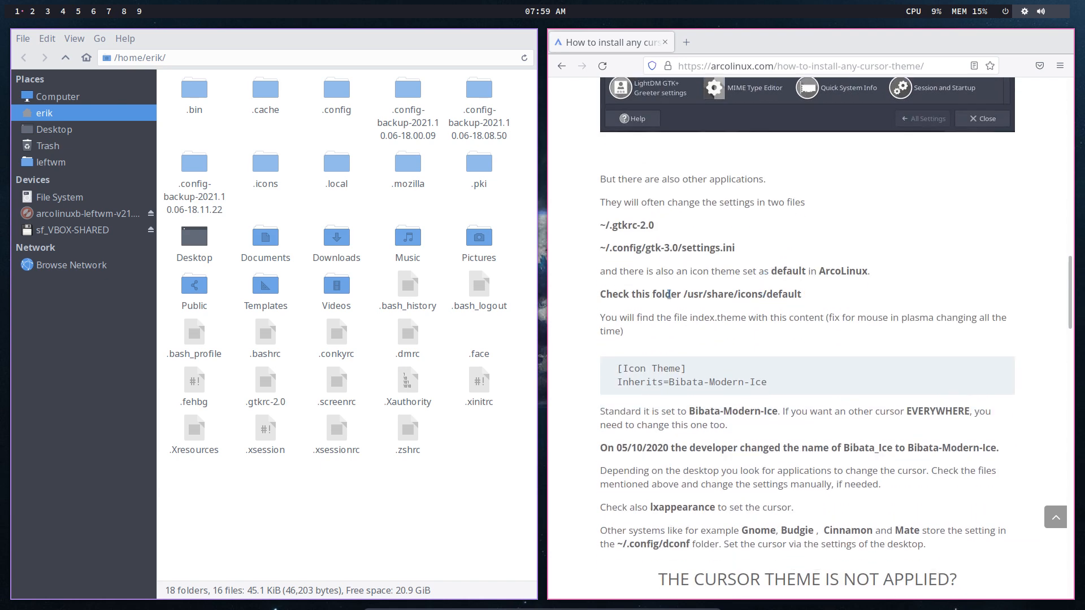
pyautogui.moveTo(683, 294); pyautogui.dragTo(812, 296)
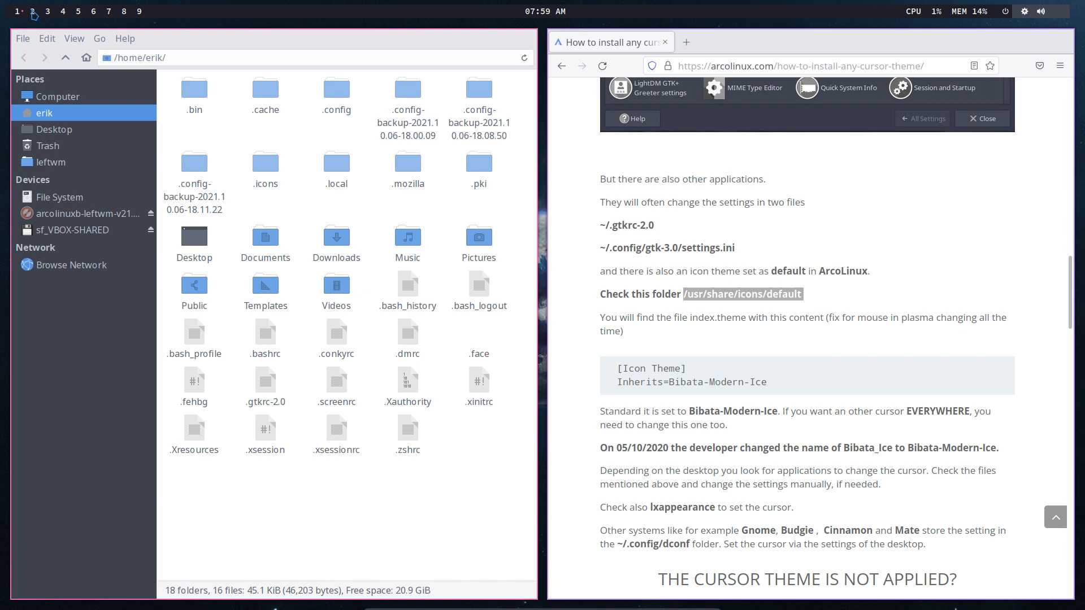
# Browse the file manager from the file system root to the folder /usr/share/icons/default.
pyautogui.click(64, 196)
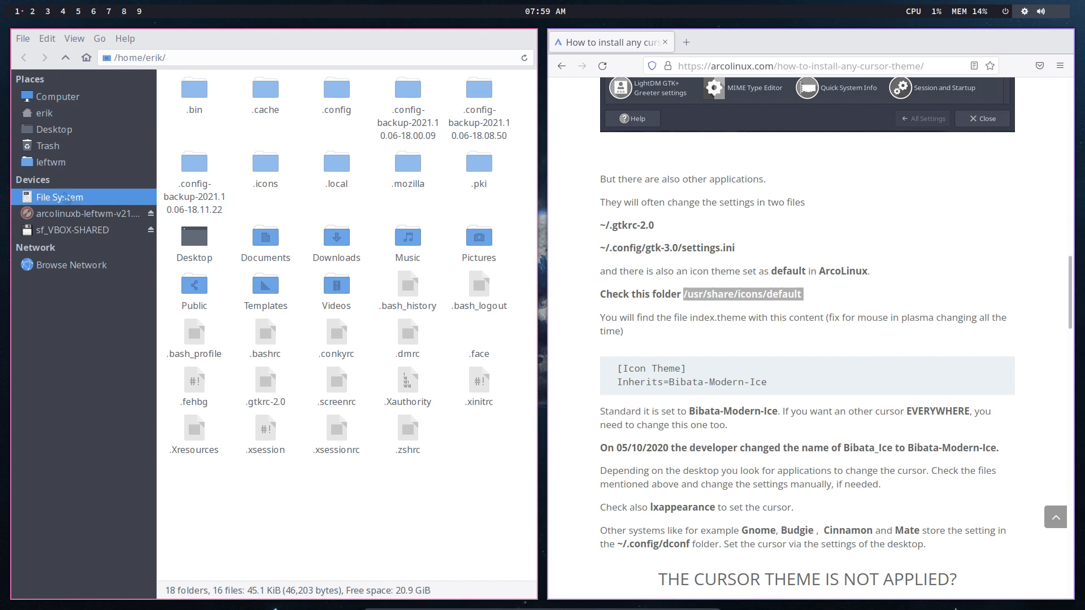
pyautogui.doubleClick(251, 229)
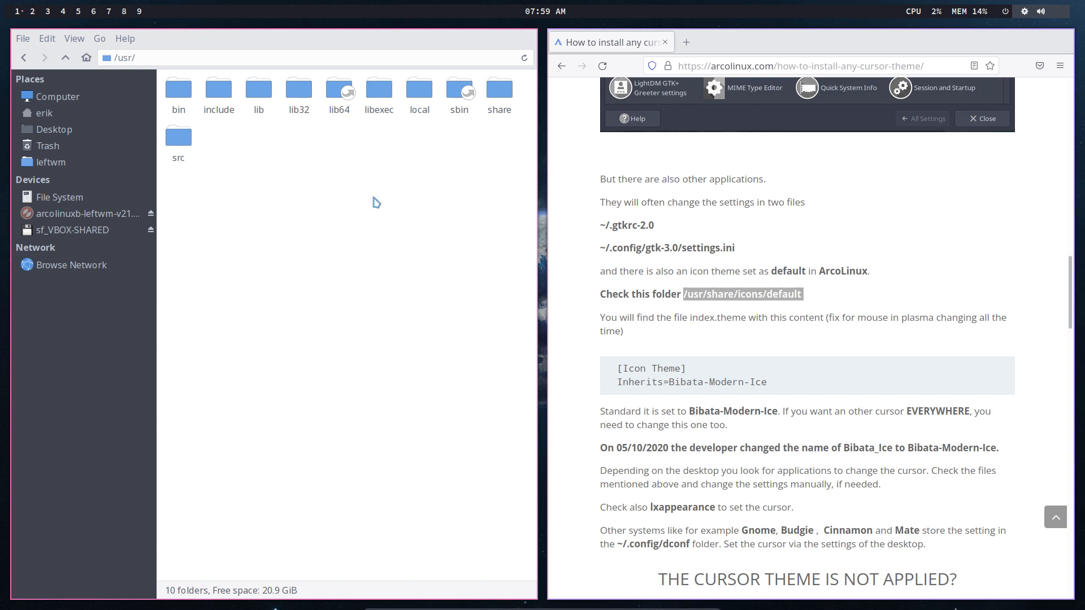
pyautogui.doubleClick(496, 94)
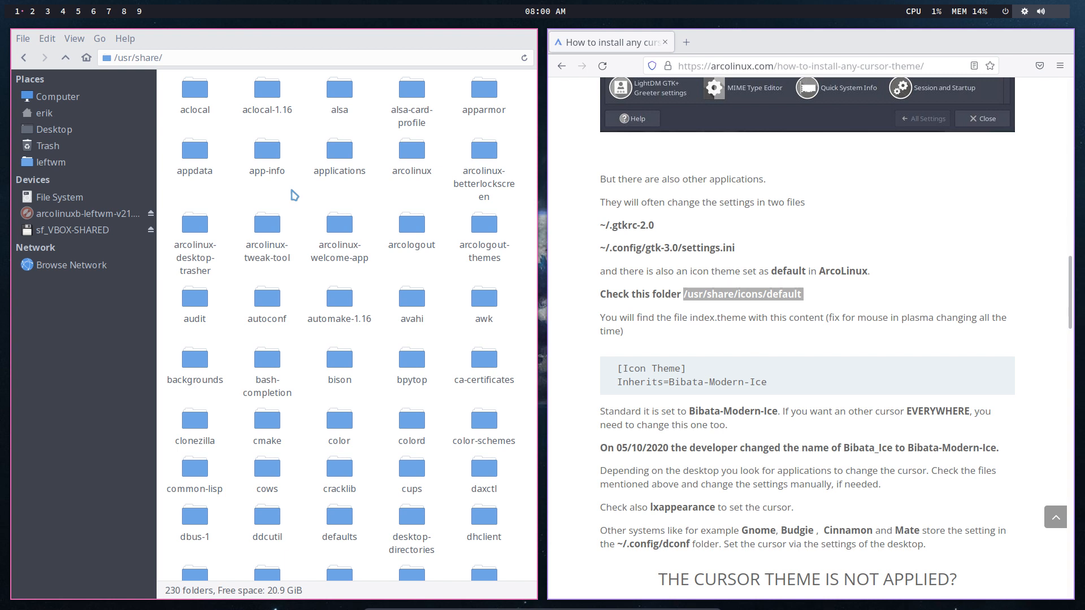
pyautogui.moveTo(685, 295); pyautogui.dragTo(803, 295)
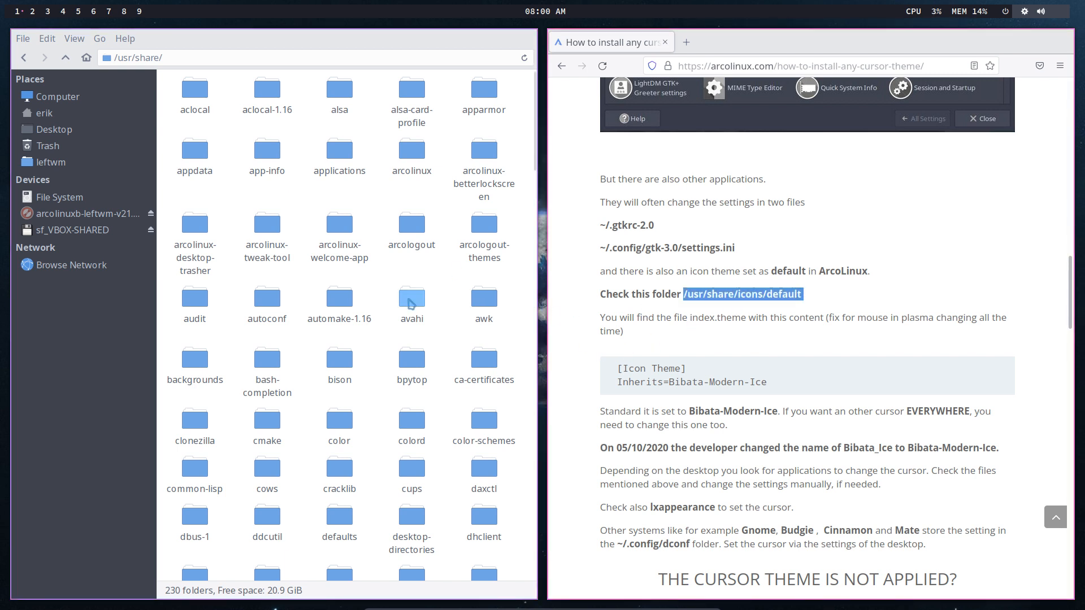
pyautogui.write('icons')
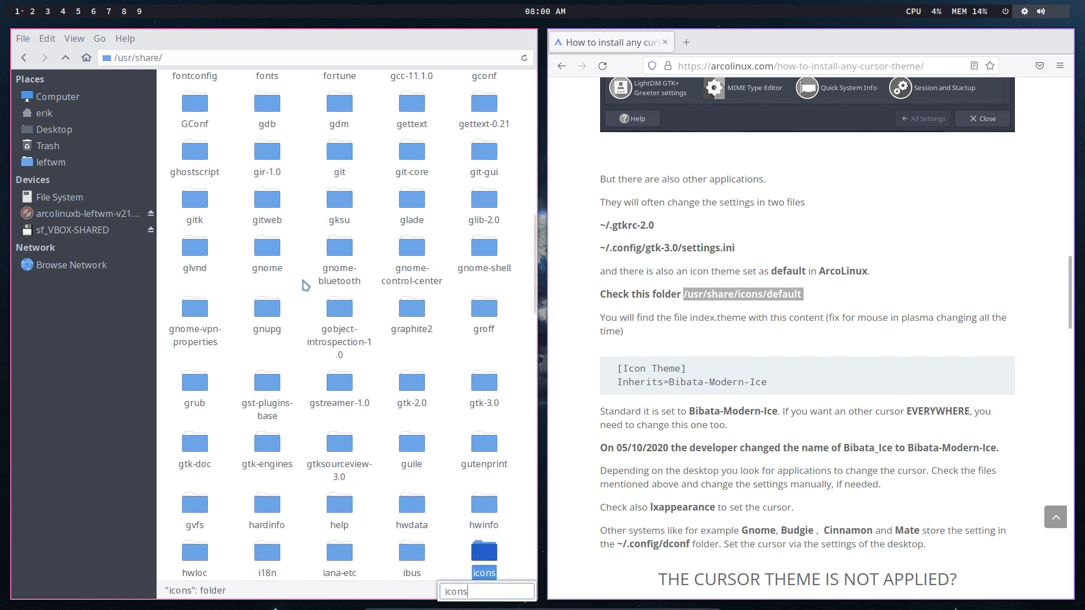
pyautogui.doubleClick(488, 560)
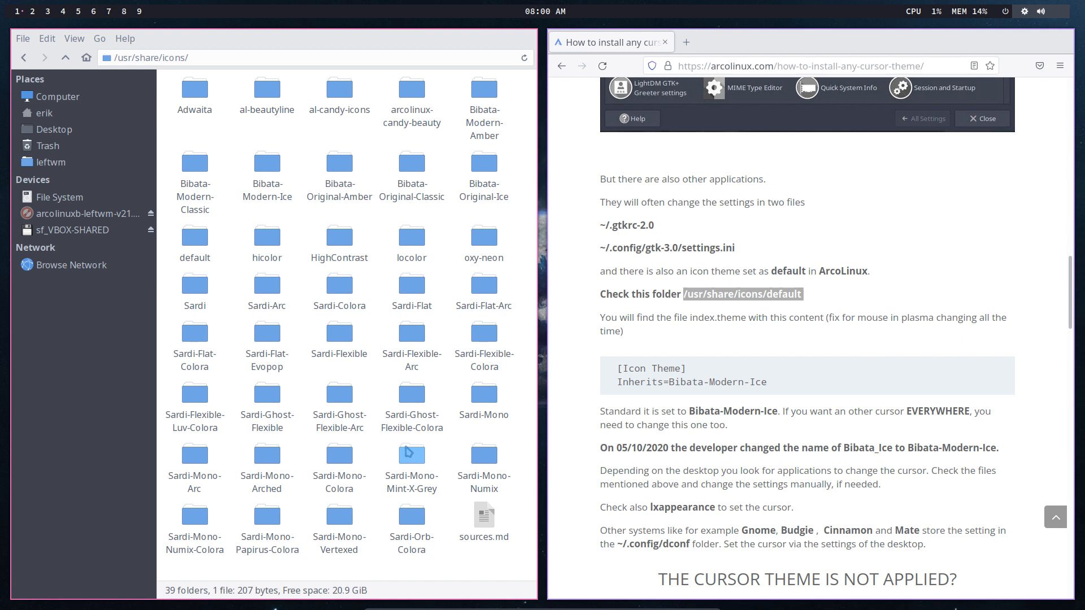
pyautogui.doubleClick(199, 247)
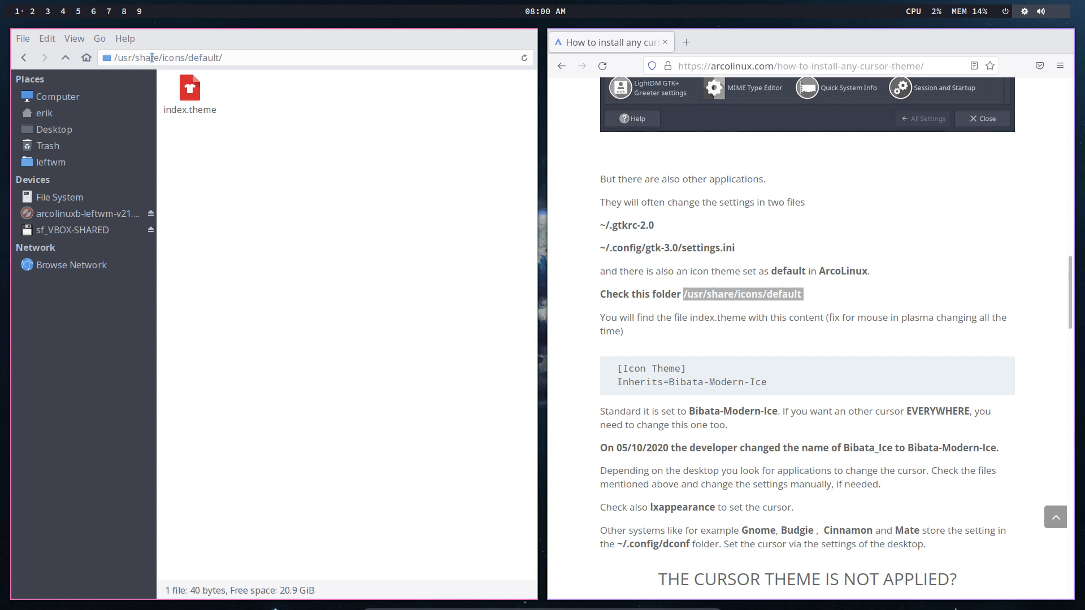
# Open index.theme from the default icons folder in the text editor and highlight its Inherits value.
pyautogui.click(195, 87)
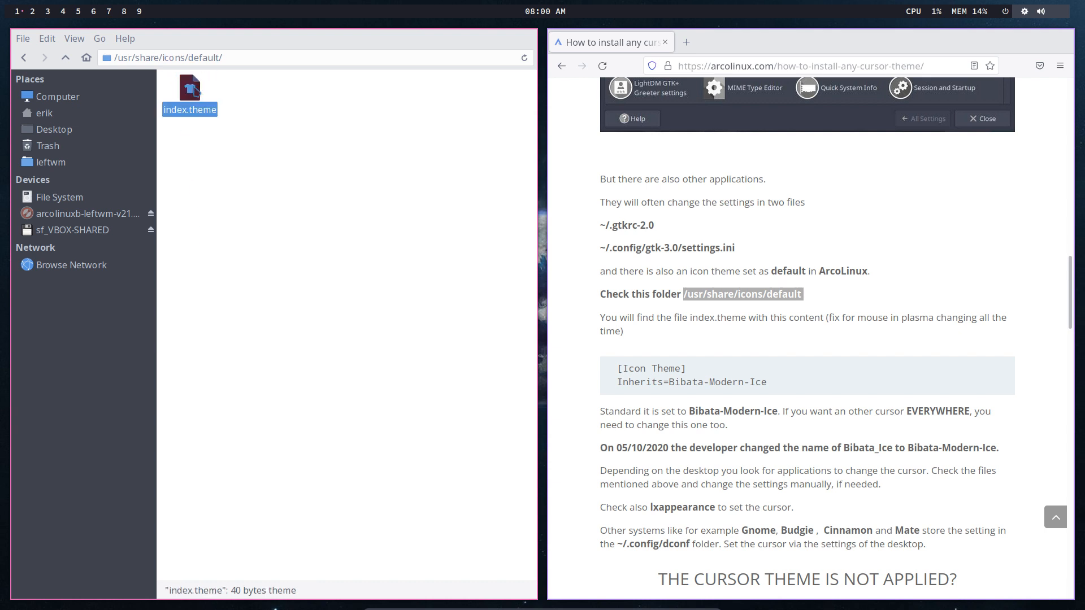
pyautogui.rightClick(194, 87)
pyautogui.click(239, 99)
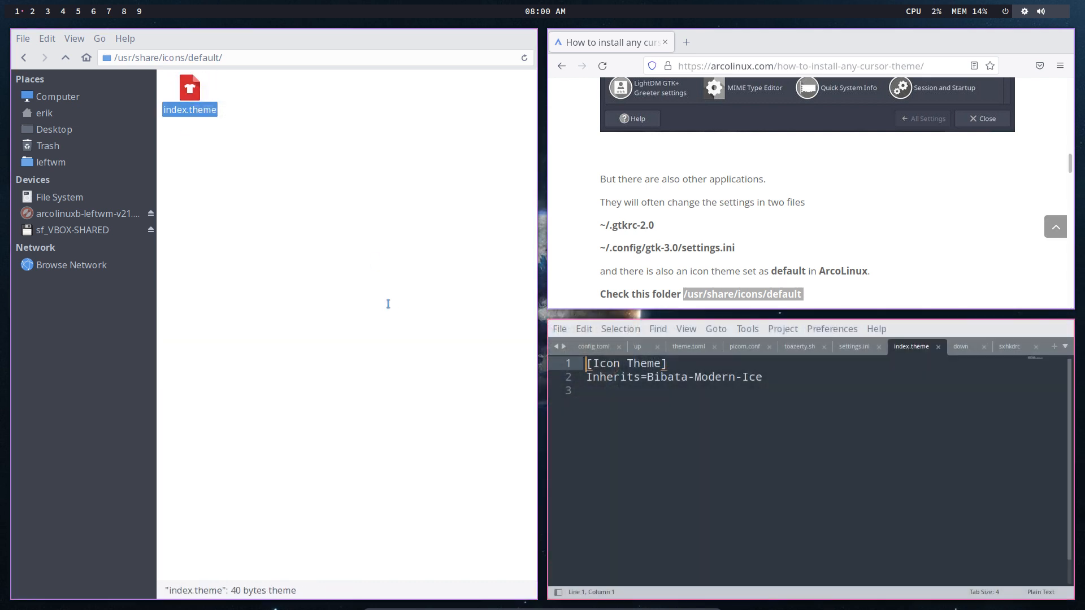
pyautogui.moveTo(647, 377); pyautogui.dragTo(762, 377)
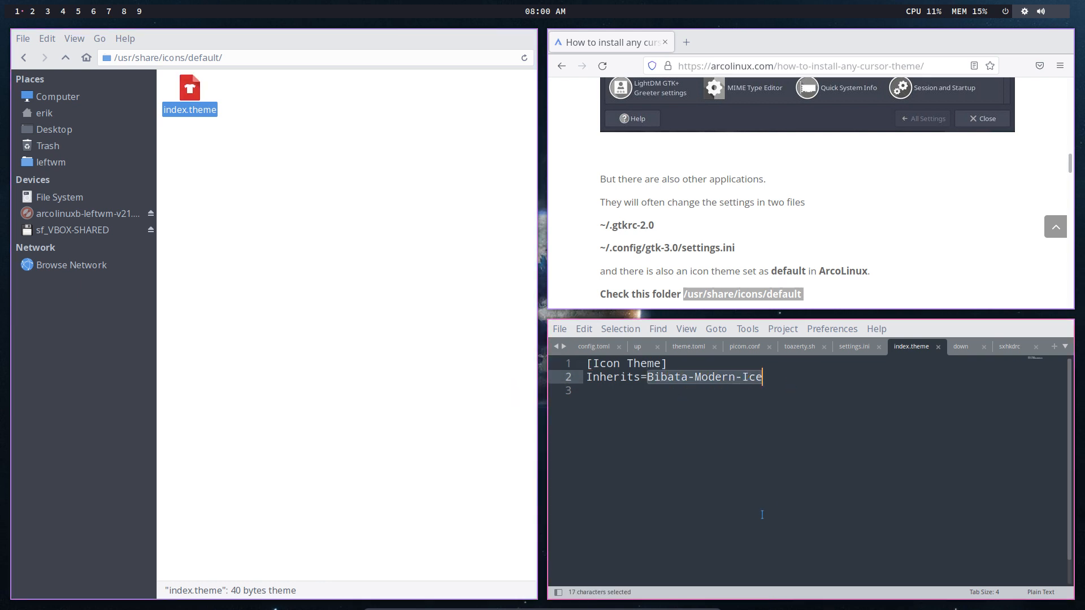
# Copy the cursor theme name oxy-neon from settings.ini and replace the Inherits value in index.theme with it.
pyautogui.click(856, 347)
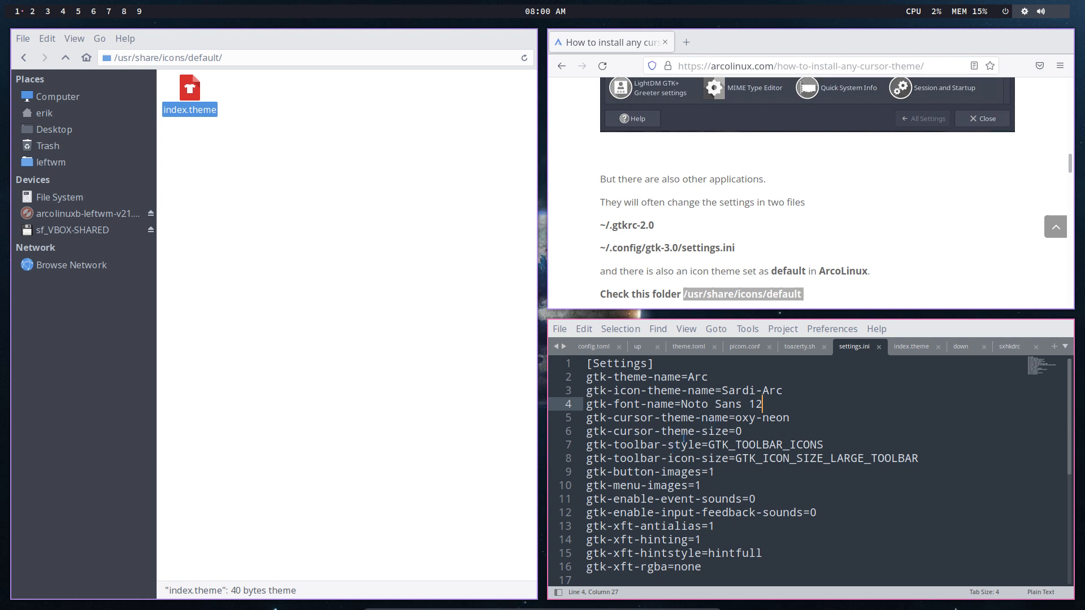
pyautogui.moveTo(736, 418); pyautogui.dragTo(791, 418)
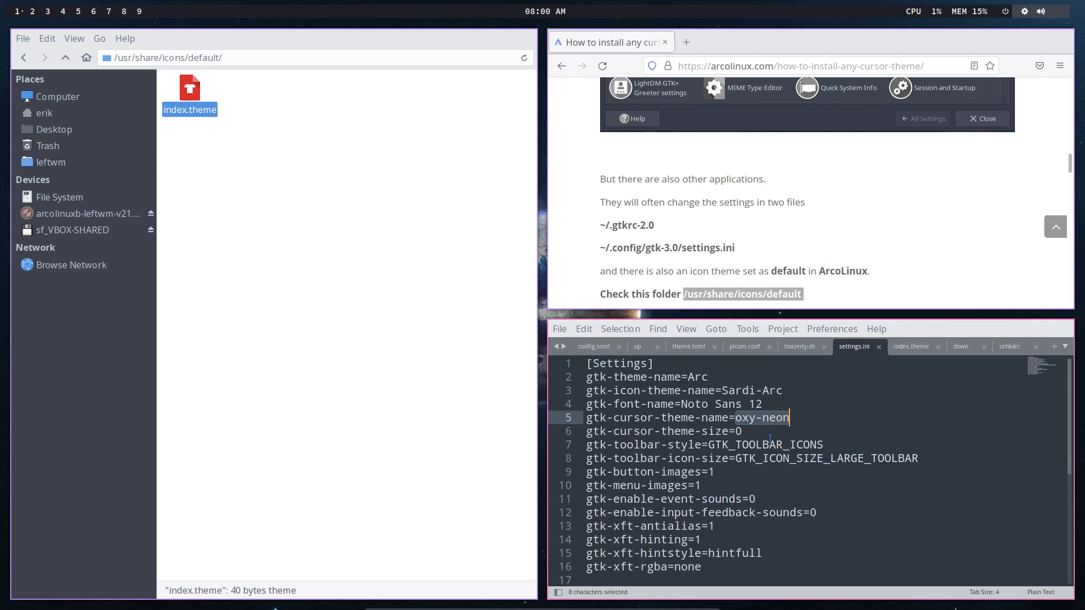
pyautogui.hotkey('ctrl', 'c')
pyautogui.click(911, 346)
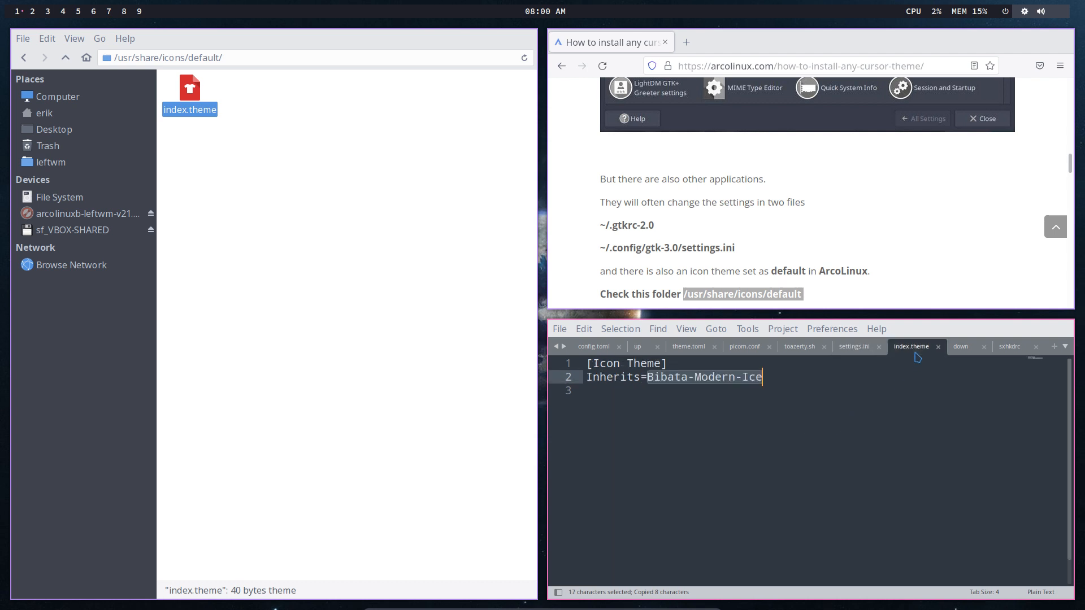
pyautogui.click(694, 378)
pyautogui.moveTo(647, 379); pyautogui.dragTo(777, 387)
pyautogui.hotkey('ctrl', 'v')
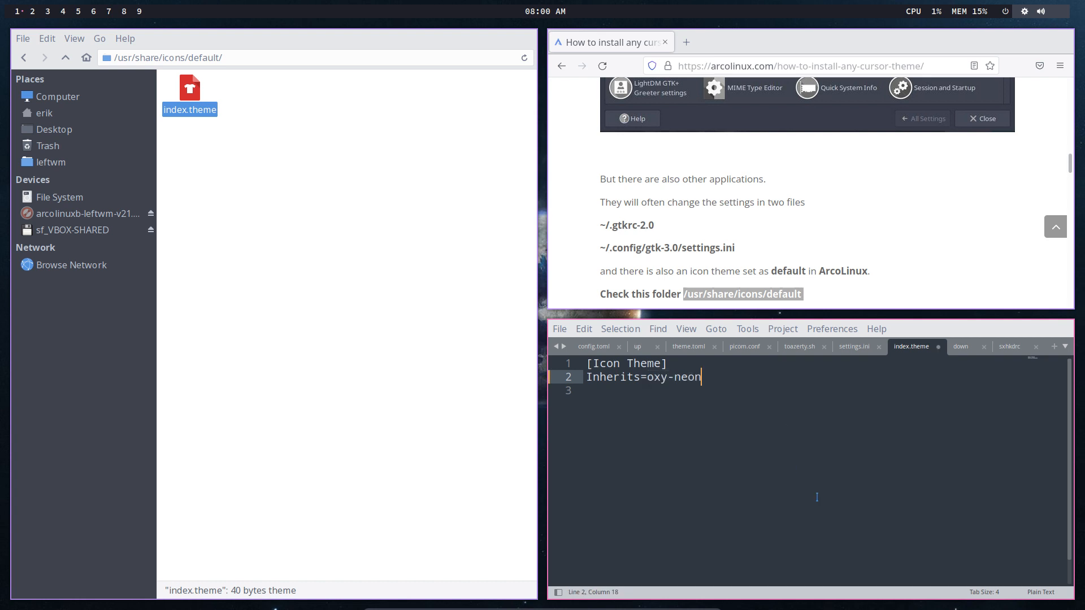
pyautogui.click(702, 433)
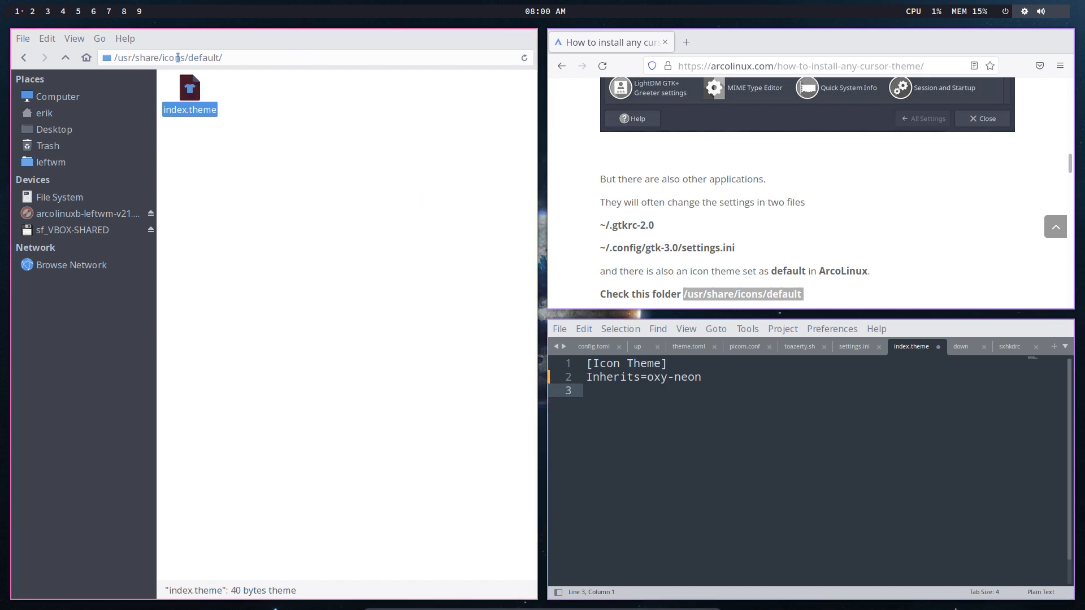
pyautogui.click(641, 377)
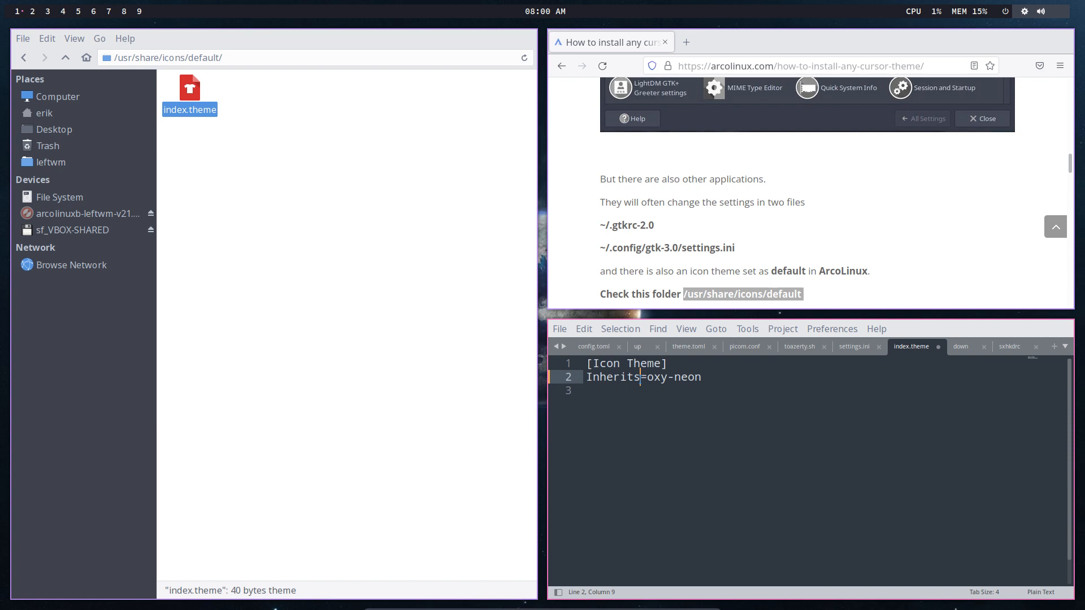
# Save index.theme, authorising the change with the account password.
pyautogui.hotkey('ctrl', 's')
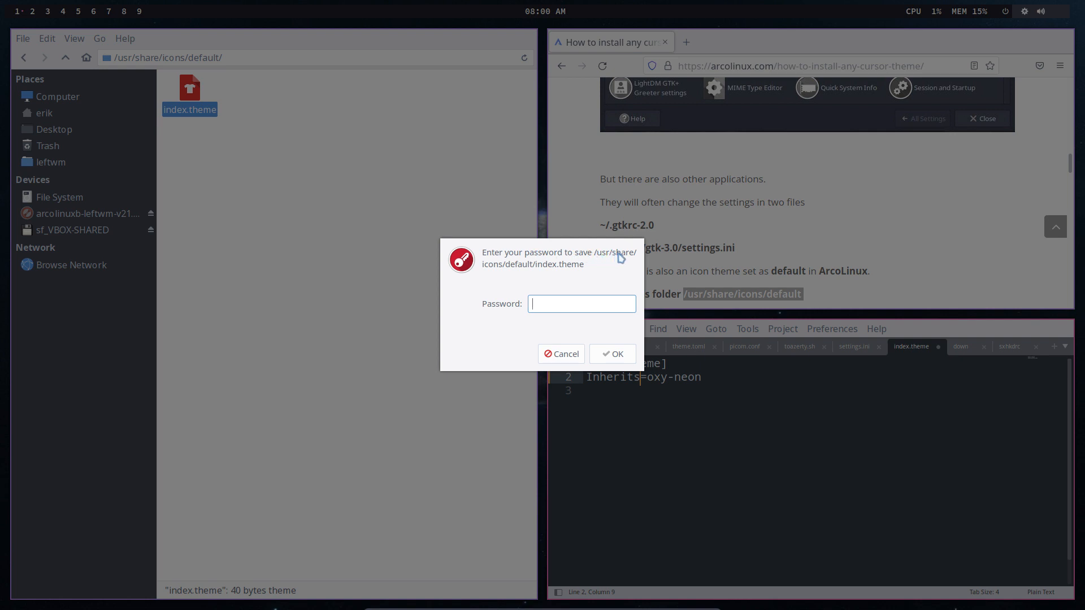
pyautogui.write('***')
pyautogui.press('Return')
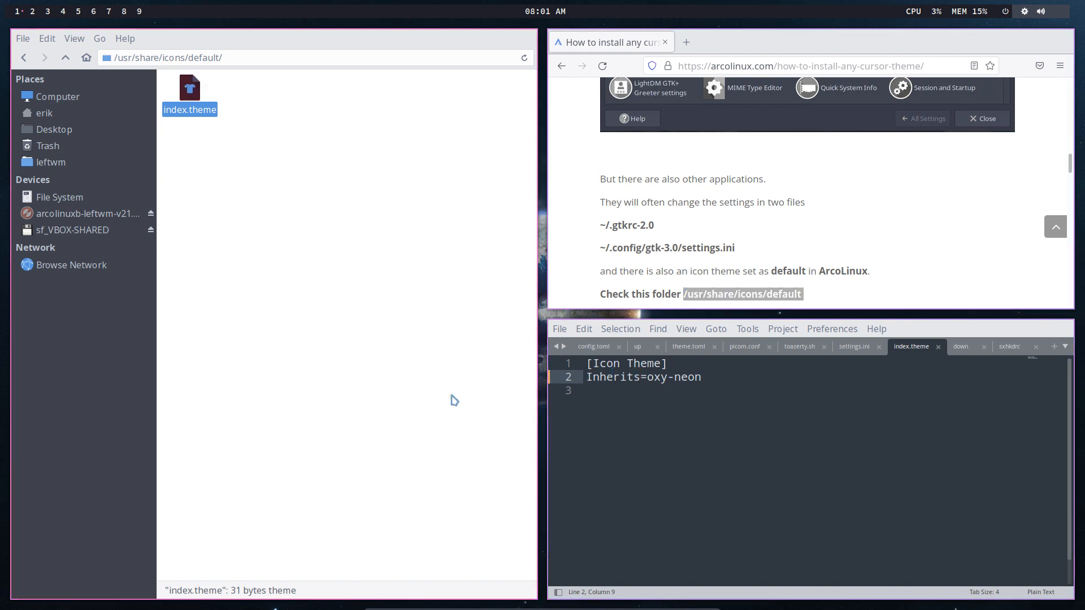
# Log out of the leftwm session and reboot the computer from the login screen.
pyautogui.press('super+x')
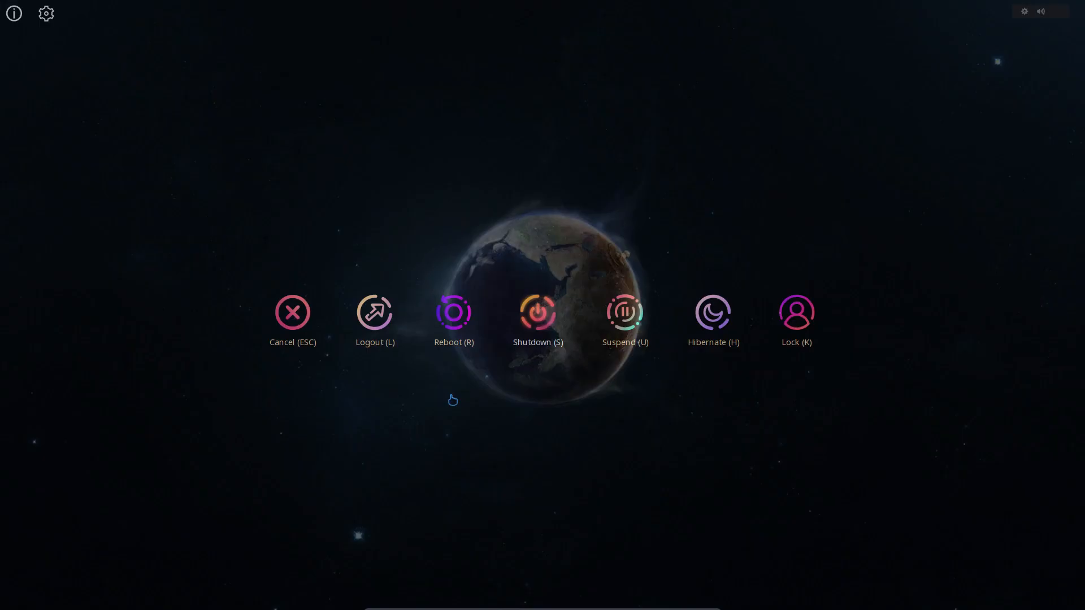
pyautogui.press('l')
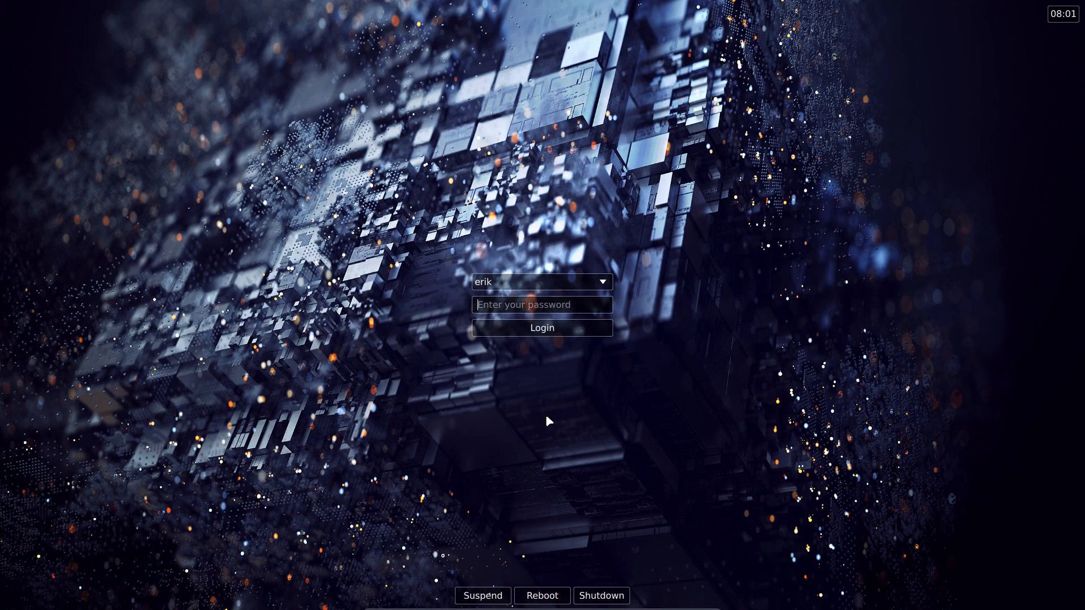
pyautogui.click(560, 595)
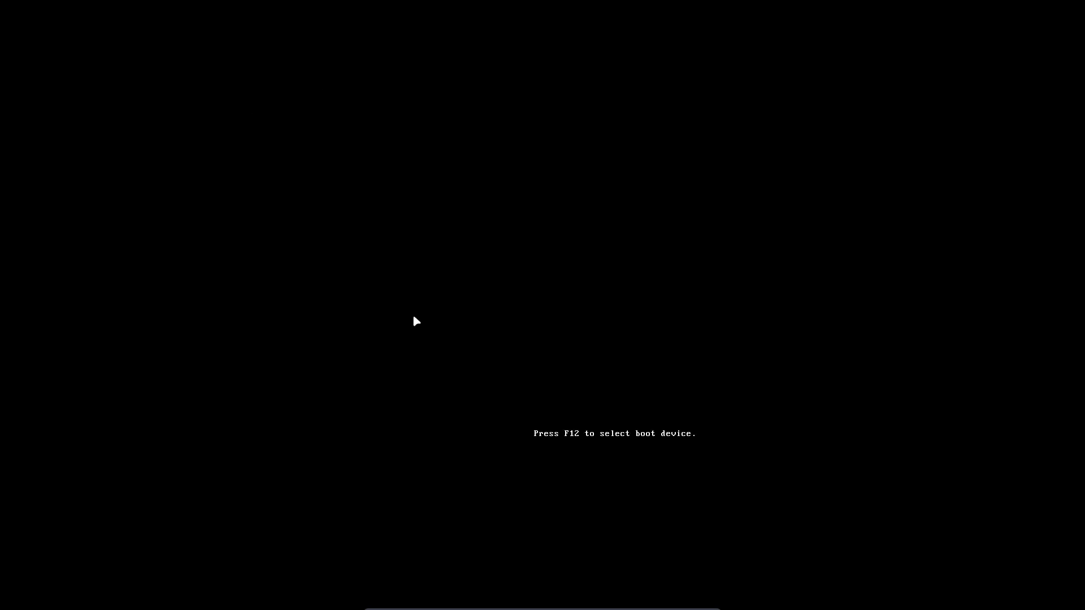
# Choose Boot existing OS in the install medium's boot menu and start the installed ArcoLinux system.
pyautogui.press('Down')
pyautogui.press('Down')
pyautogui.press('Down')
pyautogui.press('Down')
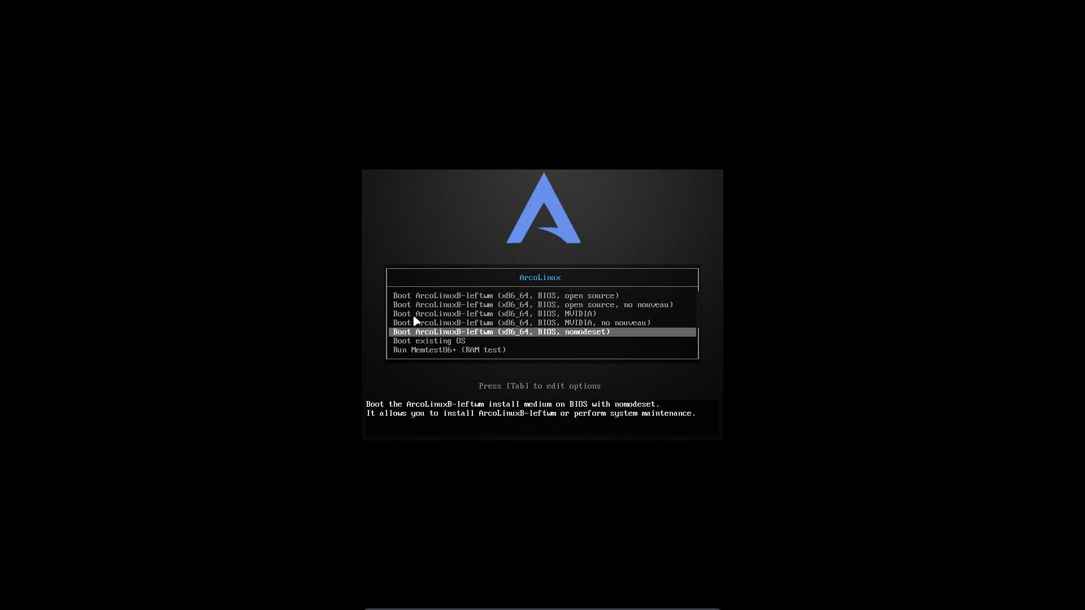
pyautogui.press('Down')
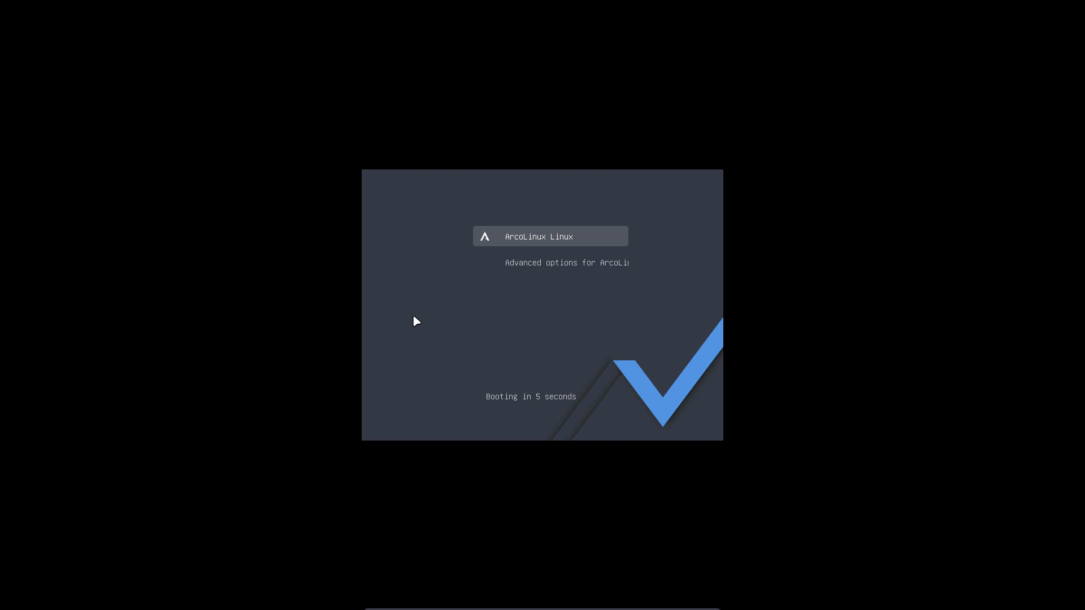
pyautogui.press('Return')
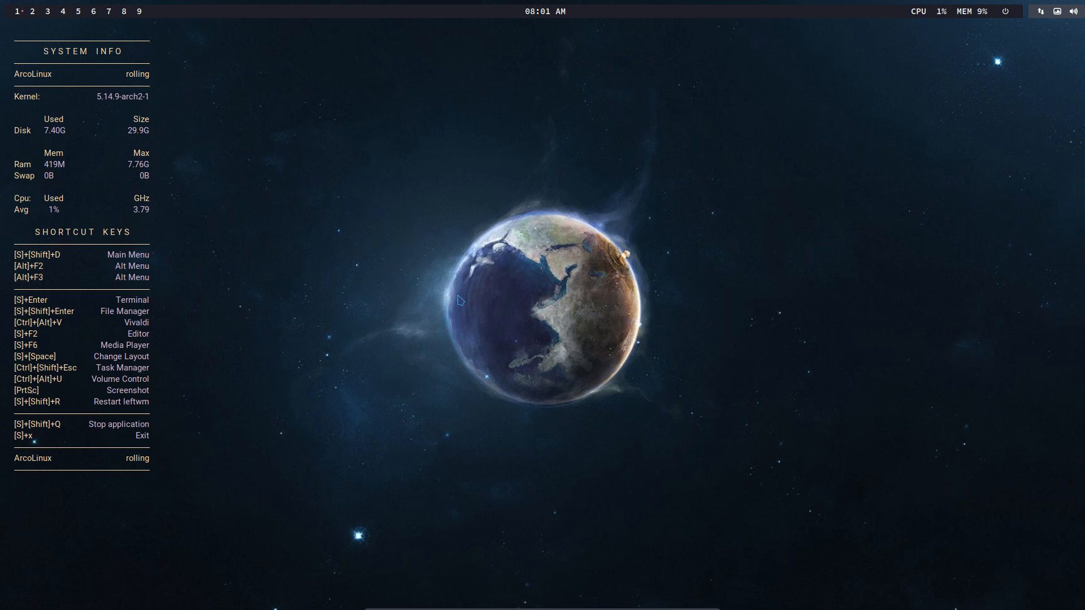
# Open a terminal to check the cursor, and log out of leftwm and back in with the account password.
pyautogui.press('super+Return')
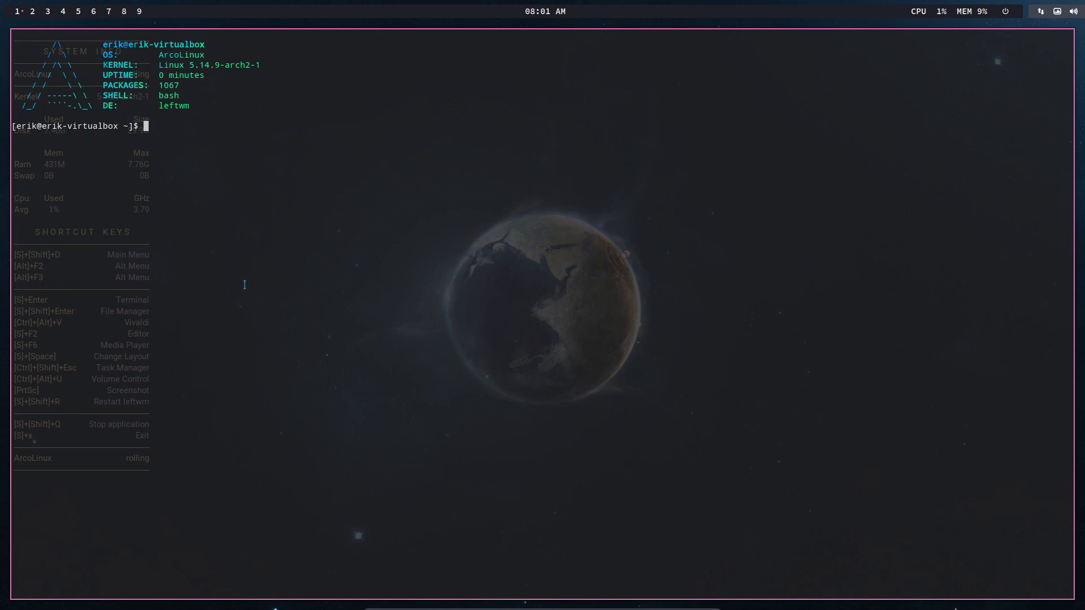
pyautogui.press('super+x')
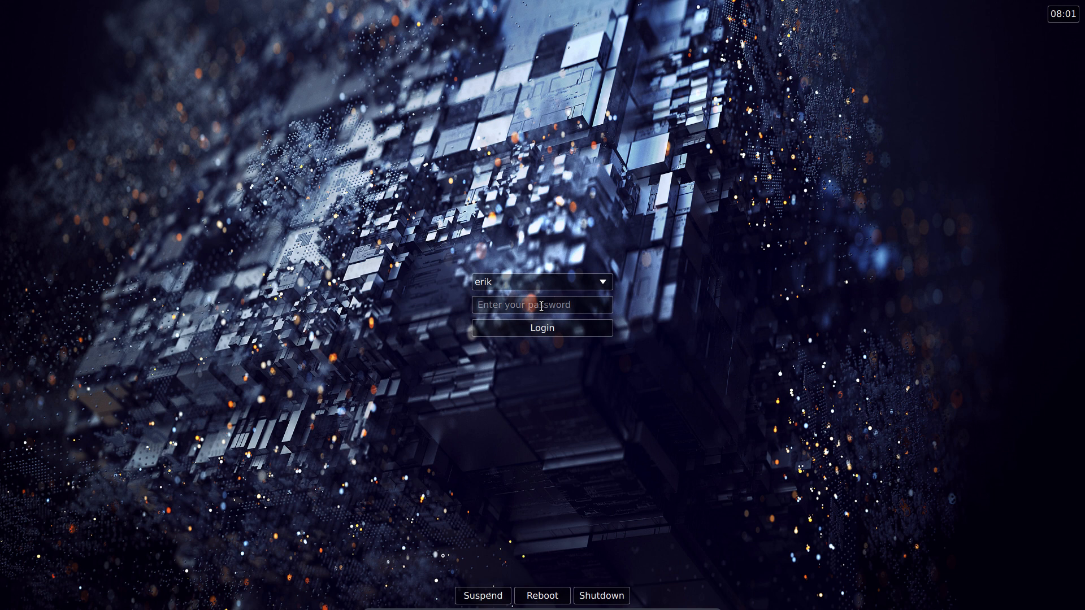
pyautogui.click(521, 302)
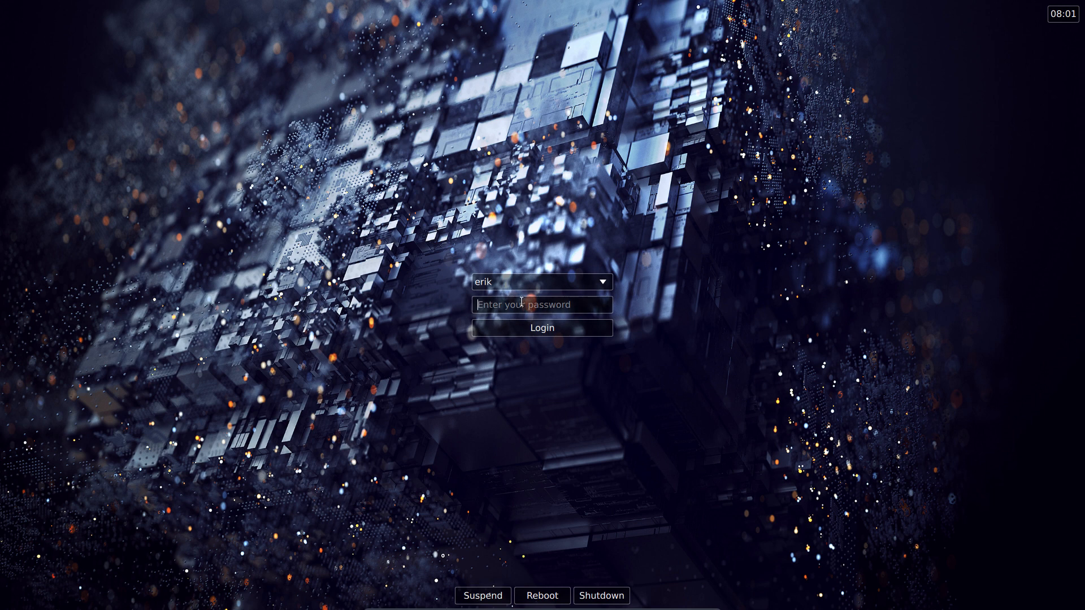
pyautogui.write('•••••')
pyautogui.press('Return')
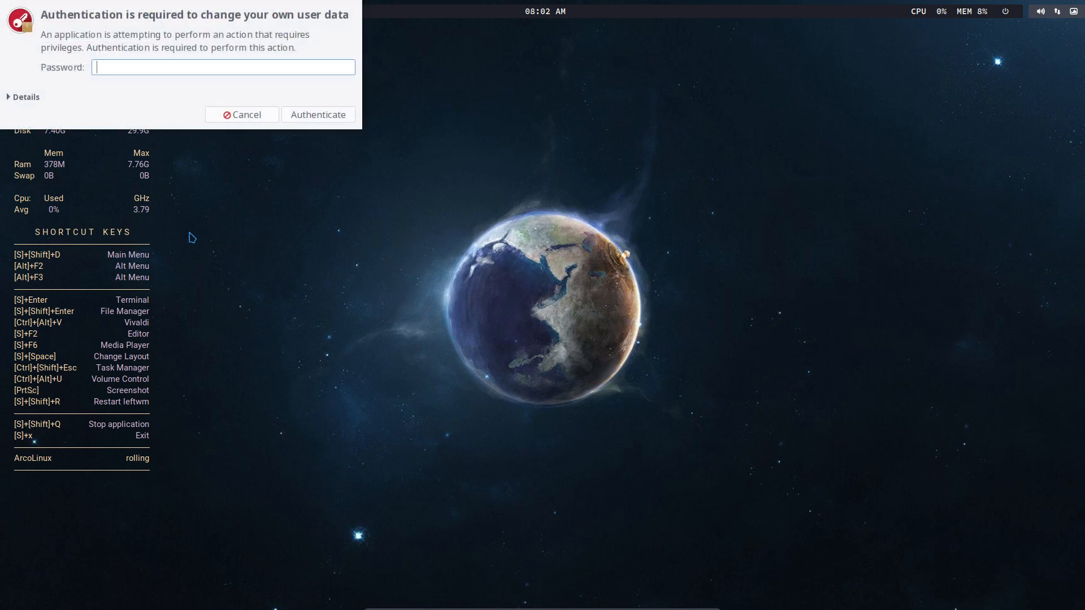
# Start the ArcoLinux Tweak Tool with the account password and highlight the cursor theme name in its Sddm configuration.
pyautogui.write('****')
pyautogui.press('Return')
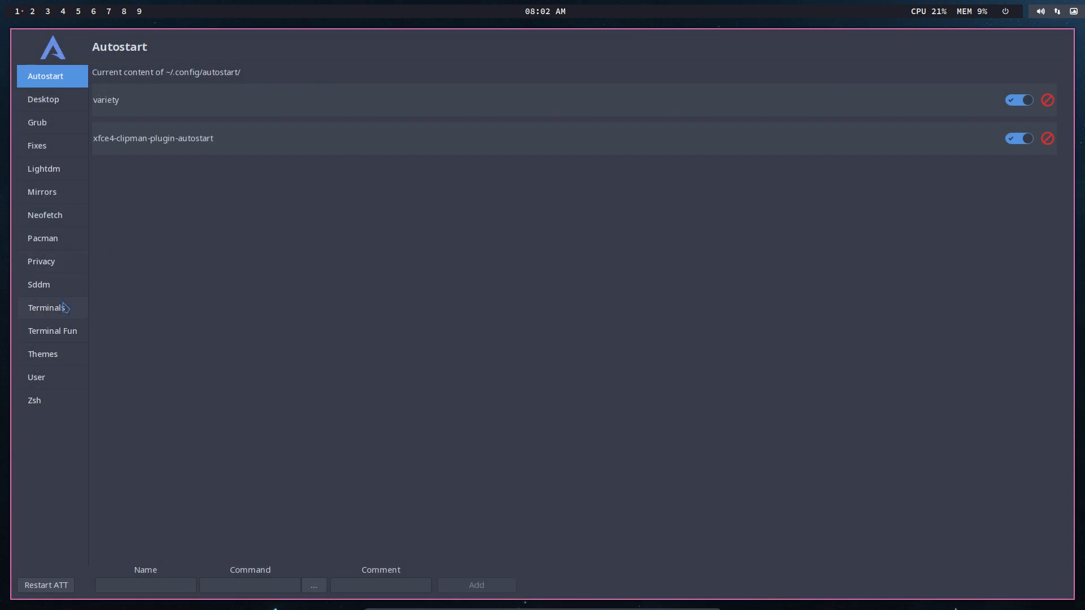
pyautogui.click(55, 287)
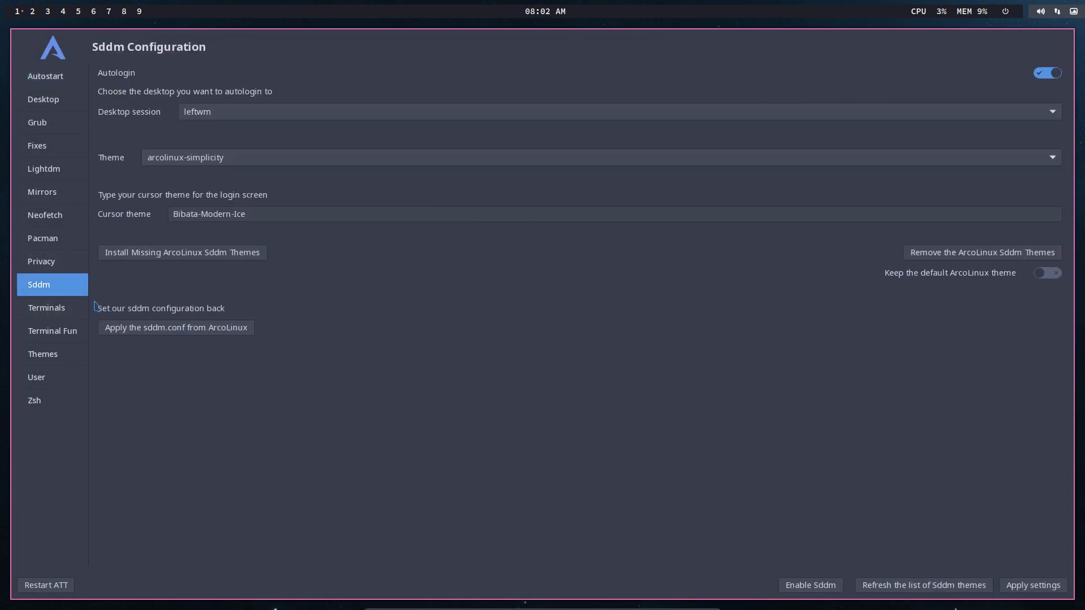
pyautogui.moveTo(271, 214); pyautogui.dragTo(50, 274)
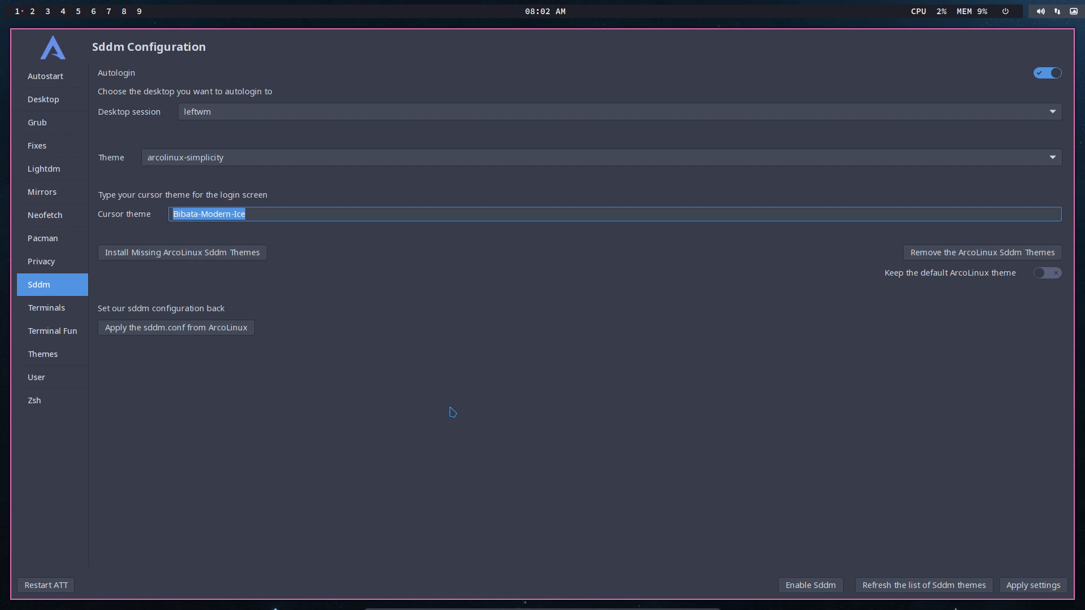
# Browse to /etc/sddm.conf.d in the file manager and open kde_settings.conf in the text editor.
pyautogui.press('super+shift+Return')
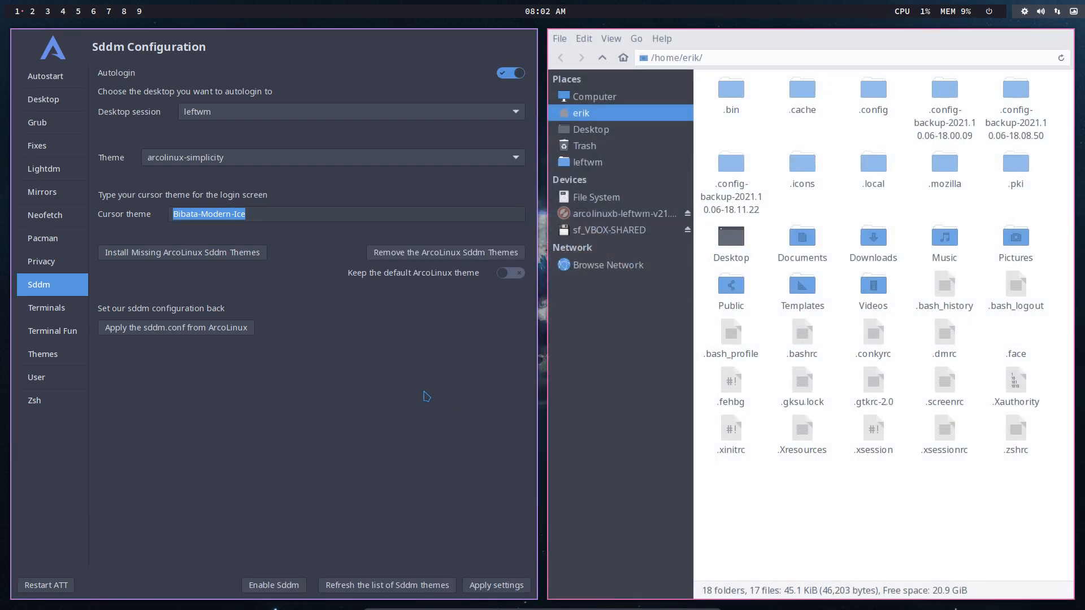
pyautogui.click(613, 205)
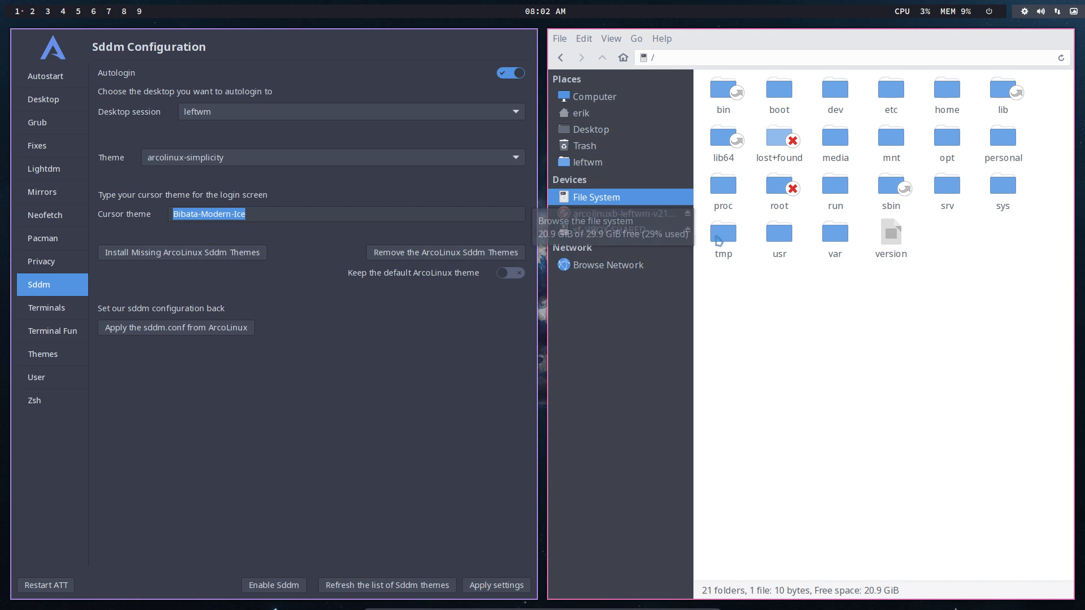
pyautogui.doubleClick(900, 105)
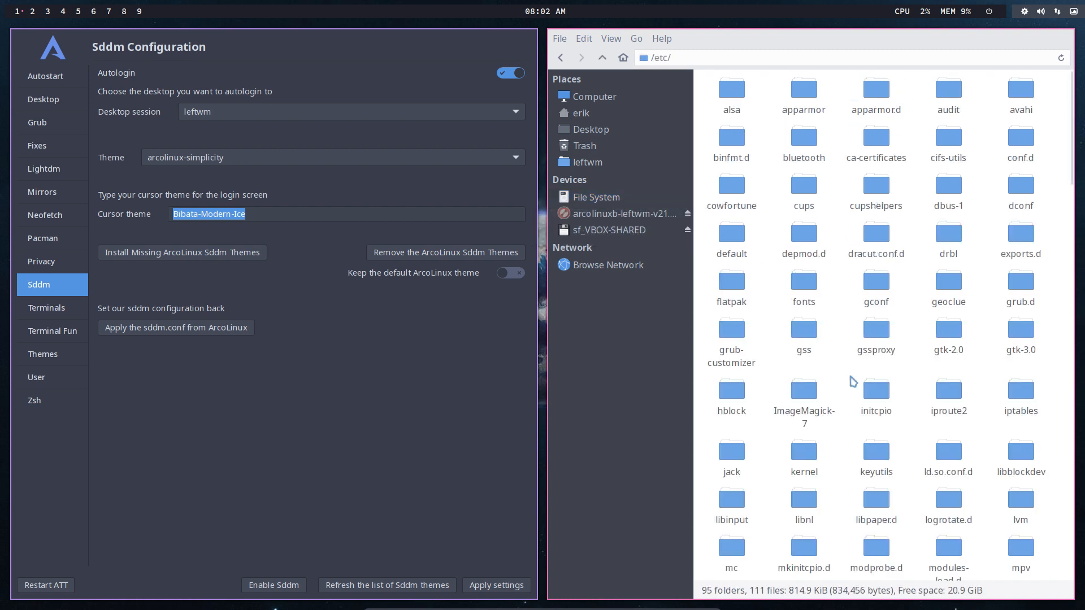
pyautogui.write('sd')
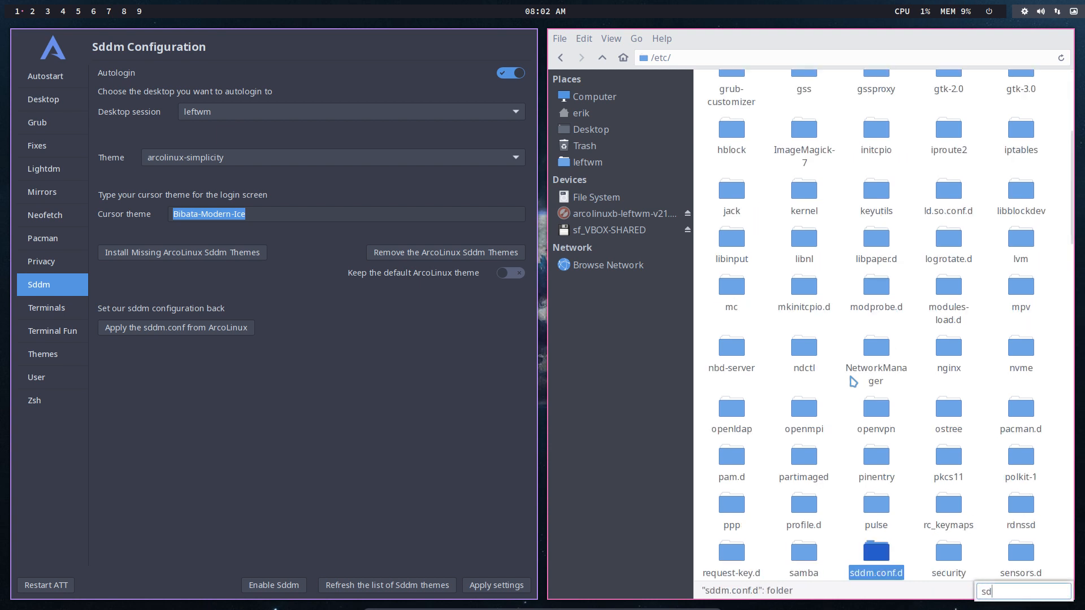
pyautogui.write('d')
pyautogui.doubleClick(876, 557)
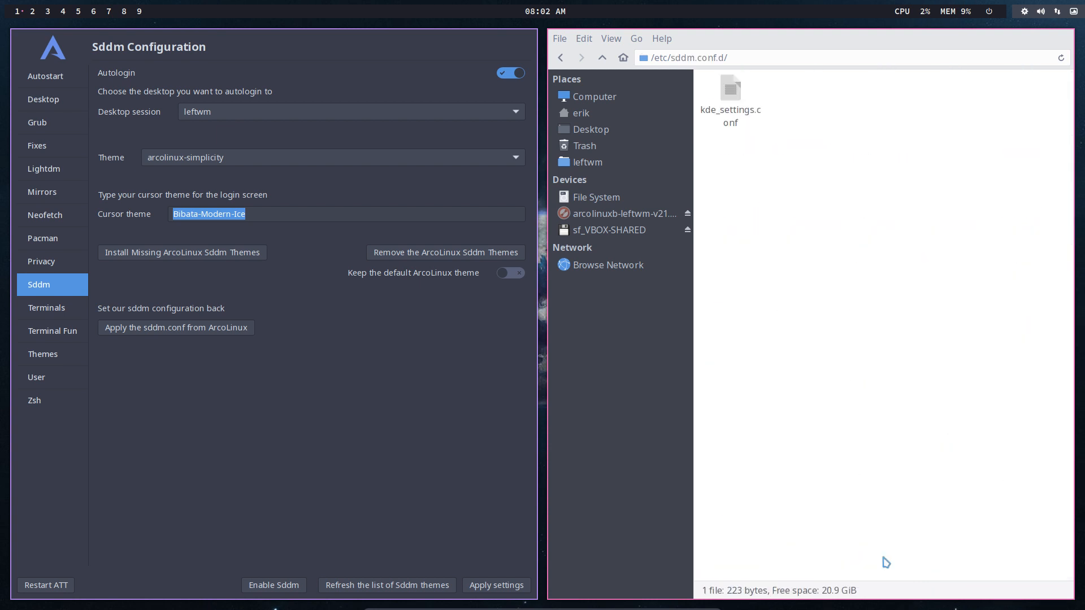
pyautogui.doubleClick(735, 113)
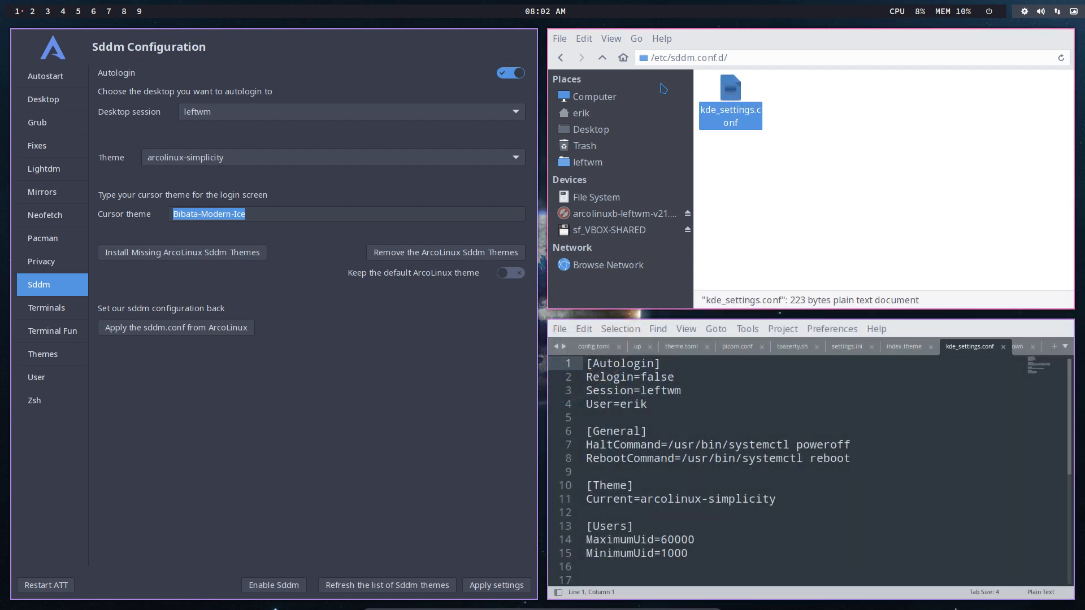
# Open sddm.conf from the /etc folder in the text editor and close the file manager.
pyautogui.click(602, 57)
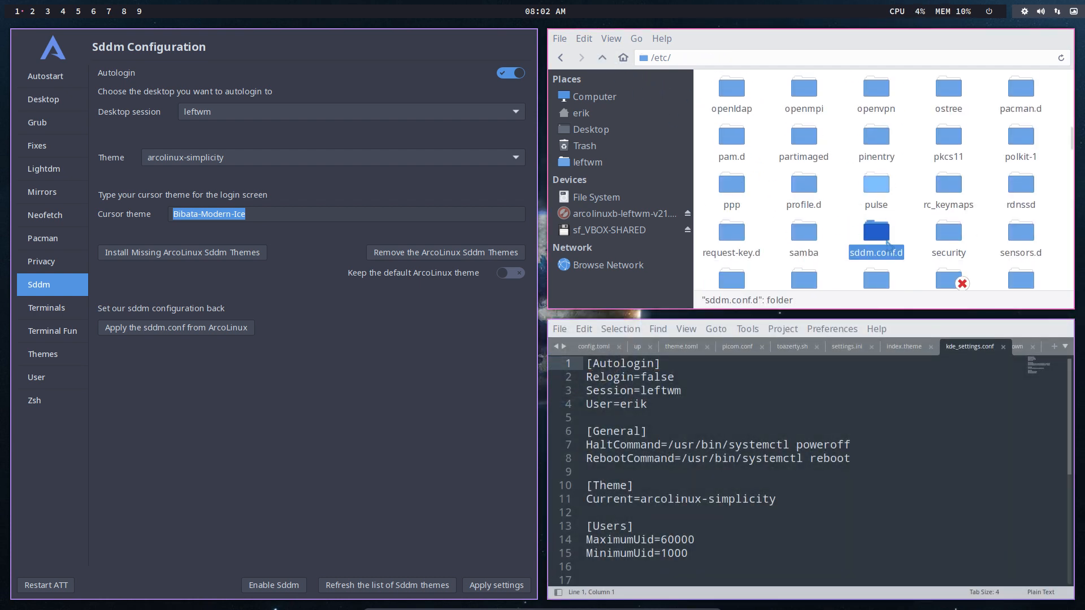
pyautogui.scroll(-15, 888, 245)
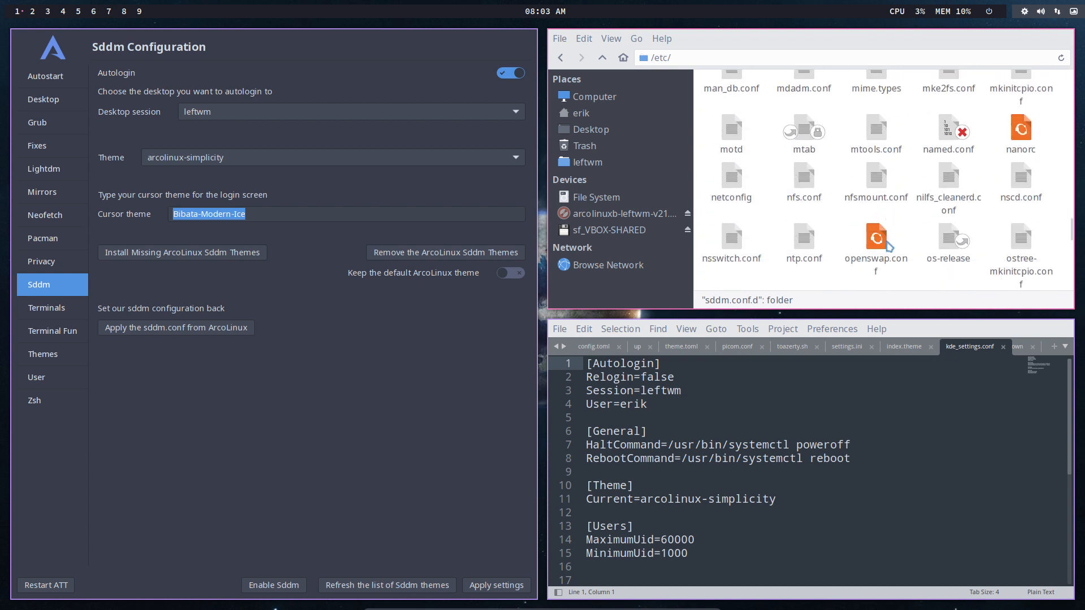
pyautogui.scroll(-10, 888, 245)
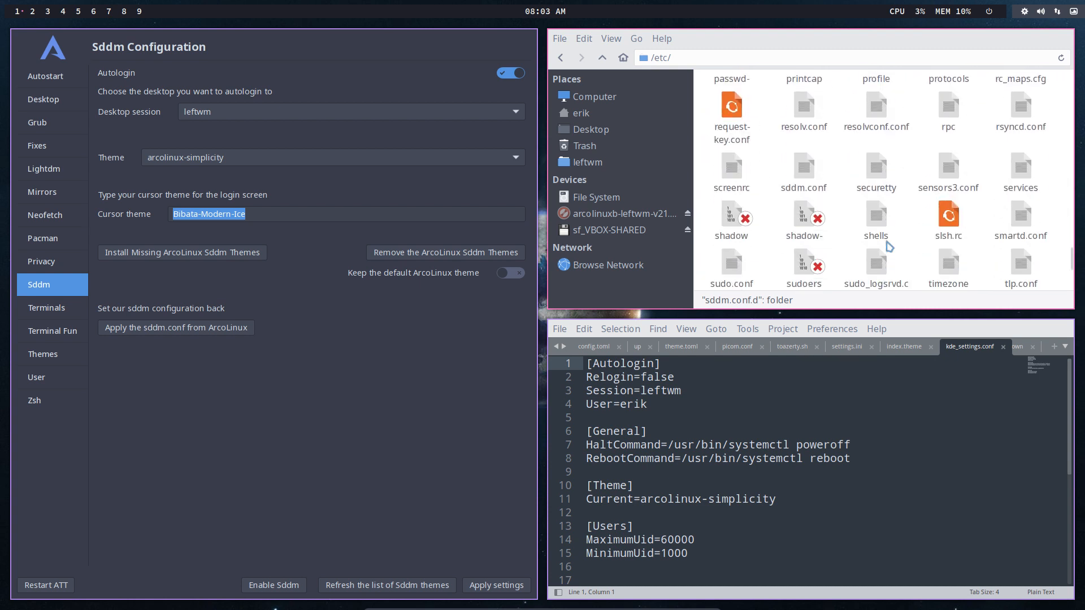
pyautogui.scroll(-1, 888, 245)
pyautogui.doubleClick(804, 140)
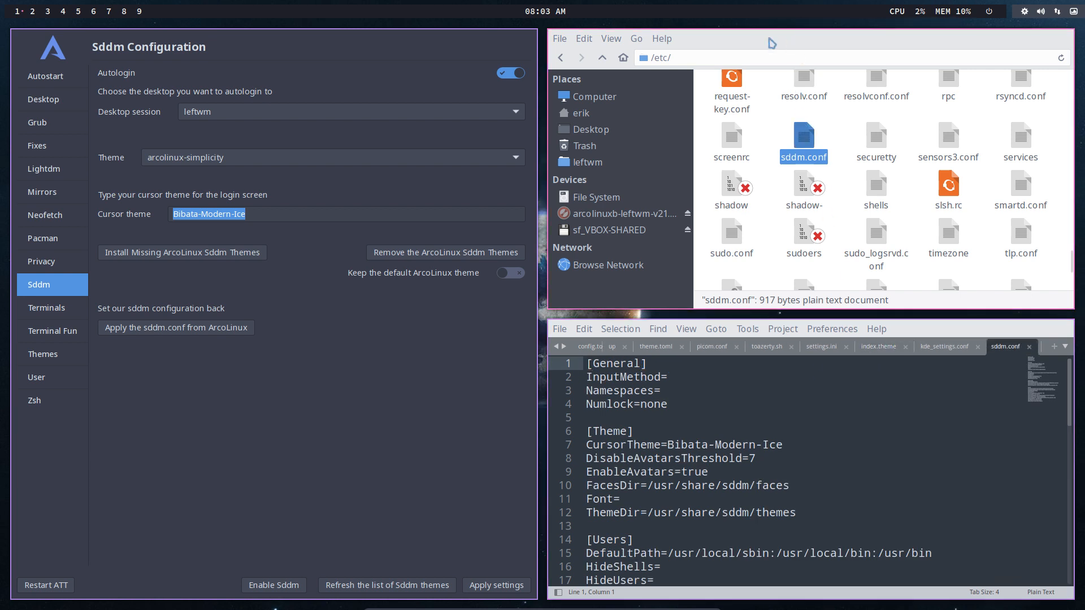
pyautogui.press('super+q')
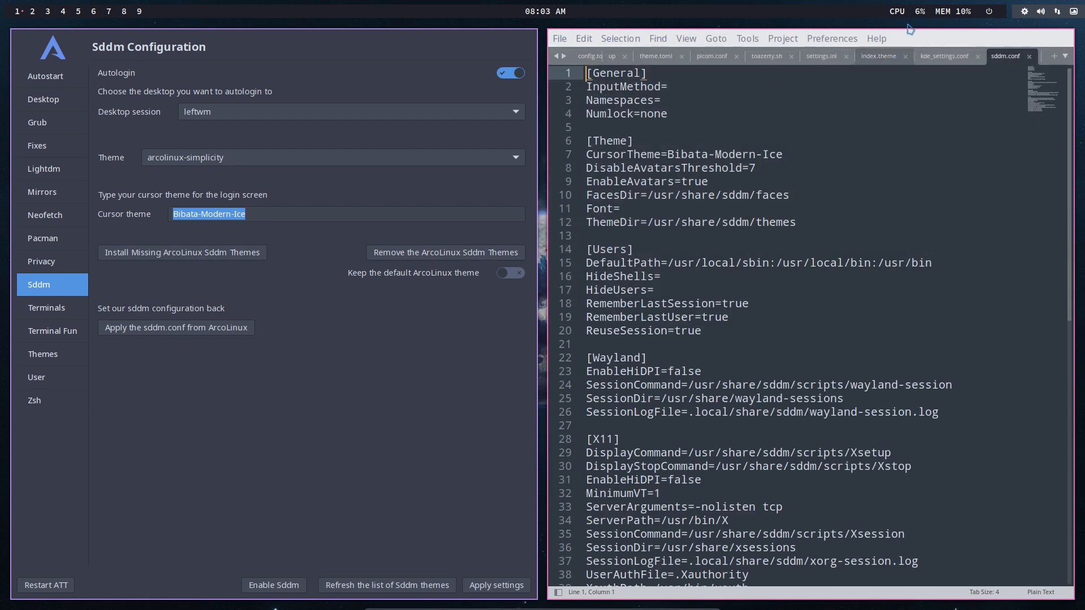
# Compare kde_settings.conf with sddm.conf and examine the Relogin, Session and User values under [Autologin].
pyautogui.click(939, 57)
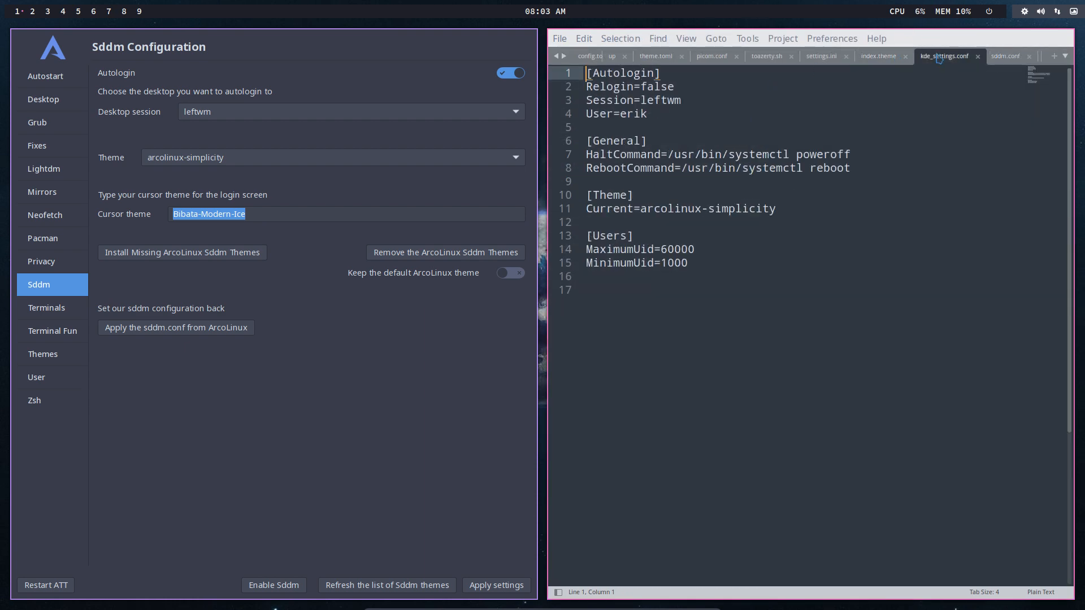
pyautogui.click(1009, 56)
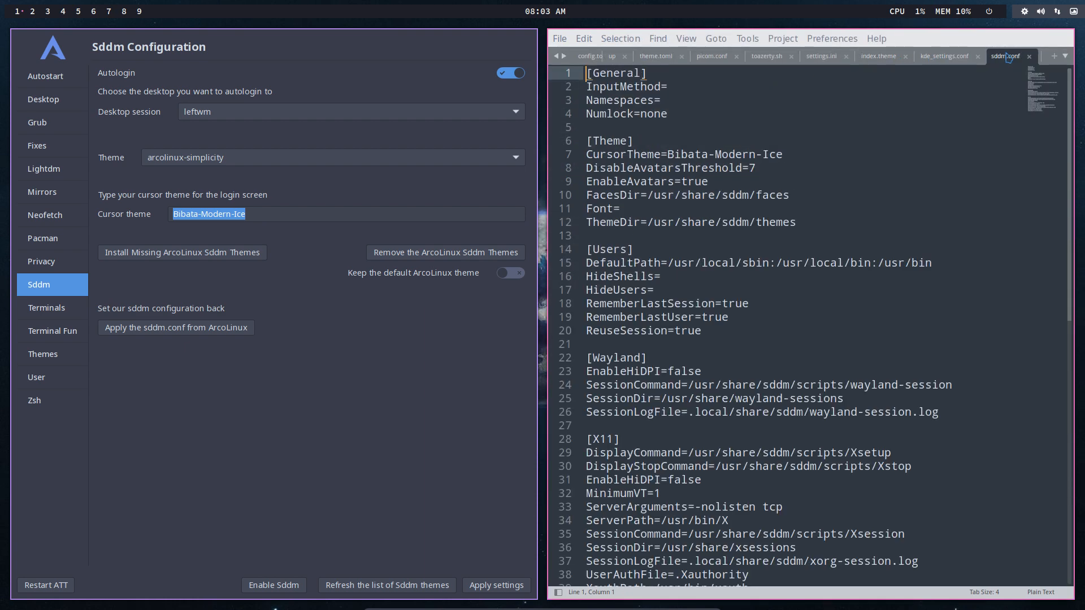
pyautogui.click(953, 60)
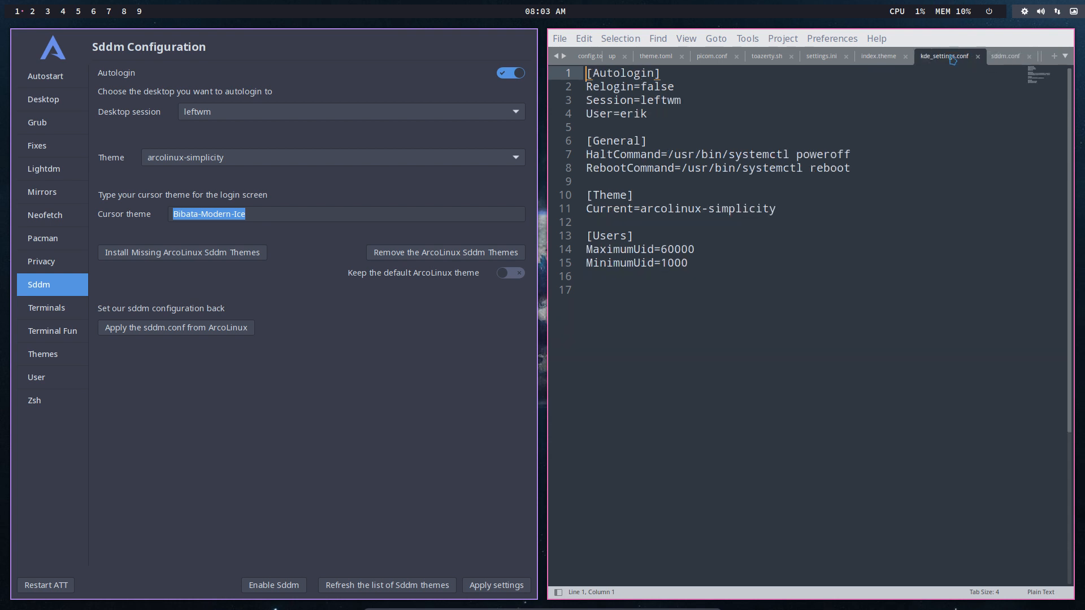
pyautogui.doubleClick(654, 87)
pyautogui.doubleClick(656, 101)
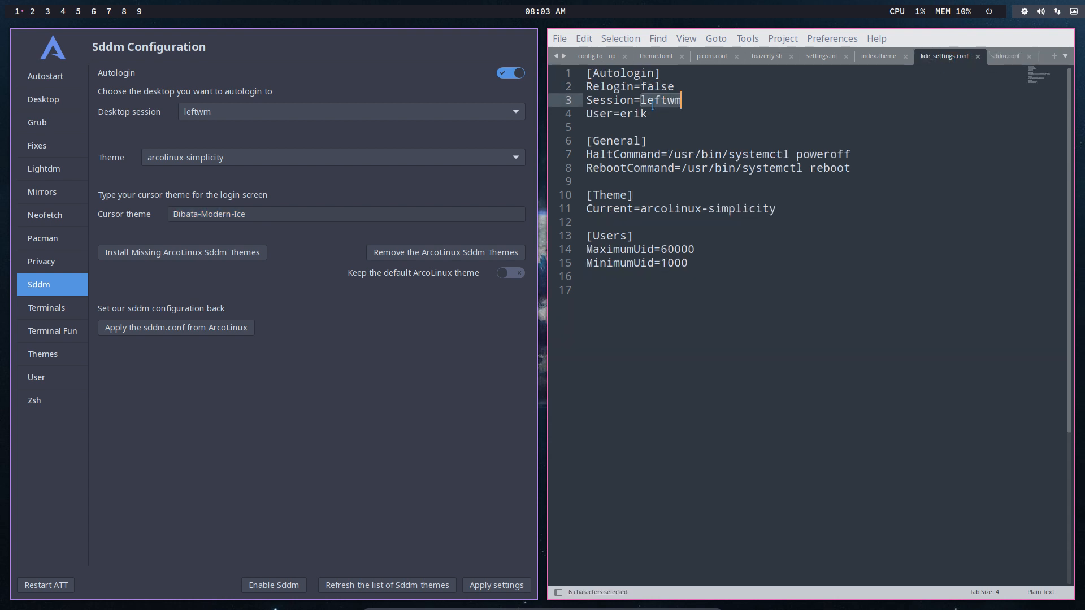
pyautogui.doubleClick(639, 114)
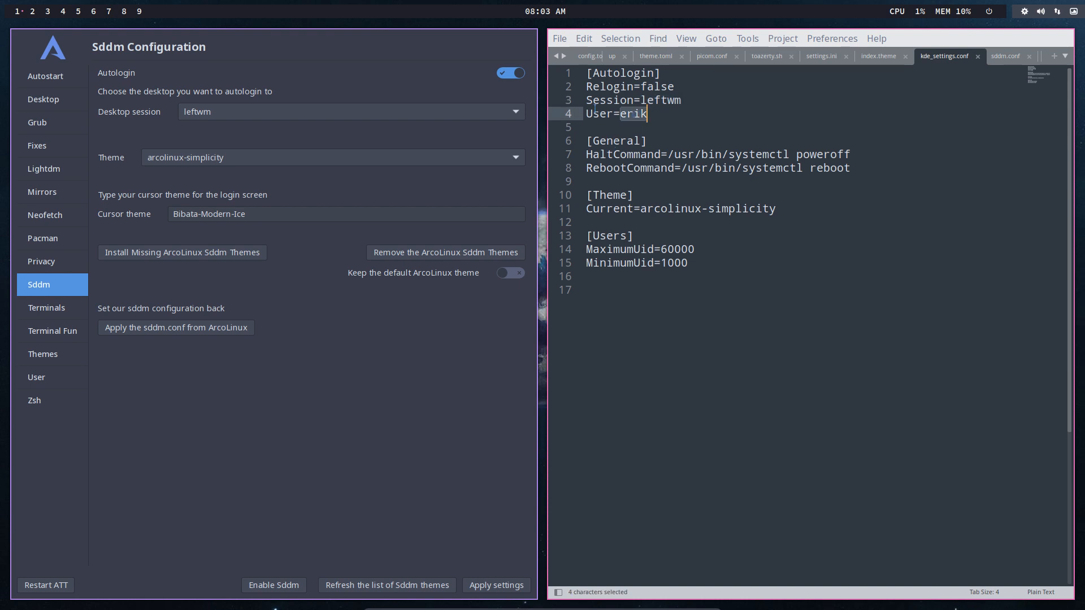
# Try commenting out the Session and User lines in kde_settings.conf with #, and remove the comment marks again.
pyautogui.click(588, 100)
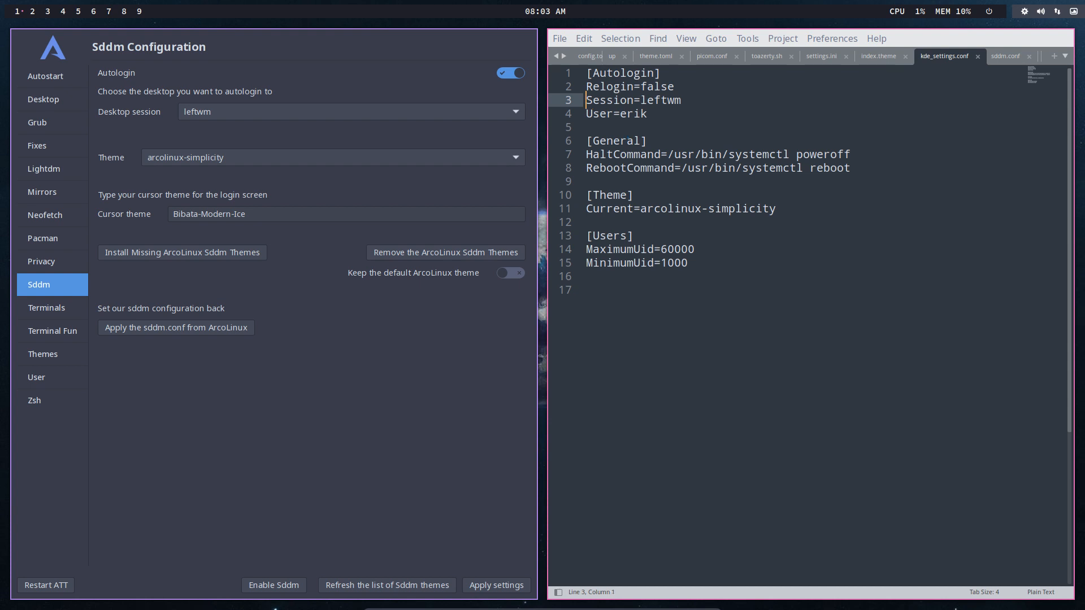
pyautogui.write('#')
pyautogui.click(587, 114)
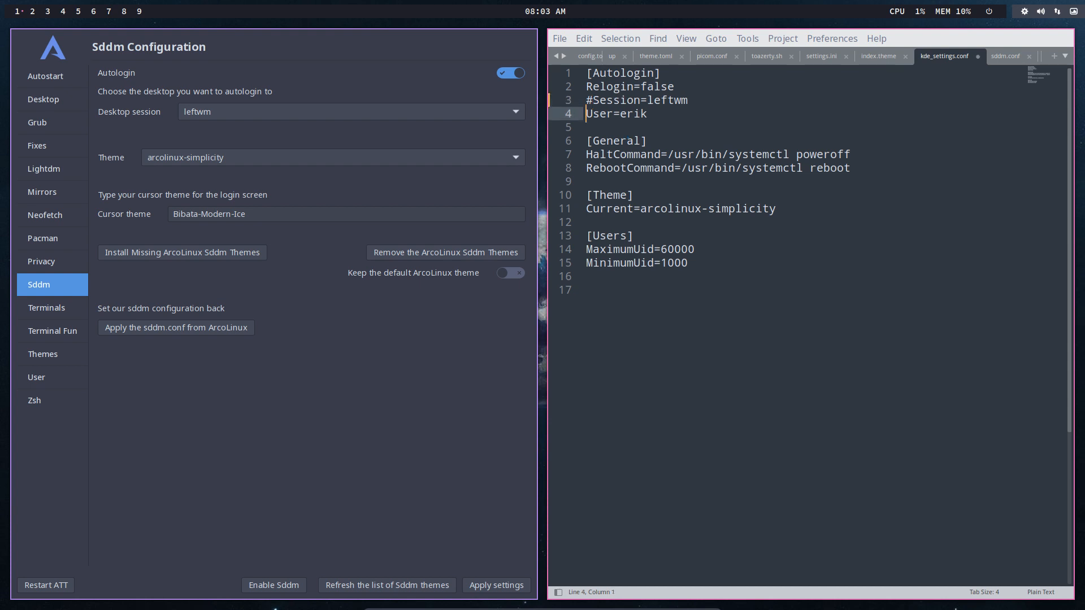
pyautogui.write('#')
pyautogui.press('BackSpace')
pyautogui.press('Up')
pyautogui.press('Delete')
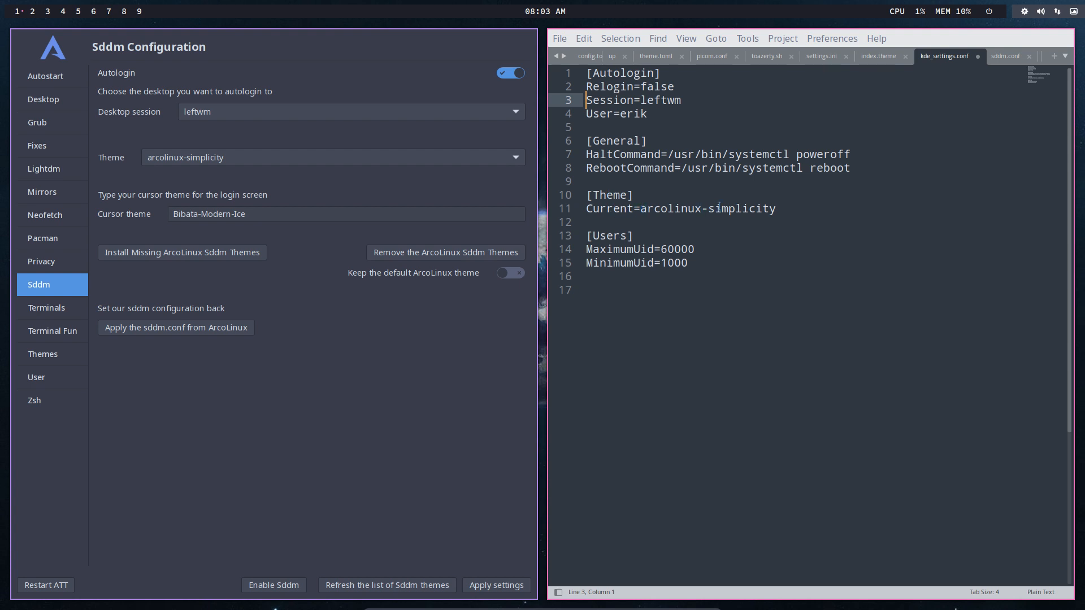
# Check the Current theme in kde_settings.conf and try setting CursorTheme to oxy-neon in sddm.conf.
pyautogui.moveTo(708, 208); pyautogui.dragTo(777, 209)
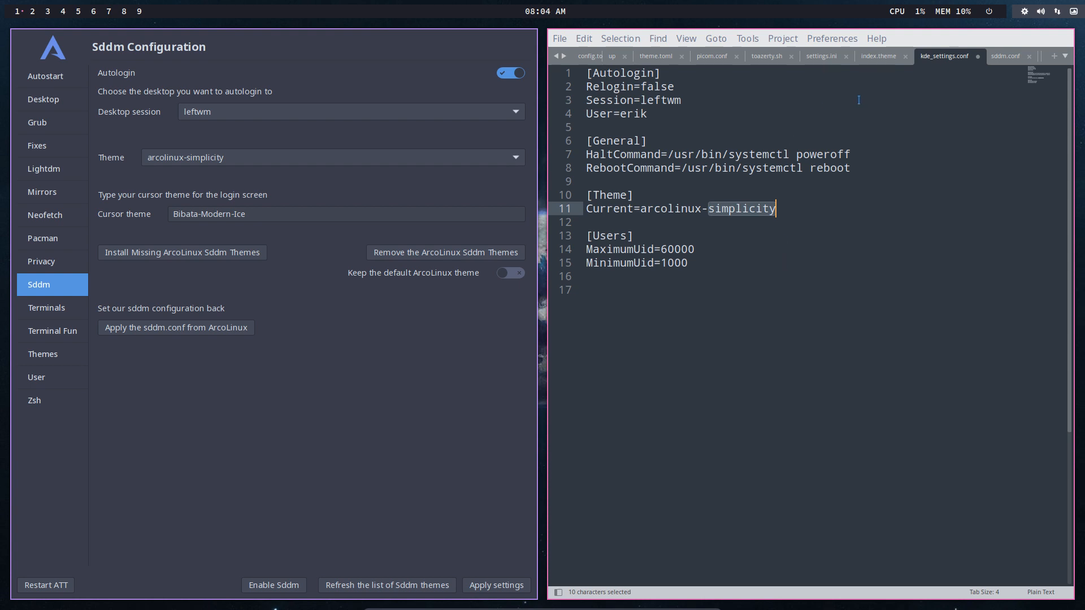
pyautogui.click(1014, 59)
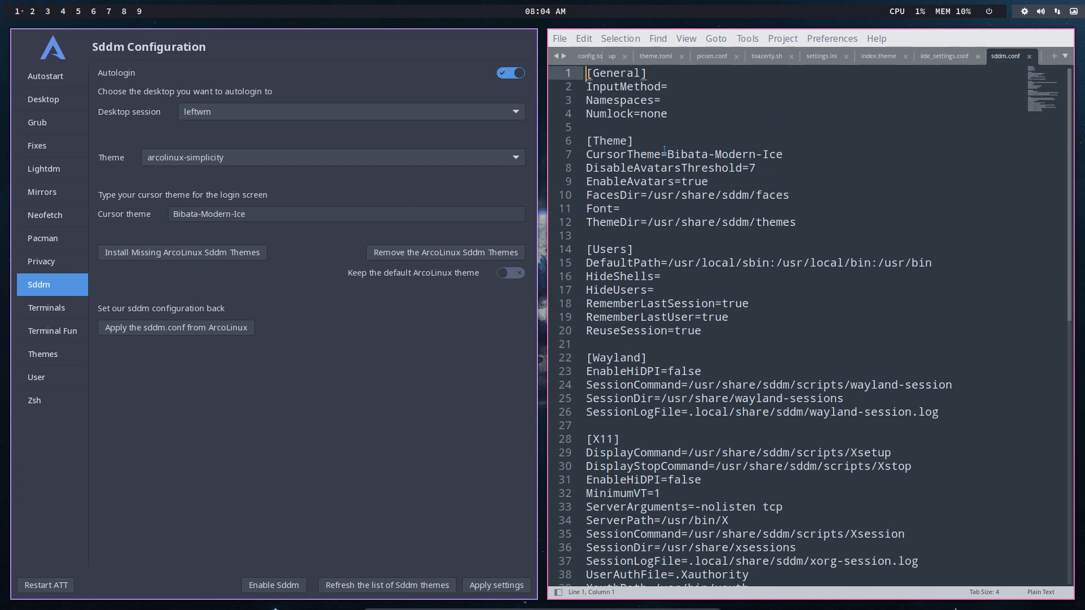
pyautogui.moveTo(667, 154); pyautogui.dragTo(782, 154)
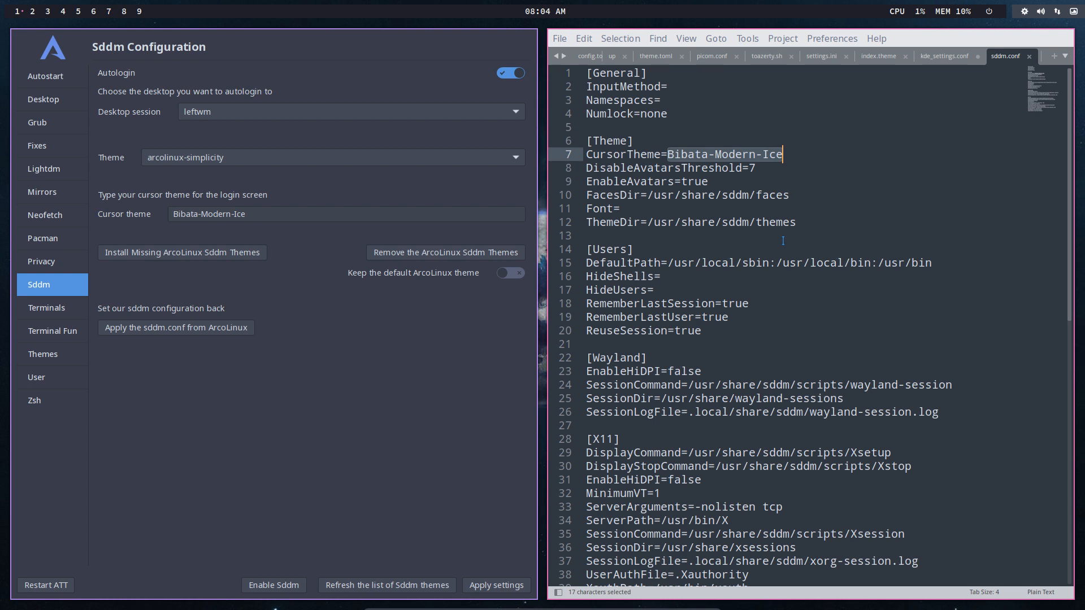
pyautogui.write('orTheme=oxy')
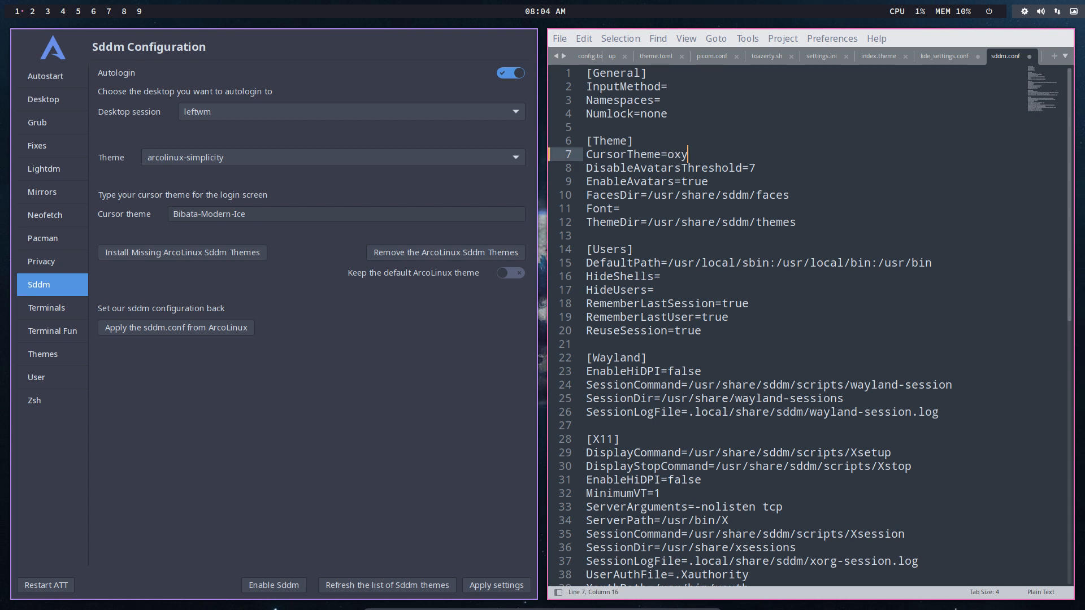
pyautogui.write('-neon')
pyautogui.moveTo(668, 155); pyautogui.dragTo(729, 165)
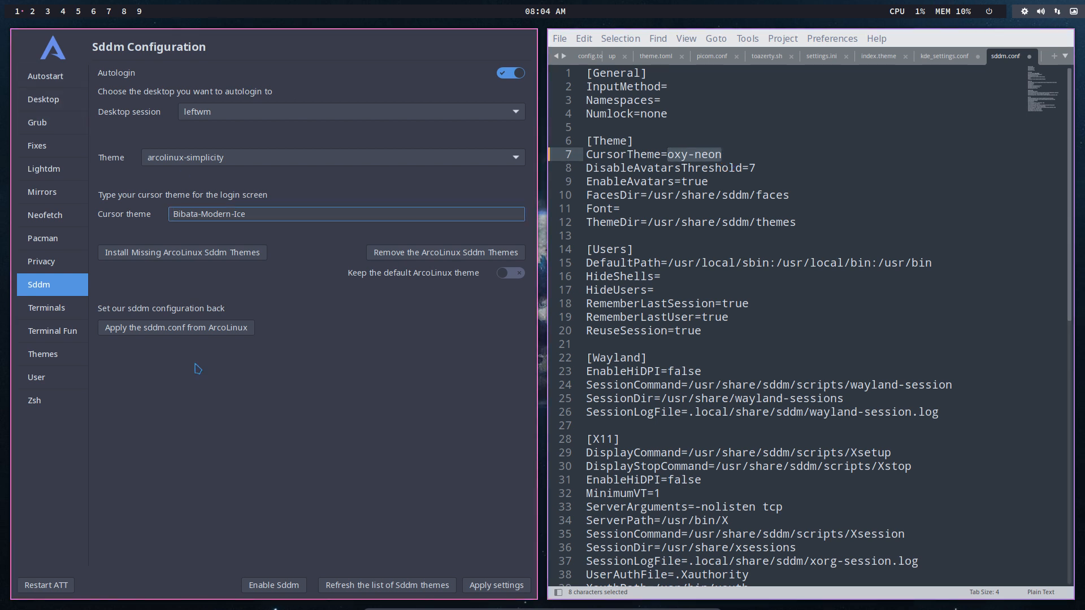
# Undo the CursorTheme edit in sddm.conf.
pyautogui.click(611, 341)
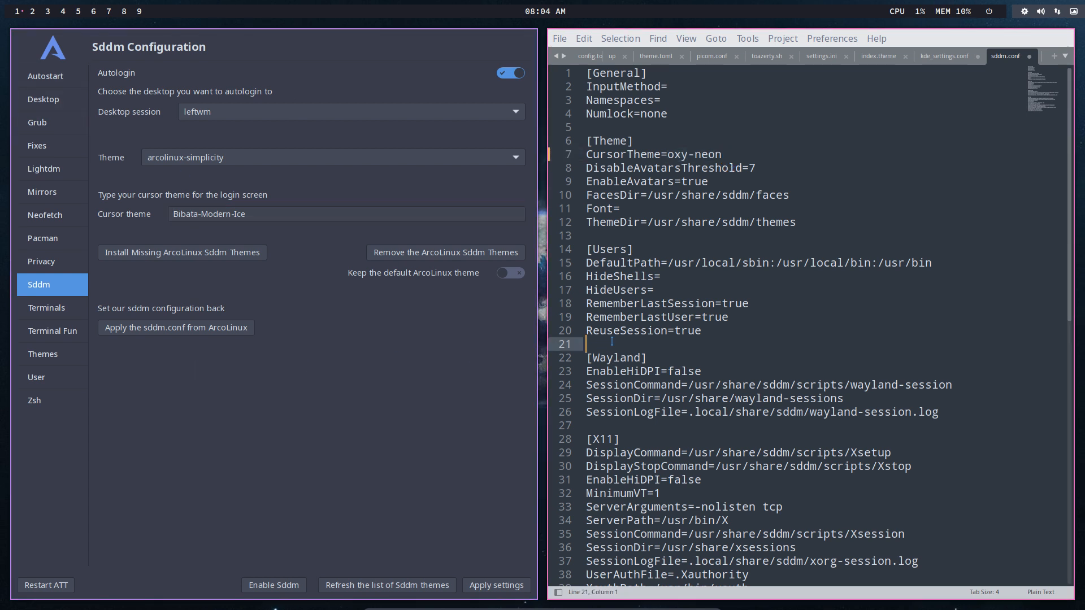
pyautogui.hotkey('ctrl', 'z')
pyautogui.hotkey('ctrl', 'z')
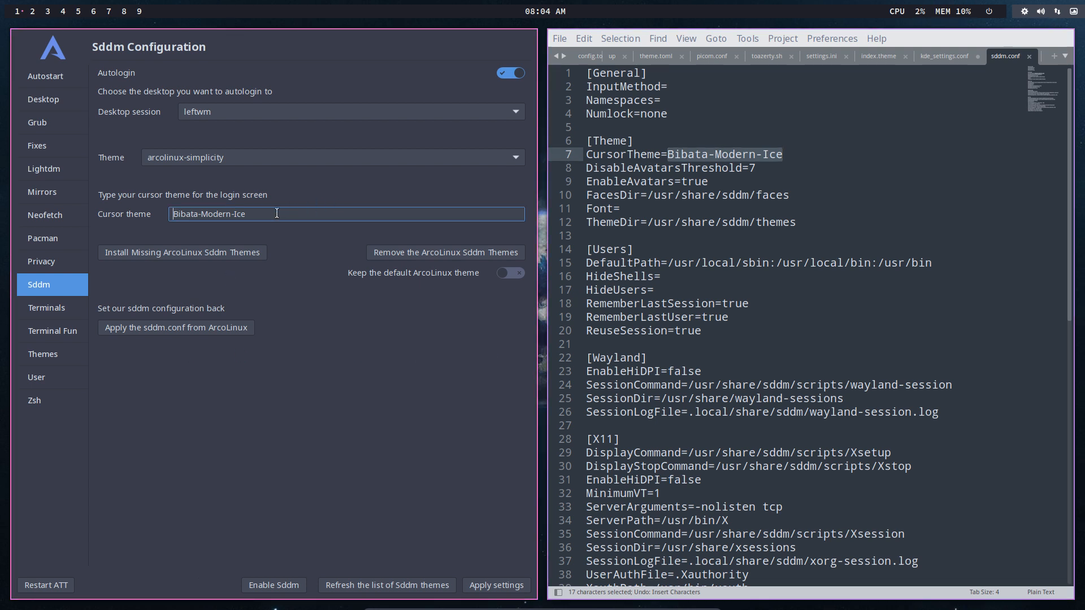
# Set the login screen's cursor theme to oxy-neon in the Sddm configuration and apply the settings.
pyautogui.moveTo(276, 210); pyautogui.dragTo(95, 213)
pyautogui.write('oxy')
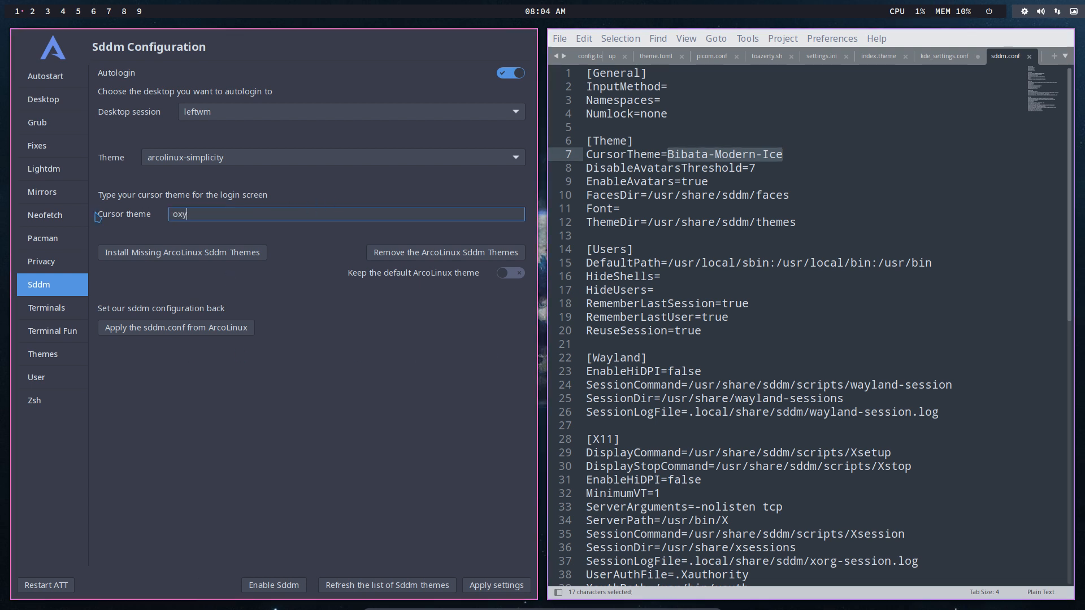
pyautogui.write('-neon')
pyautogui.click(505, 590)
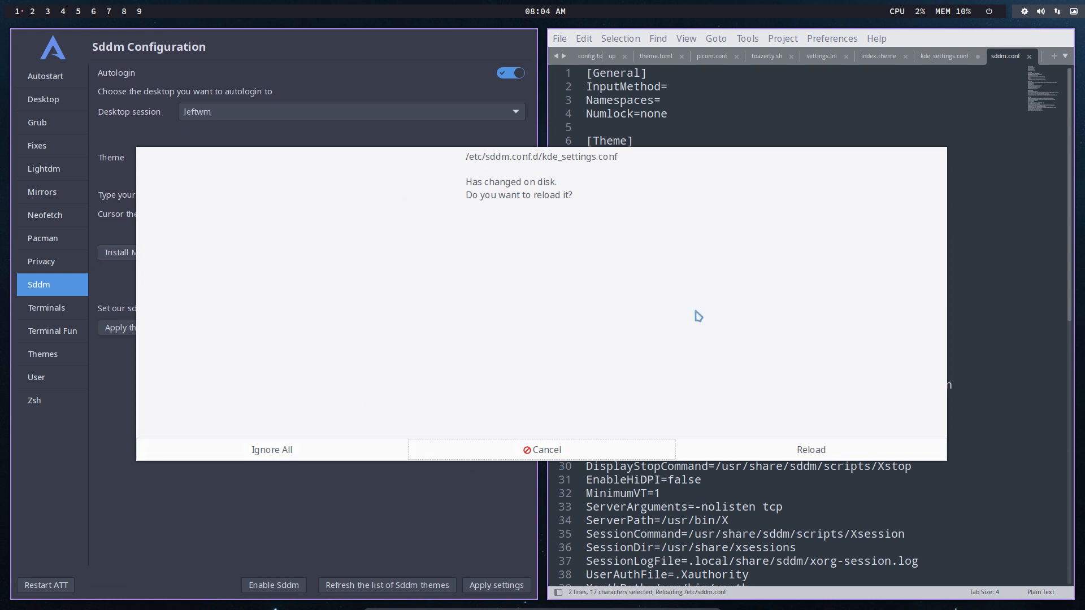
# Reload kde_settings.conf from disk and compare the CursorTheme value in sddm.conf with the Sddm configuration's cursor theme.
pyautogui.click(814, 452)
pyautogui.click(702, 167)
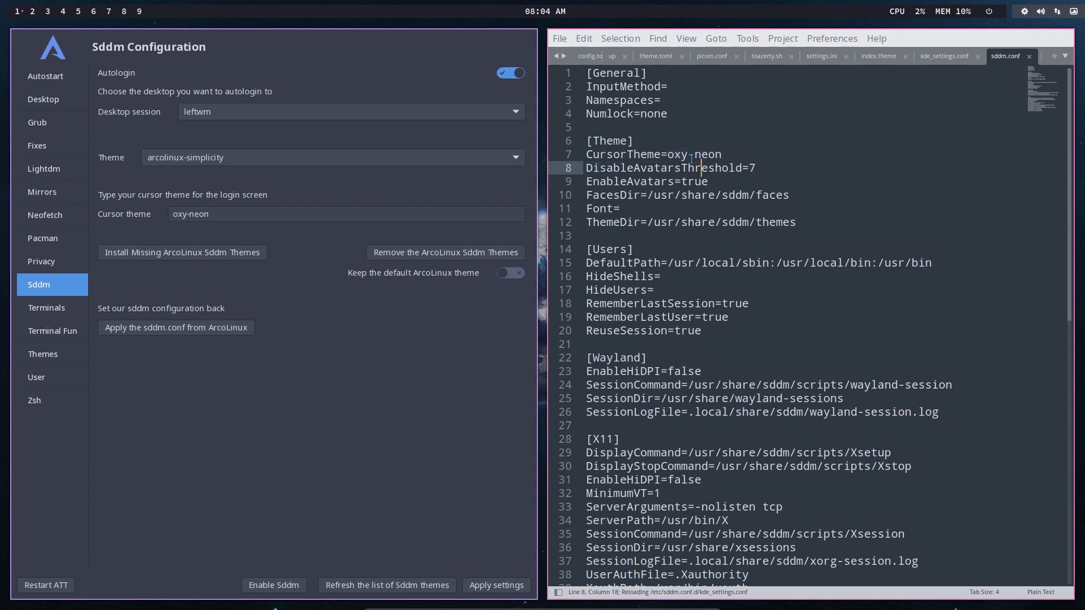
pyautogui.moveTo(668, 154); pyautogui.dragTo(722, 154)
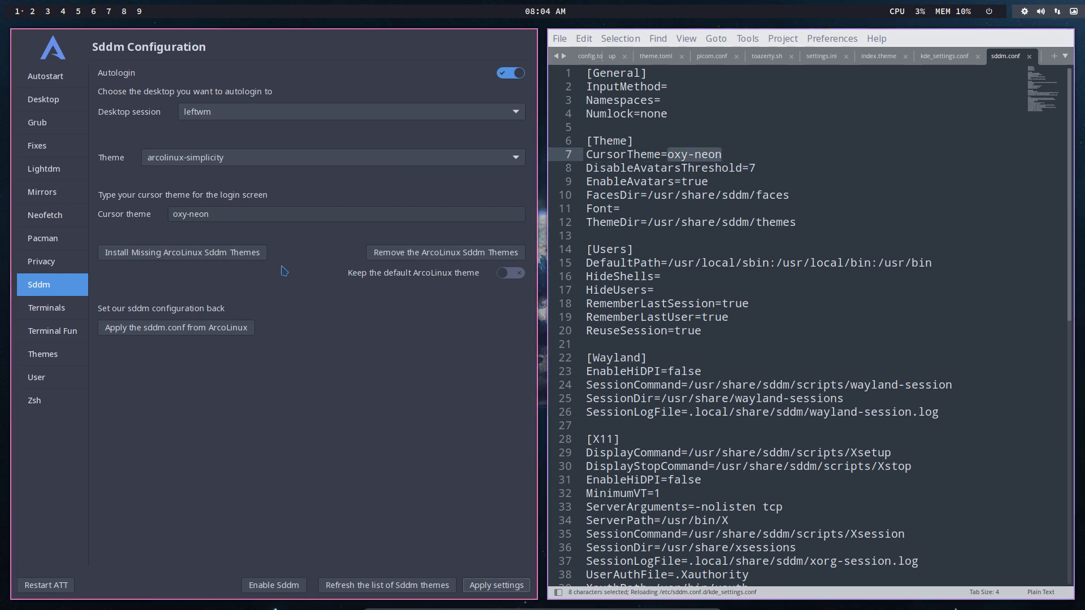
pyautogui.click(212, 211)
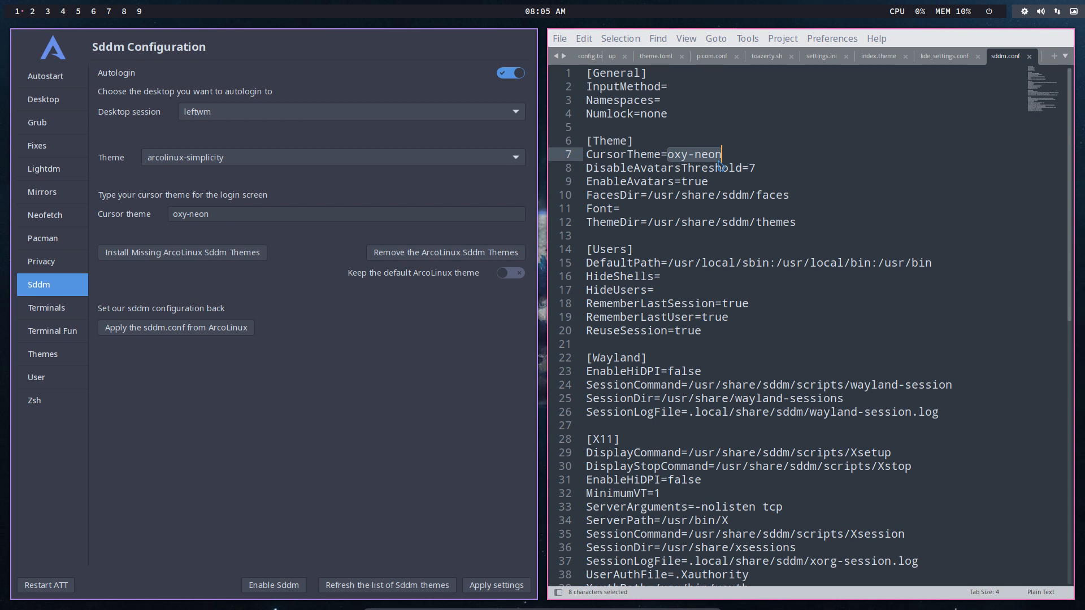
# Log out of the leftwm session and log back in by entering the account password on the login screen.
pyautogui.press('super+x')
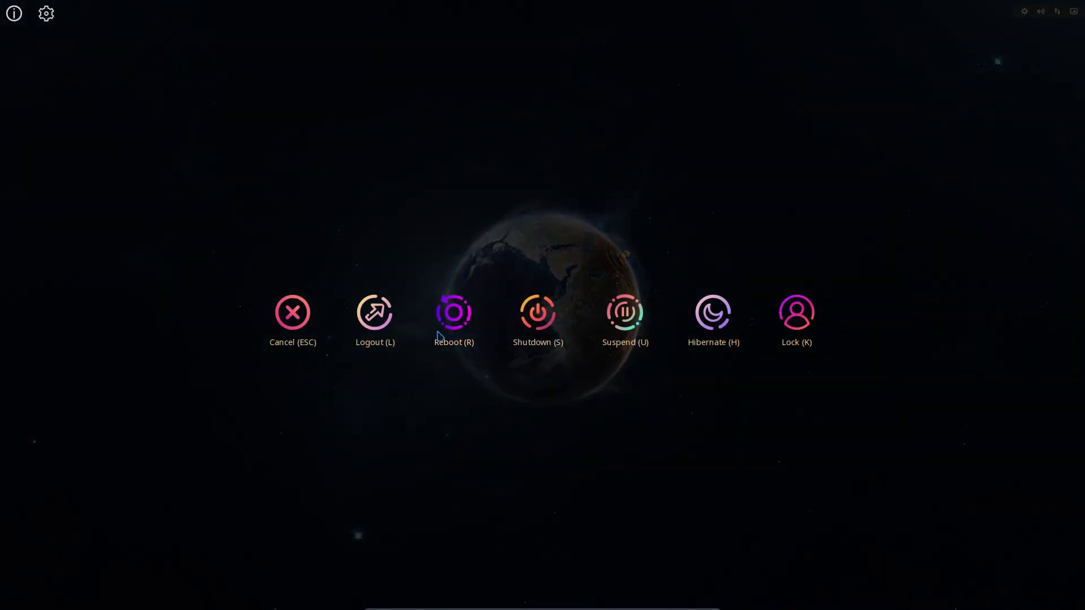
pyautogui.click(379, 321)
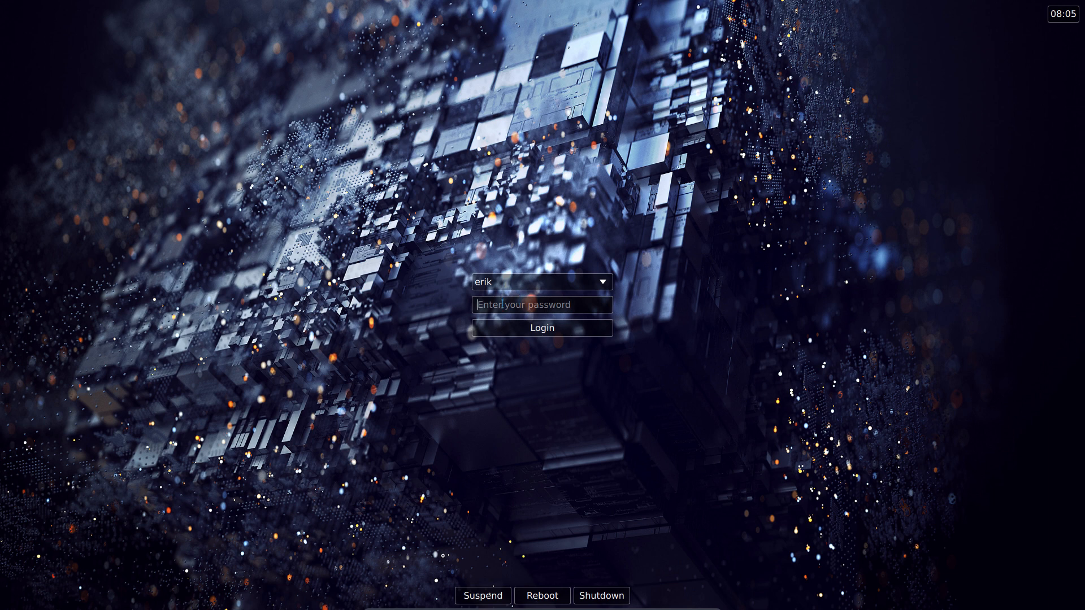
pyautogui.write('******')
pyautogui.press('Return')
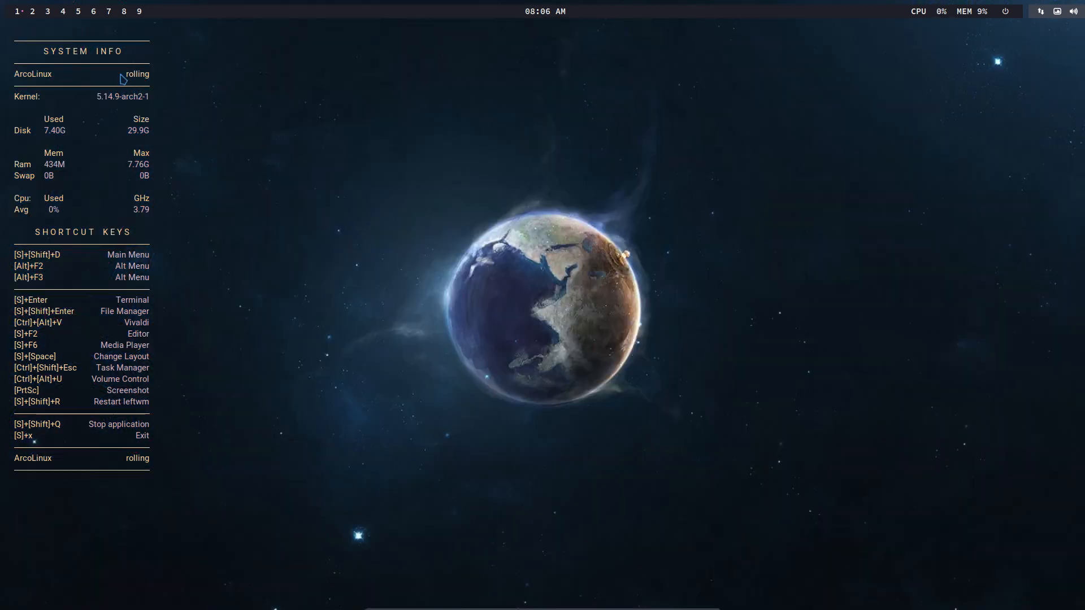
# Open Firefox on the arcolinux.com how-to-install-any-cursor-theme article and review the settings files it names, such as .gtkrc-2.0, and its troubleshooting advice.
pyautogui.hotkey('ctrl', 'alt', 'f')
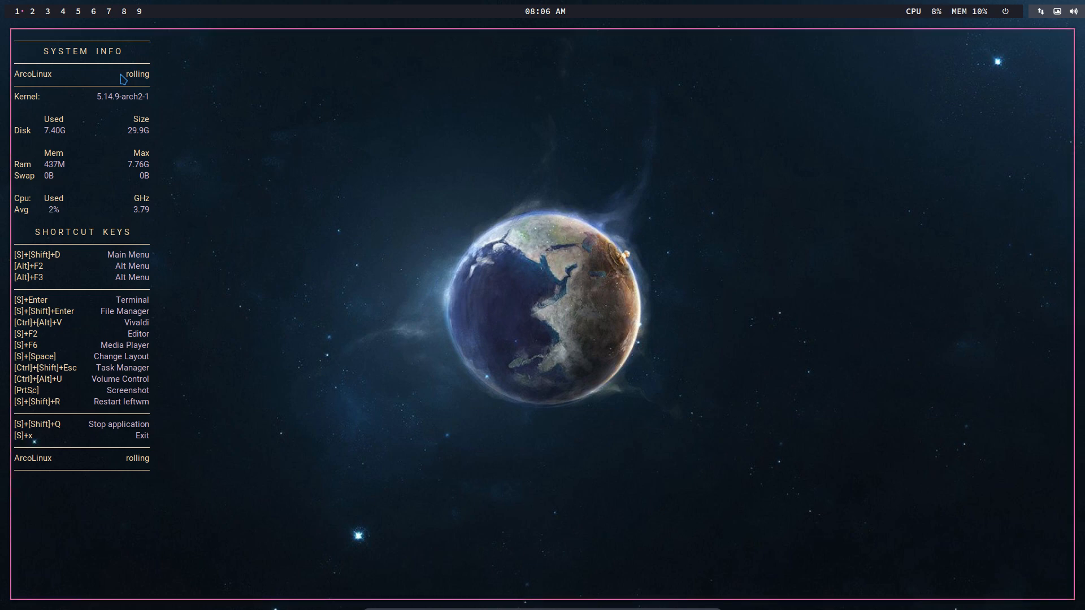
pyautogui.scroll(-15, 120, 186)
pyautogui.scroll(-5, 132, 326)
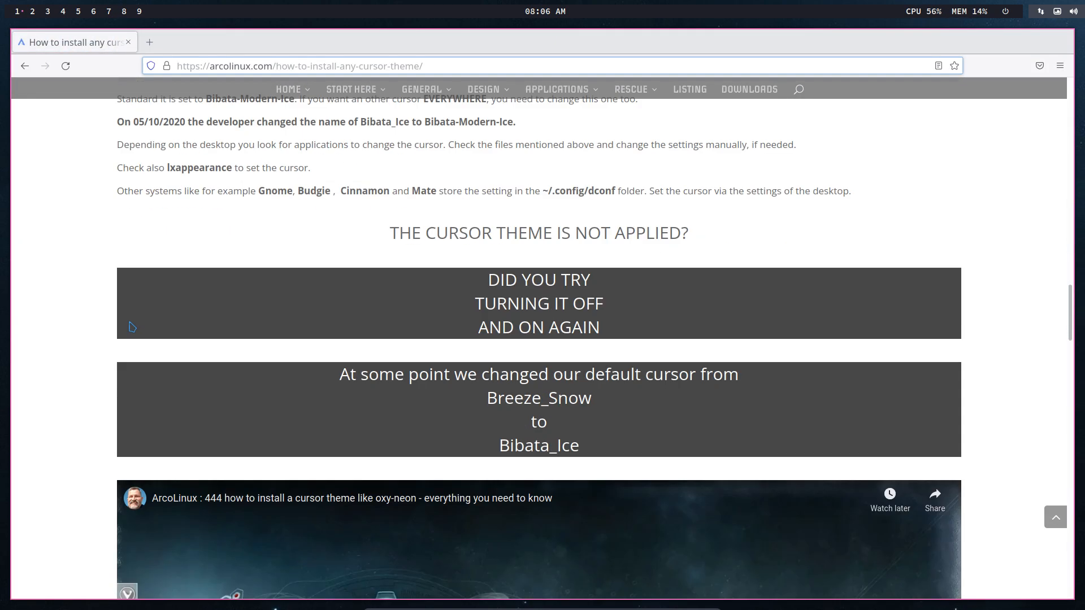
pyautogui.scroll(3, 130, 325)
pyautogui.moveTo(126, 252); pyautogui.dragTo(240, 256)
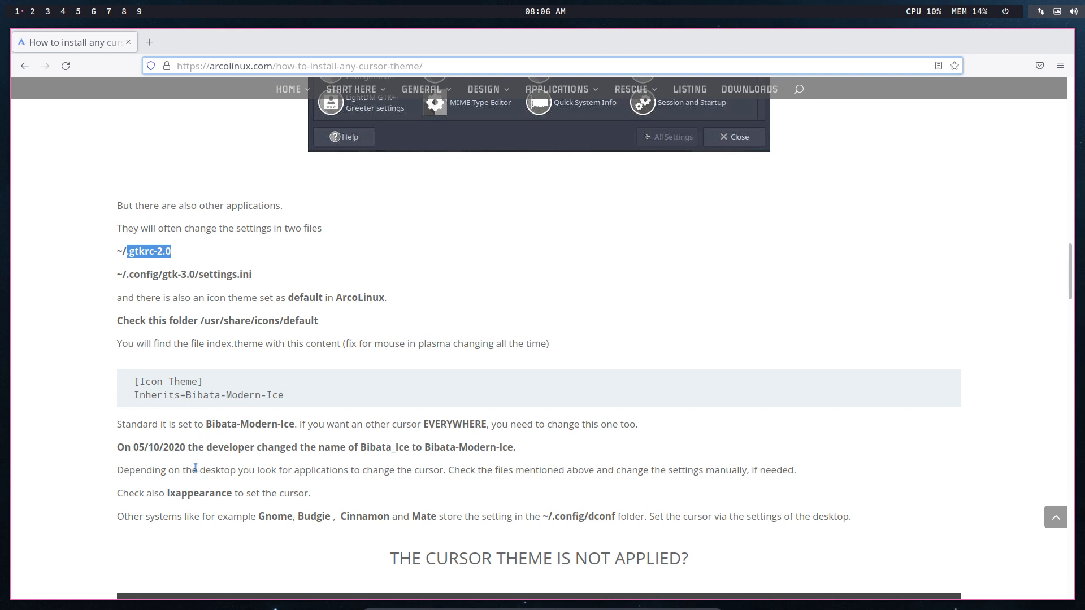
pyautogui.scroll(-5, 195, 468)
pyautogui.scroll(-3, 199, 473)
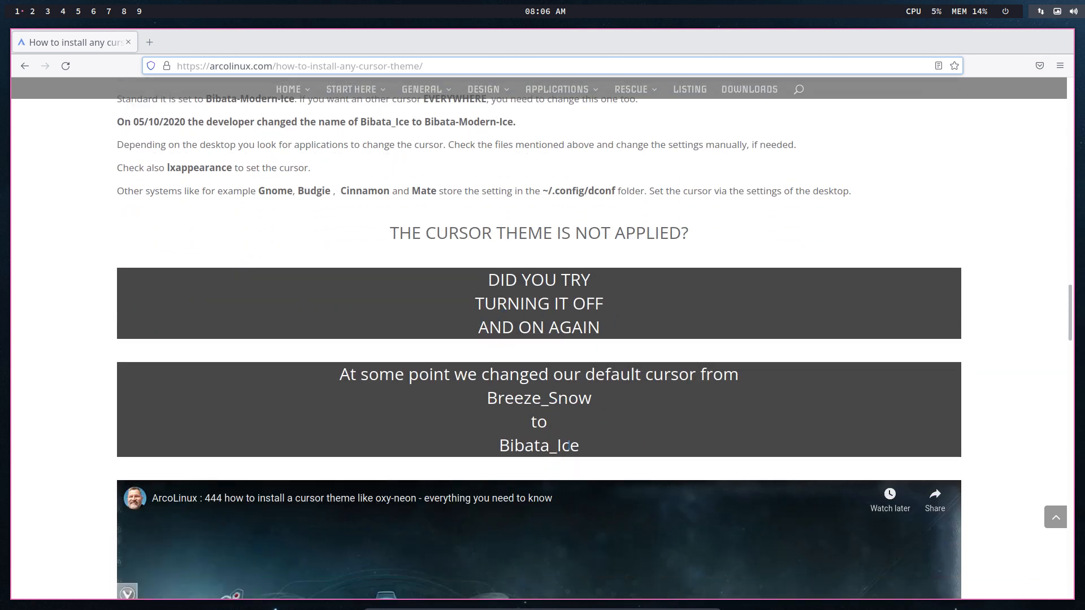
pyautogui.scroll(-5, 573, 450)
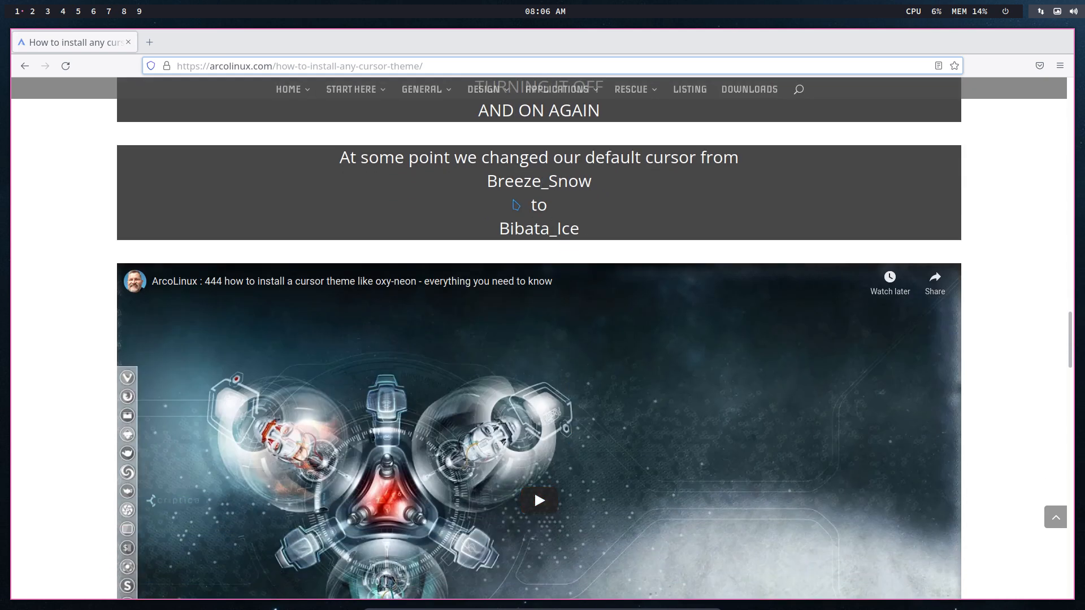
# Open a file manager beside the article and read its remaining sections on the PKGBUILD, oxy-neon installation and the Bibata name change.
pyautogui.press('super+shift+Return')
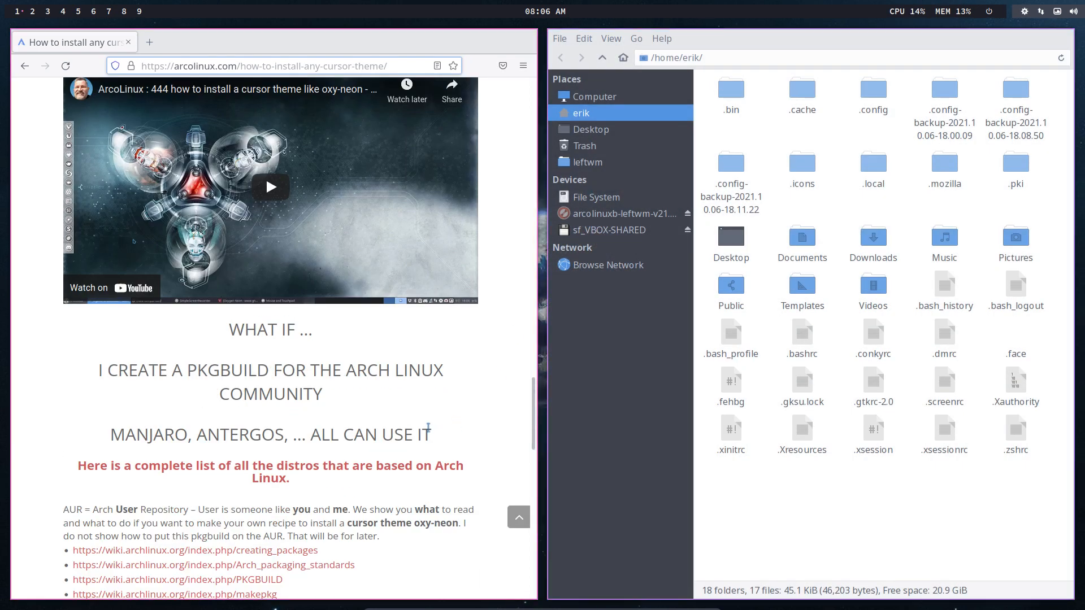
pyautogui.scroll(-10, 428, 428)
pyautogui.scroll(5, 429, 428)
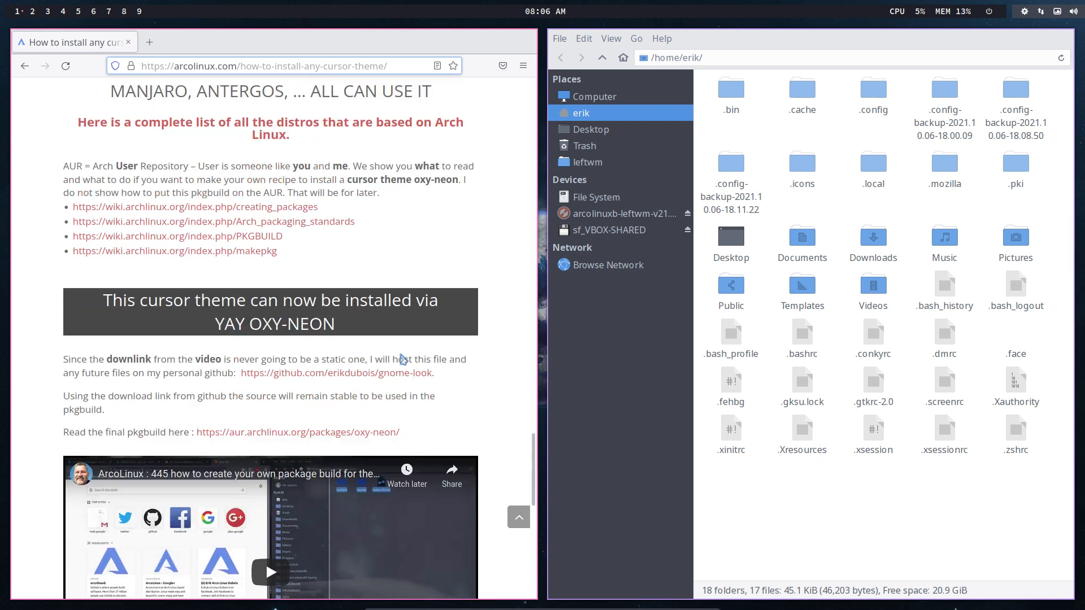
pyautogui.scroll(10, 403, 359)
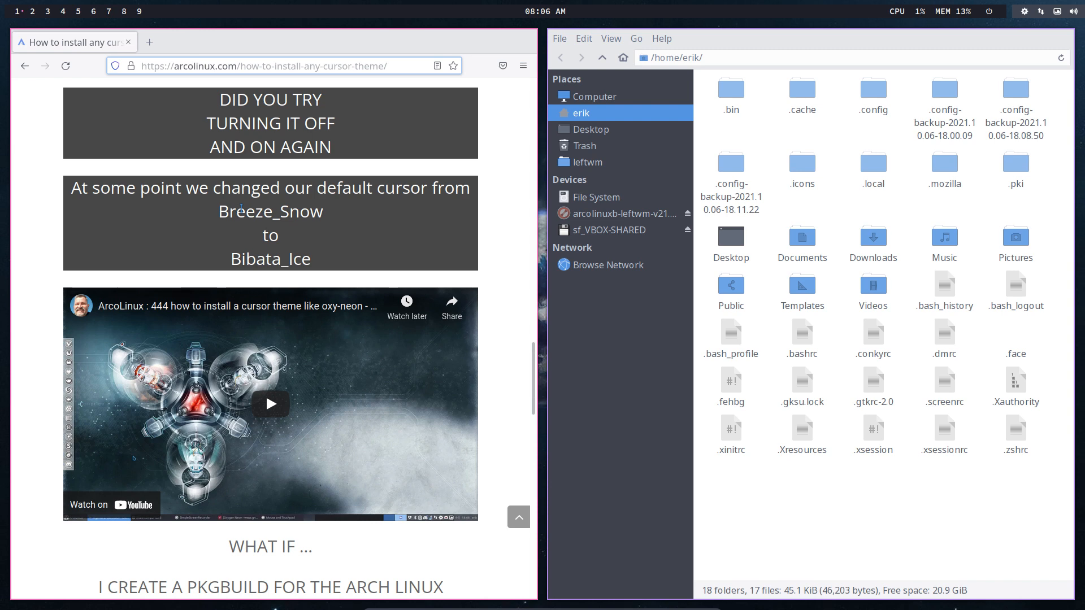
pyautogui.scroll(-3, 241, 209)
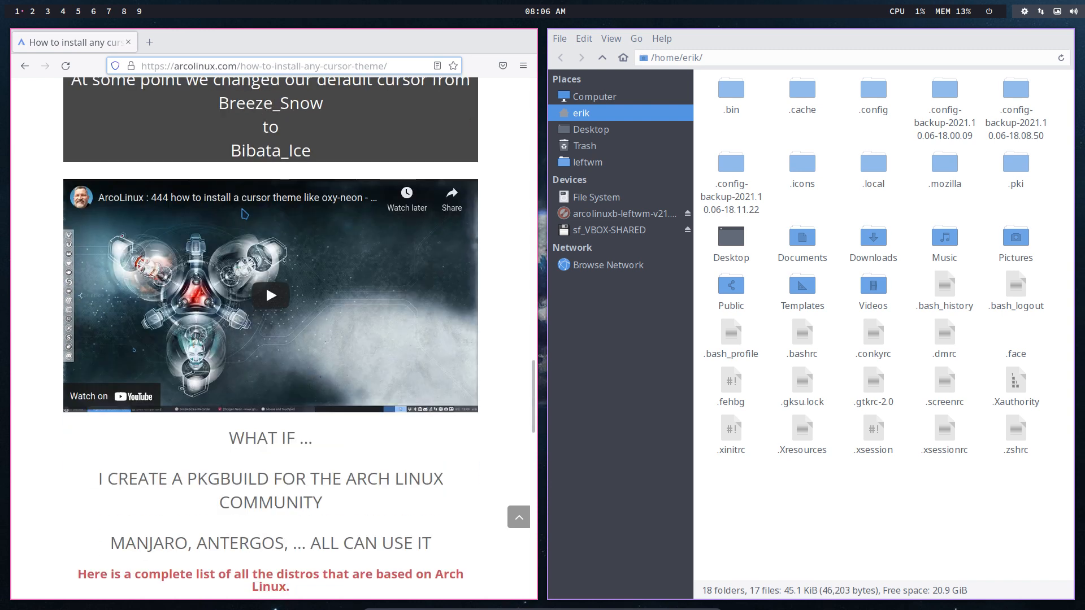
pyautogui.scroll(-6, 244, 214)
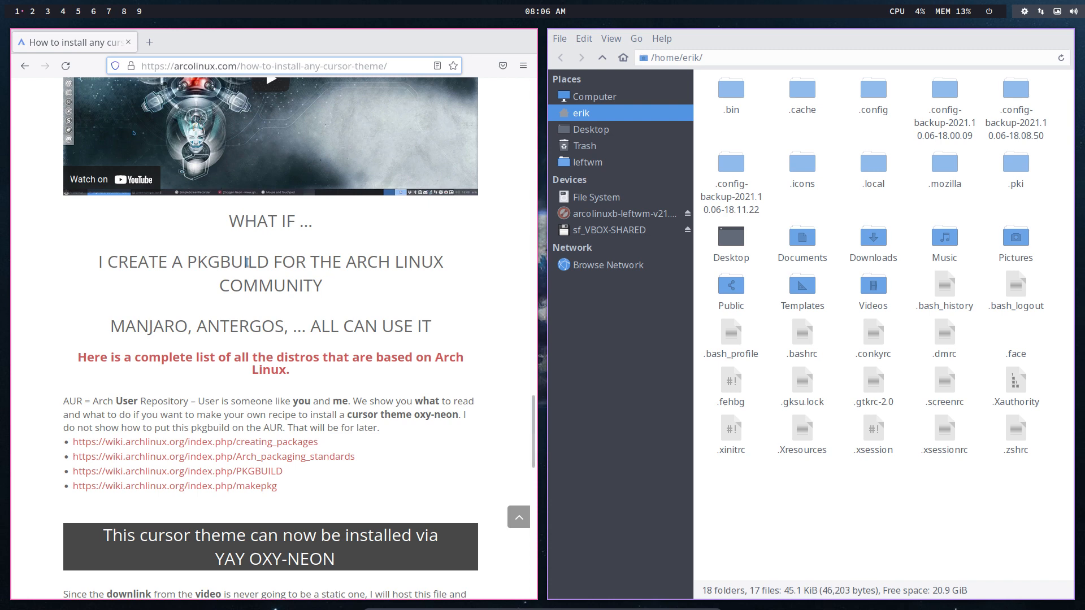
pyautogui.scroll(-6, 246, 263)
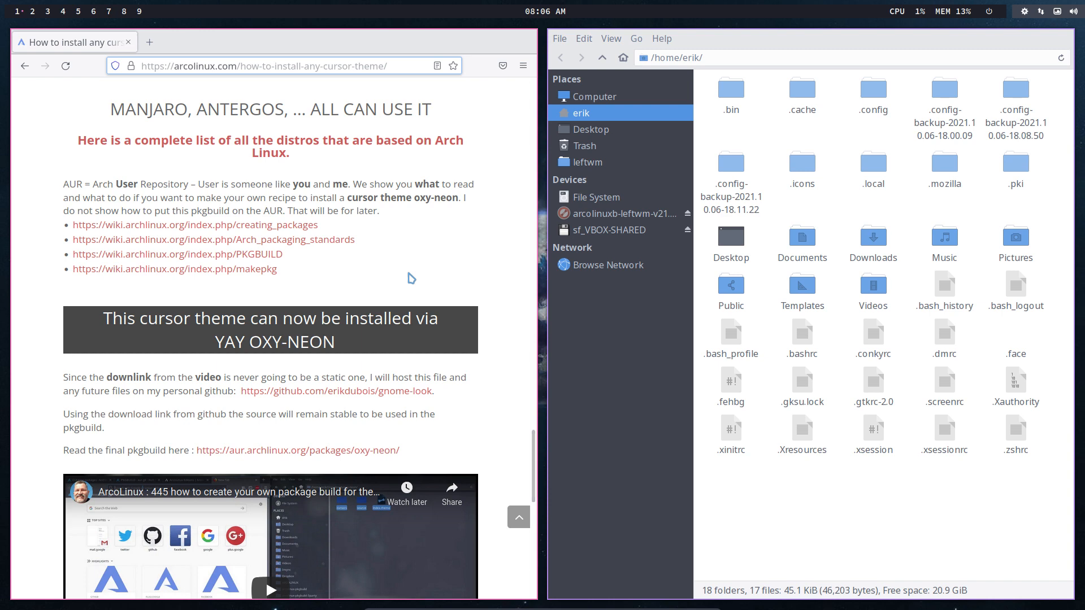
pyautogui.scroll(-9, 411, 279)
pyautogui.scroll(-7, 410, 279)
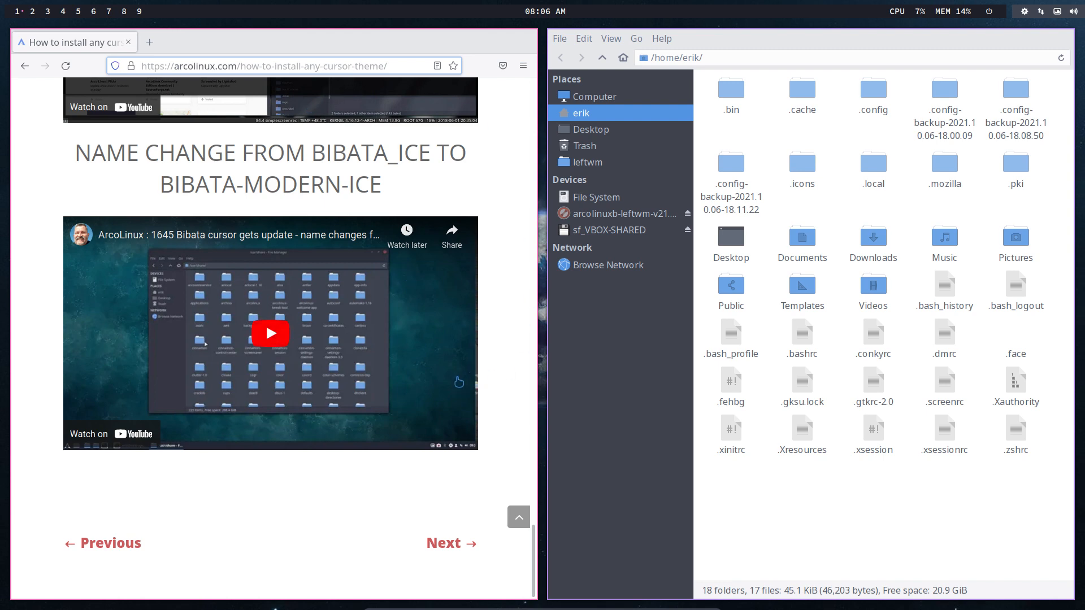
# Close both the browser and file manager windows.
pyautogui.press('super+shift+q')
pyautogui.press('super+shift+q')
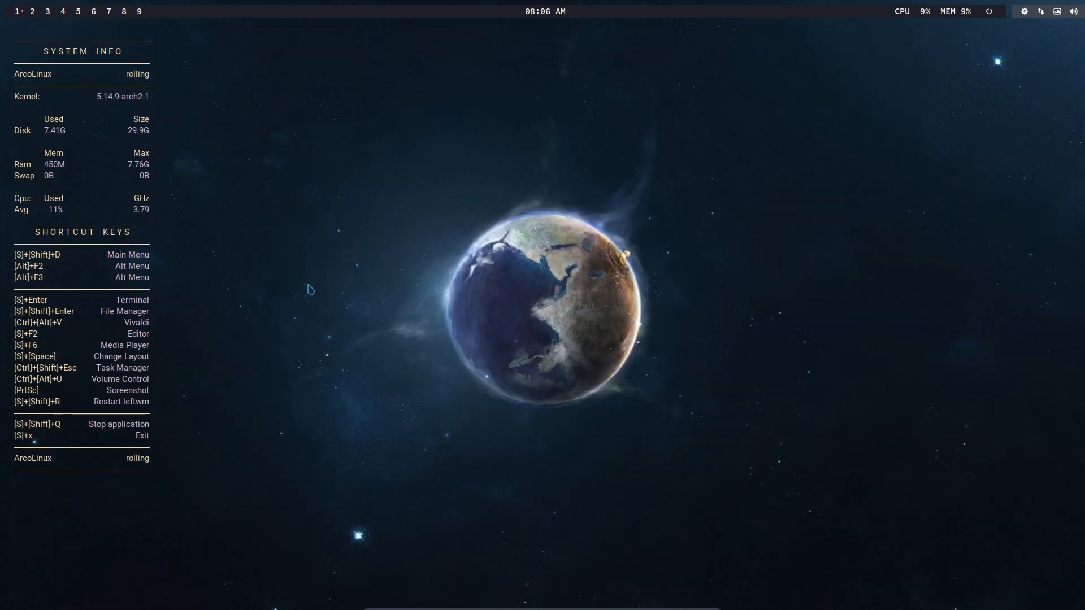
# Hide the desktop system-info overlay, open the file manager and locate the config file in the .config/polybar folder.
pyautogui.press('super+c')
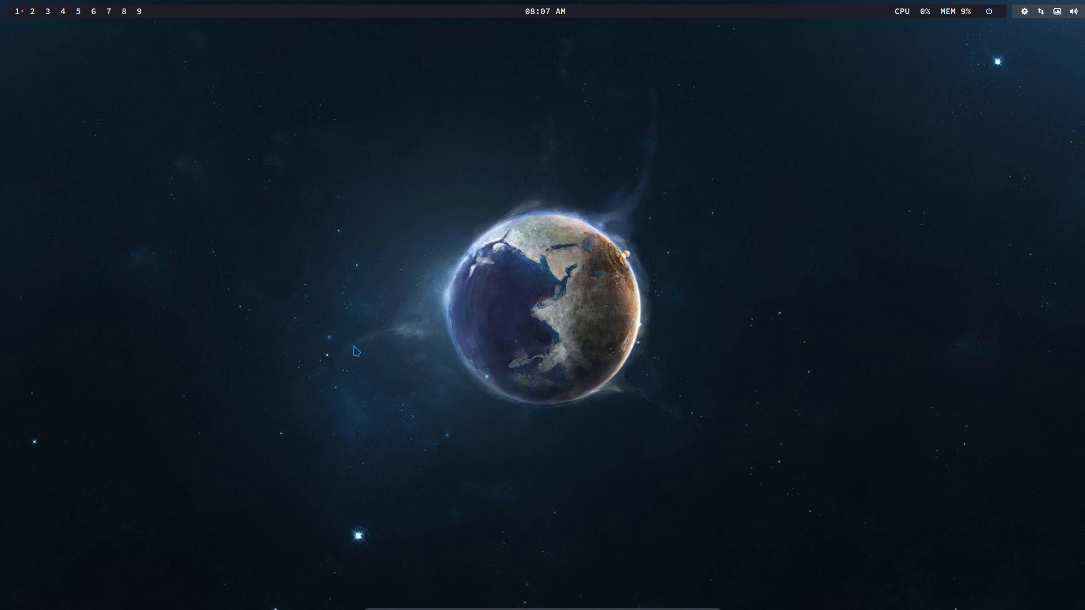
pyautogui.press('super+shift+Return')
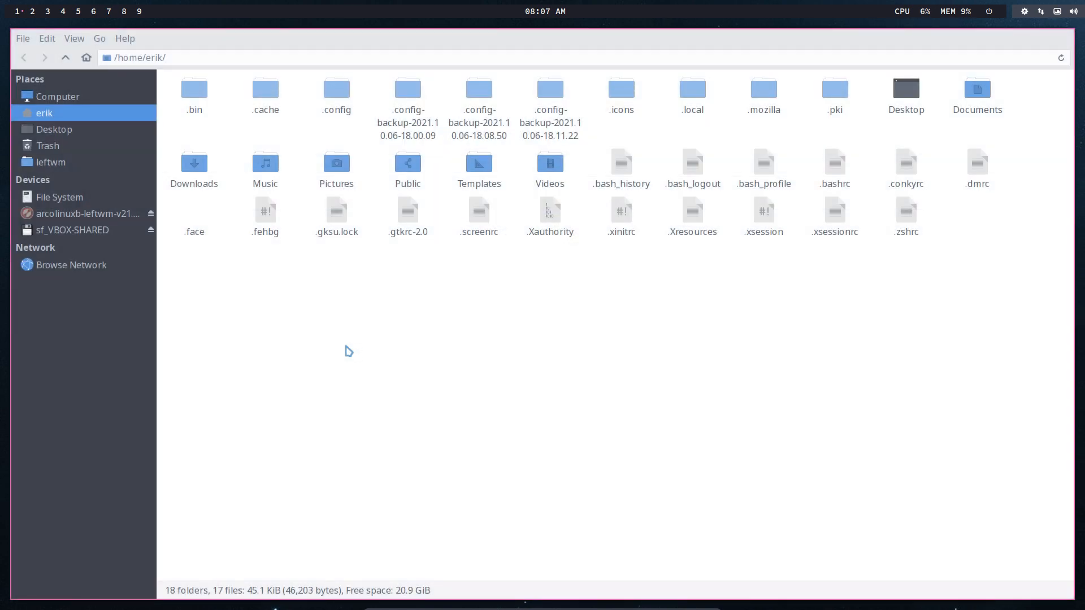
pyautogui.doubleClick(333, 96)
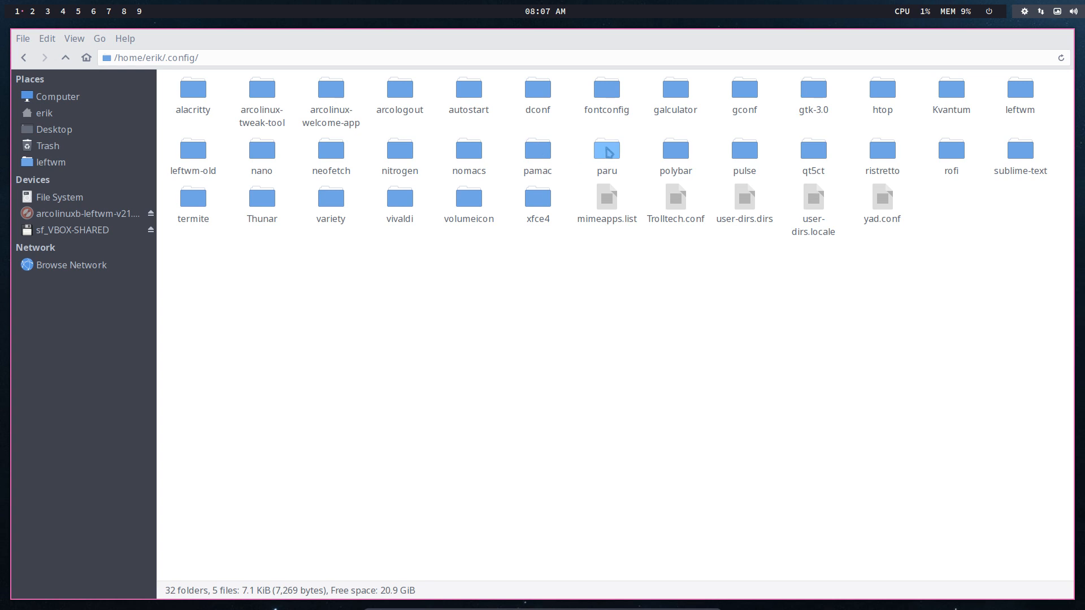
pyautogui.doubleClick(678, 151)
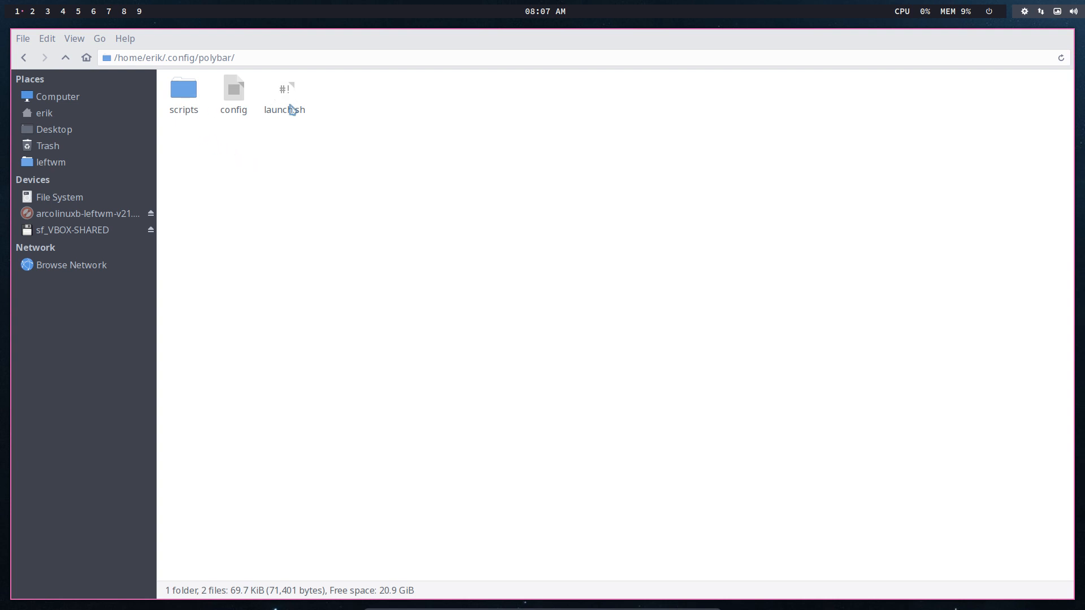
pyautogui.click(233, 93)
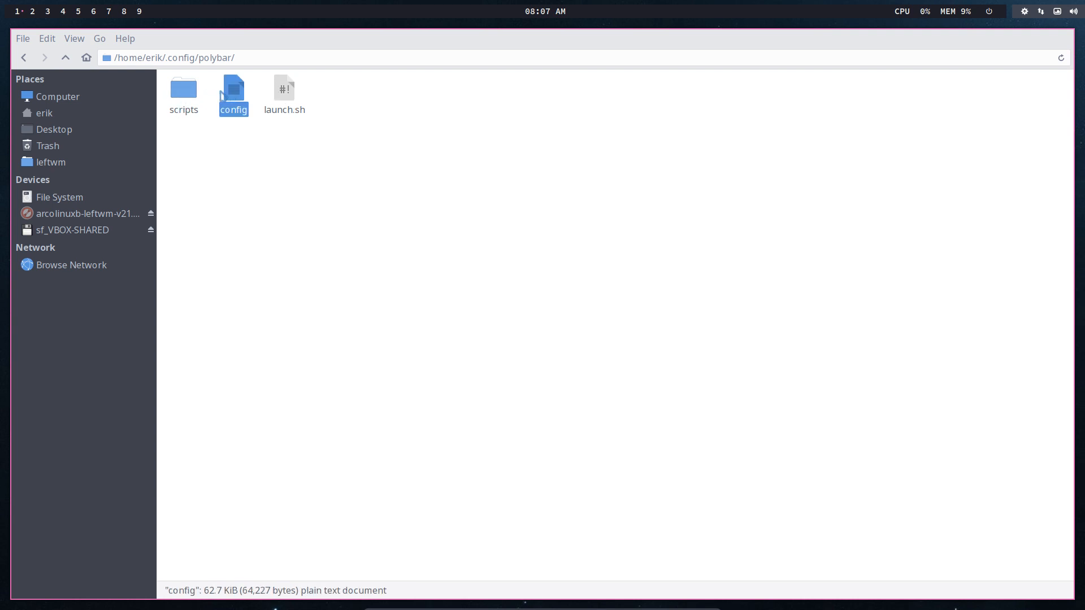
# Go to .config/leftwm/themes and select the current link to check which theme it points to.
pyautogui.click(68, 60)
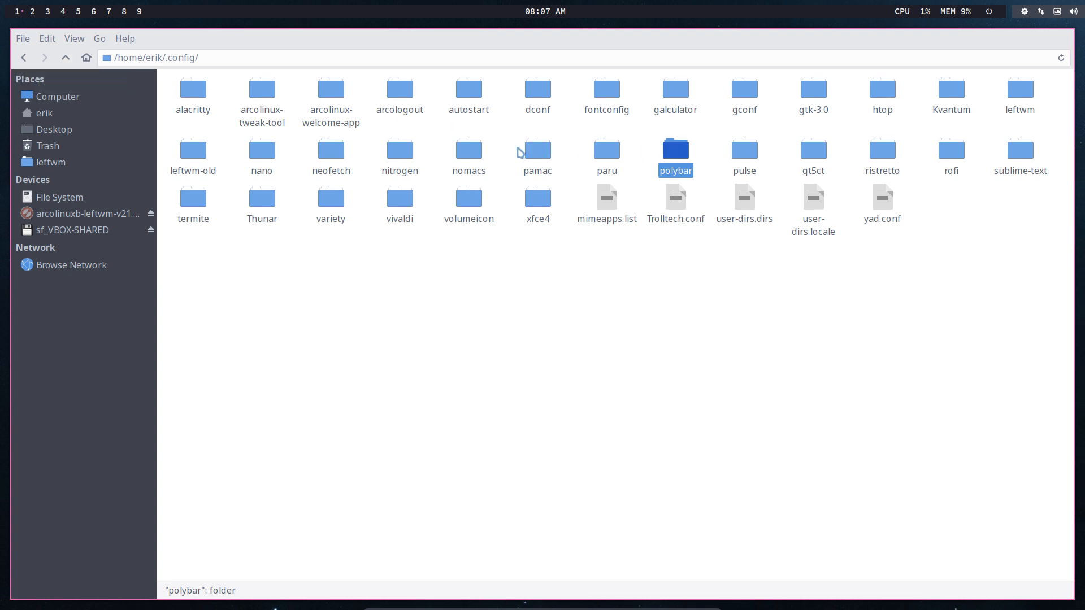
pyautogui.doubleClick(1019, 100)
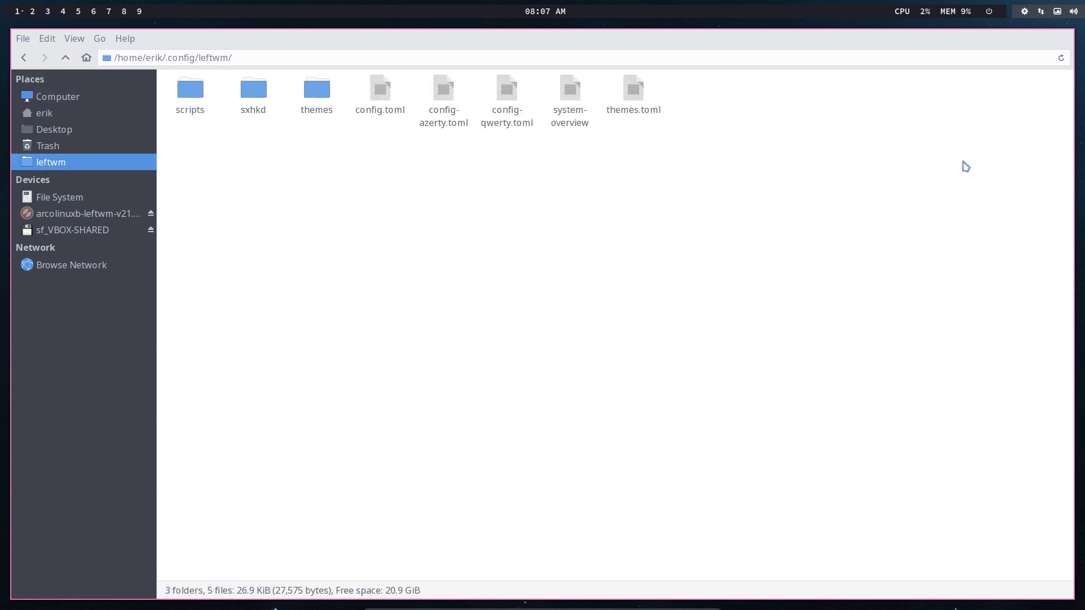
pyautogui.click(320, 97)
pyautogui.doubleClick(320, 97)
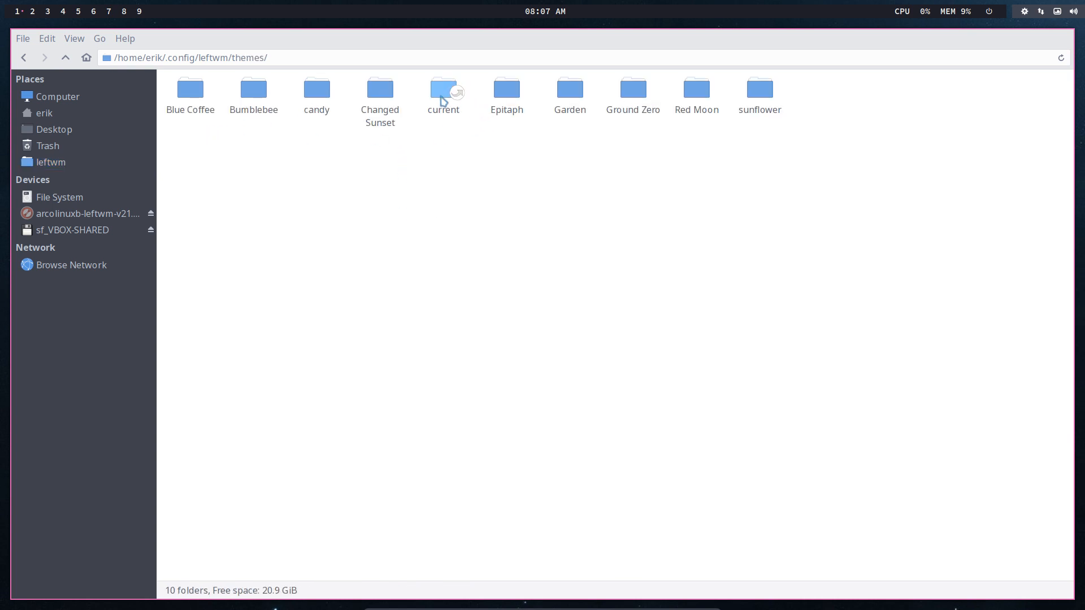
pyautogui.click(450, 92)
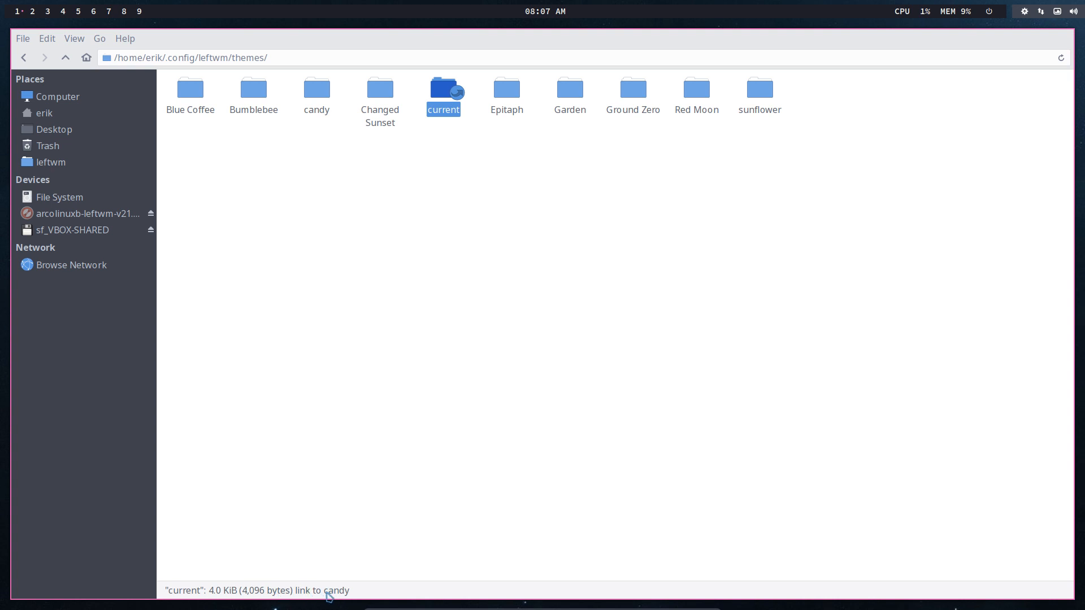
# Open the polybar.config file from the candy theme folder in the text editor.
pyautogui.doubleClick(320, 97)
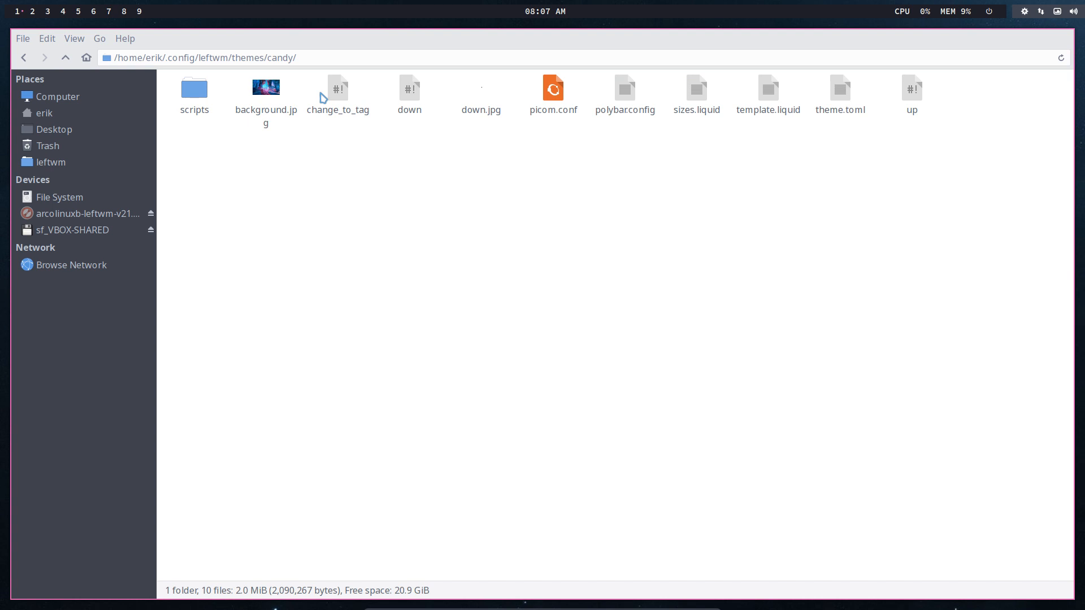
pyautogui.click(626, 92)
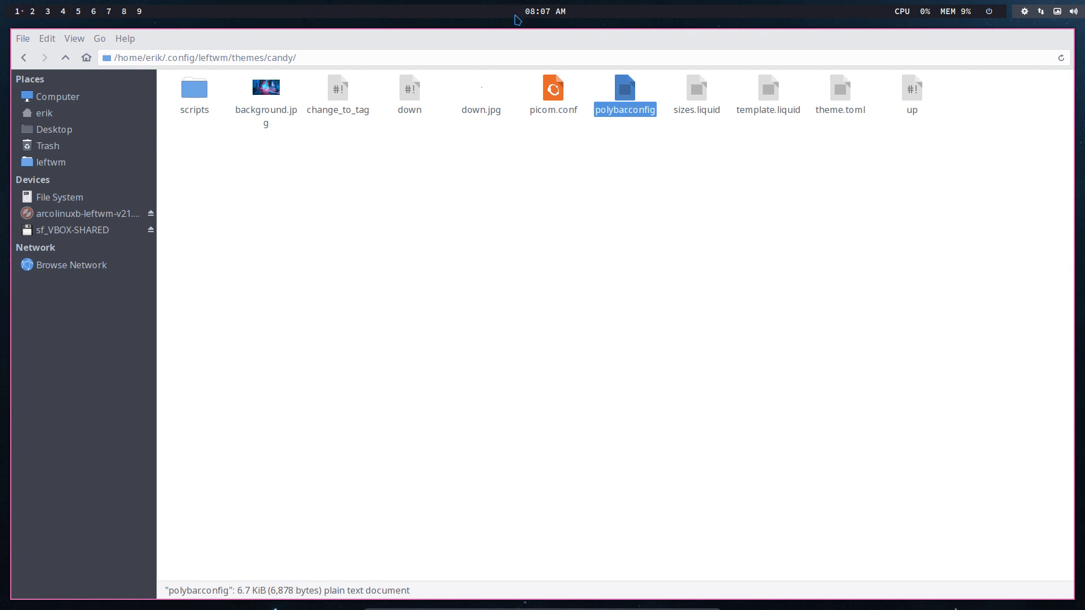
pyautogui.doubleClick(626, 96)
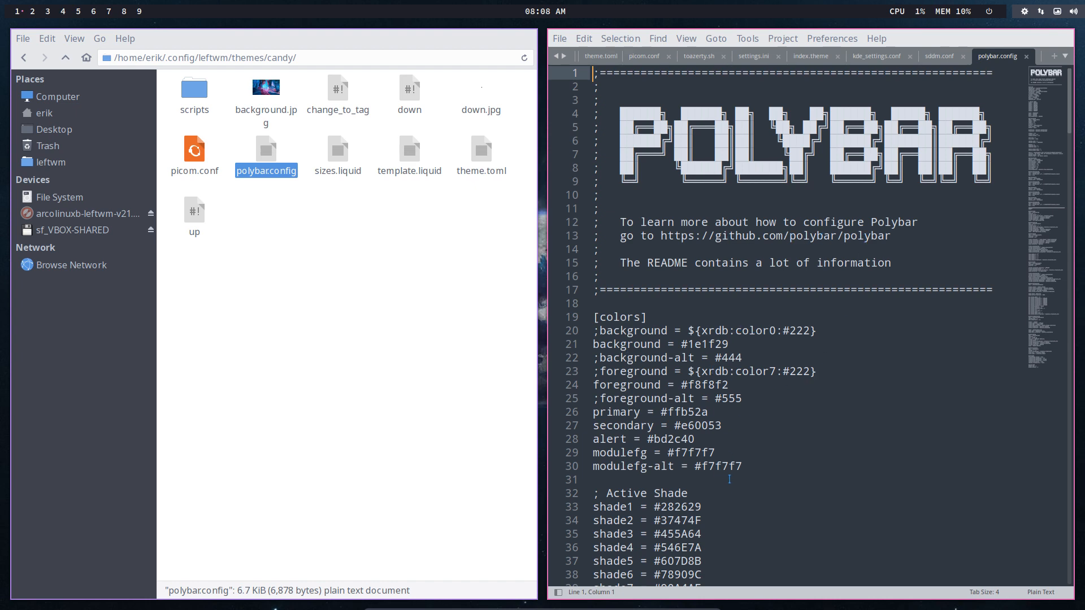
# Set bottom to true in the bar/barbase section of polybar.config, save the file and reload leftwm.
pyautogui.scroll(-14, 727, 502)
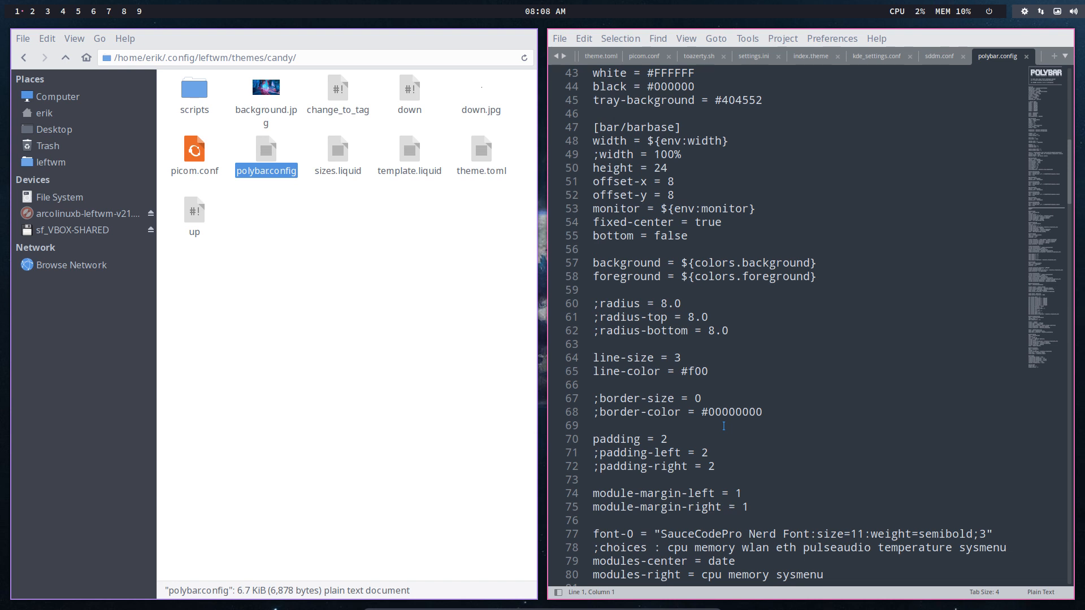
pyautogui.scroll(1, 711, 414)
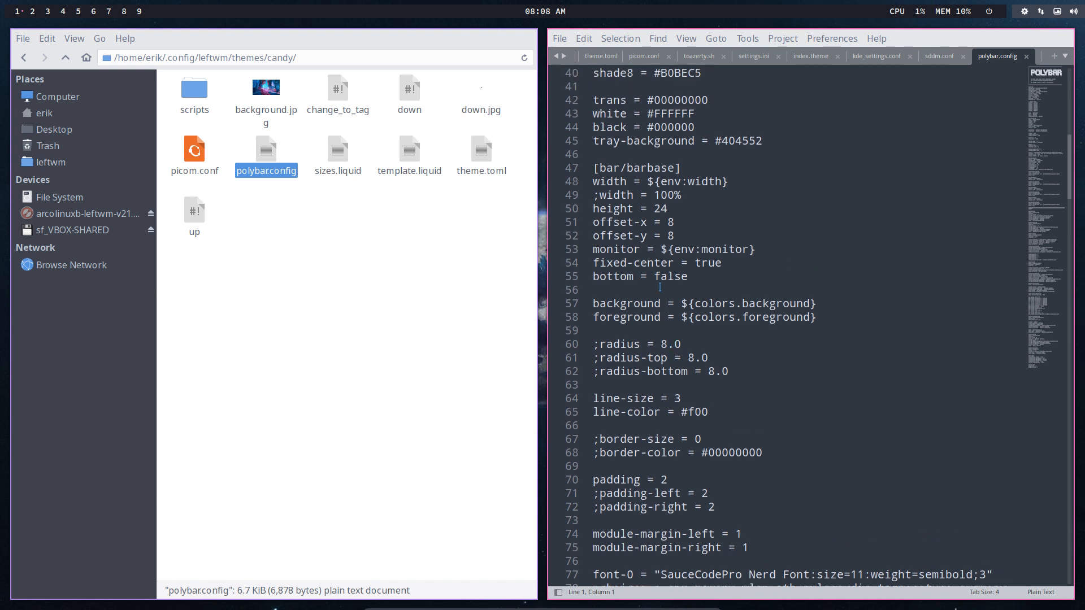
pyautogui.click(660, 263)
pyautogui.doubleClick(669, 277)
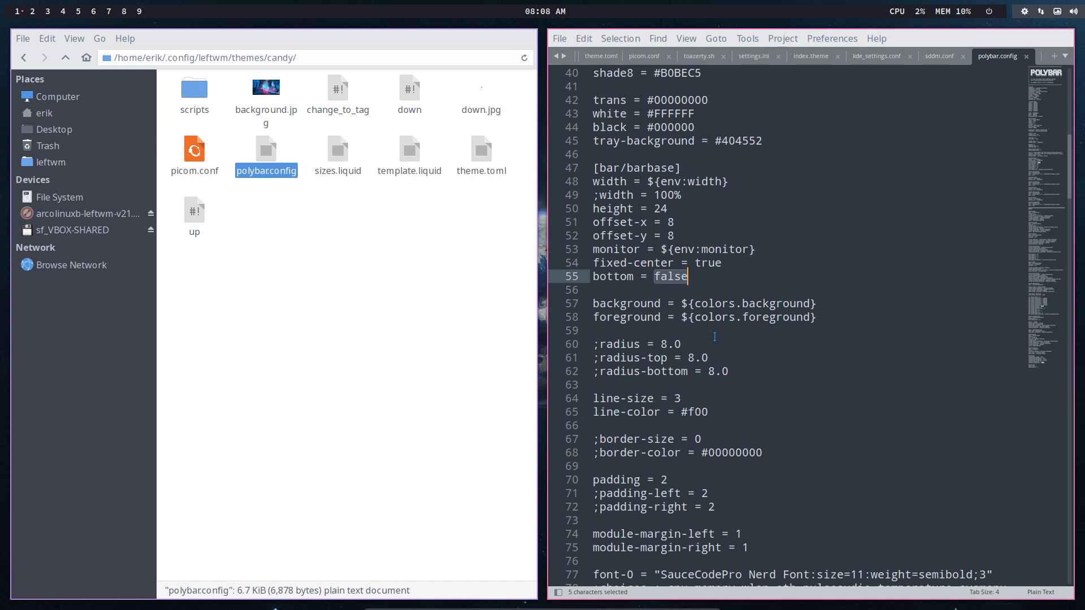
pyautogui.write('true')
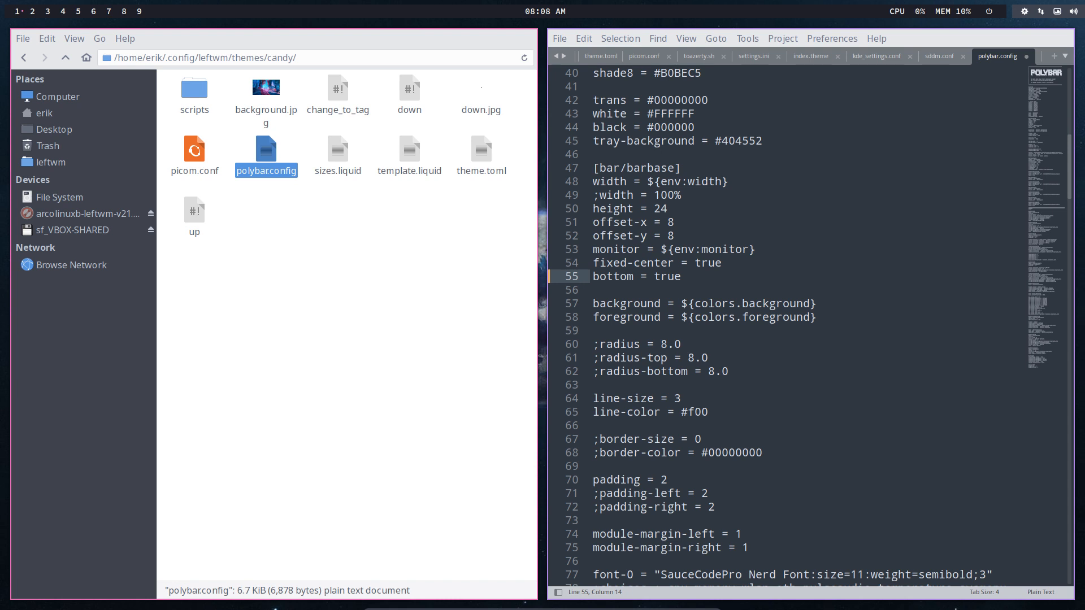
pyautogui.click(699, 321)
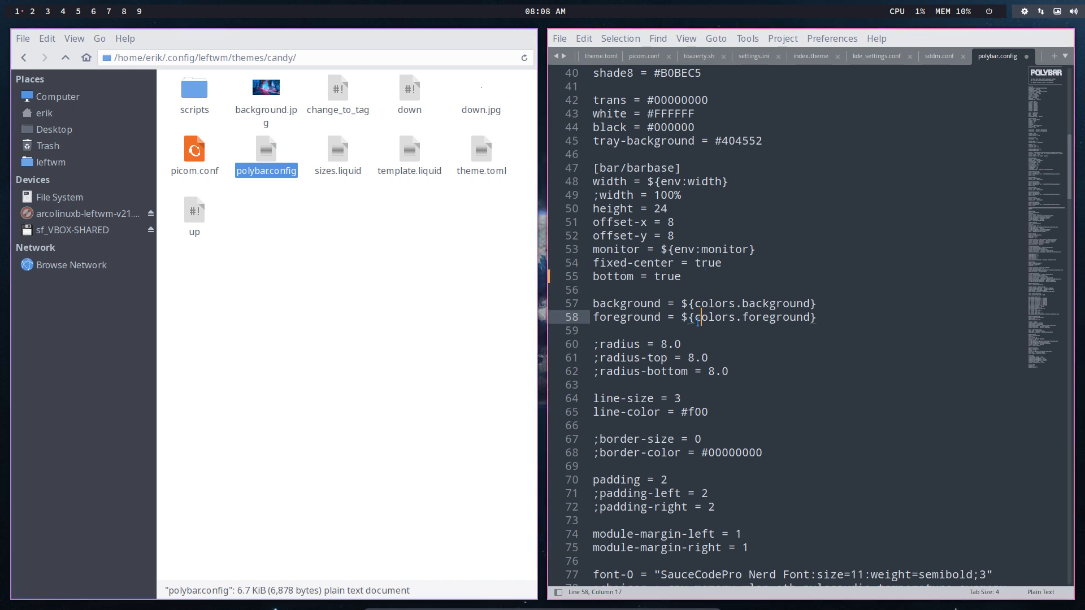
pyautogui.hotkey('ctrl', 's')
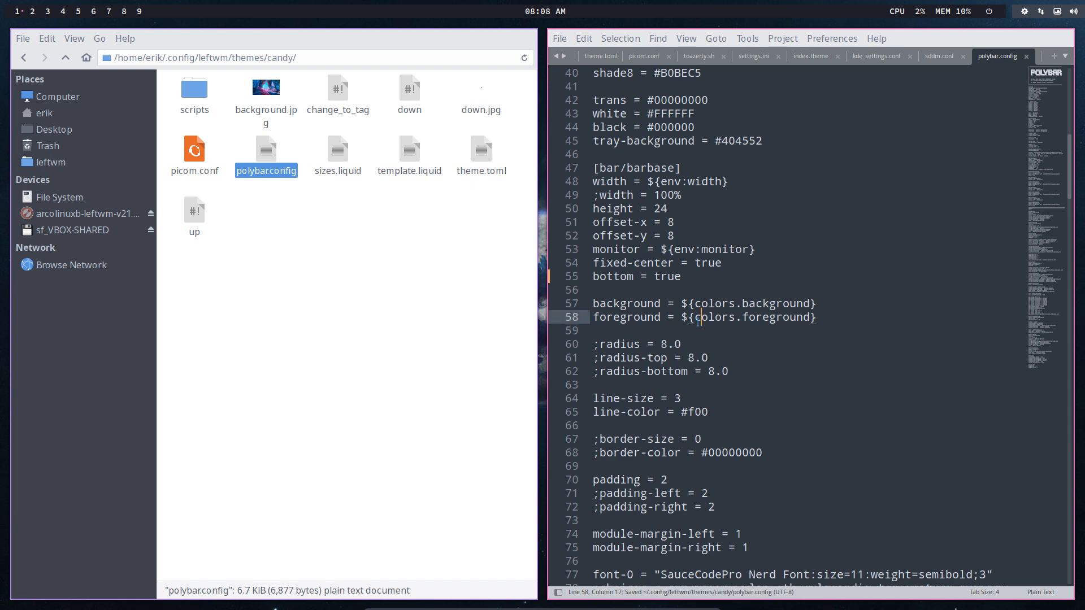
pyautogui.press('super+shift+r')
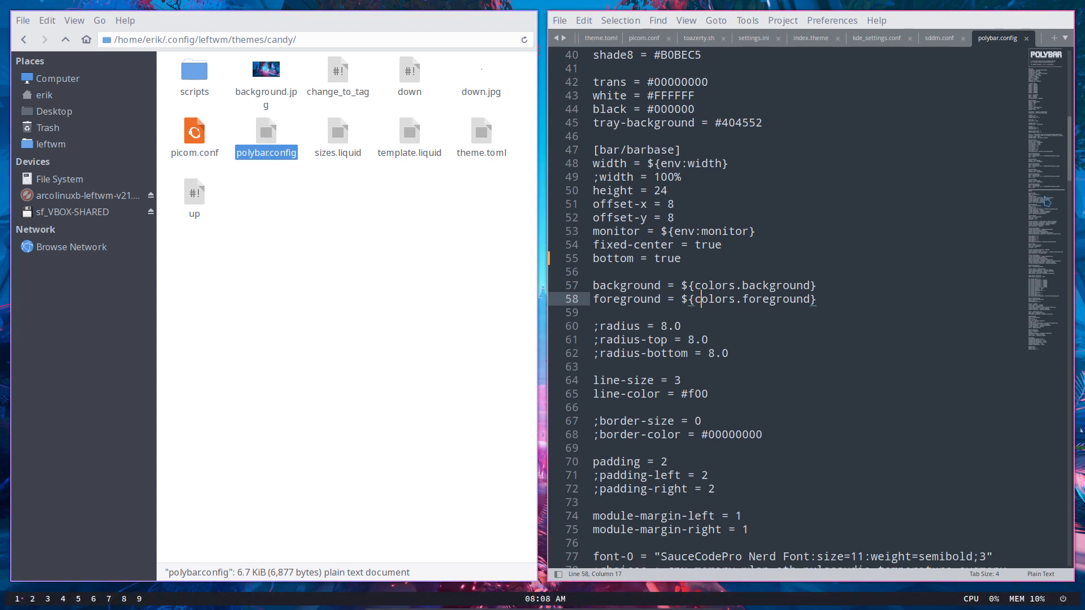
pyautogui.click(411, 77)
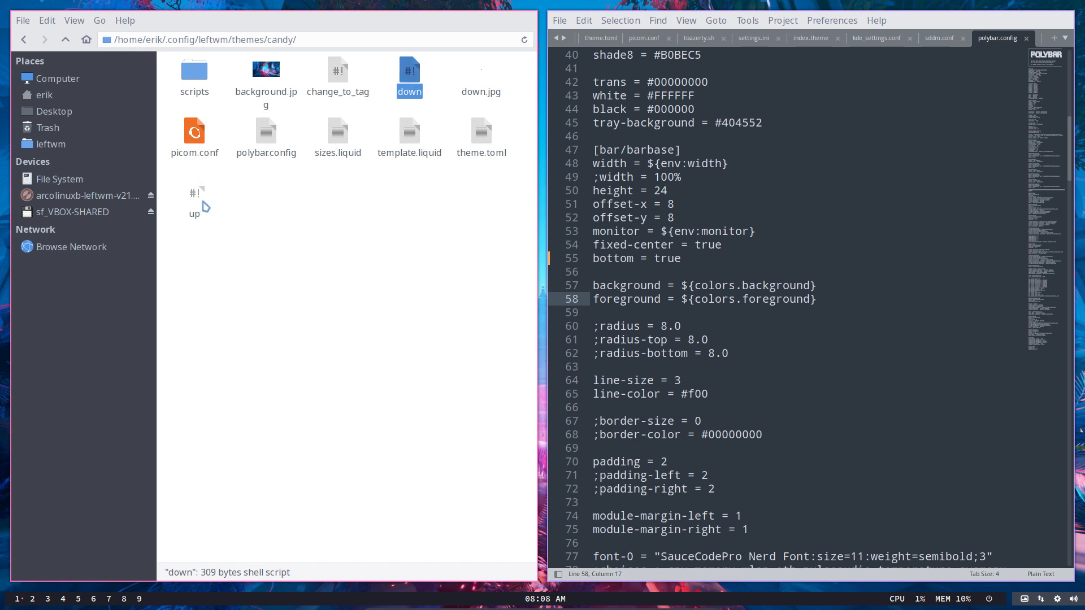
pyautogui.moveTo(620, 599)
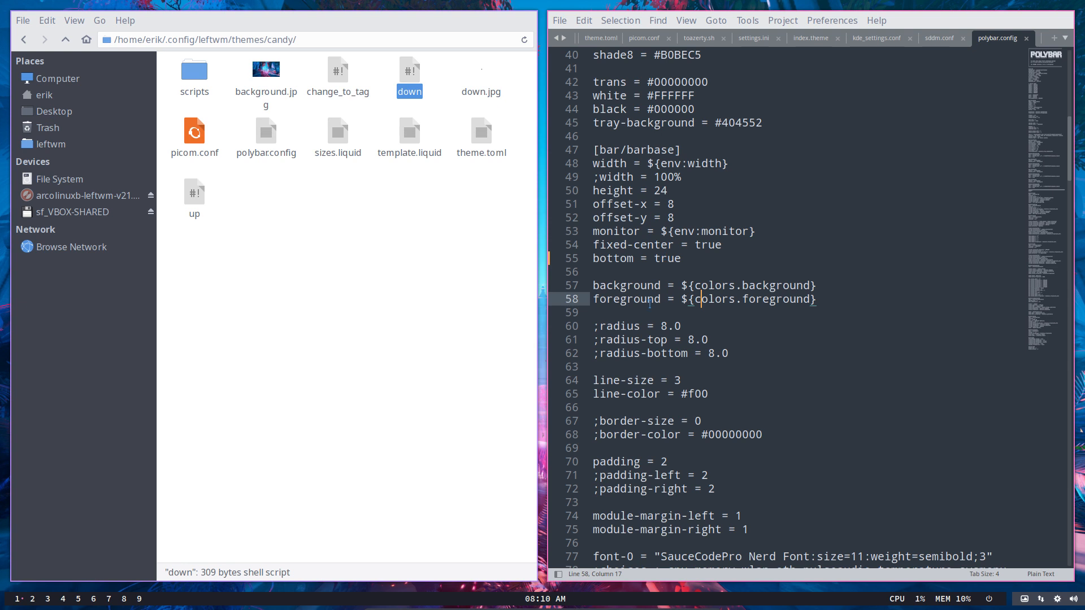
# Set the height in the bar/barbase section to 40, save polybar.config and reload leftwm.
pyautogui.scroll(1, 649, 304)
pyautogui.scroll(1, 628, 307)
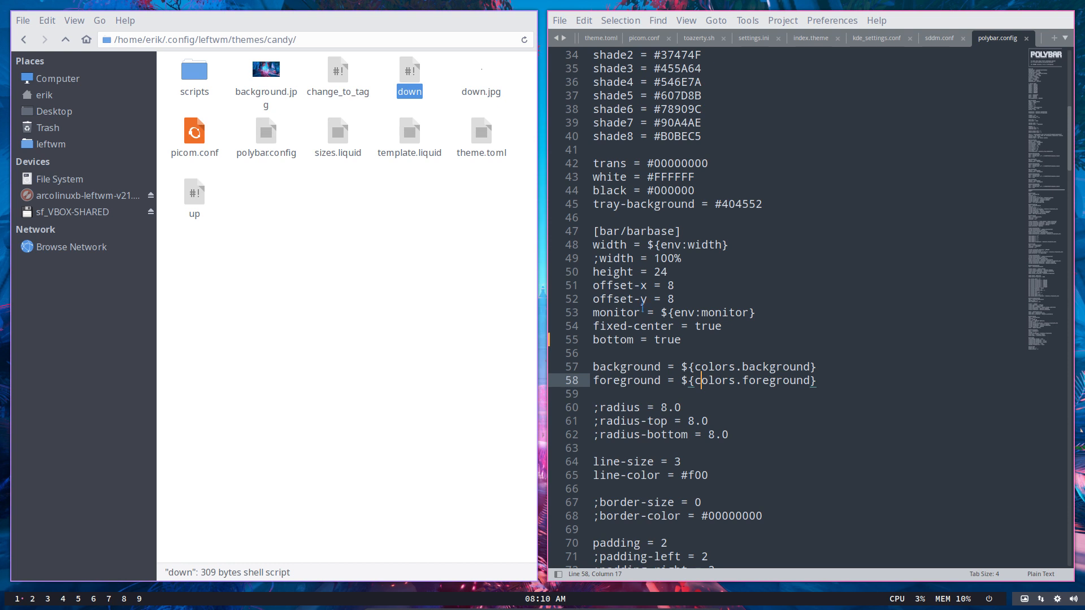
pyautogui.click(674, 273)
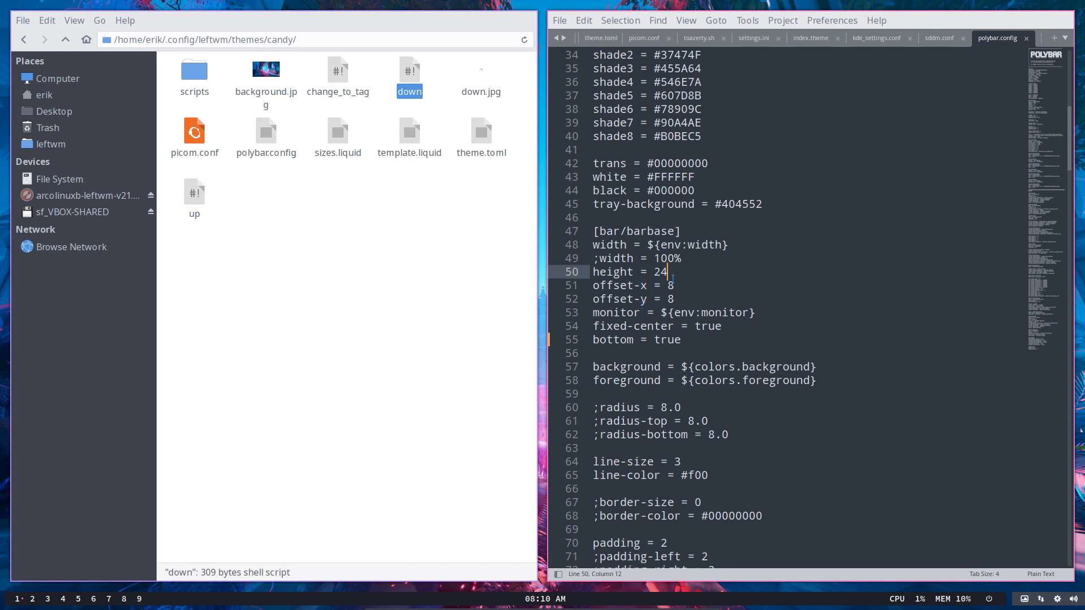
pyautogui.press('BackSpace')
pyautogui.press('BackSpace')
pyautogui.write('40')
pyautogui.hotkey('ctrl', 's')
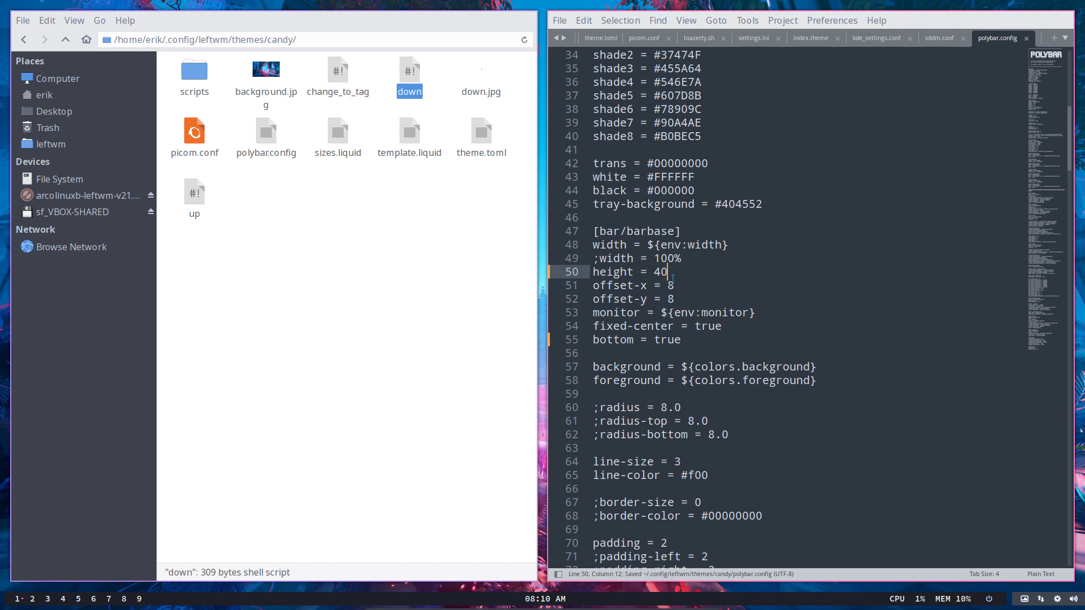
pyautogui.press('super+shift+r')
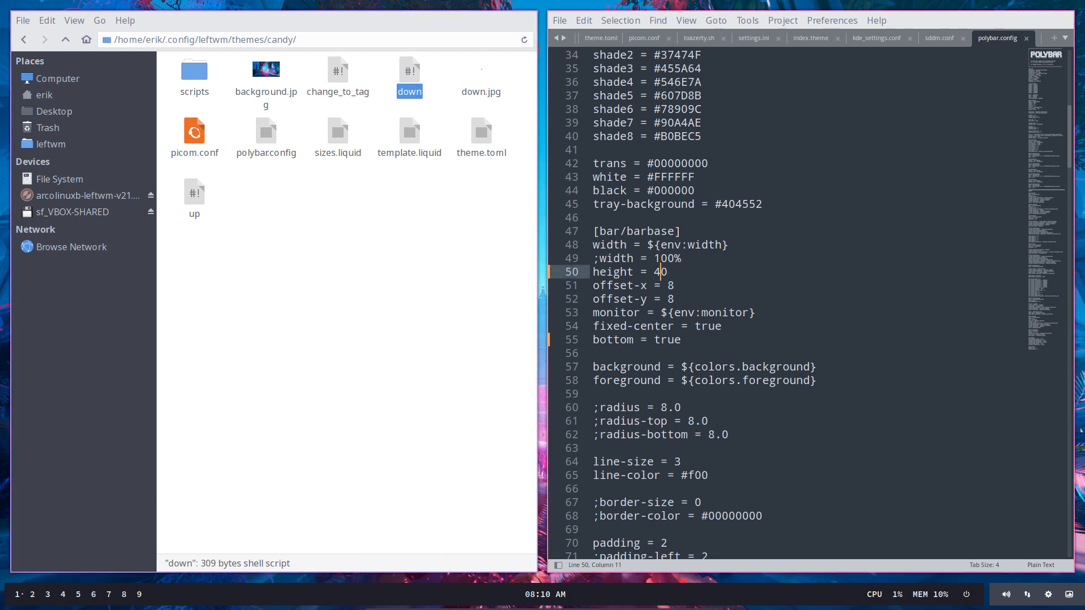
# Set the bar height to 80 in polybar.config and save the file.
pyautogui.press('BackSpace')
pyautogui.write('8')
pyautogui.hotkey('ctrl', 's')
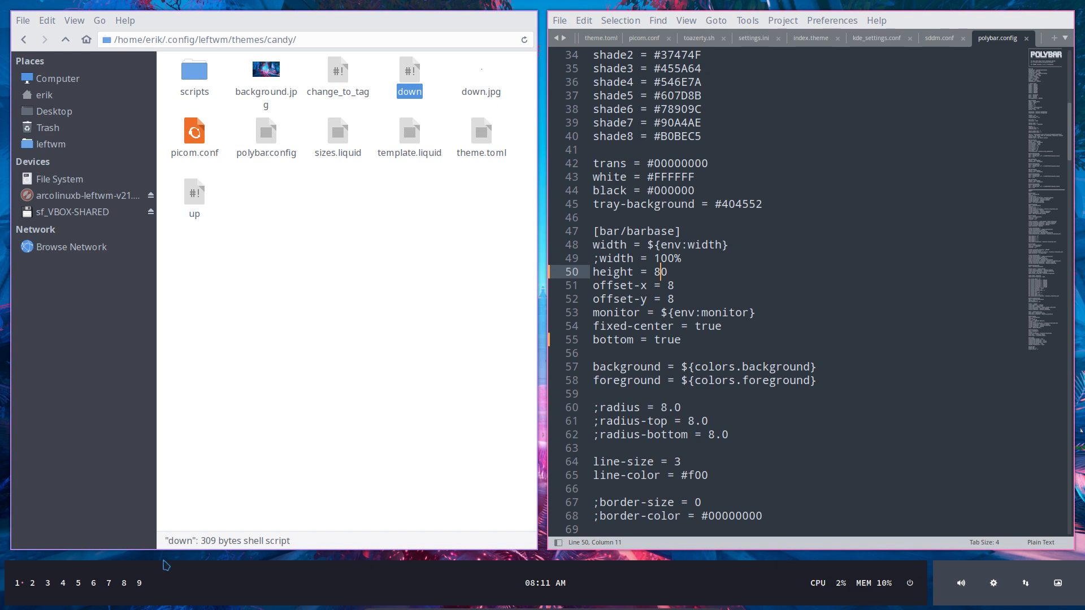
# Undo the edits made to polybar.config, re-enter true for the bottom option and save the file.
pyautogui.click(743, 265)
pyautogui.hotkey('ctrl', 'z')
pyautogui.hotkey('ctrl', 'z')
pyautogui.hotkey('ctrl', 'z')
pyautogui.hotkey('ctrl', 'z')
pyautogui.hotkey('ctrl', 'z')
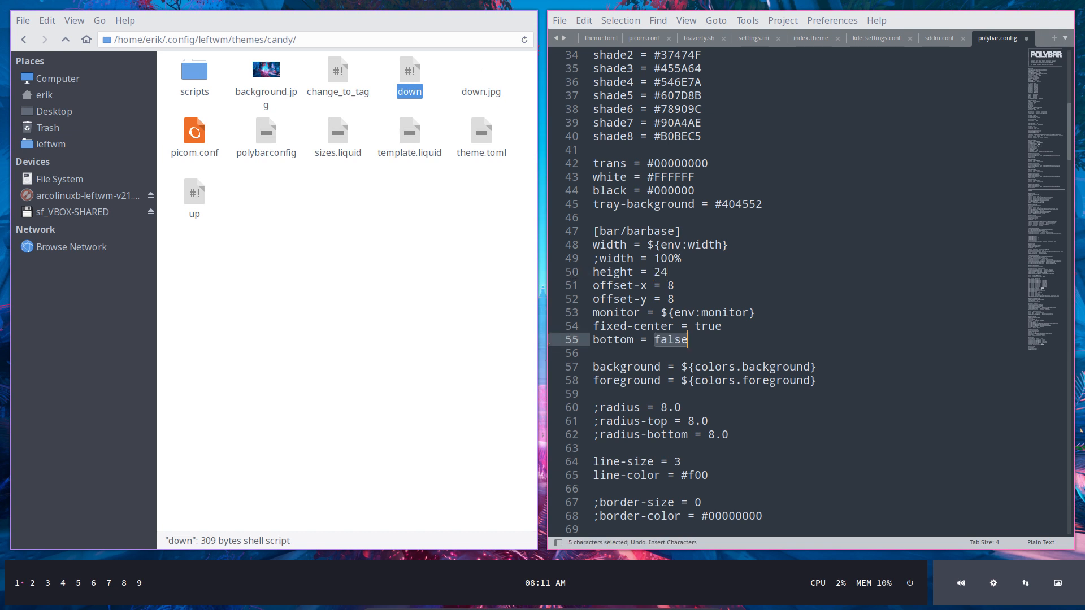
pyautogui.write('true')
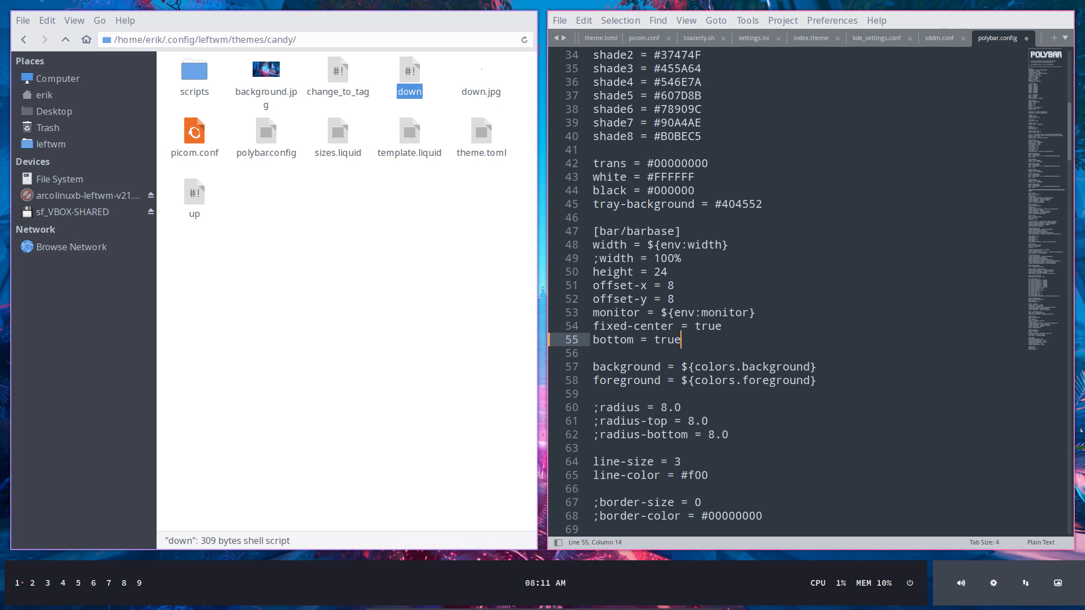
pyautogui.hotkey('ctrl', 's')
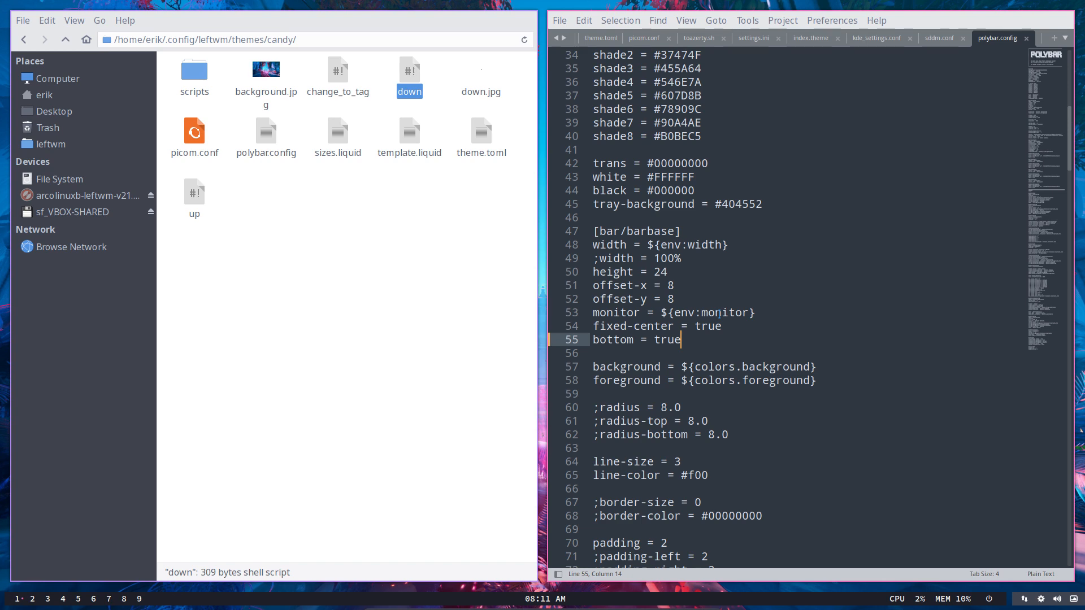
# Close all open files in the text editor and quit it.
pyautogui.click(560, 20)
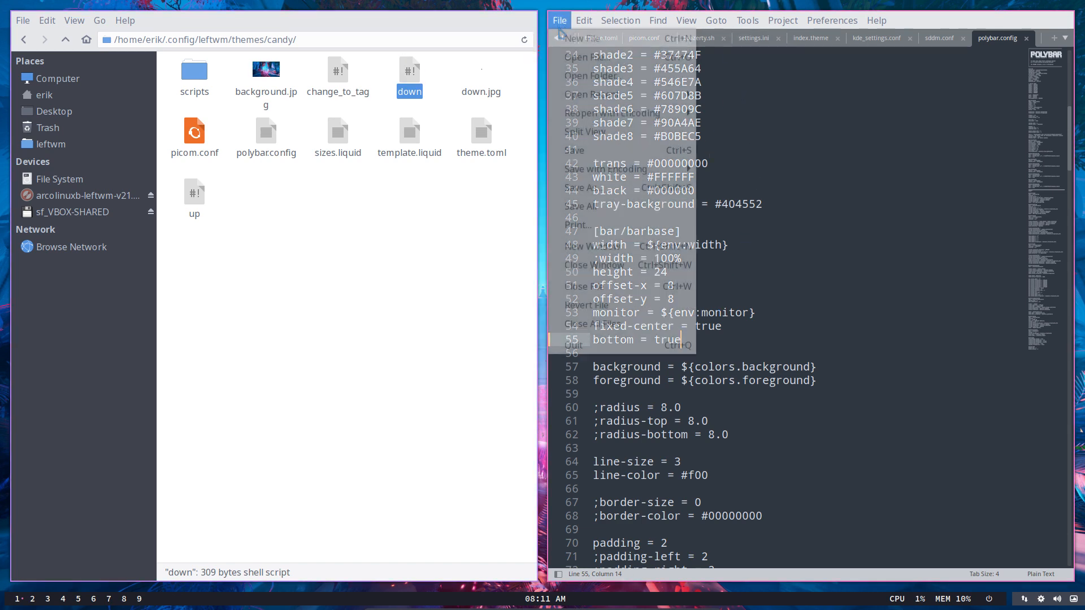
pyautogui.click(593, 324)
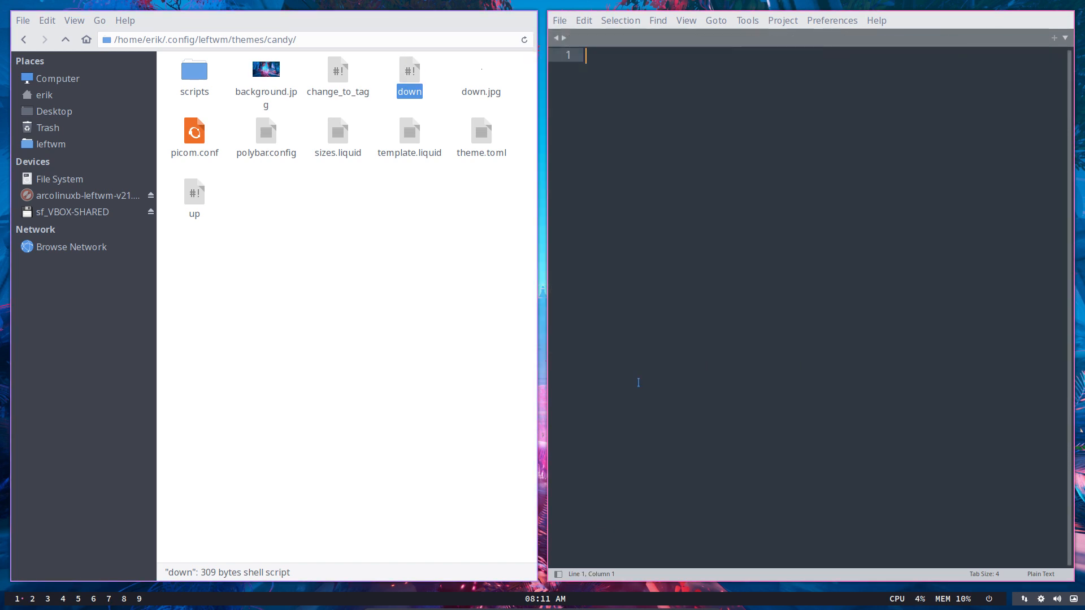
pyautogui.click(559, 21)
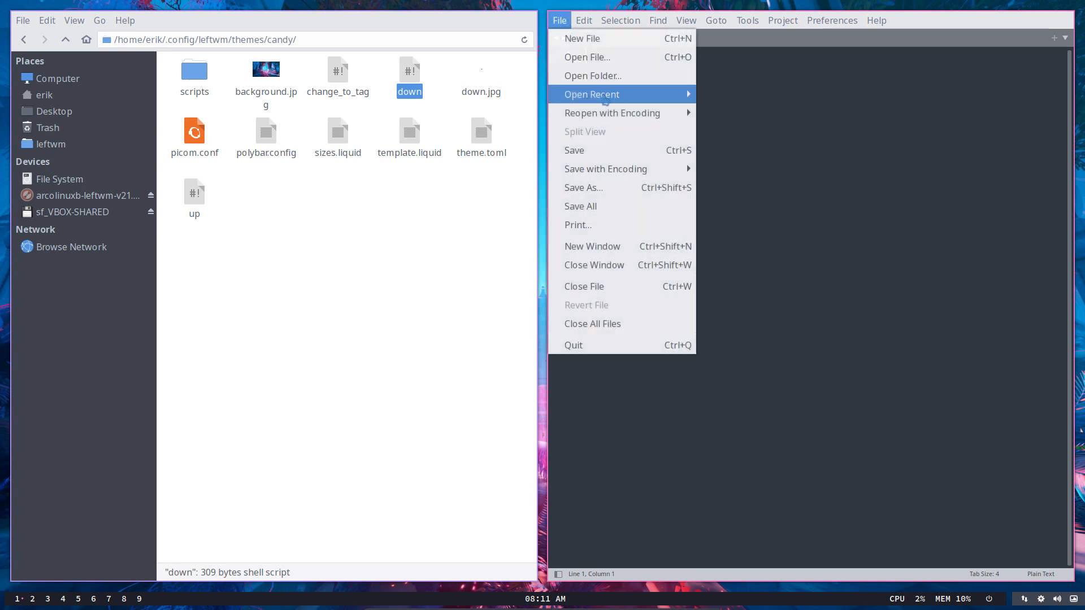
pyautogui.click(634, 346)
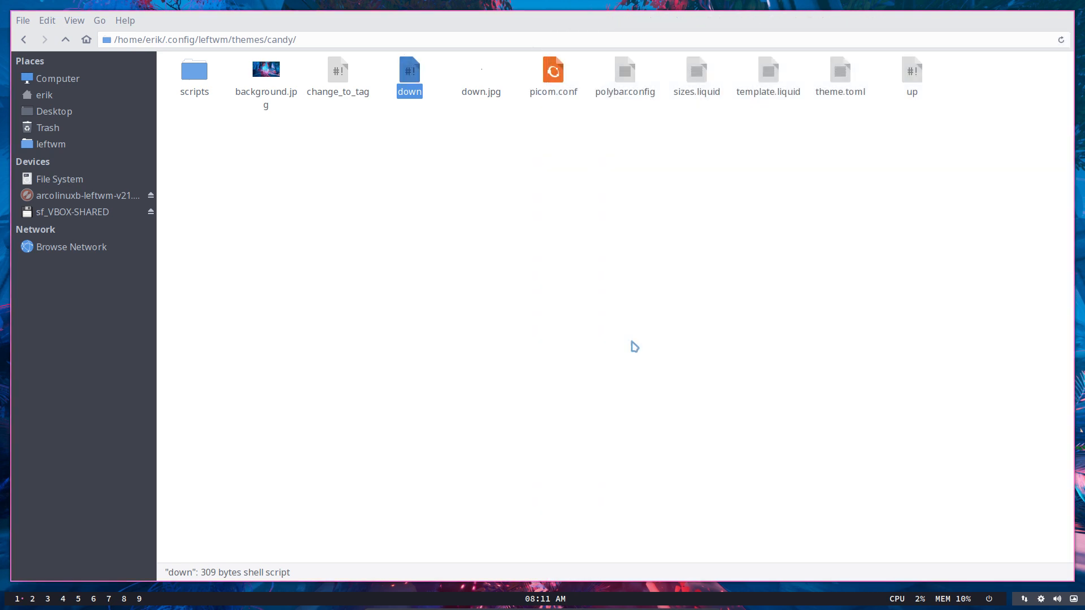
# Install the atom package with pacman in a new terminal, authenticating with the account password, and close the terminal.
pyautogui.press('super+Return')
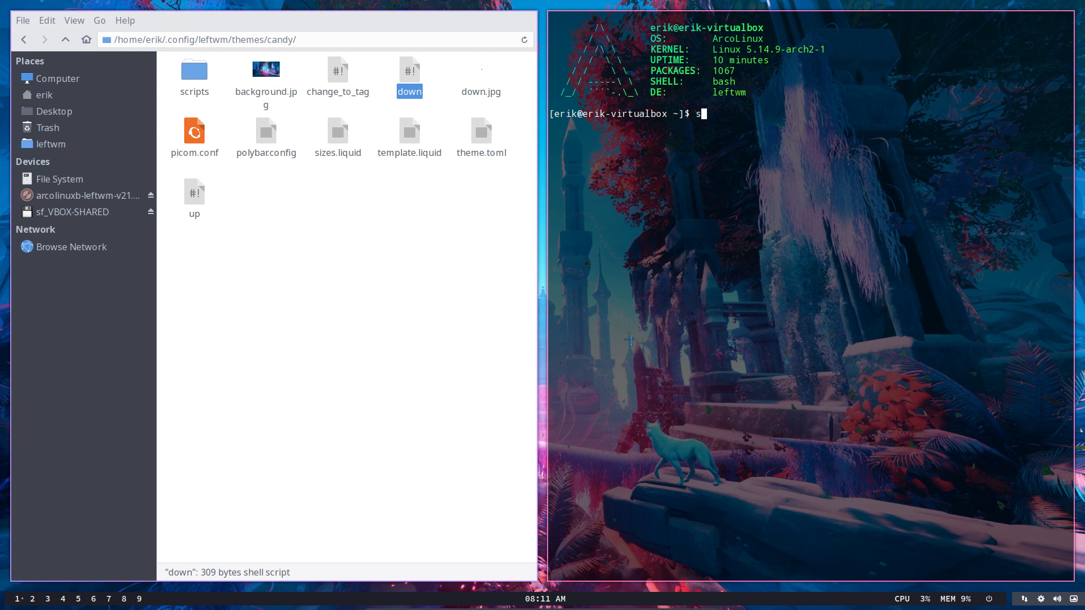
pyautogui.write('sudo pacman -S amto')
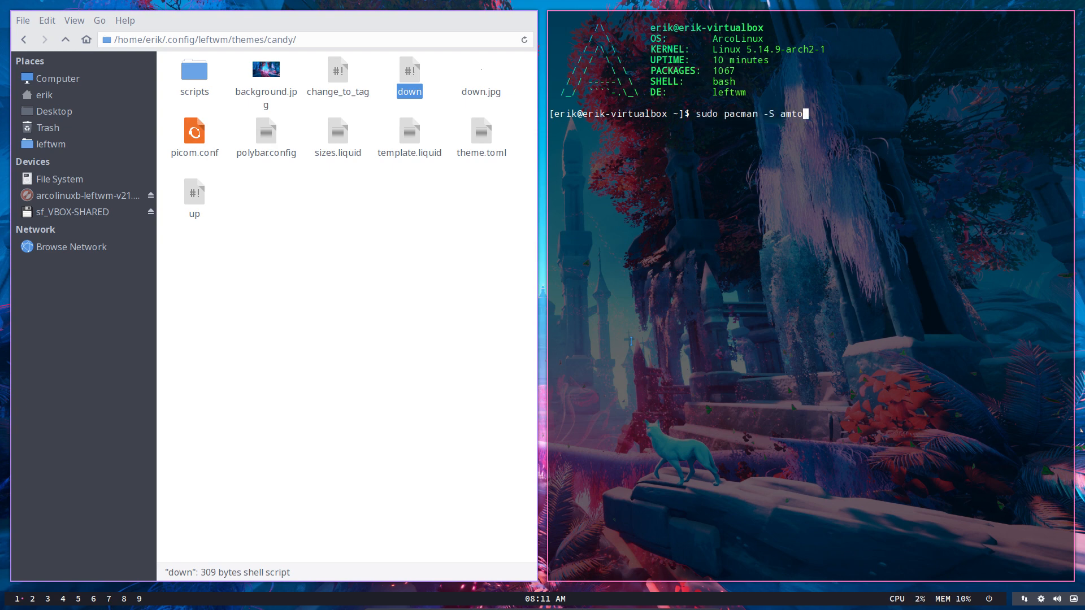
pyautogui.press('BackSpace')
pyautogui.press('BackSpace')
pyautogui.press('BackSpace')
pyautogui.write('tom')
pyautogui.press('Return')
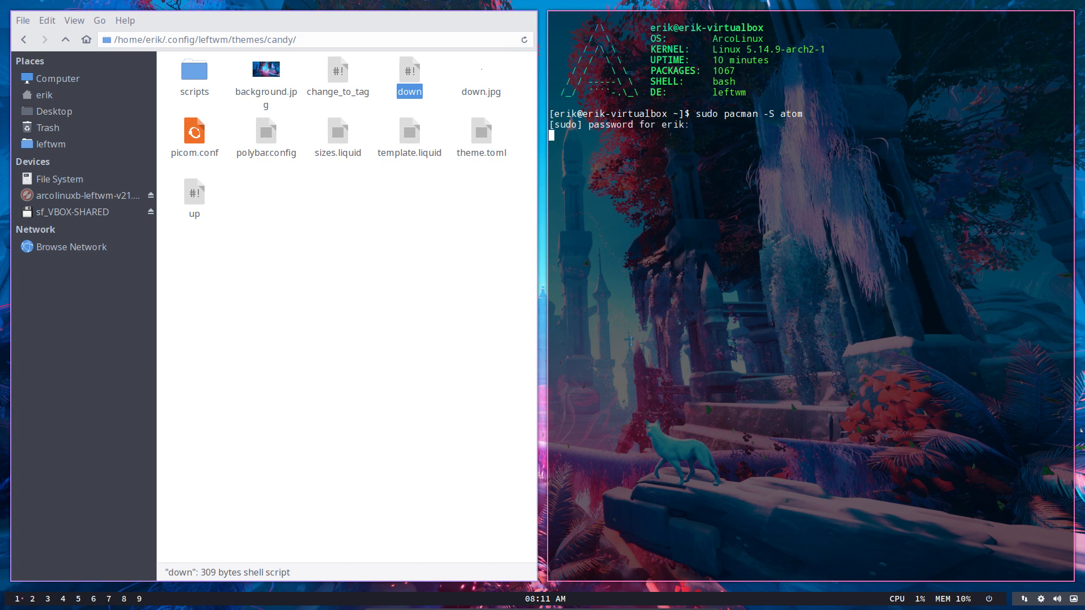
pyautogui.press('Return')
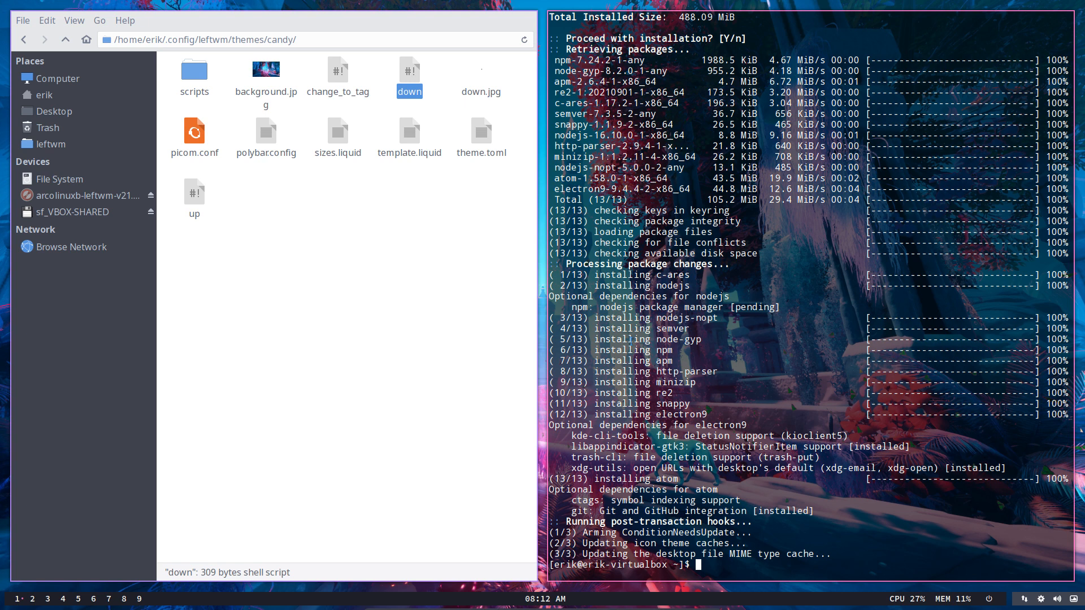
pyautogui.press('super+q')
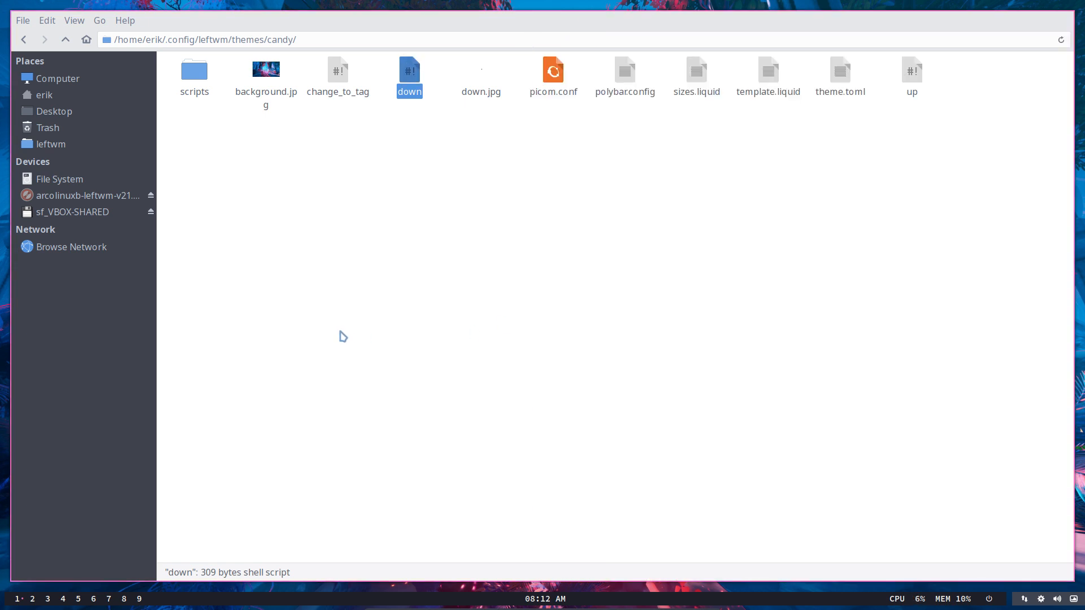
# Launch the atom editor from the application launcher.
pyautogui.write('Fat')
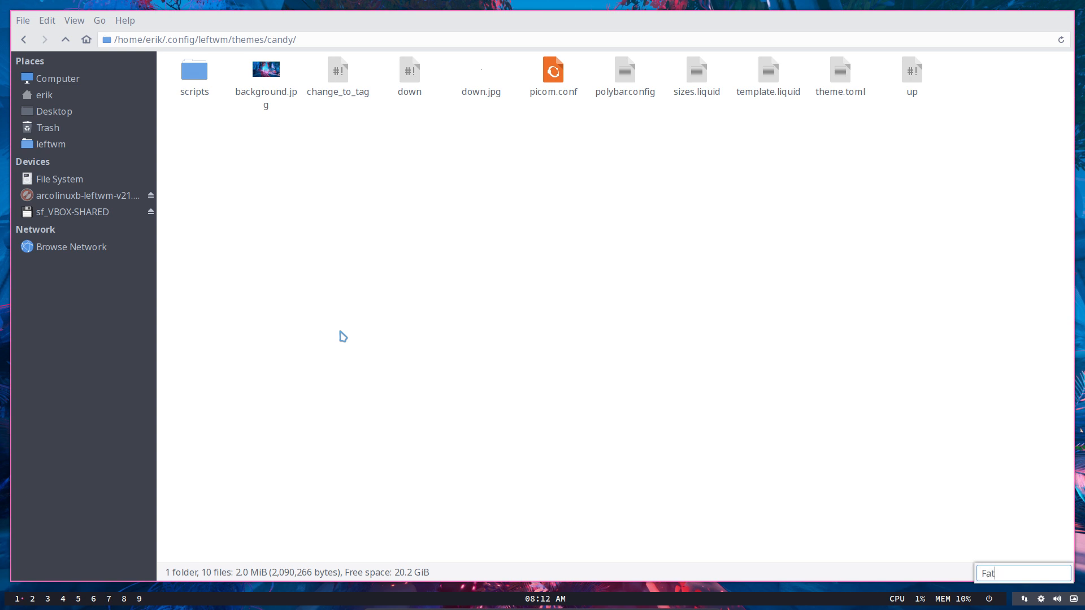
pyautogui.press('super+shift+d')
pyautogui.write('a52dec')
pyautogui.press('Tab')
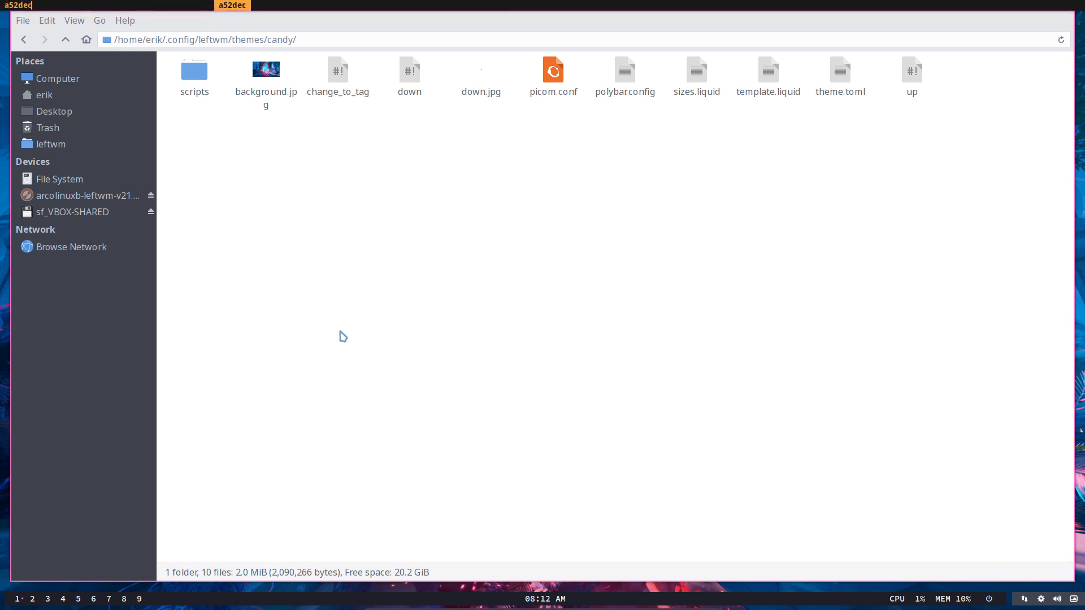
pyautogui.press('BackSpace')
pyautogui.press('BackSpace')
pyautogui.press('BackSpace')
pyautogui.press('BackSpace')
pyautogui.write('tom')
pyautogui.press('Return')
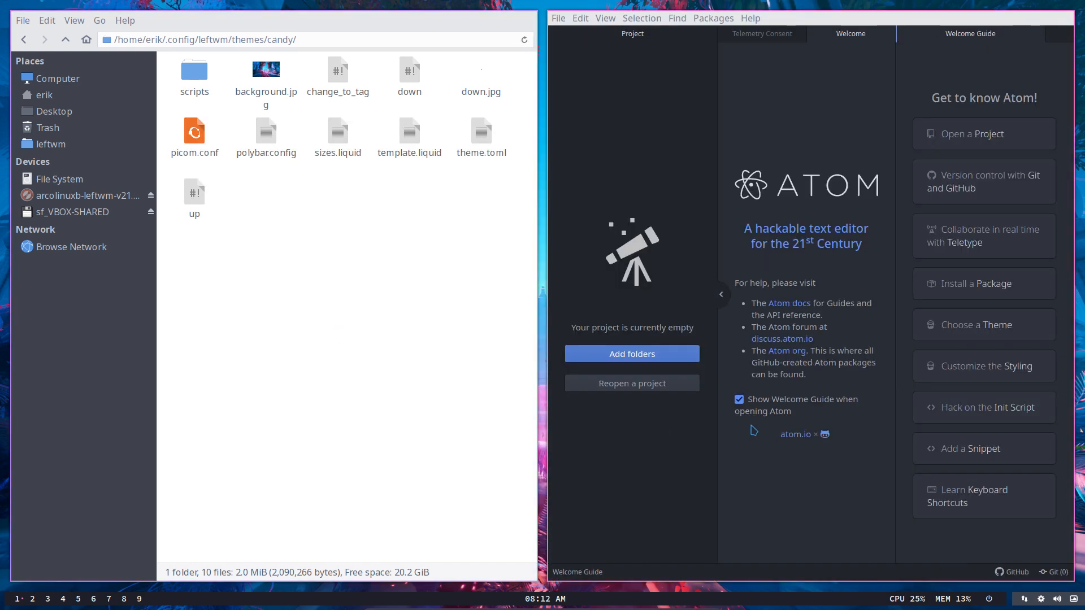
# Turn off showing the Welcome Guide when opening Atom and close the welcome pages.
pyautogui.click(740, 399)
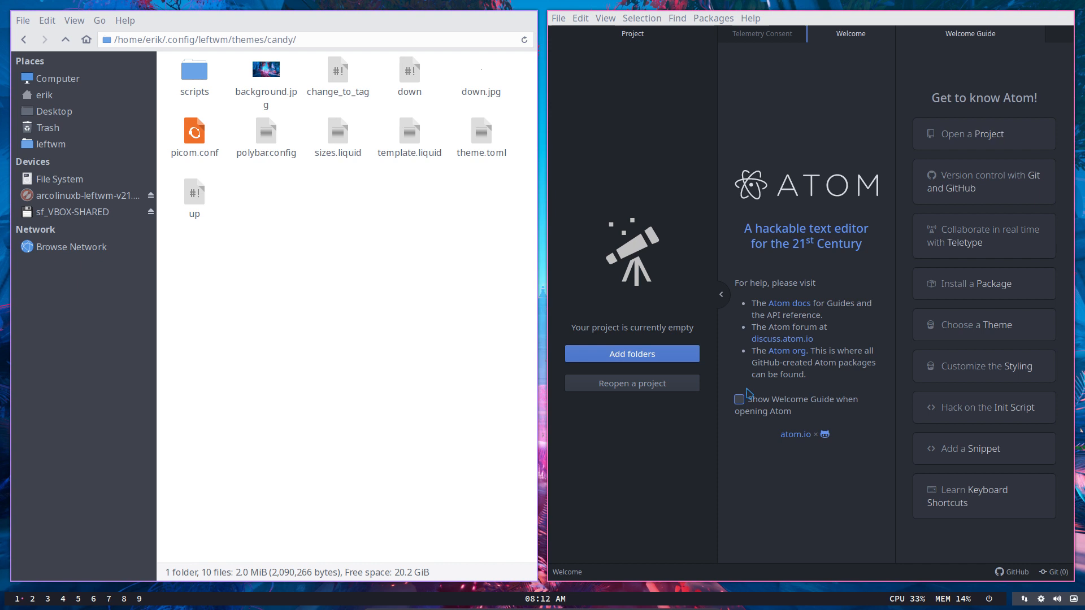
pyautogui.click(888, 34)
pyautogui.click(831, 294)
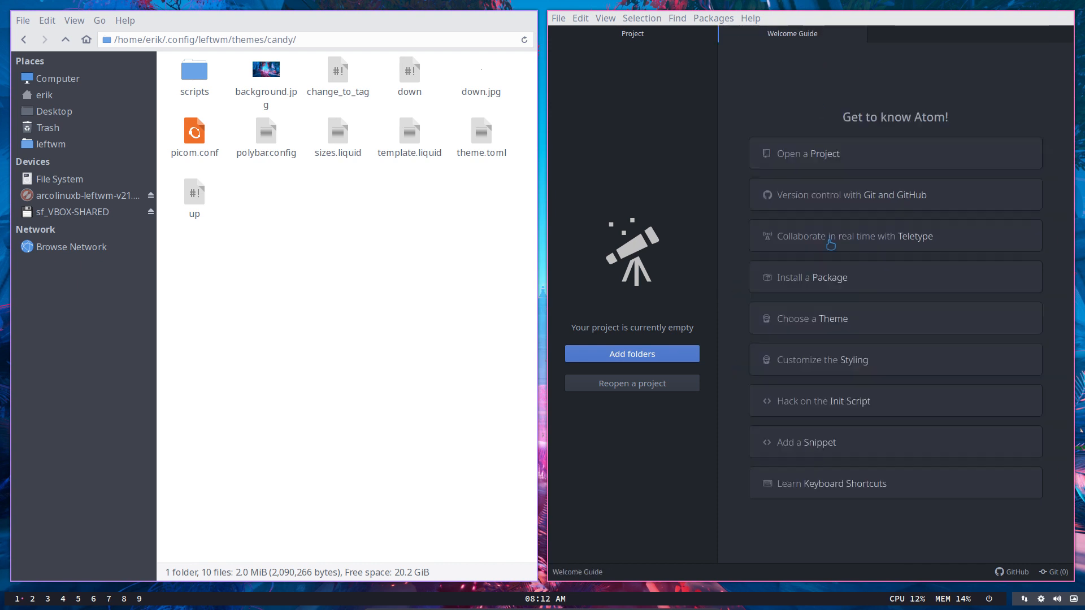
pyautogui.click(858, 32)
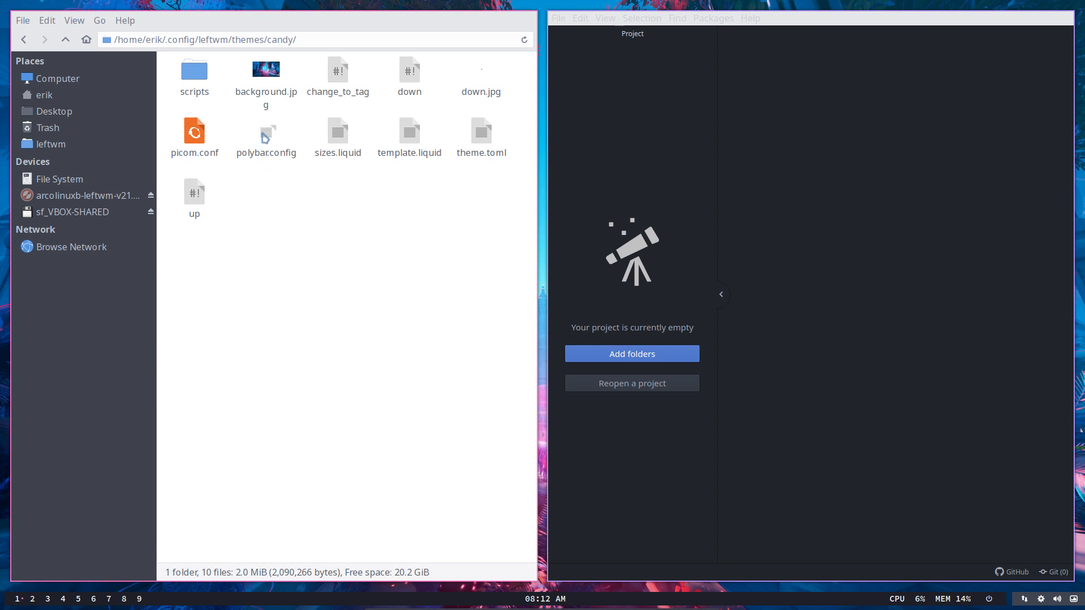
# Open polybar.config from the candy theme folder in Atom and hide the empty project tree.
pyautogui.moveTo(264, 138); pyautogui.dragTo(757, 158)
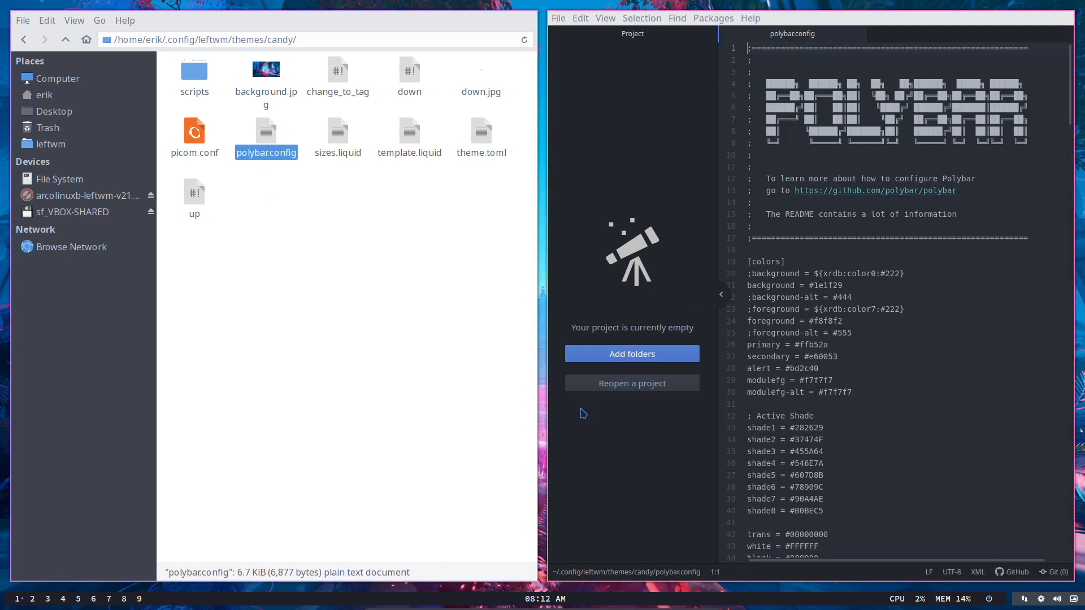
pyautogui.click(721, 295)
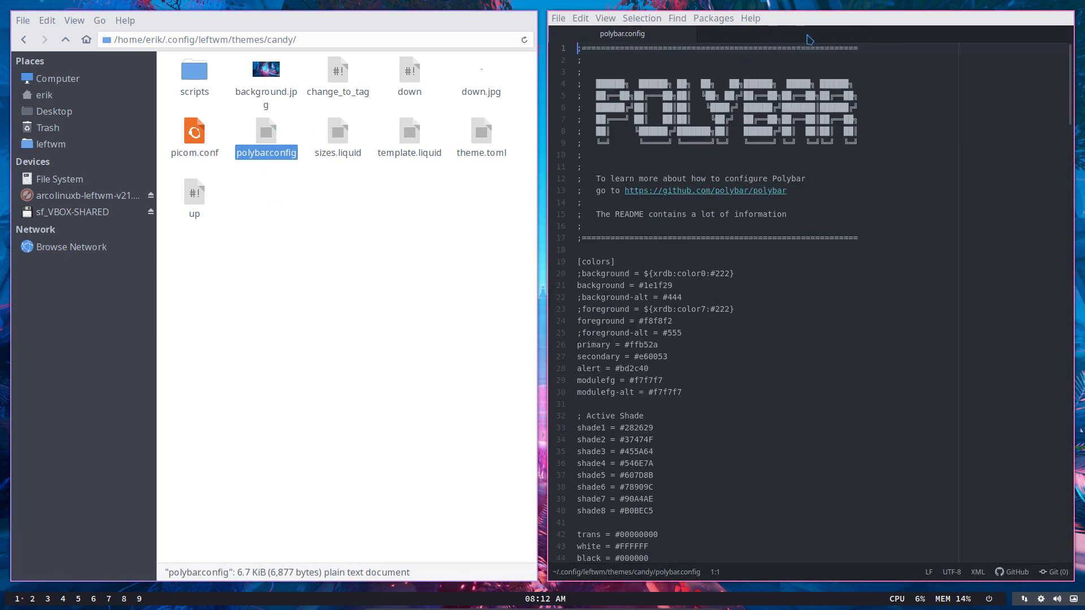
# Search Atom's installable packages for pigments and install the pigments package.
pyautogui.click(713, 18)
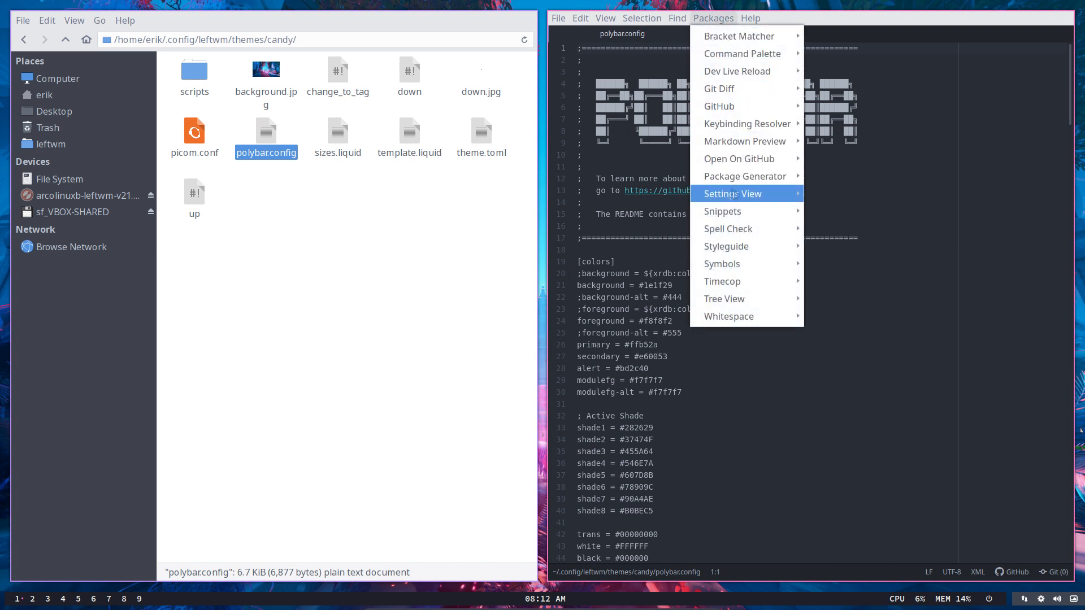
pyautogui.moveTo(734, 194)
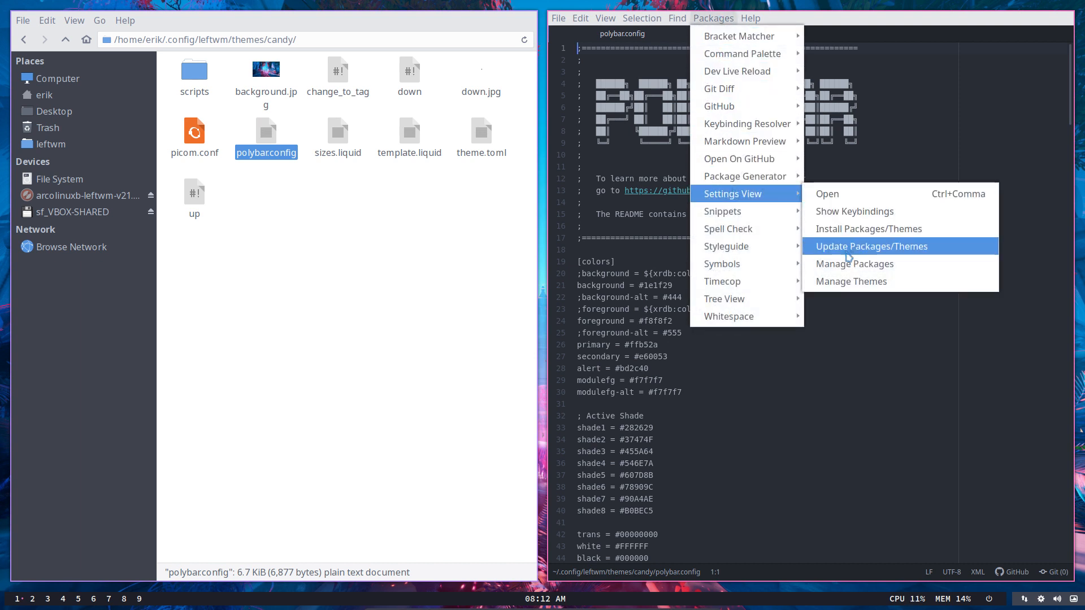
pyautogui.click(876, 232)
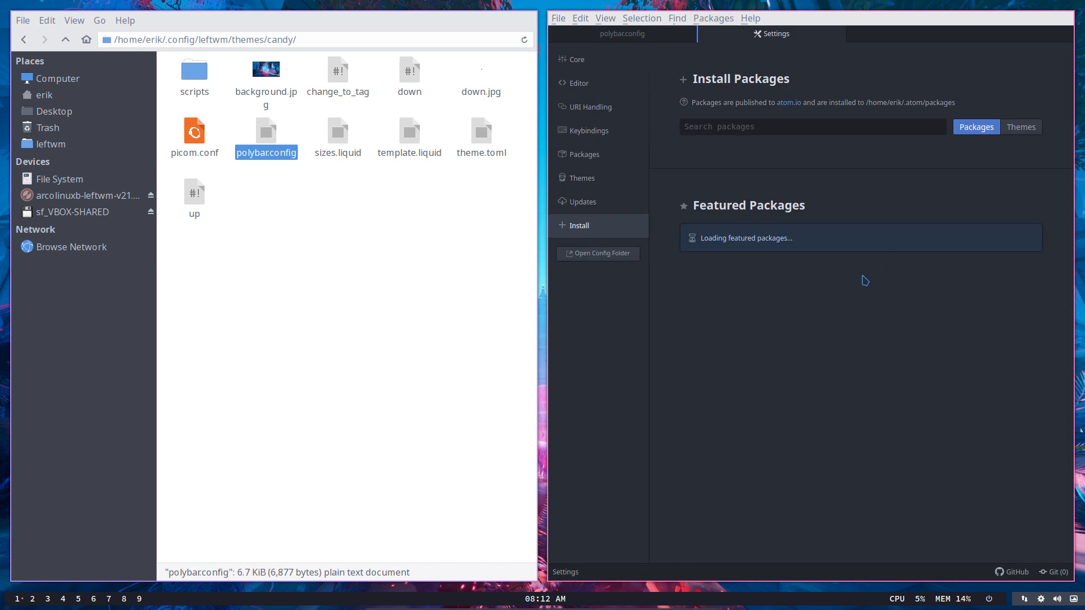
pyautogui.click(725, 126)
pyautogui.write('pi')
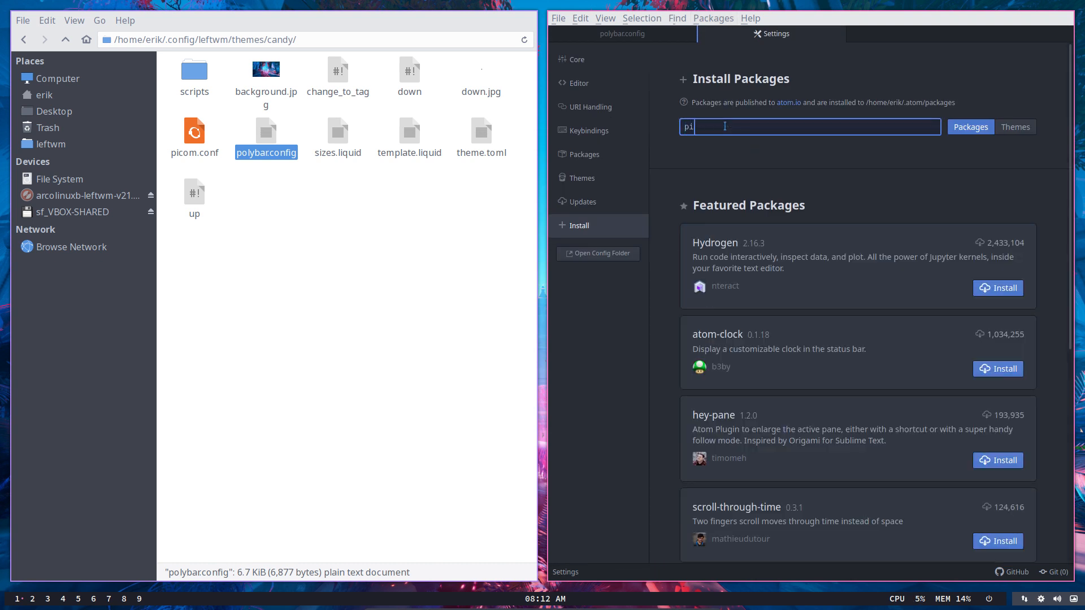
pyautogui.write('gments')
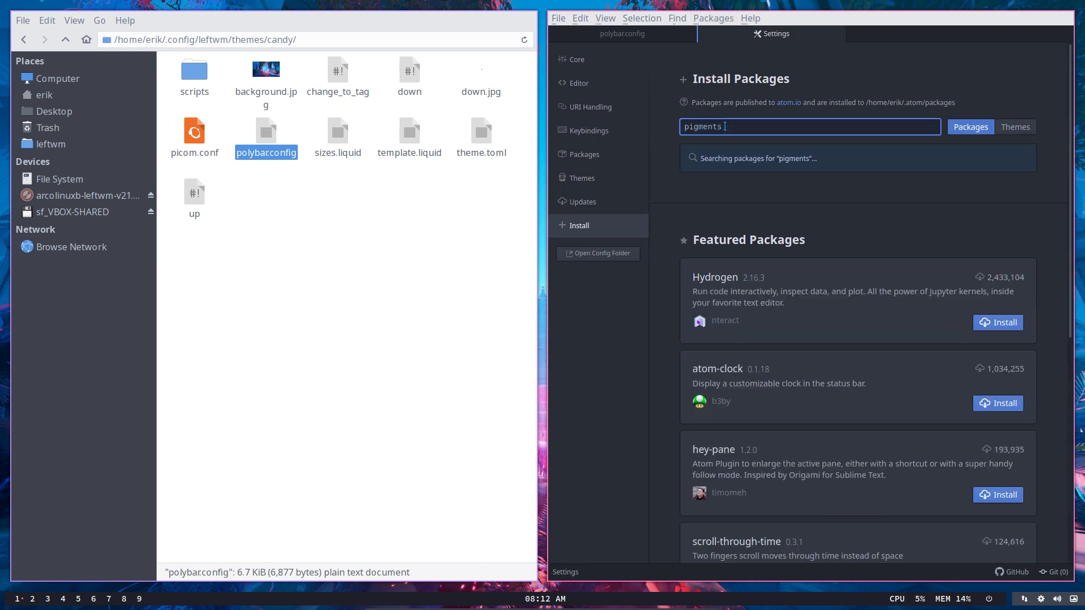
pyautogui.click(985, 132)
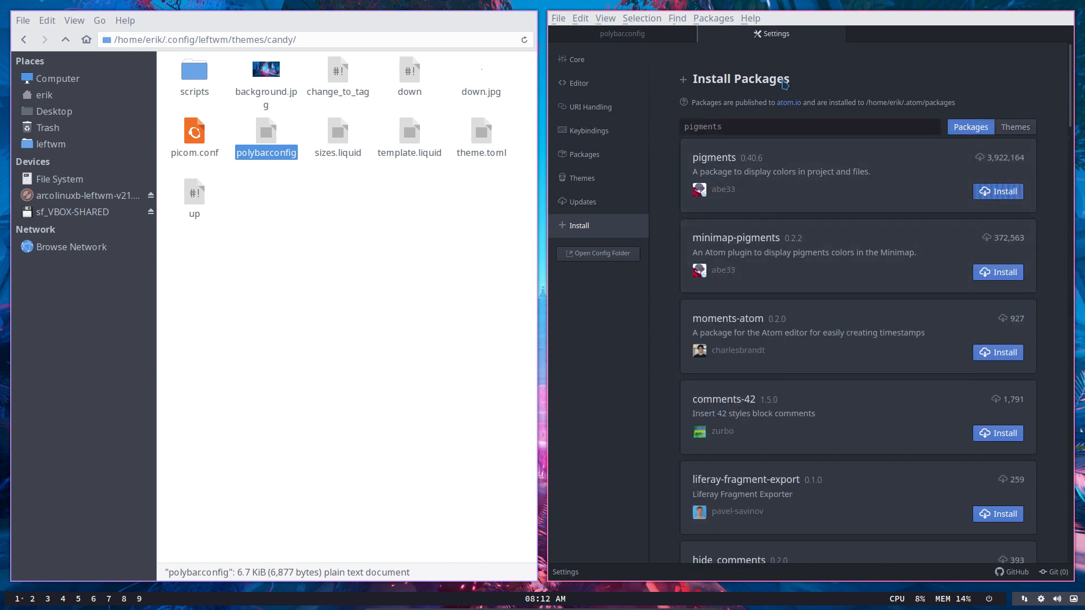
# Return to polybar.config and examine the color definitions in its colors section.
pyautogui.click(651, 37)
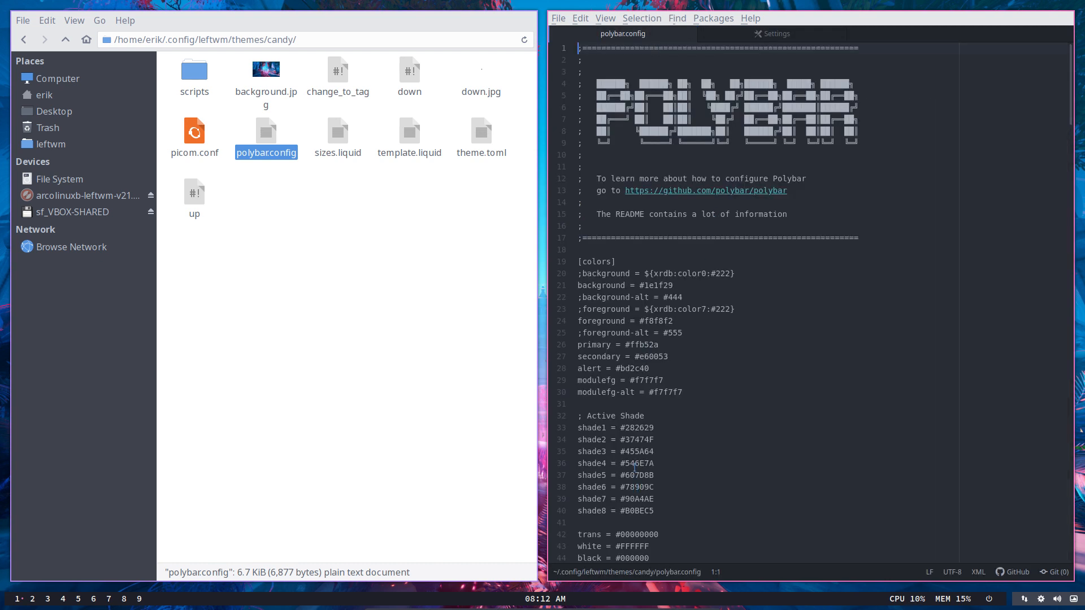
pyautogui.scroll(-3, 634, 467)
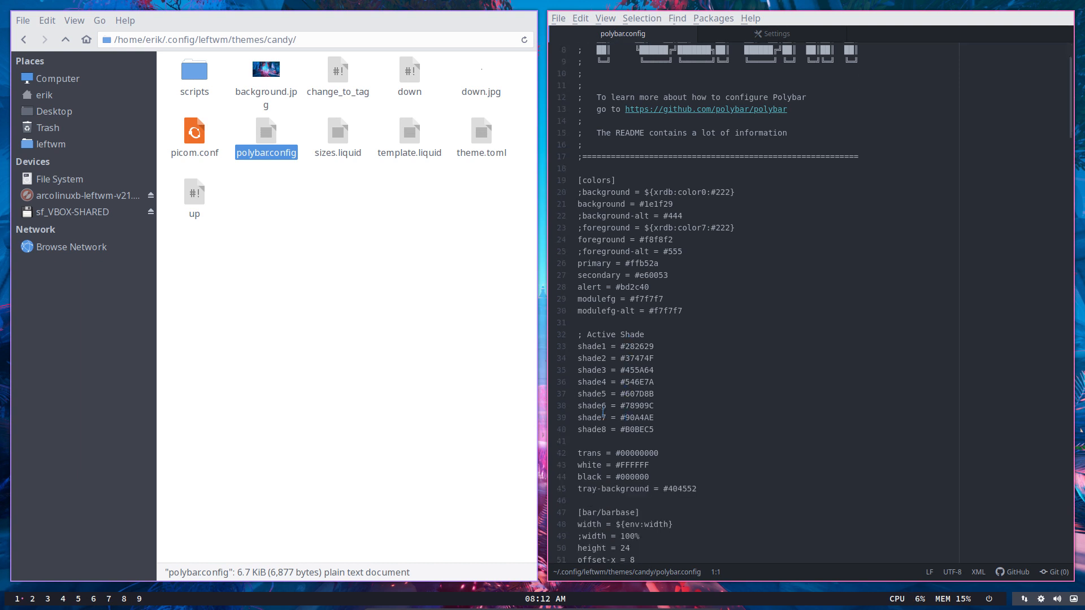
pyautogui.scroll(-1, 603, 411)
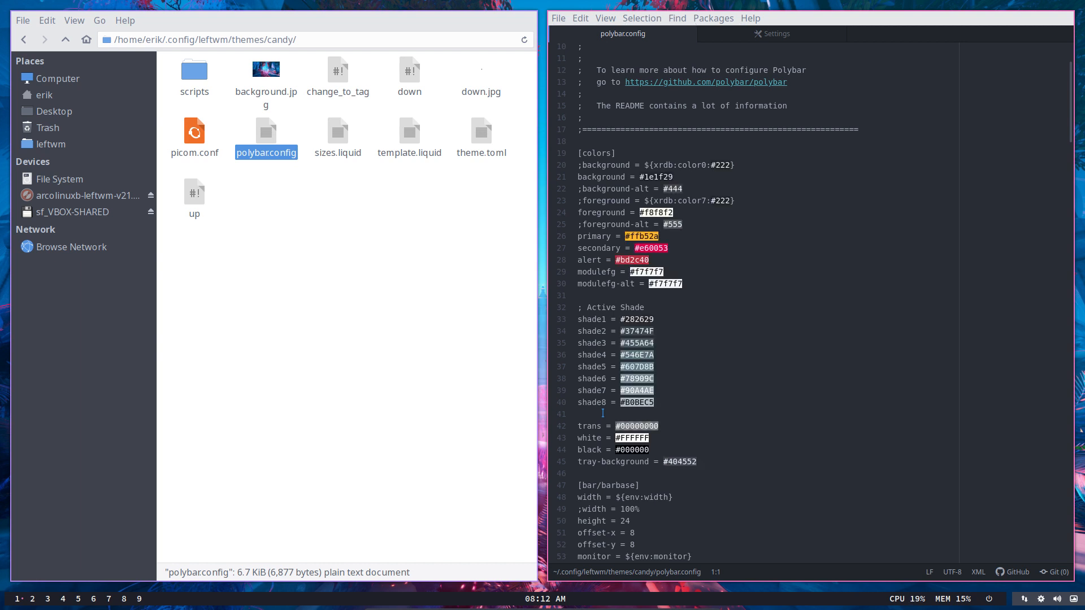
pyautogui.scroll(-2, 663, 371)
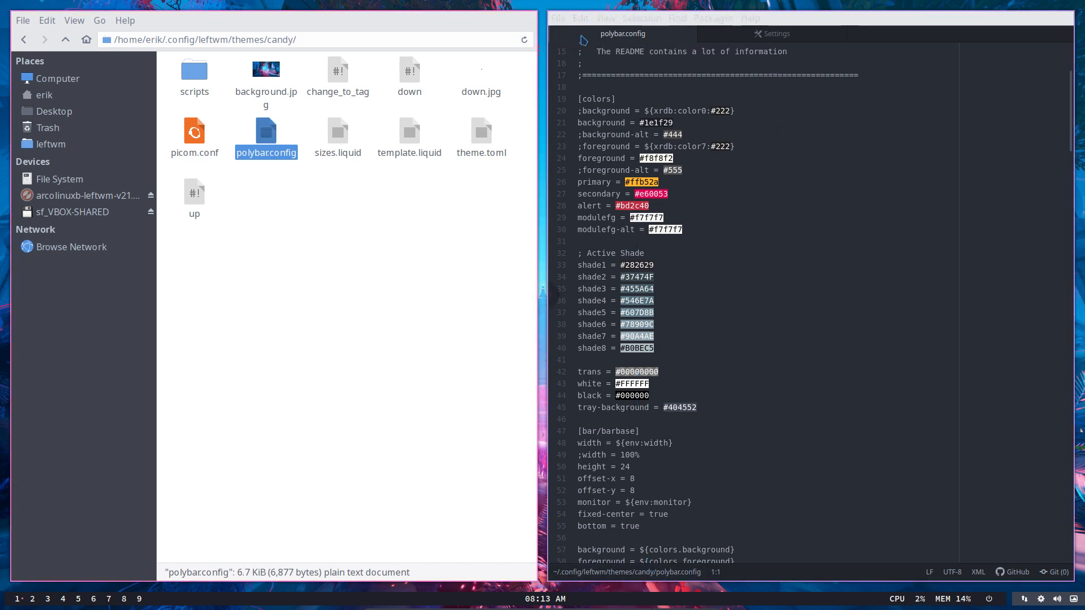
# Open theme.toml in Atom to examine its border colors and close the file again.
pyautogui.click(484, 145)
pyautogui.moveTo(483, 142); pyautogui.dragTo(788, 178)
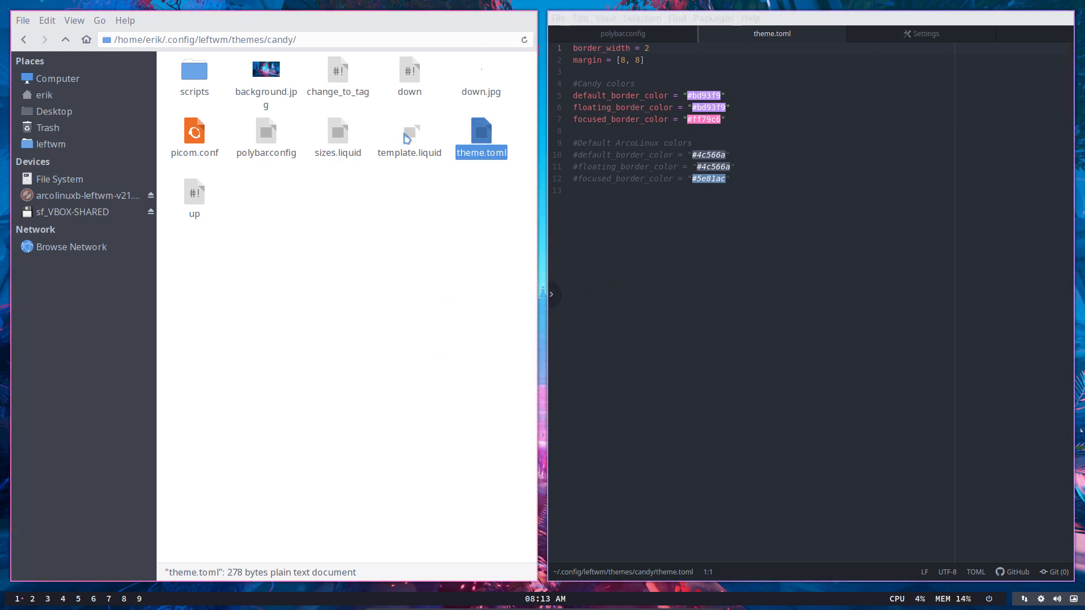
pyautogui.click(282, 126)
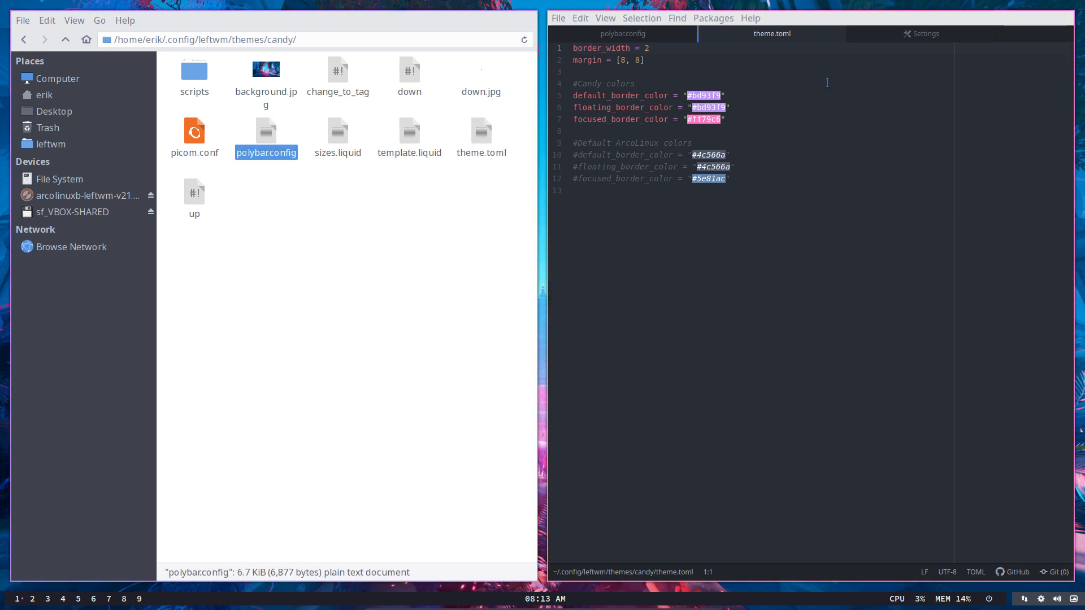
pyautogui.click(839, 34)
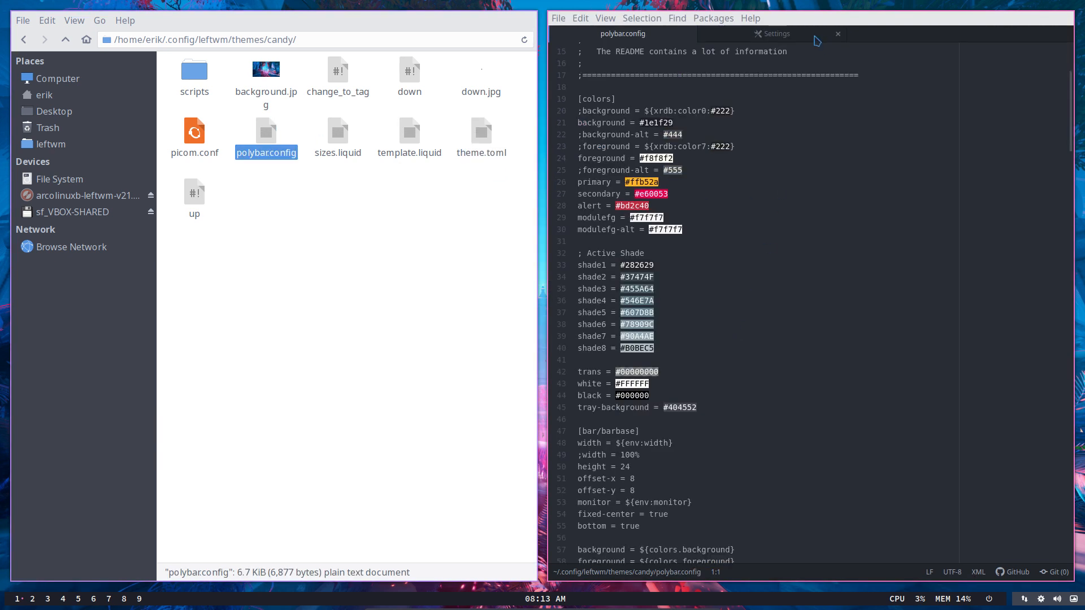
# Close Atom's Settings and enlarge the editor's font size by four steps.
pyautogui.click(817, 37)
pyautogui.click(839, 34)
pyautogui.hotkey('ctrl', '=')
pyautogui.hotkey('ctrl', '=')
pyautogui.hotkey('ctrl', '=')
pyautogui.hotkey('ctrl', '=')
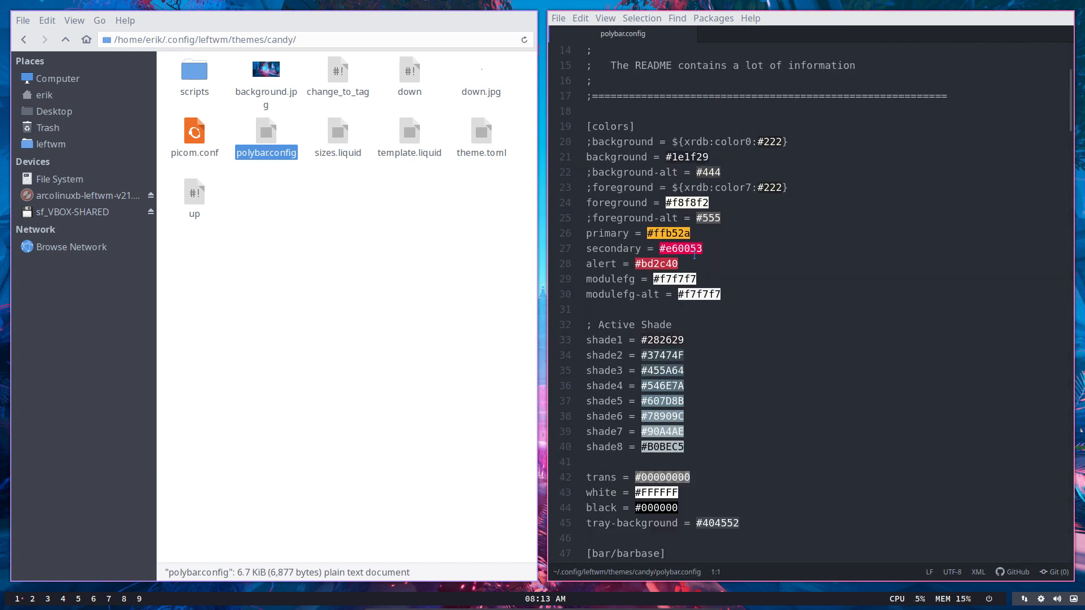
# Set offset-x and offset-y in the bar/barbase section of polybar.config to 0 and save the file.
pyautogui.scroll(-2, 694, 255)
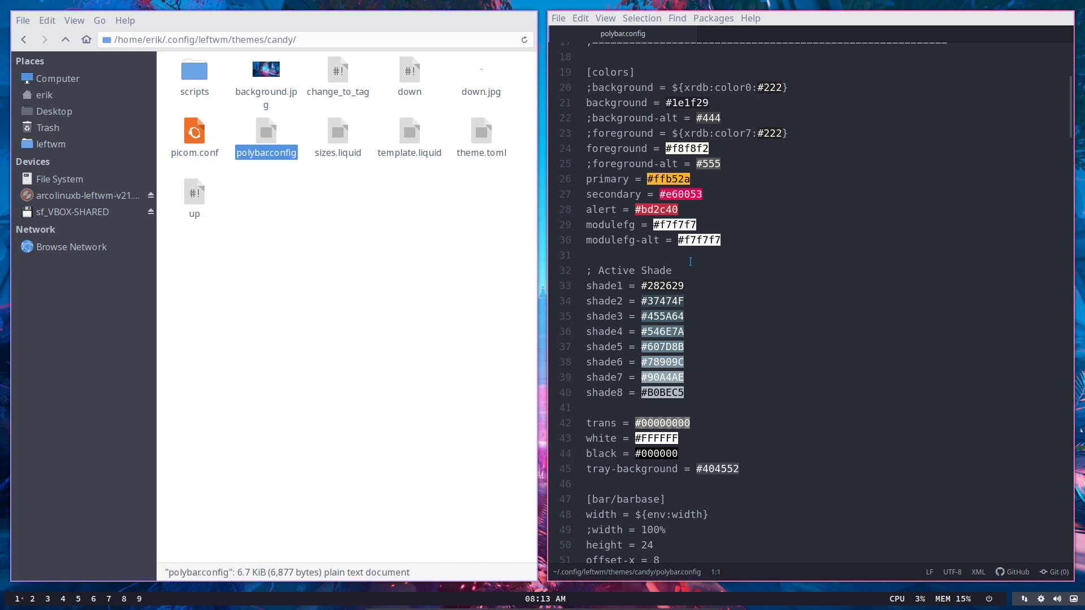
pyautogui.scroll(-1, 694, 255)
pyautogui.scroll(-5, 662, 392)
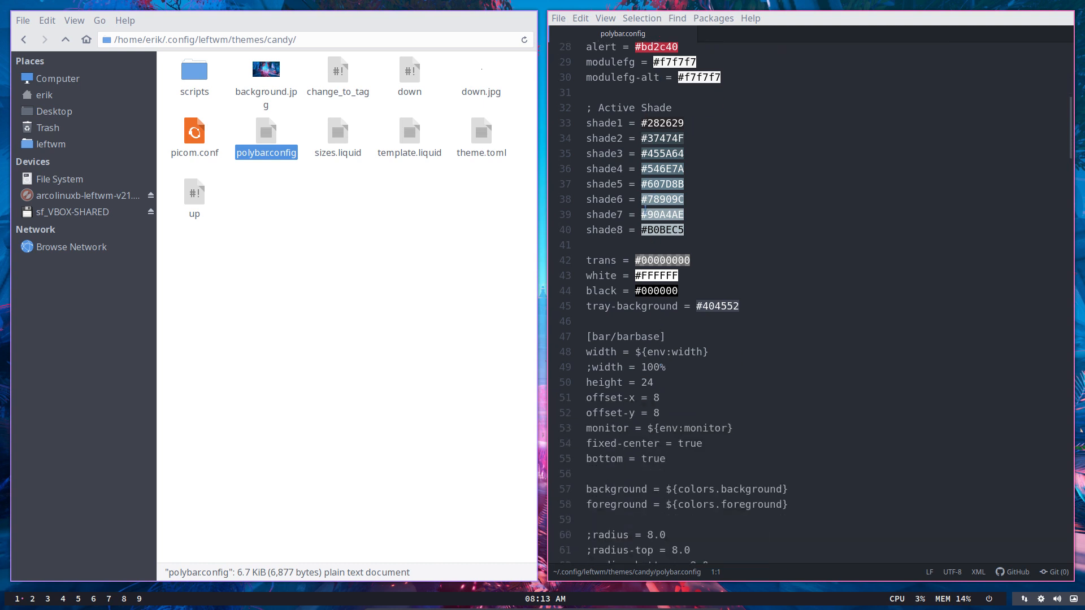
pyautogui.moveTo(648, 215)
pyautogui.mouseDown()
pyautogui.moveTo(683, 215)
pyautogui.moveTo(637, 215)
pyautogui.mouseUp()
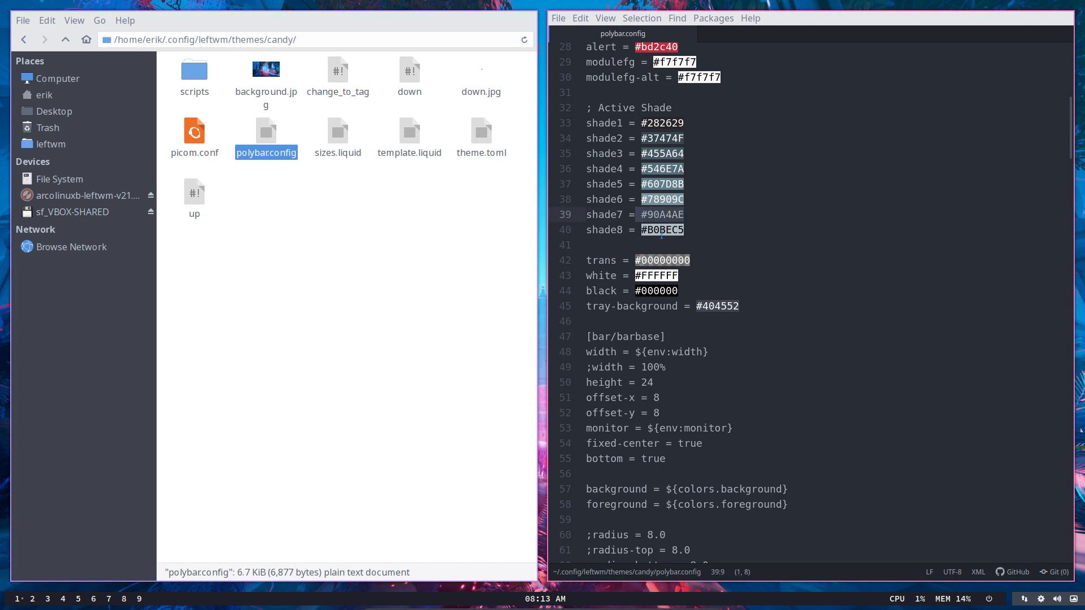
pyautogui.scroll(-3, 689, 284)
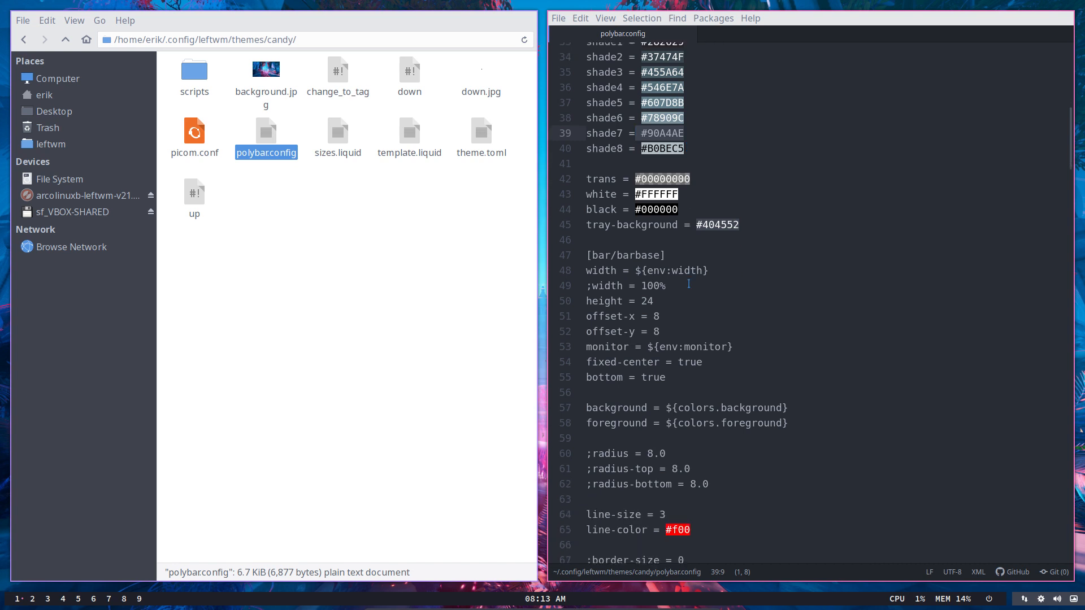
pyautogui.click(642, 247)
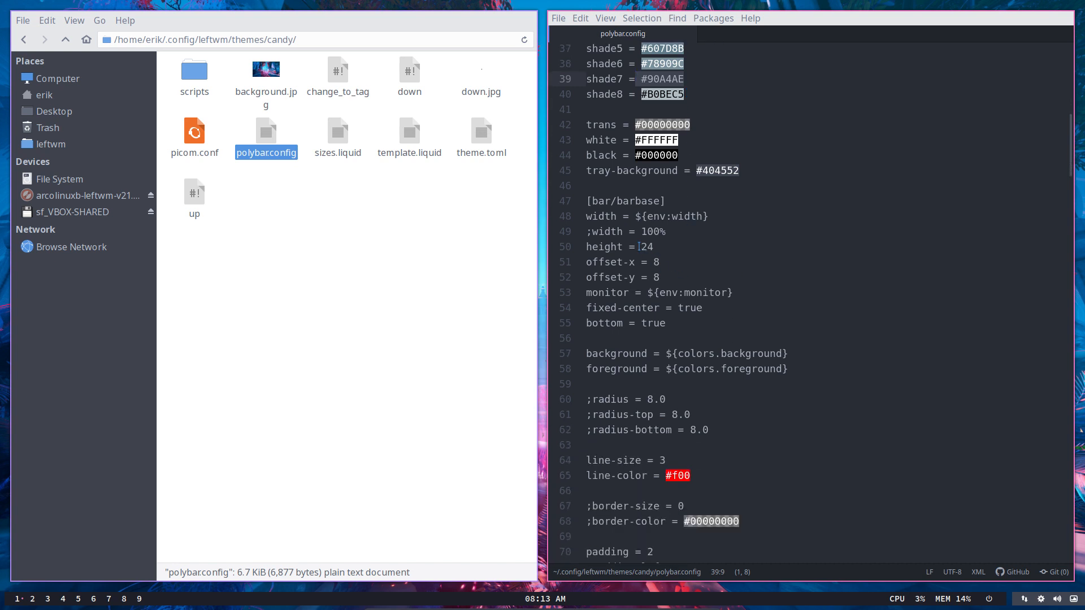
pyautogui.click(656, 264)
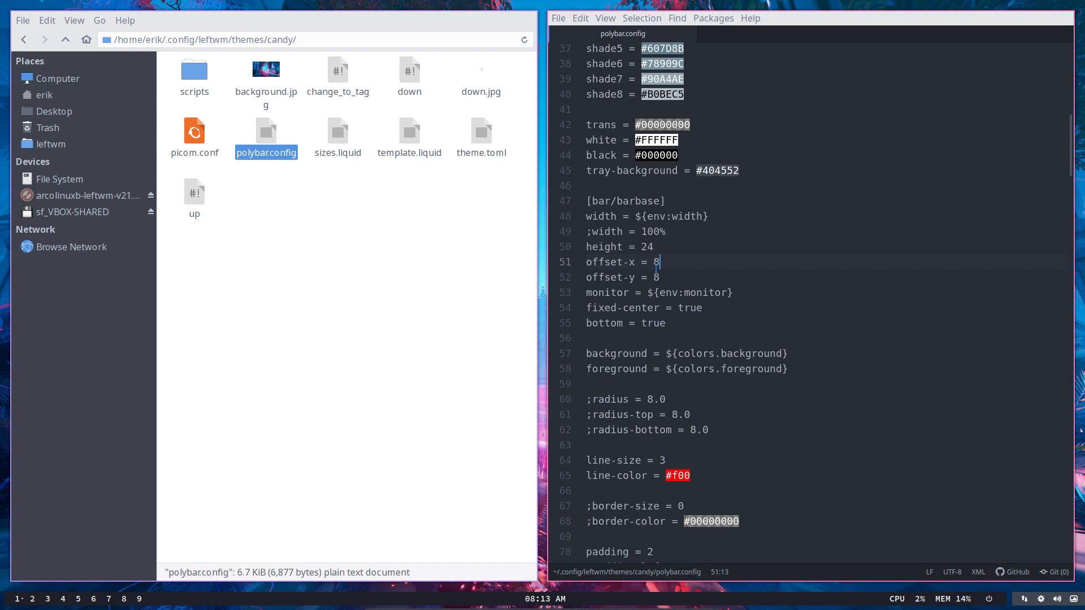
pyautogui.press('BackSpace')
pyautogui.write('0')
pyautogui.press('BackSpace')
pyautogui.write('0')
pyautogui.hotkey('ctrl', 's')
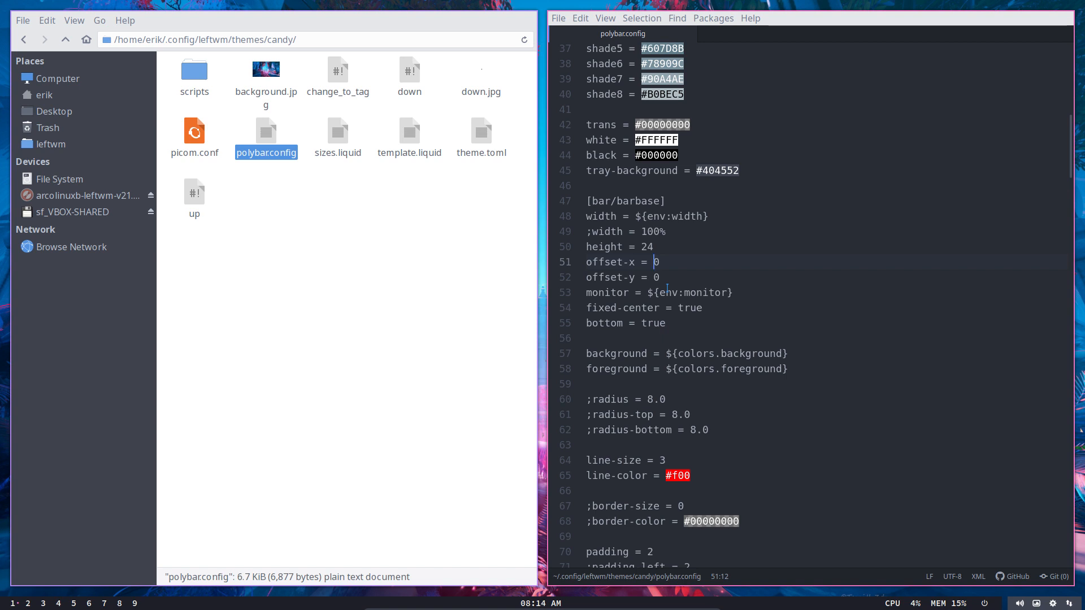
# Set offset-x and offset-y in the bar/barbase section to 80 and save polybar.config.
pyautogui.click(654, 261)
pyautogui.write('8')
pyautogui.hotkey('ctrl', 's')
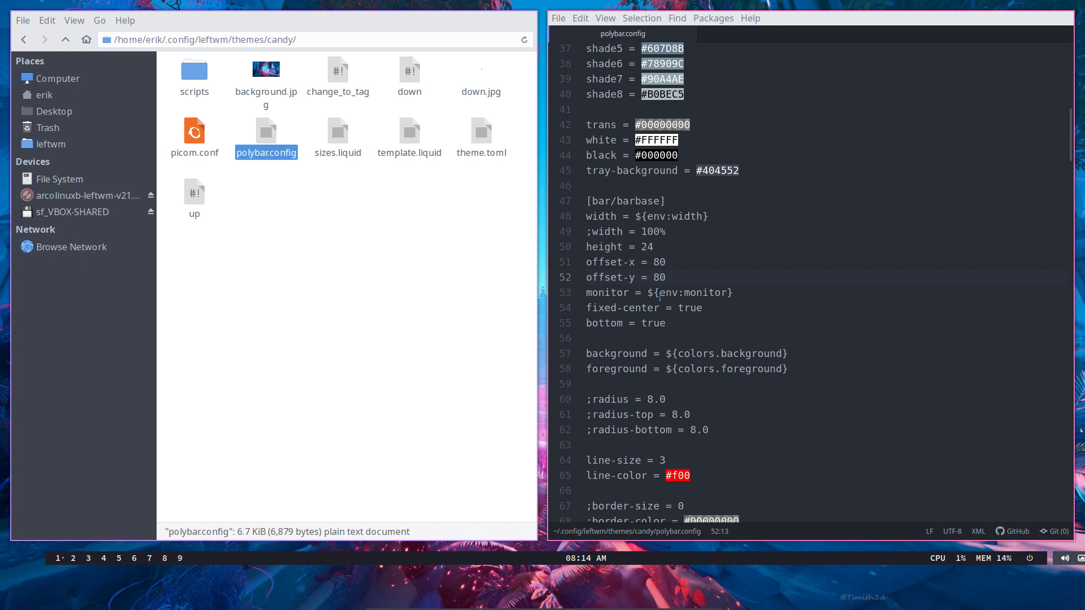
# Set offset-y and offset-x in the bar/barbase section back to 0 and save polybar.config.
pyautogui.press('BackSpace')
pyautogui.press('Up')
pyautogui.press('BackSpace')
pyautogui.hotkey('ctrl', 's')
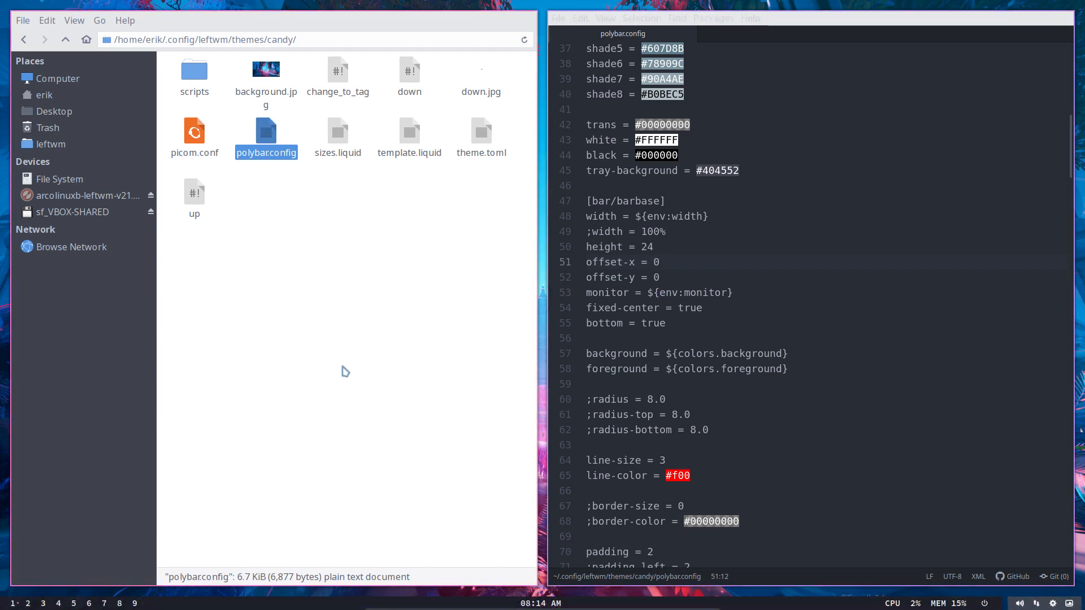
# Change the desktop wallpaper to the next one on workspace 2 and return to workspace 1.
pyautogui.press('super+2')
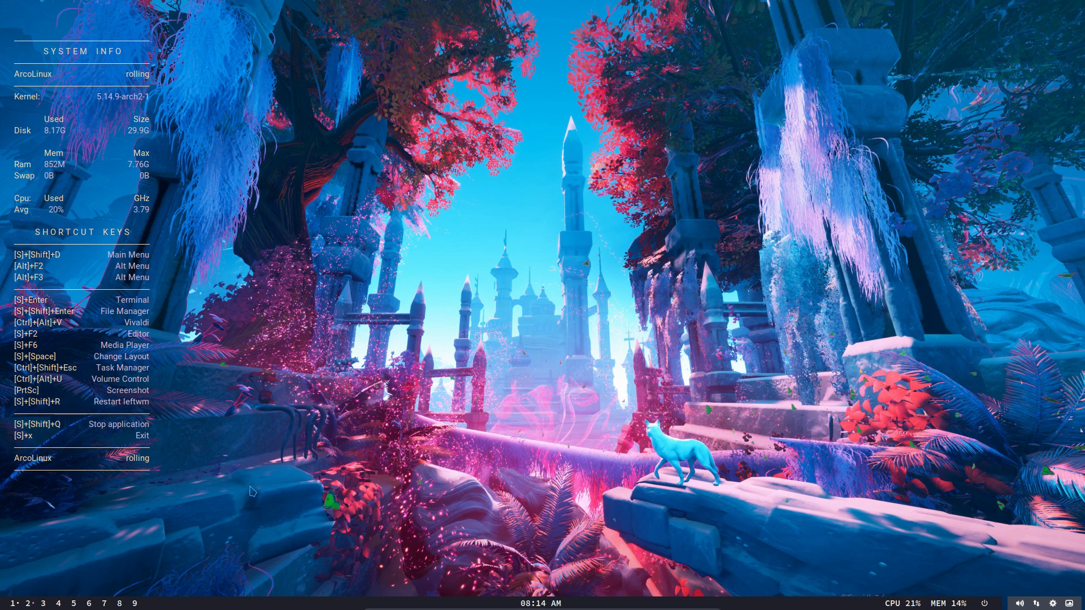
pyautogui.hotkey('alt', 'n')
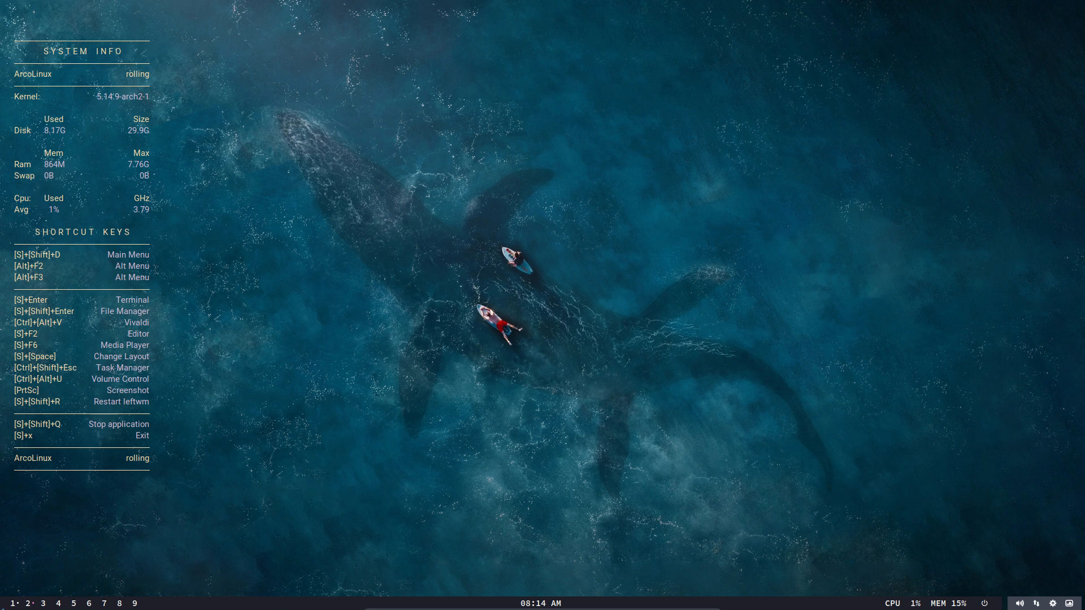
pyautogui.press('super+1')
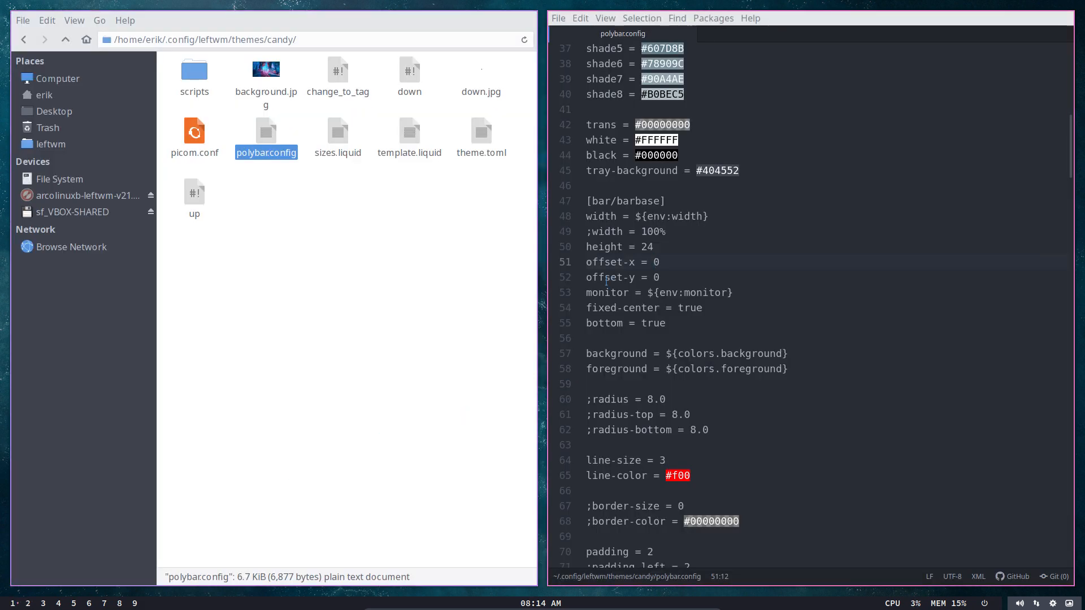
# Trace the barbase background reference ${colors.background} to its definition in the colors section of polybar.config.
pyautogui.scroll(-2, 657, 279)
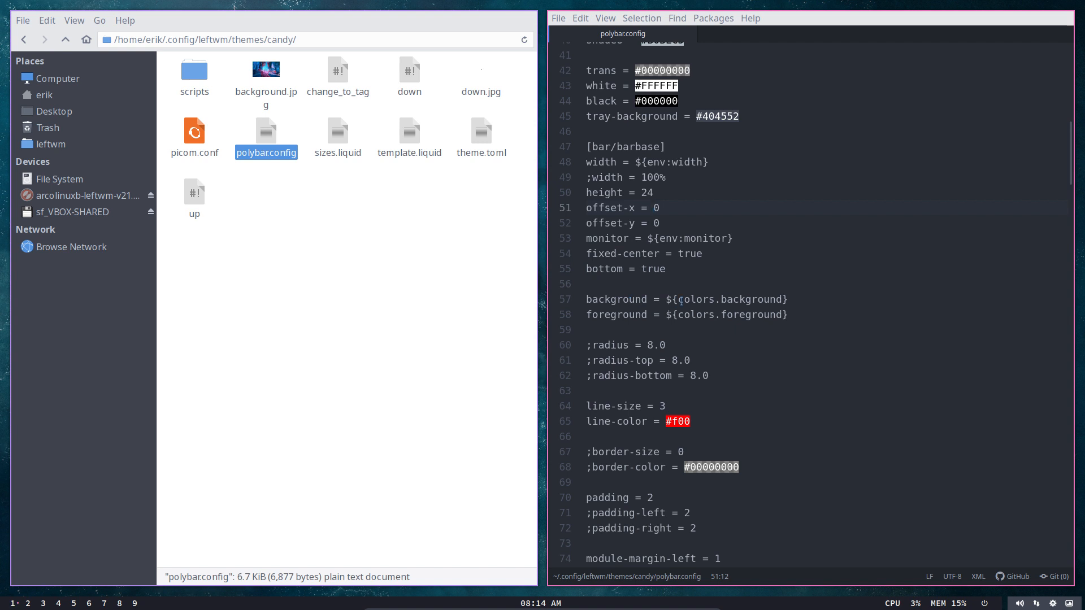
pyautogui.click(684, 299)
pyautogui.hotkey('ctrl', 'shift', 'Right')
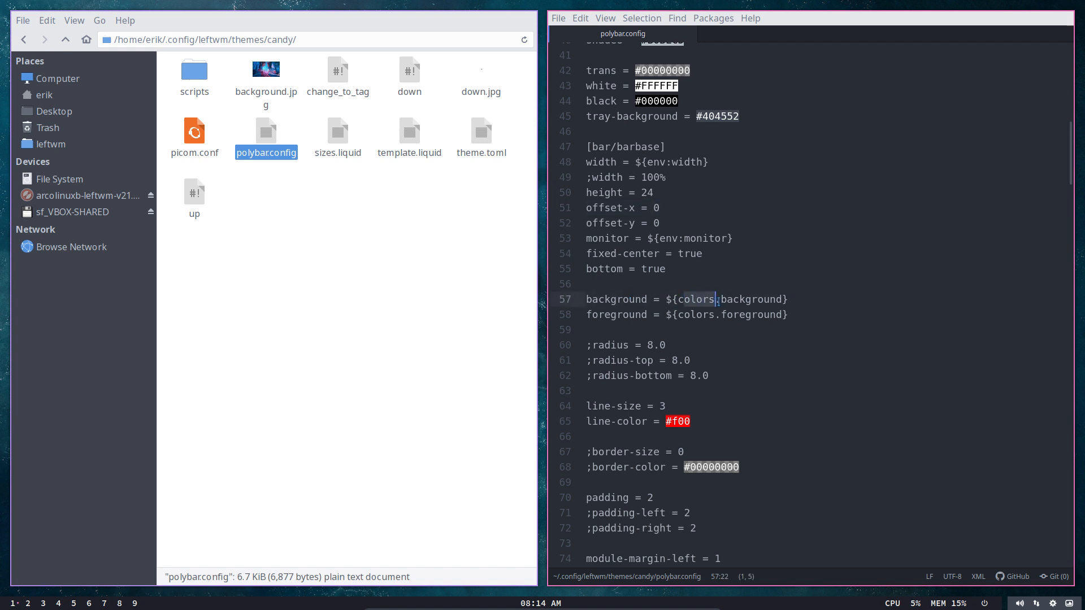
pyautogui.click(702, 301)
pyautogui.click(618, 302)
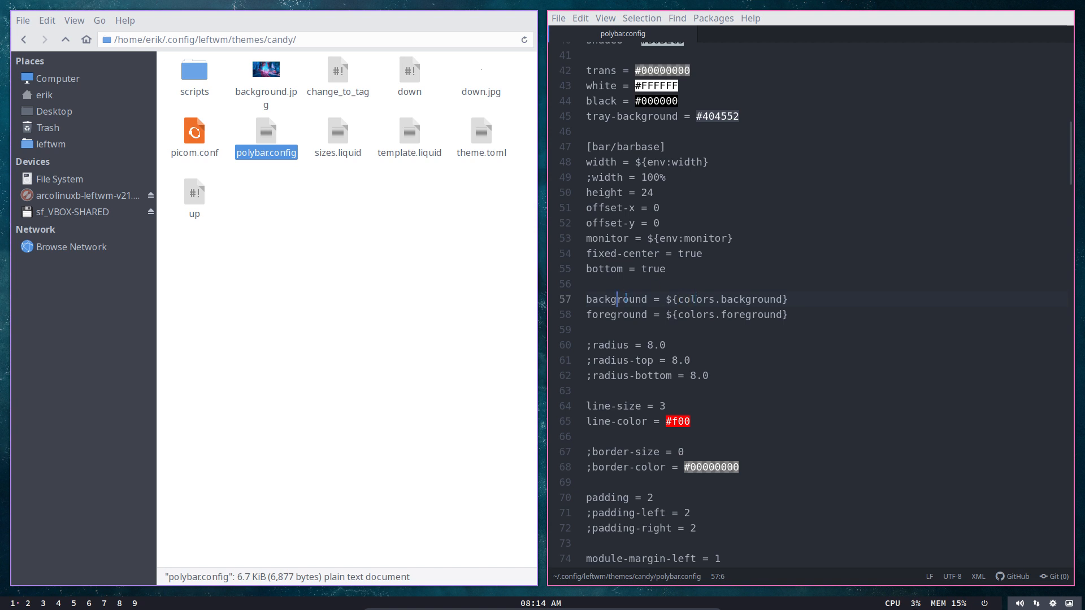
pyautogui.scroll(1, 704, 283)
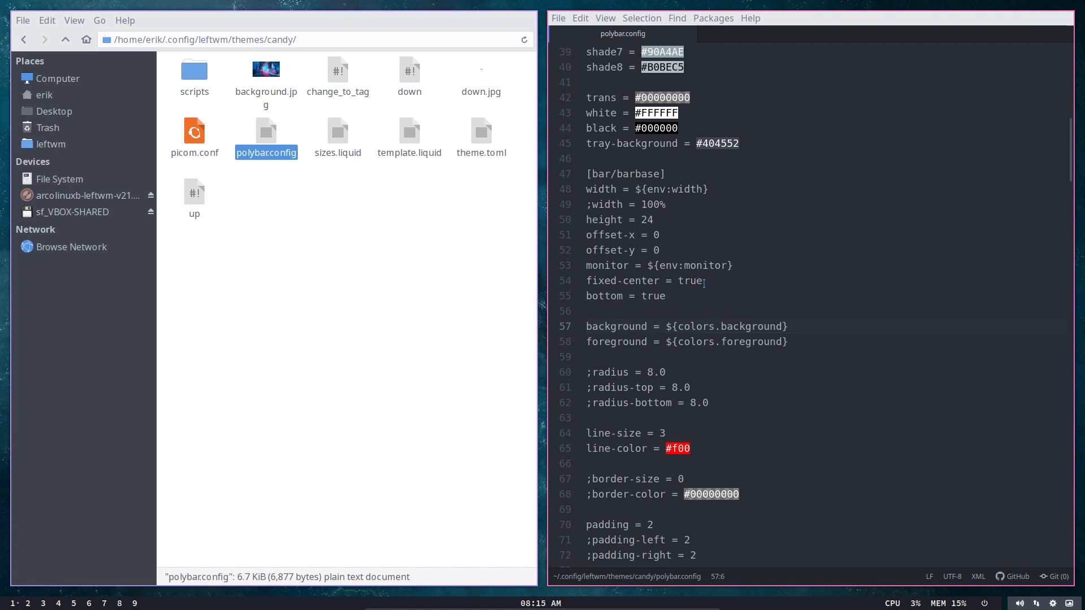
pyautogui.scroll(6, 704, 284)
pyautogui.scroll(4, 704, 283)
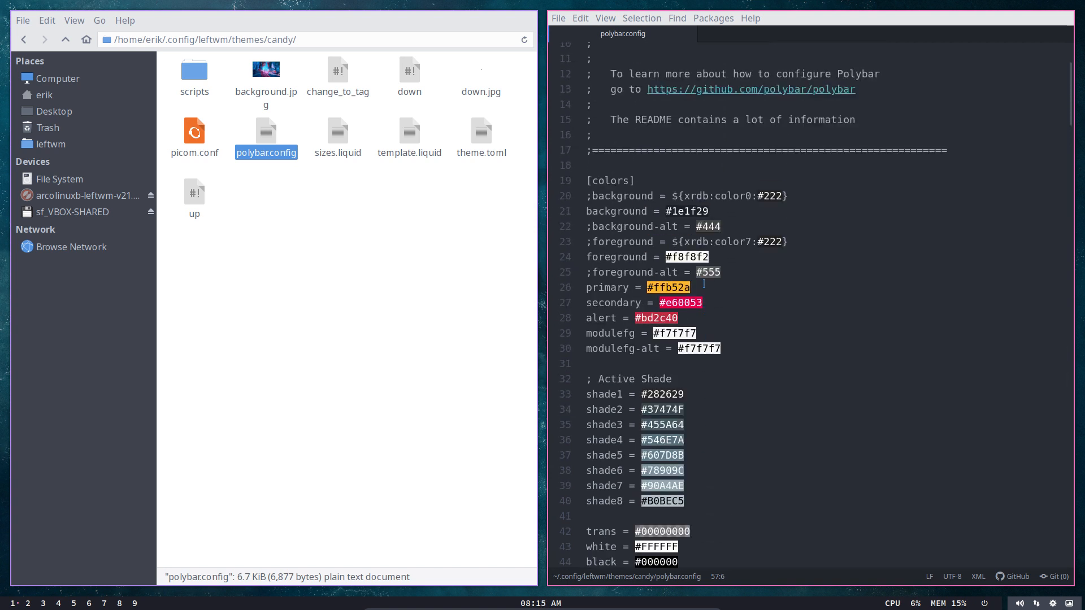
pyautogui.moveTo(636, 181); pyautogui.dragTo(586, 180)
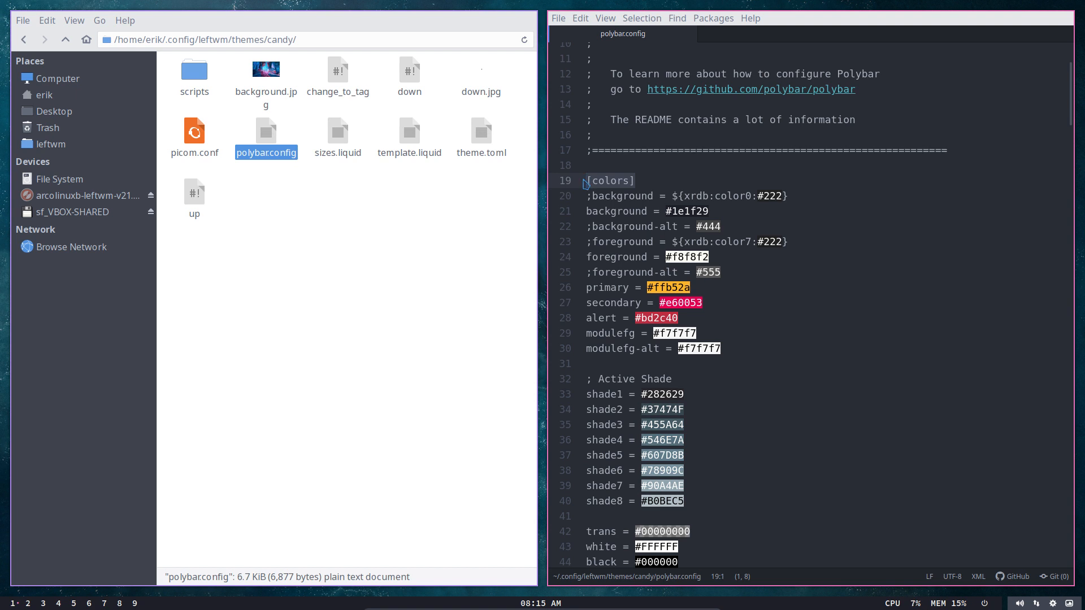
pyautogui.click(593, 211)
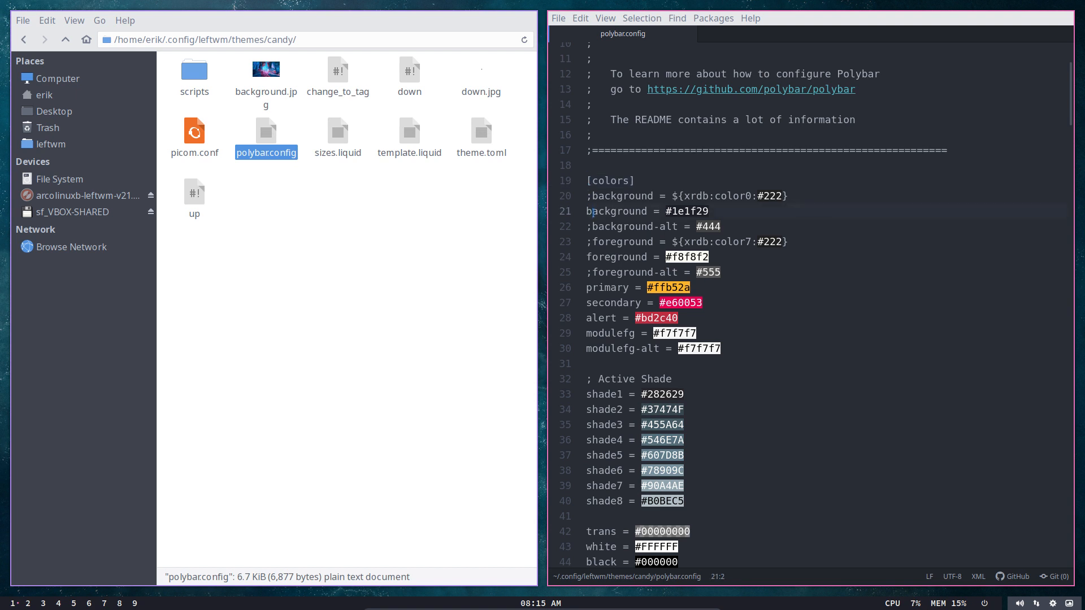
# Set the active background color in the colors section to #888888, save polybar.config and reload leftwm.
pyautogui.click(673, 211)
pyautogui.click(746, 242)
pyautogui.moveTo(673, 211); pyautogui.dragTo(708, 209)
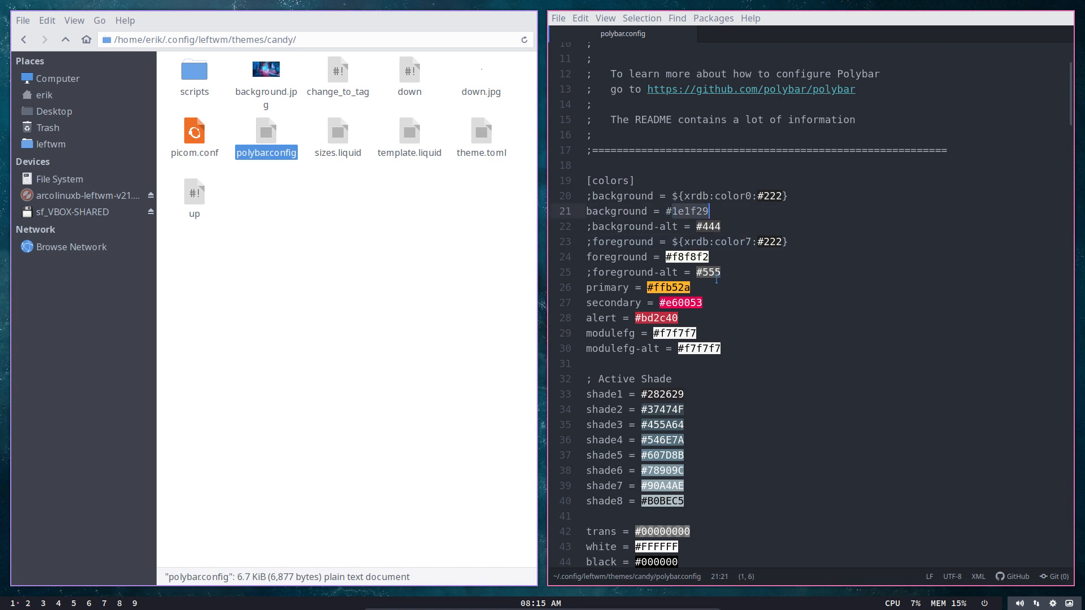
pyautogui.write('8')
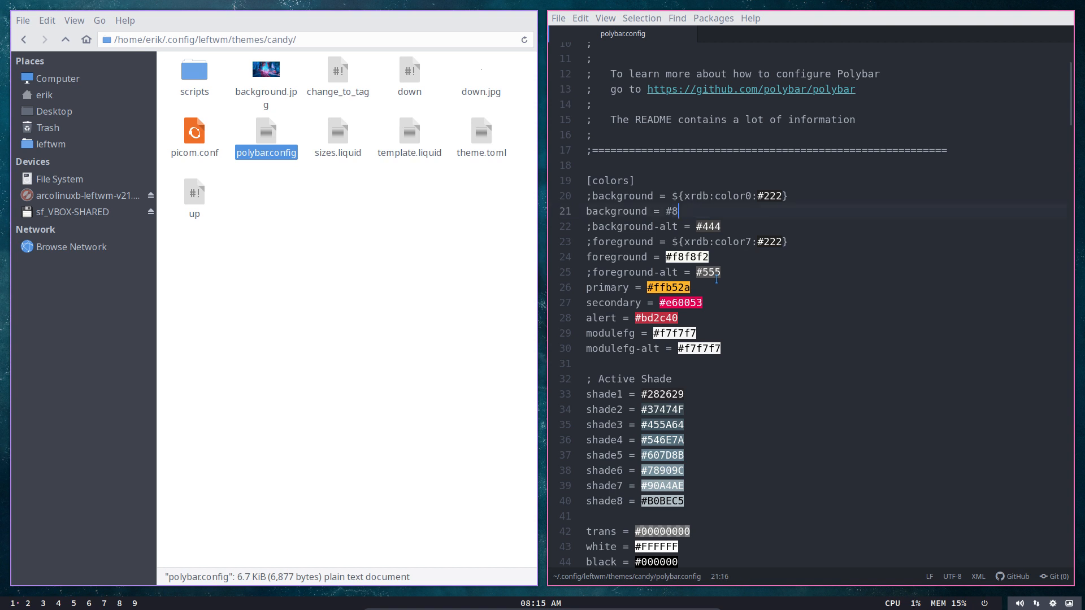
pyautogui.write('88888')
pyautogui.hotkey('ctrl', 's')
pyautogui.press('super+shift+r')
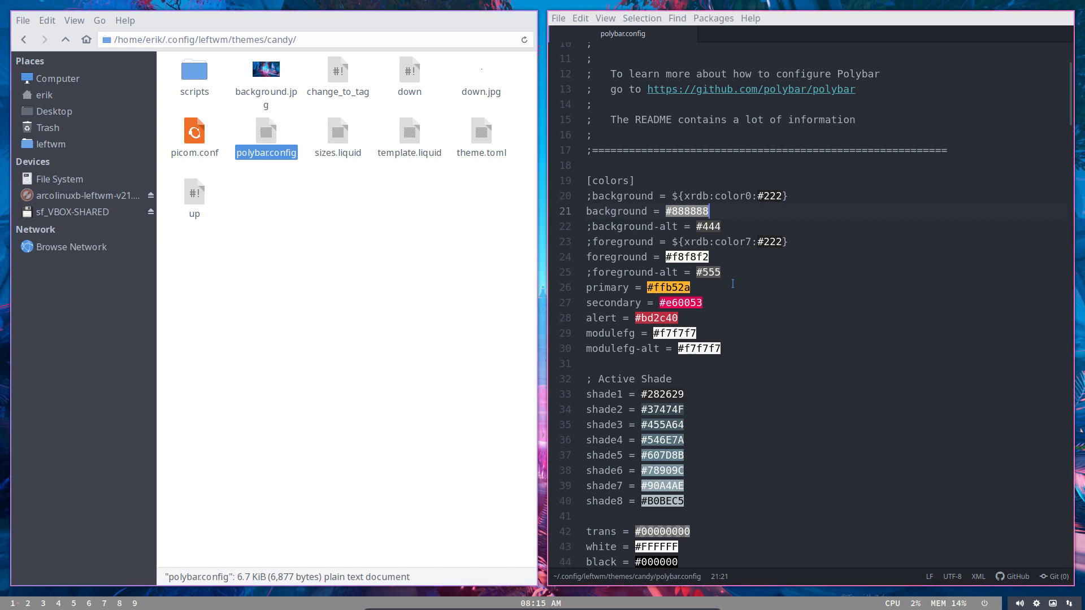
# Set the background color in the colors section to #555555 and save polybar.config.
pyautogui.doubleClick(693, 210)
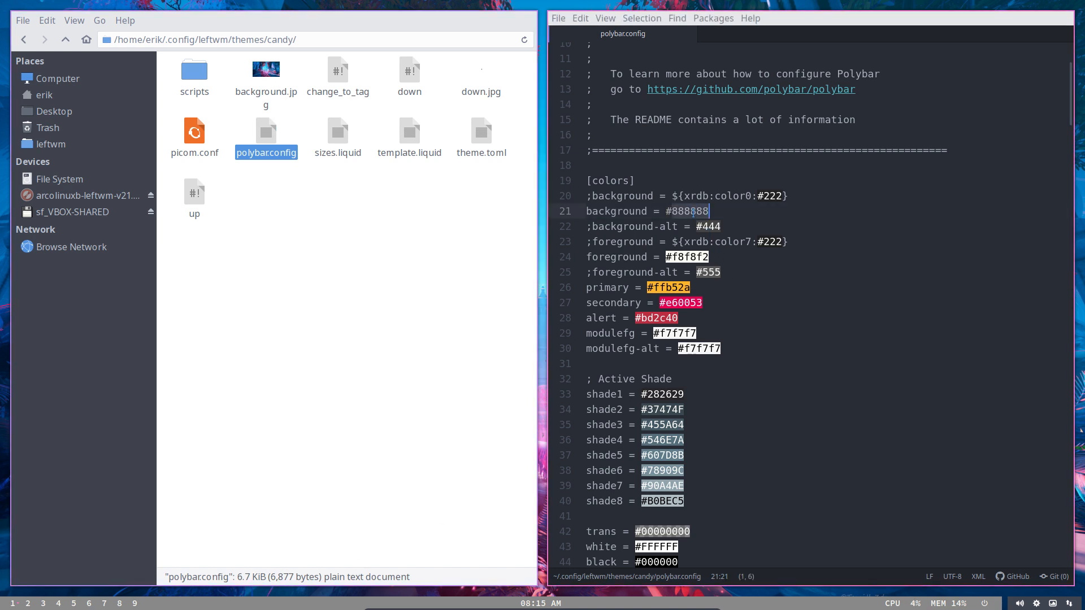
pyautogui.write('555555')
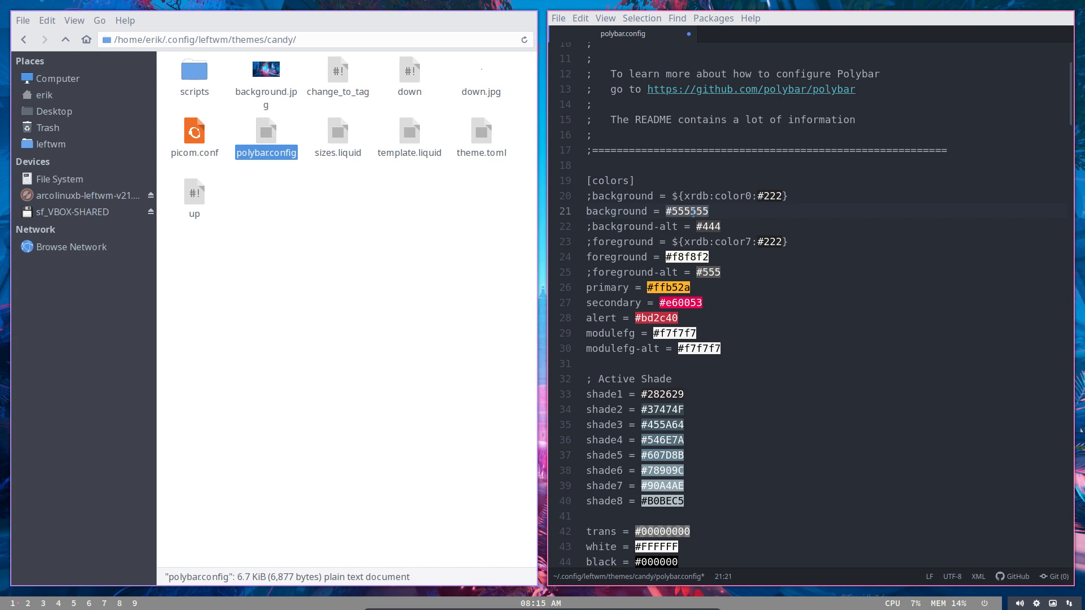
pyautogui.hotkey('ctrl', 's')
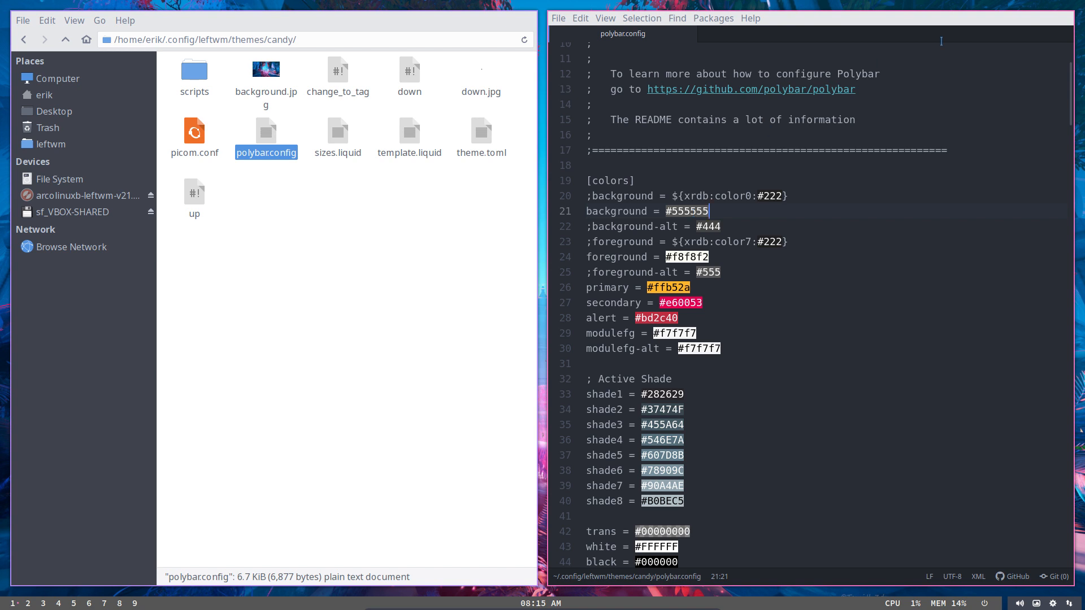
# Set the barbase padding value to 20, save polybar.config and reload leftwm.
pyautogui.doubleClick(659, 288)
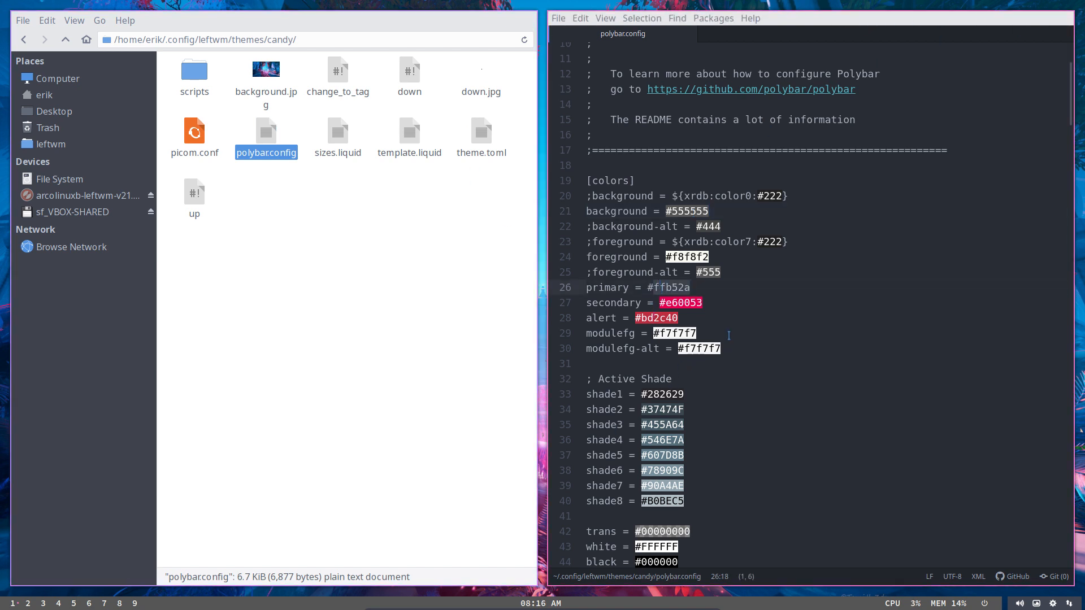
pyautogui.click(739, 297)
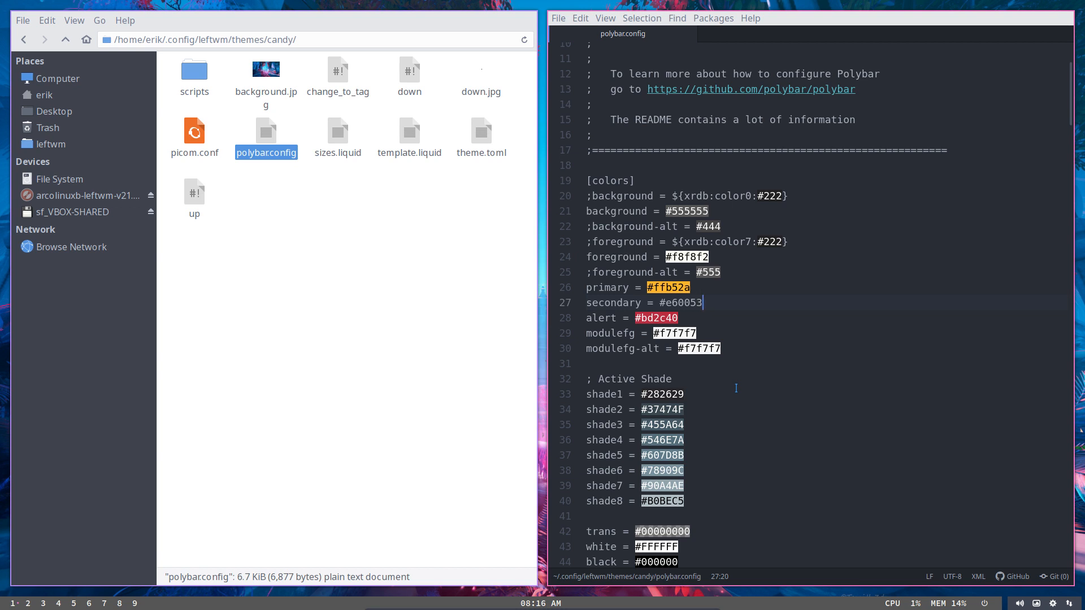
pyautogui.scroll(-10, 721, 443)
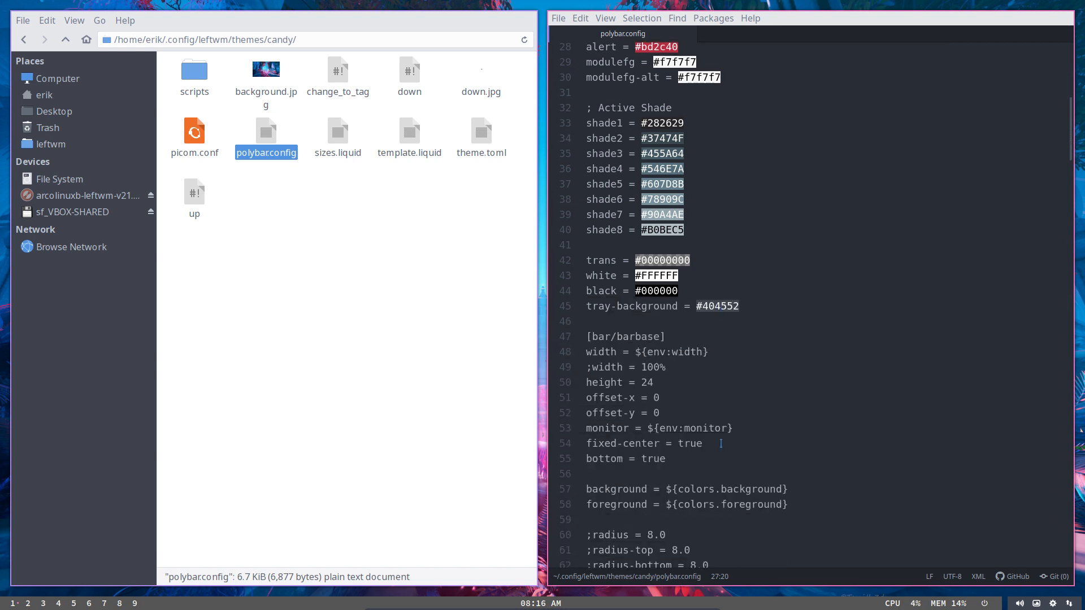
pyautogui.scroll(-1, 720, 443)
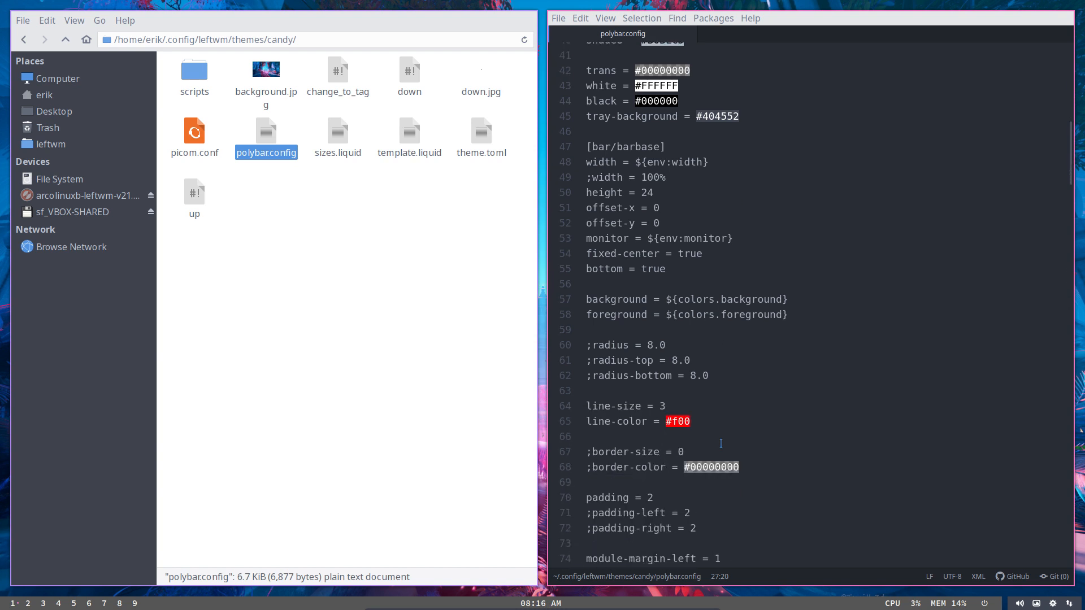
pyautogui.scroll(-1, 720, 443)
pyautogui.scroll(-2, 720, 443)
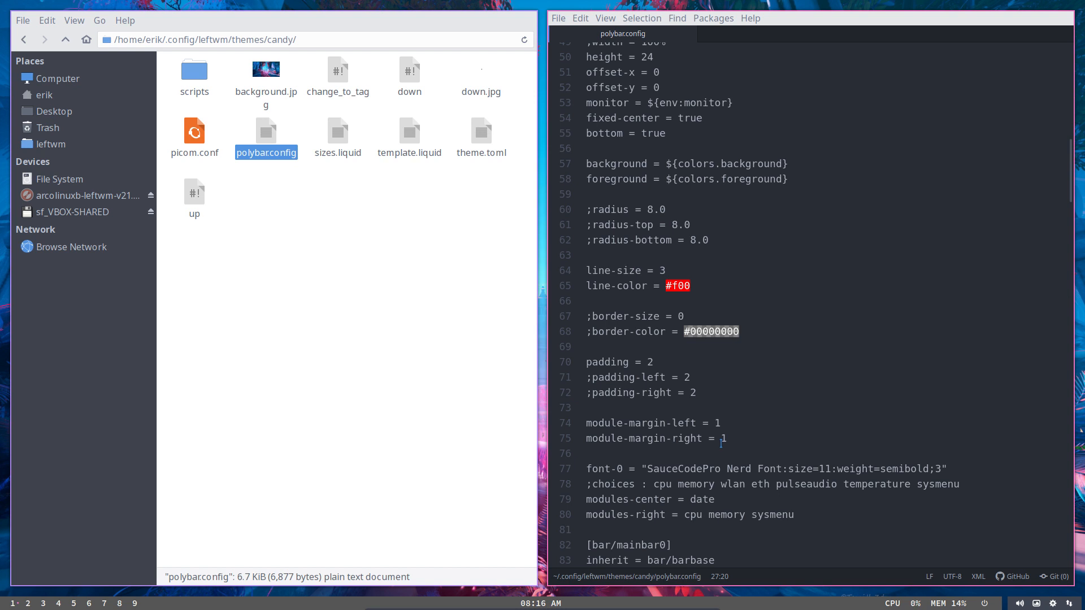
pyautogui.scroll(-2, 720, 443)
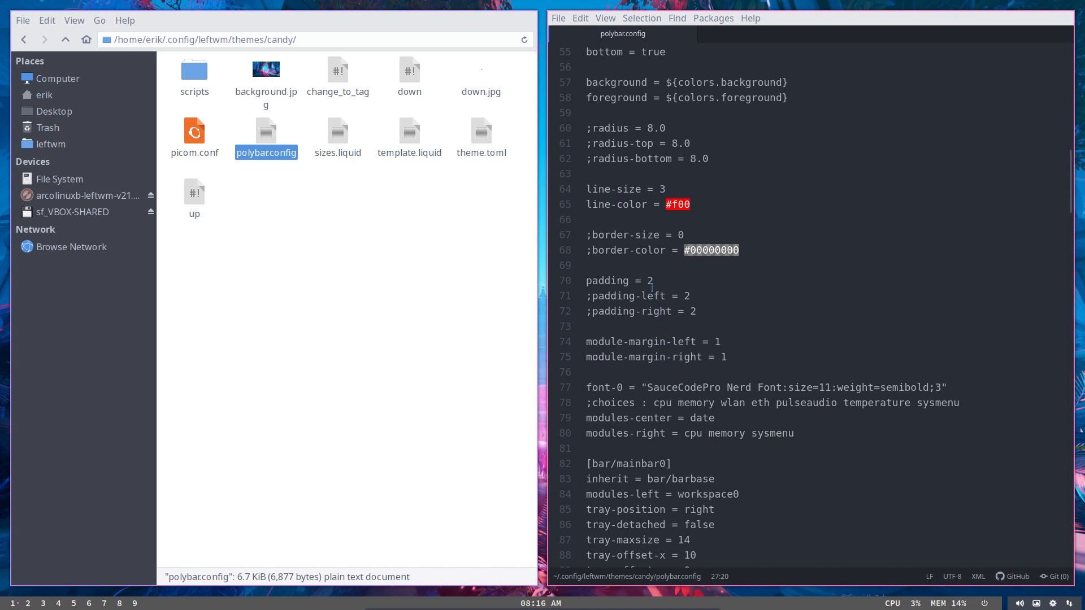
pyautogui.write('0')
pyautogui.hotkey('ctrl', 's')
pyautogui.press('super+shift+r')
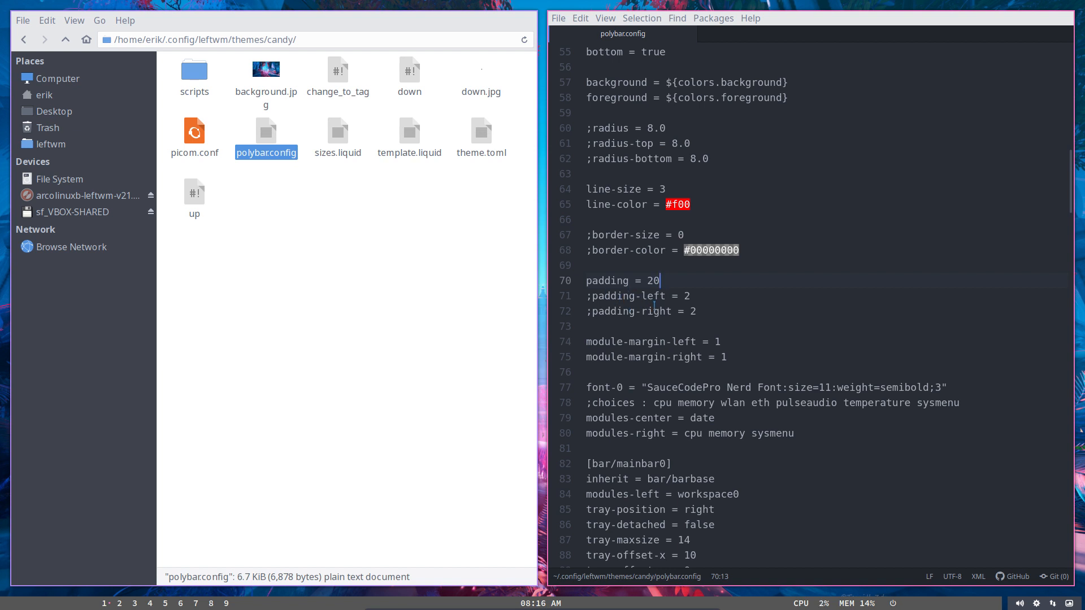
# Undo the padding edit and restore the background color in the colors section to #555555.
pyautogui.hotkey('ctrl', 'z')
pyautogui.hotkey('ctrl', 'z')
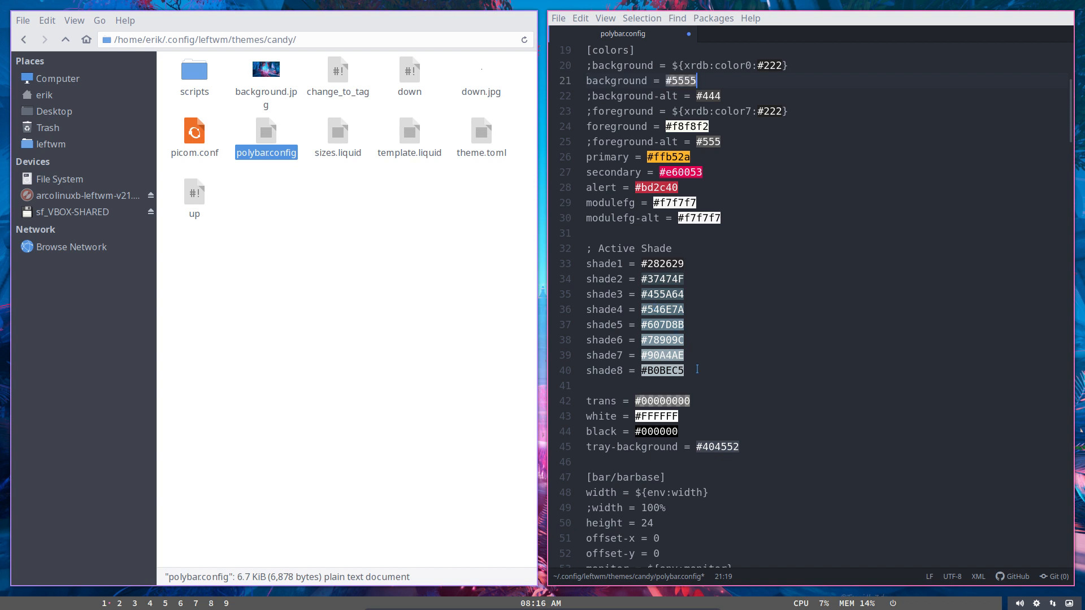
pyautogui.write('55')
# Set module-margin-left and module-margin-right to 10, save polybar.config and reload leftwm.
pyautogui.scroll(-10, 701, 396)
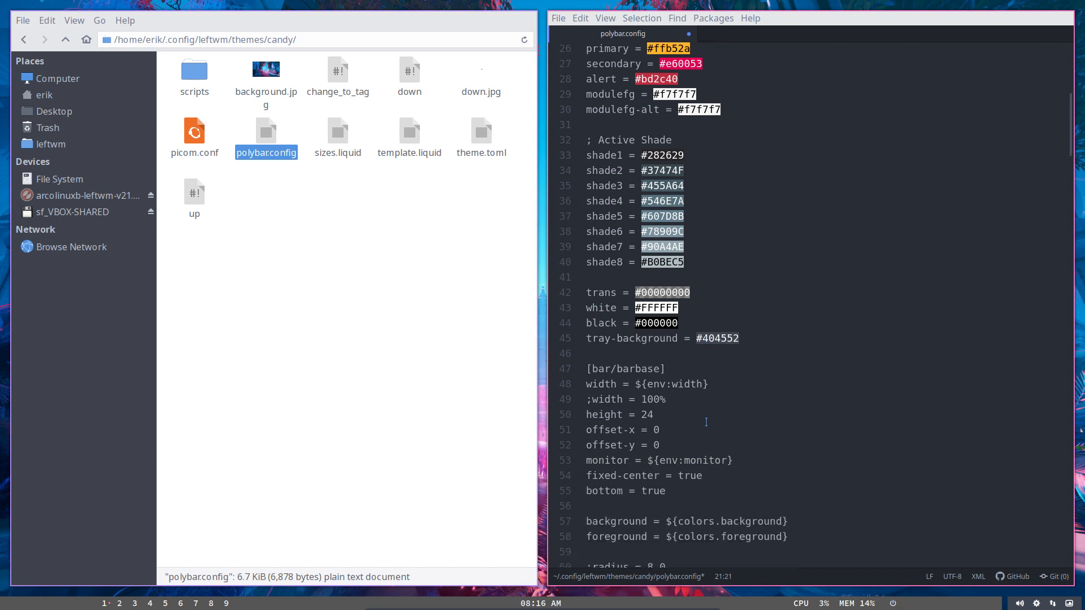
pyautogui.scroll(-2, 707, 423)
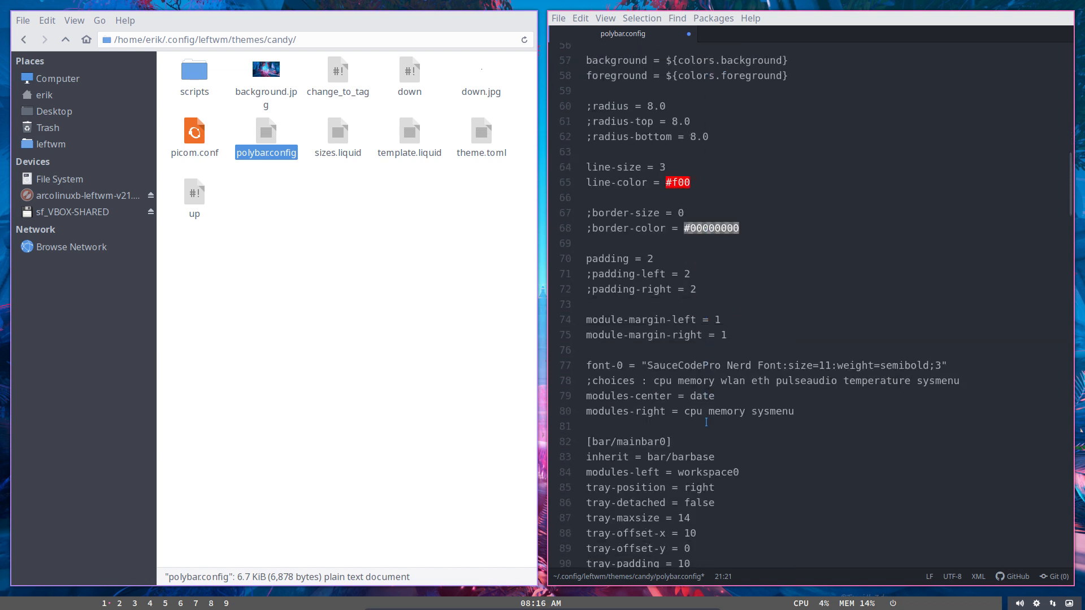
pyautogui.scroll(-2, 707, 423)
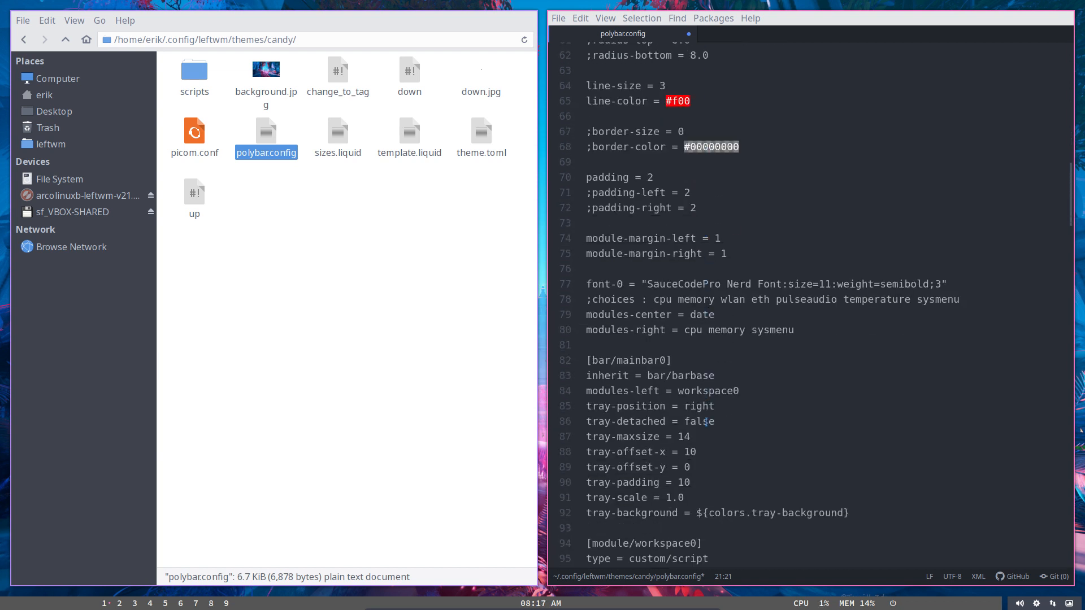
pyautogui.write('0')
pyautogui.click(736, 260)
pyautogui.write('0')
pyautogui.hotkey('ctrl', 's')
pyautogui.press('super+shift+r')
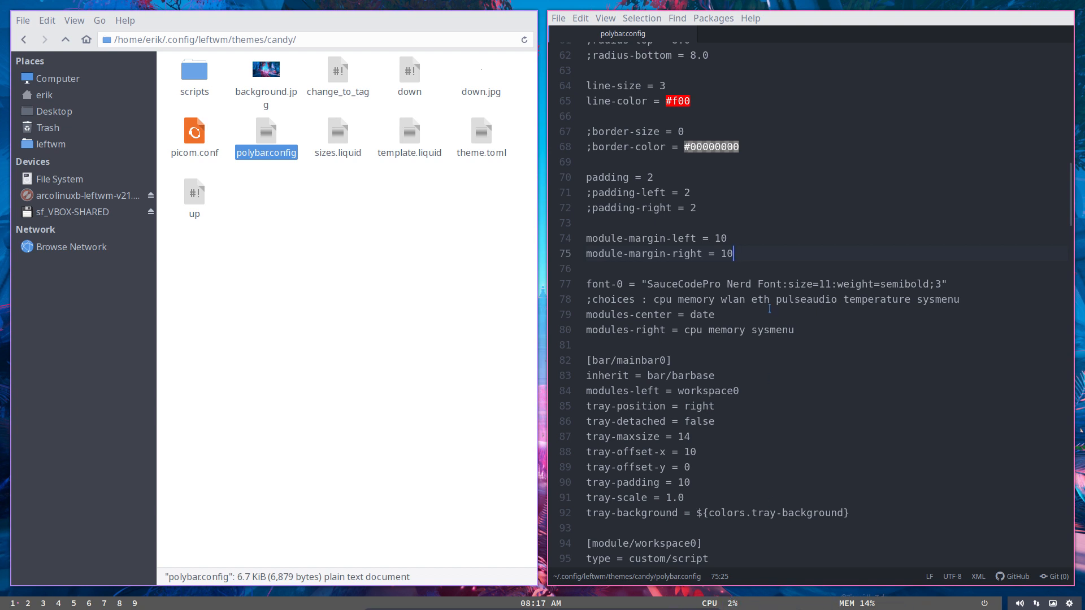
# Set module-margin-right and module-margin-left back to 1.
pyautogui.press('BackSpace')
pyautogui.press('Up')
pyautogui.press('BackSpace')
# Add a copy of the modules-center = date line above the original, commented out with #, and save the file.
pyautogui.doubleClick(706, 315)
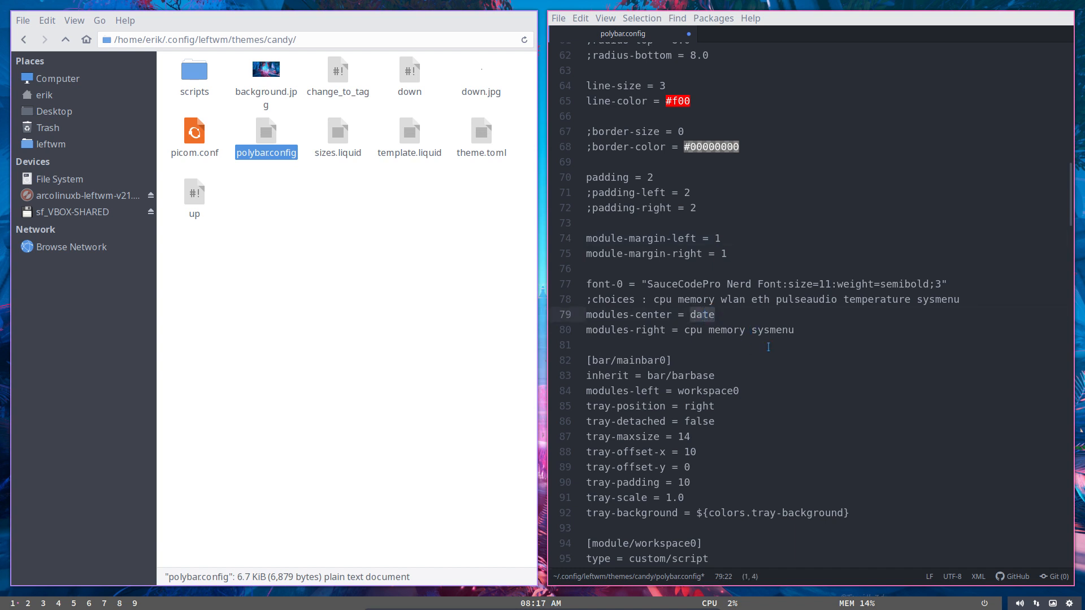
pyautogui.moveTo(716, 315); pyautogui.dragTo(586, 315)
pyautogui.hotkey('ctrl', 'c')
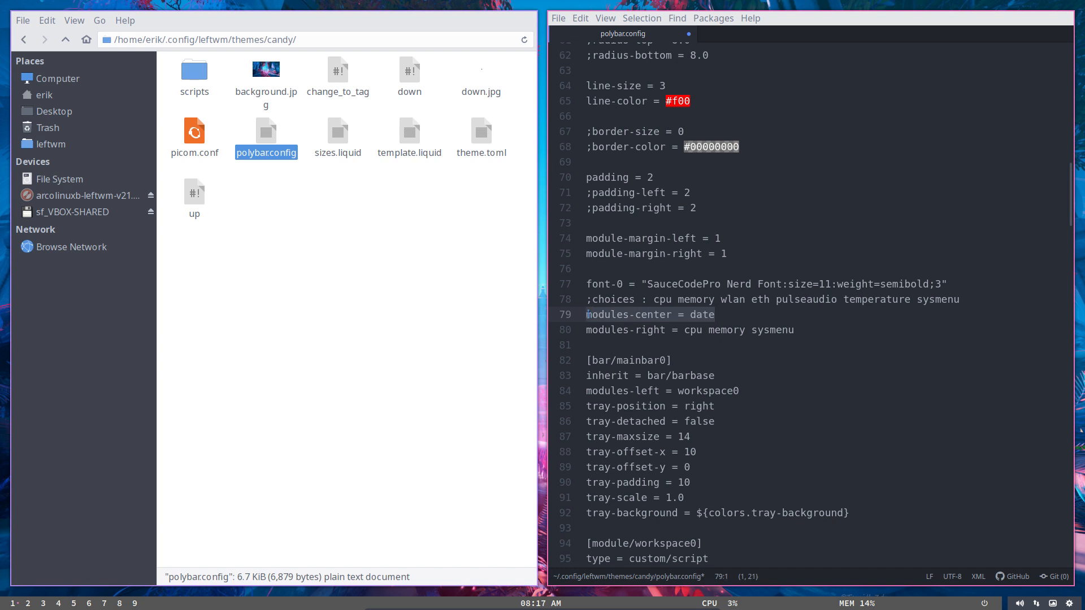
pyautogui.click(589, 315)
pyautogui.press('Return')
pyautogui.press('Up')
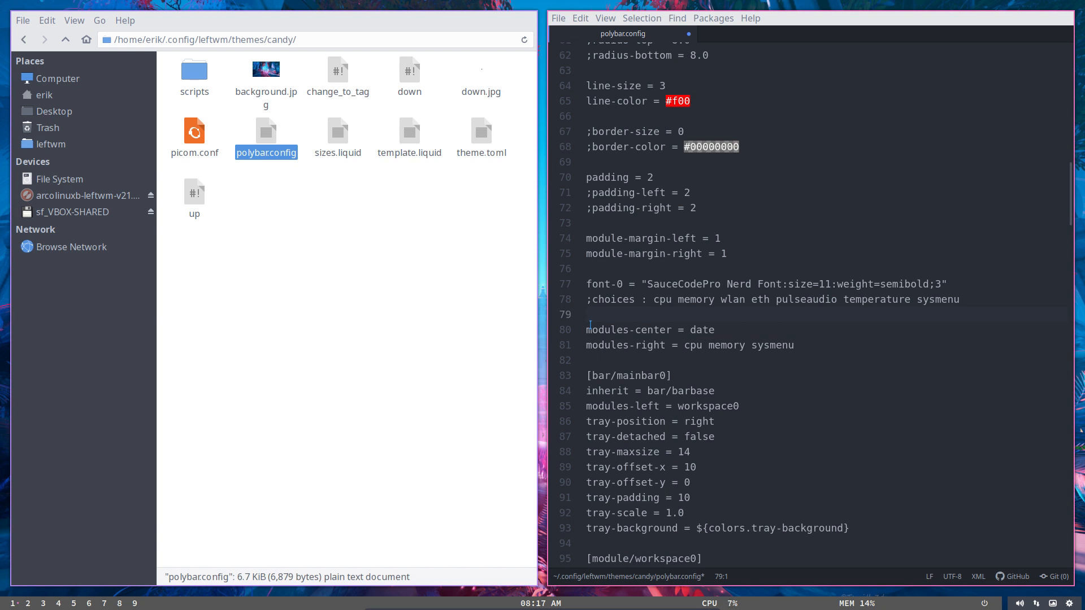
pyautogui.write('#')
pyautogui.hotkey('ctrl', 'v')
pyautogui.hotkey('ctrl', 's')
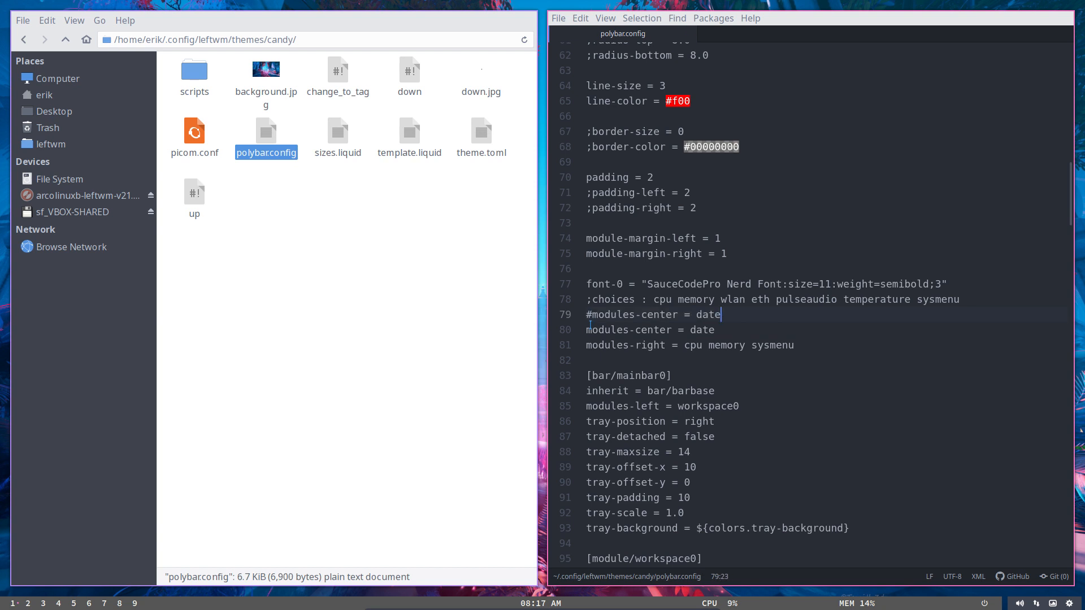
# Replace date with temperature in the uncommented modules-center line and save polybar.config.
pyautogui.click(707, 330)
pyautogui.doubleClick(705, 330)
pyautogui.write('temperat')
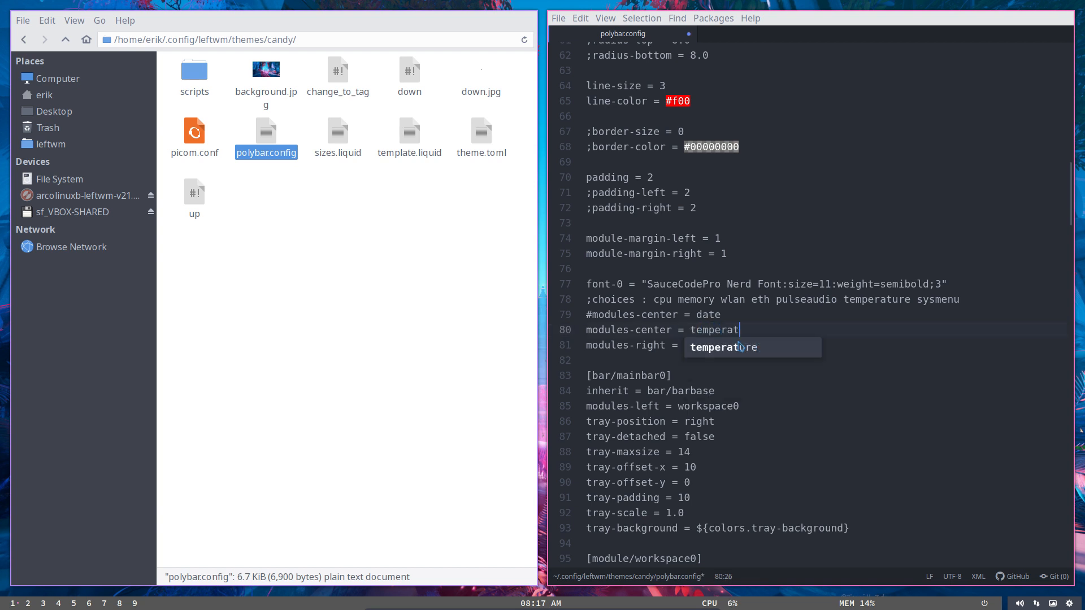
pyautogui.click(739, 346)
pyautogui.hotkey('ctrl', 's')
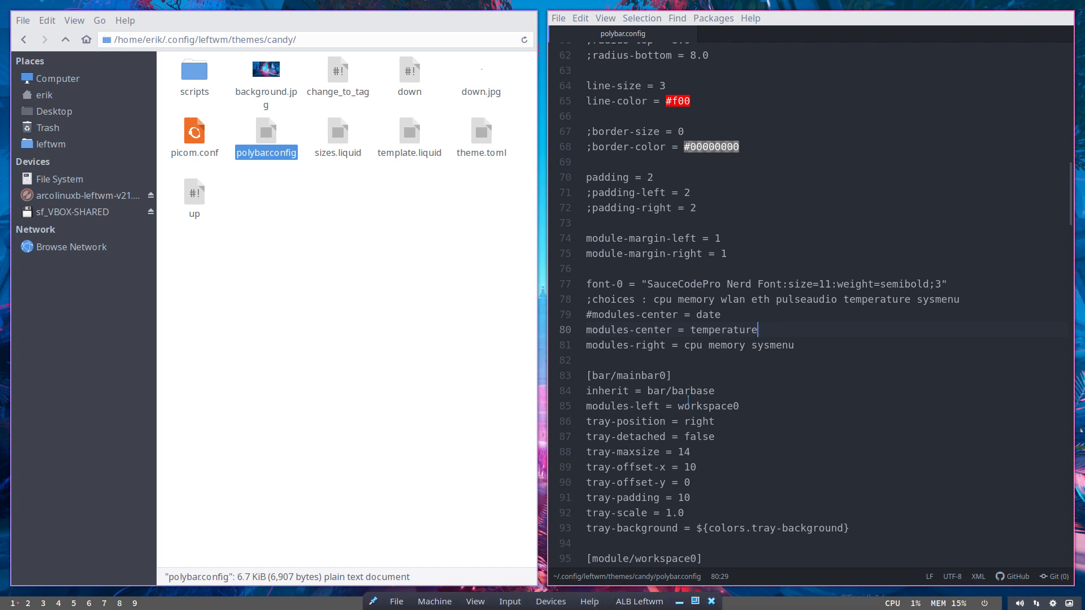
# Remove temperature from the uncommented modules-center line, leaving its value empty, and save polybar.config.
pyautogui.doubleClick(732, 336)
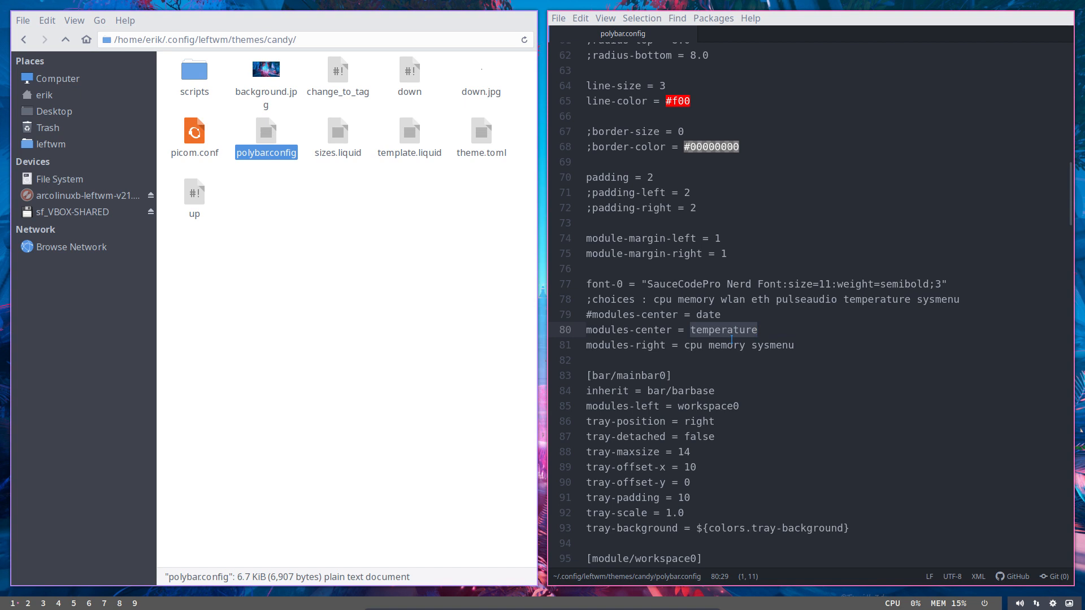
pyautogui.press('BackSpace')
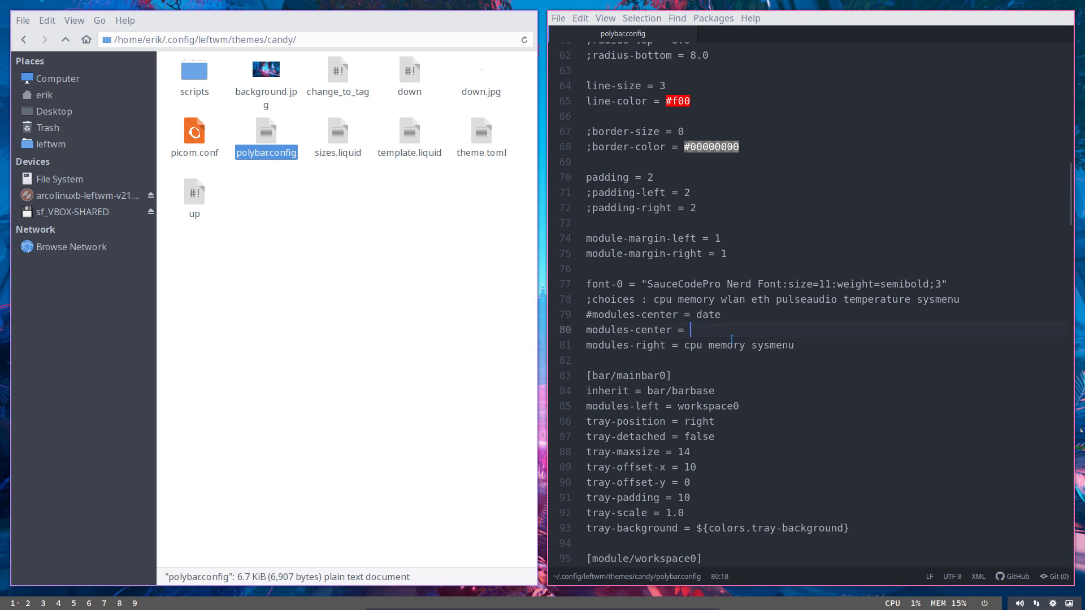
pyautogui.hotkey('ctrl', 's')
# Review the module sections of polybar.config from module/cpu through the settings and global/wm sections, including the workspace definitions.
pyautogui.scroll(-20, 713, 394)
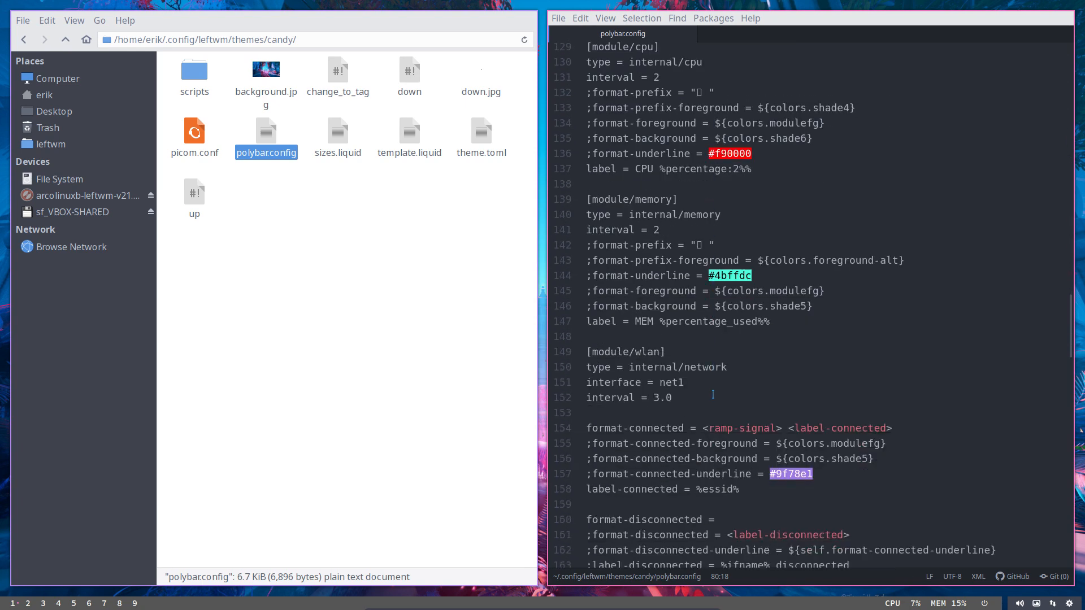
pyautogui.scroll(4, 713, 394)
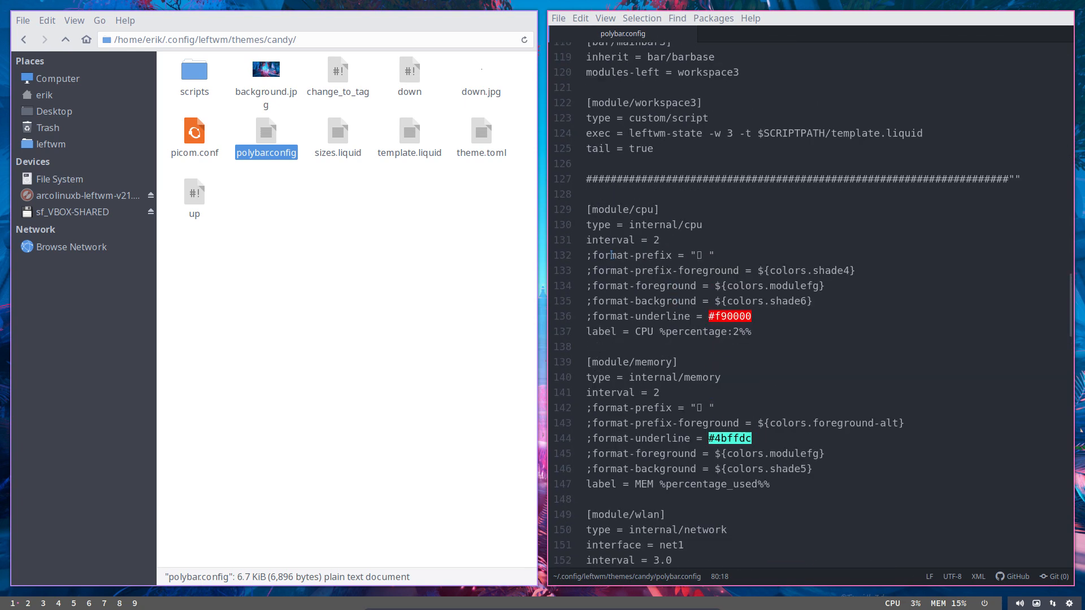
pyautogui.scroll(-12, 639, 392)
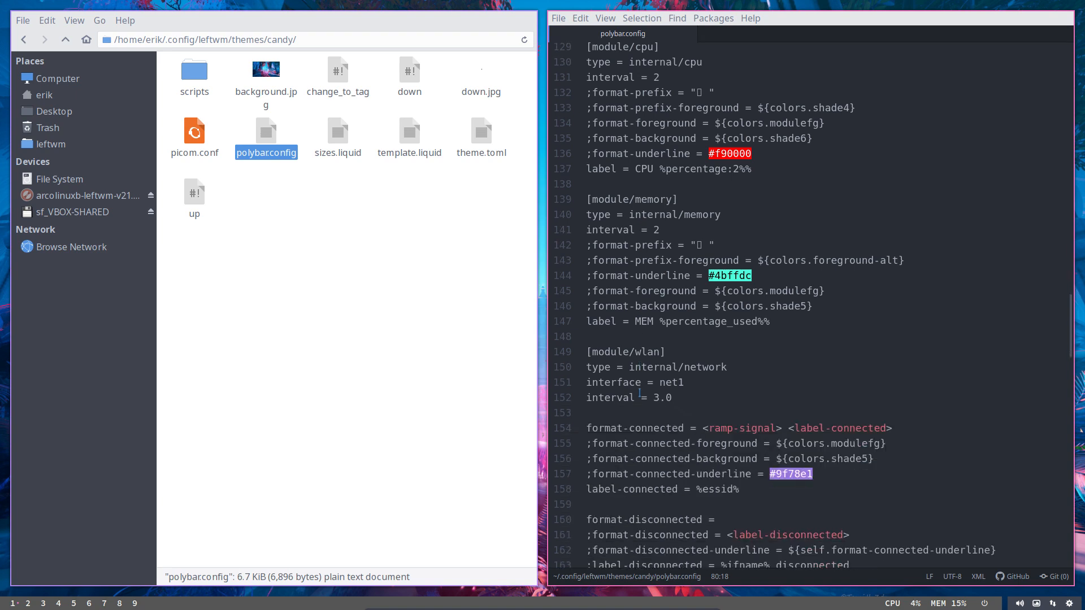
pyautogui.scroll(-15, 639, 392)
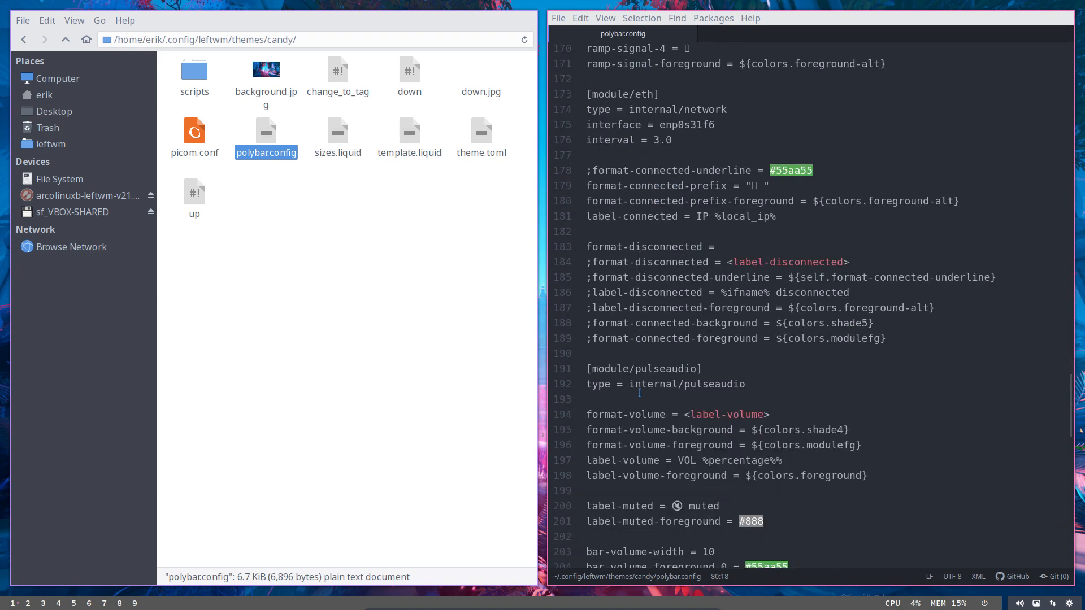
pyautogui.scroll(-9, 639, 392)
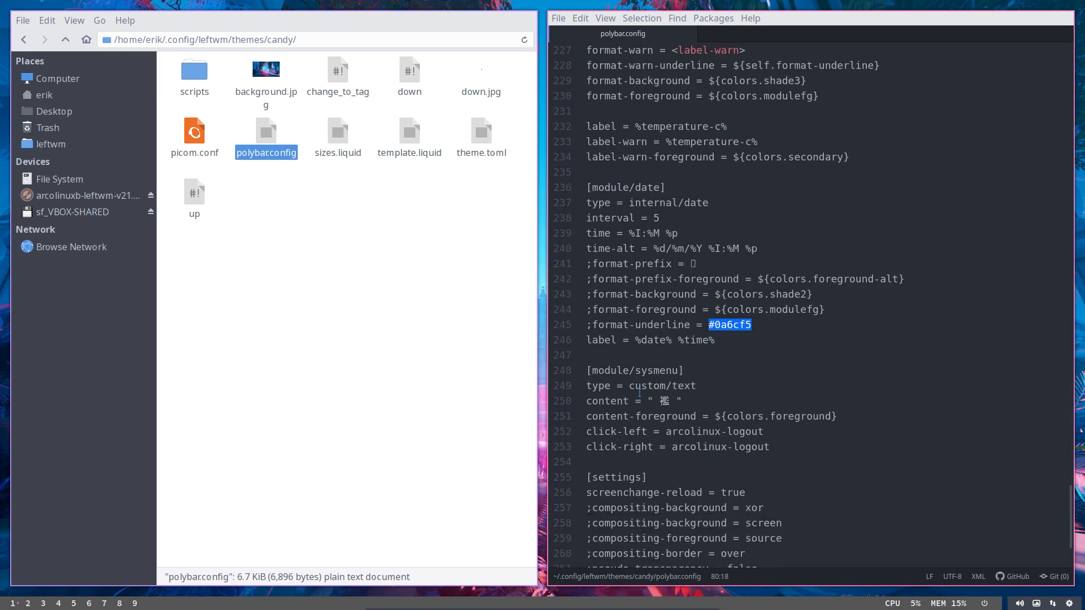
pyautogui.scroll(-2, 640, 392)
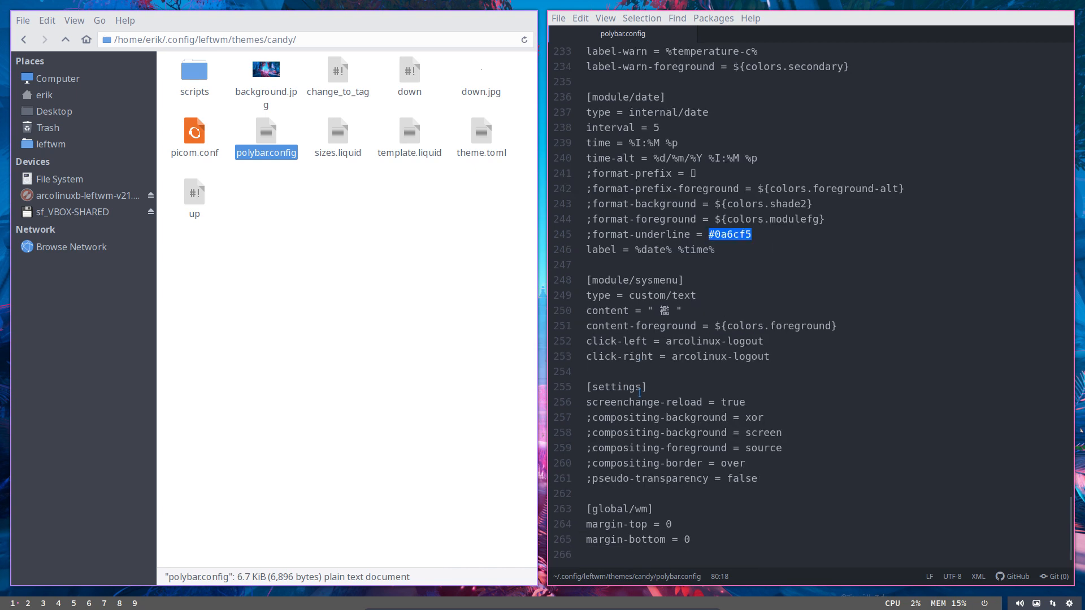
pyautogui.scroll(20, 639, 392)
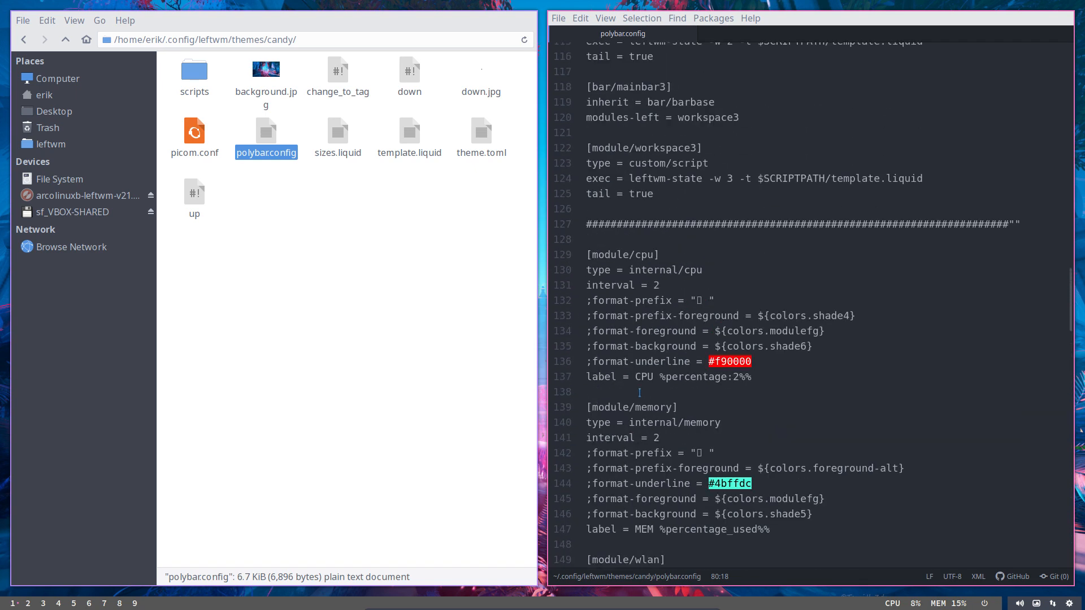
pyautogui.scroll(8, 639, 392)
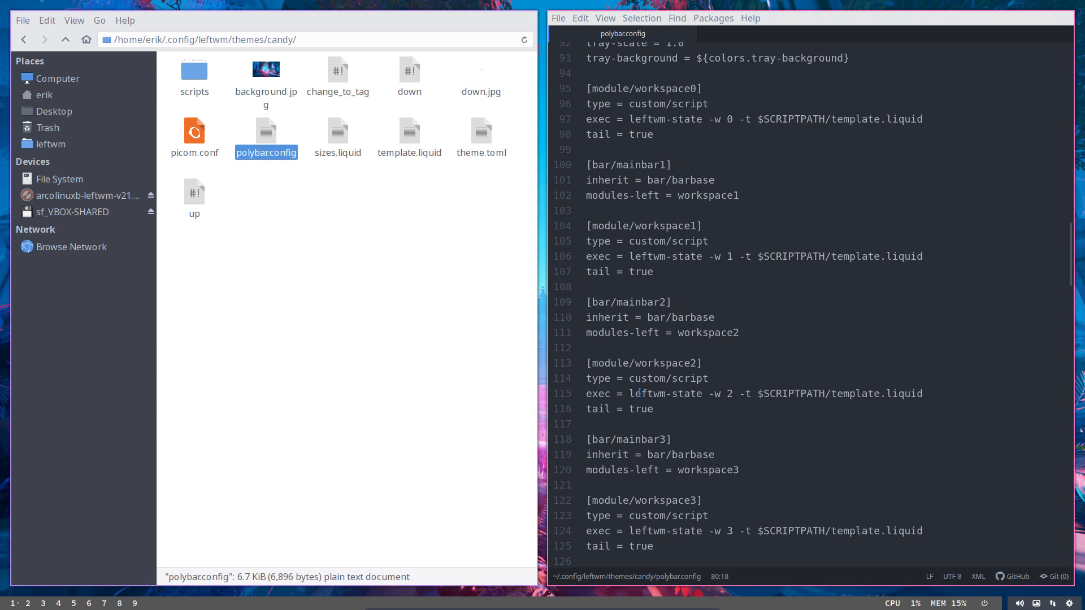
pyautogui.scroll(5, 639, 392)
pyautogui.scroll(20, 639, 392)
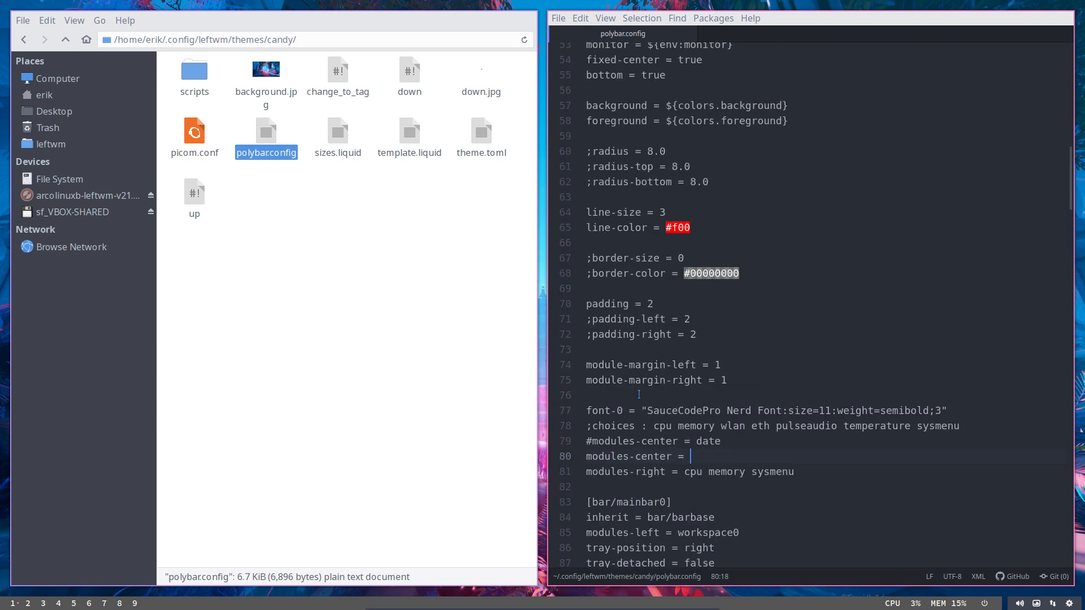
# Set the font-0 size to 15 in polybar.config, save the file and reload leftwm.
pyautogui.scroll(-9, 640, 394)
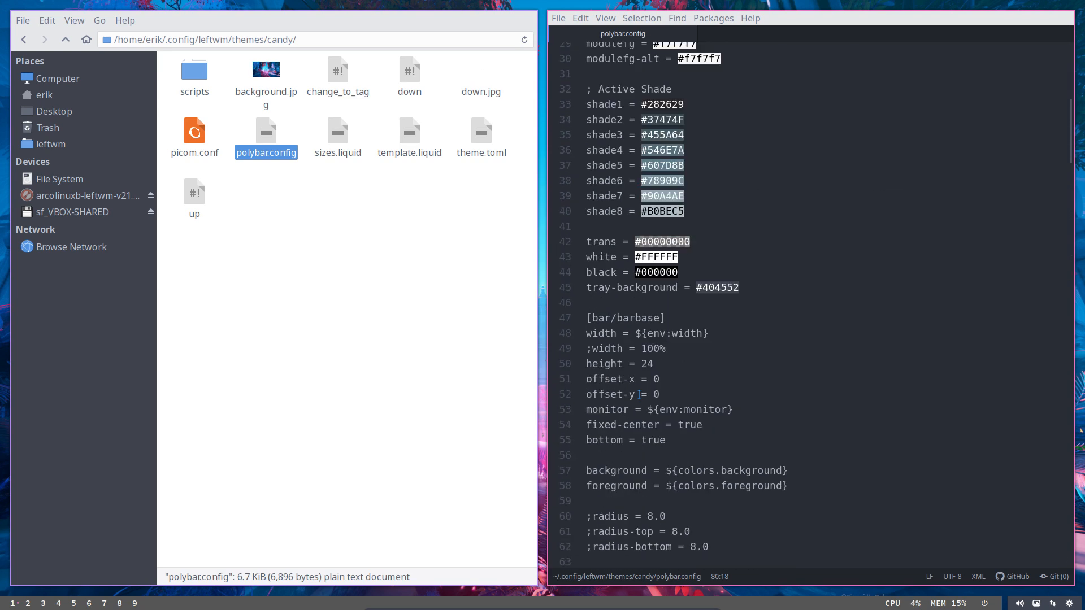
pyautogui.scroll(-8, 639, 394)
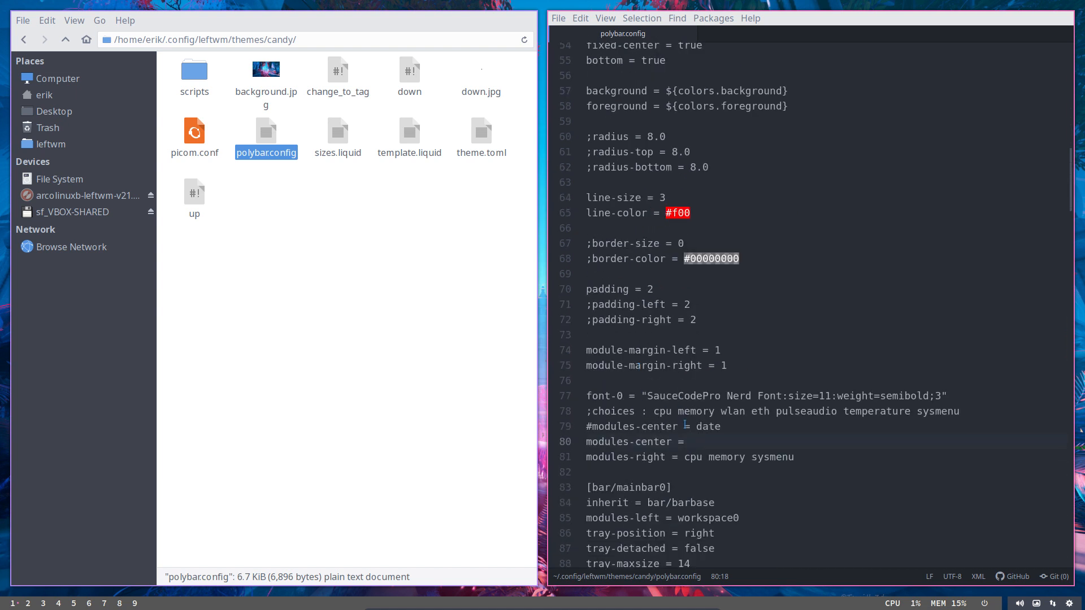
pyautogui.click(830, 394)
pyautogui.press('BackSpace')
pyautogui.write('5')
pyautogui.hotkey('ctrl', 's')
pyautogui.press('super+shift+r')
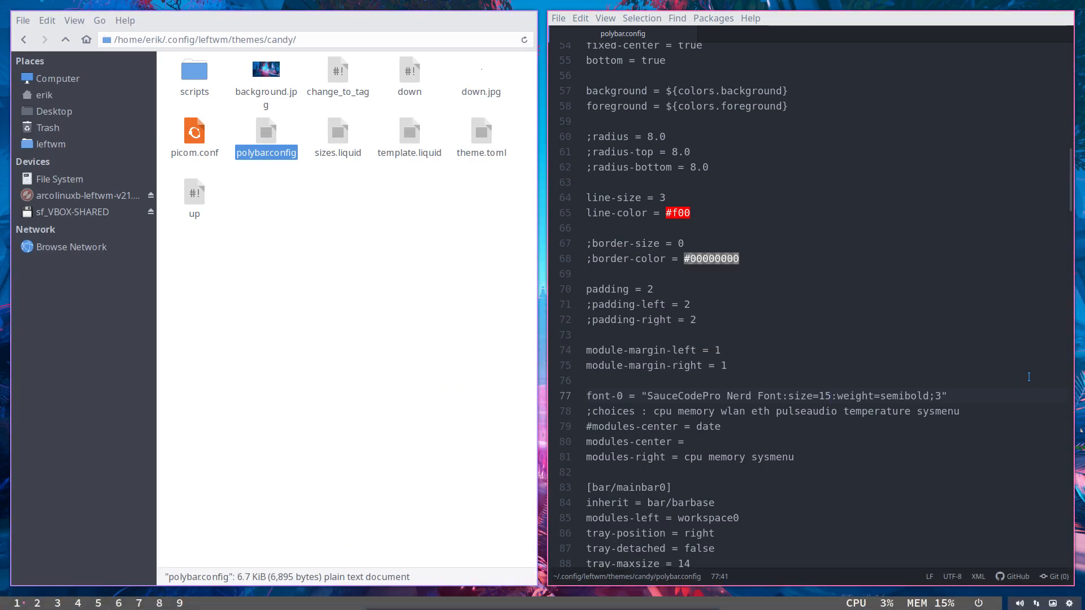
# Set height to 40 in the bar/barbase section, save polybar.config and reload leftwm.
pyautogui.scroll(6, 1010, 263)
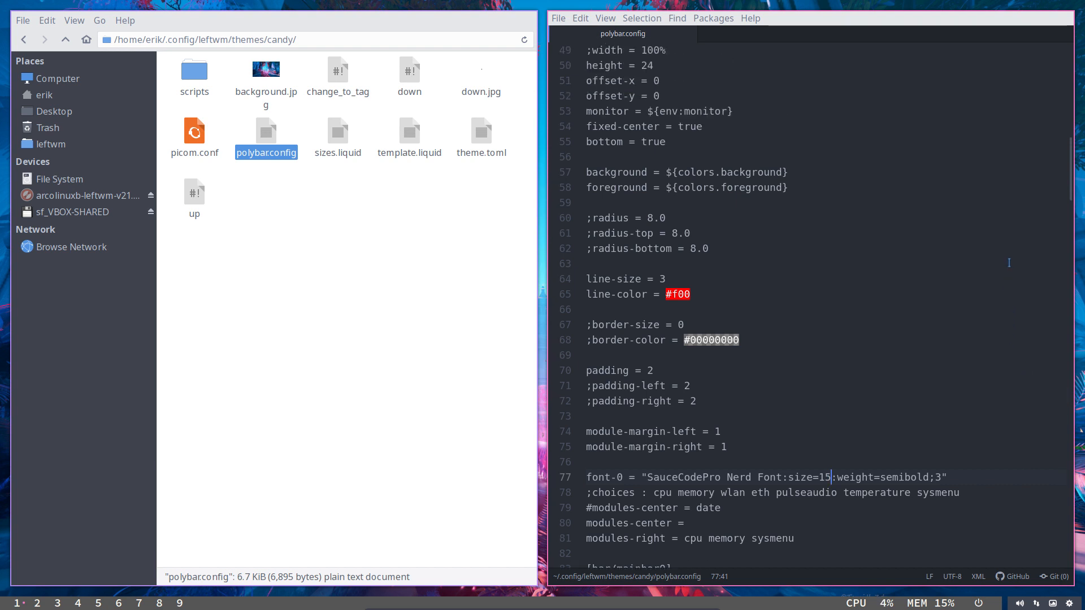
pyautogui.scroll(-6, 1009, 263)
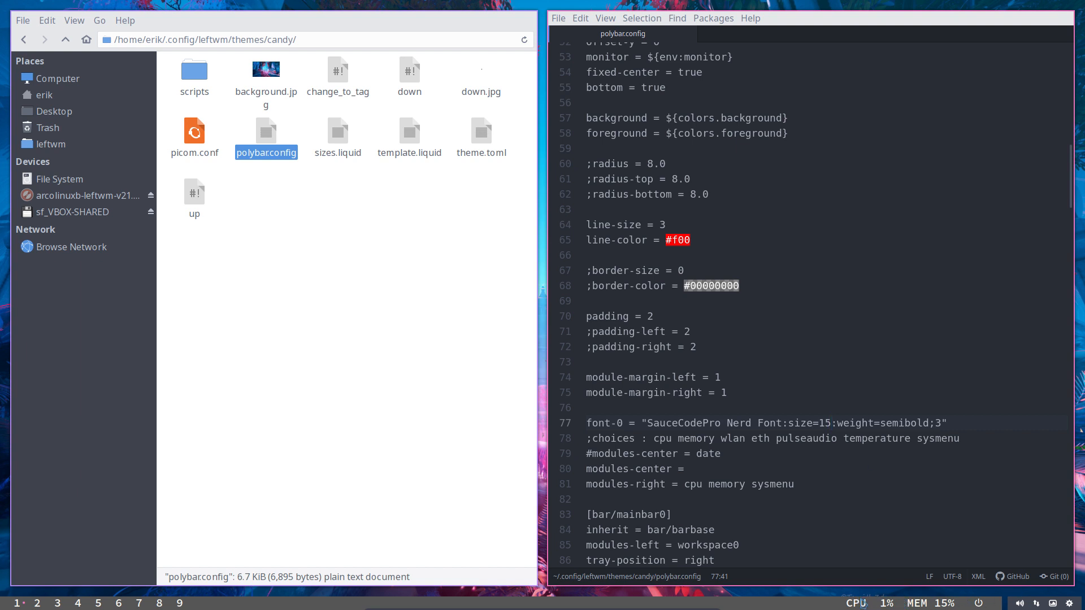
pyautogui.scroll(15, 648, 238)
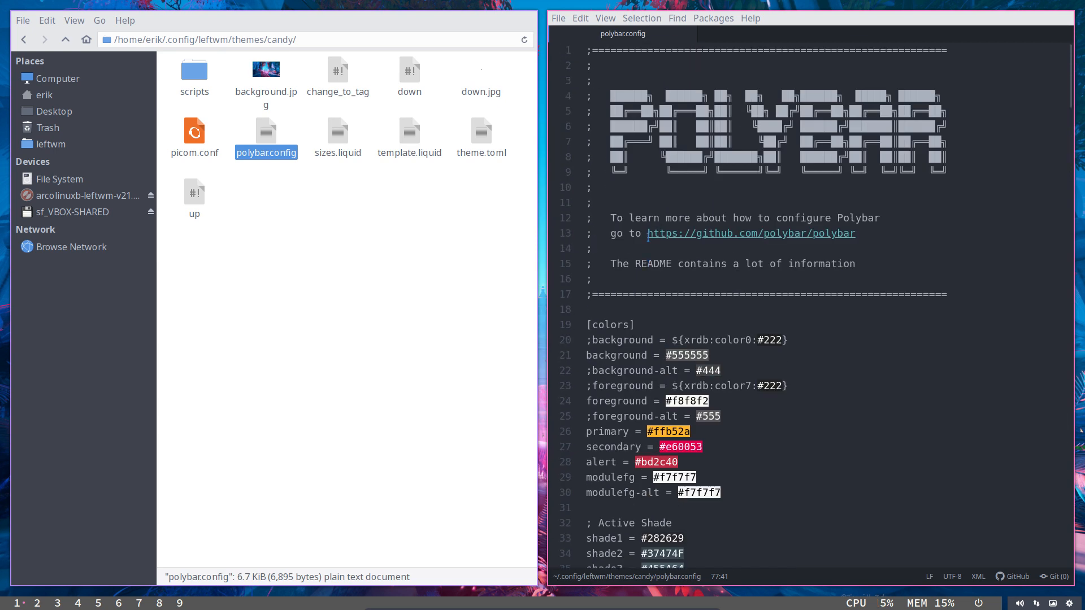
pyautogui.scroll(-1, 648, 236)
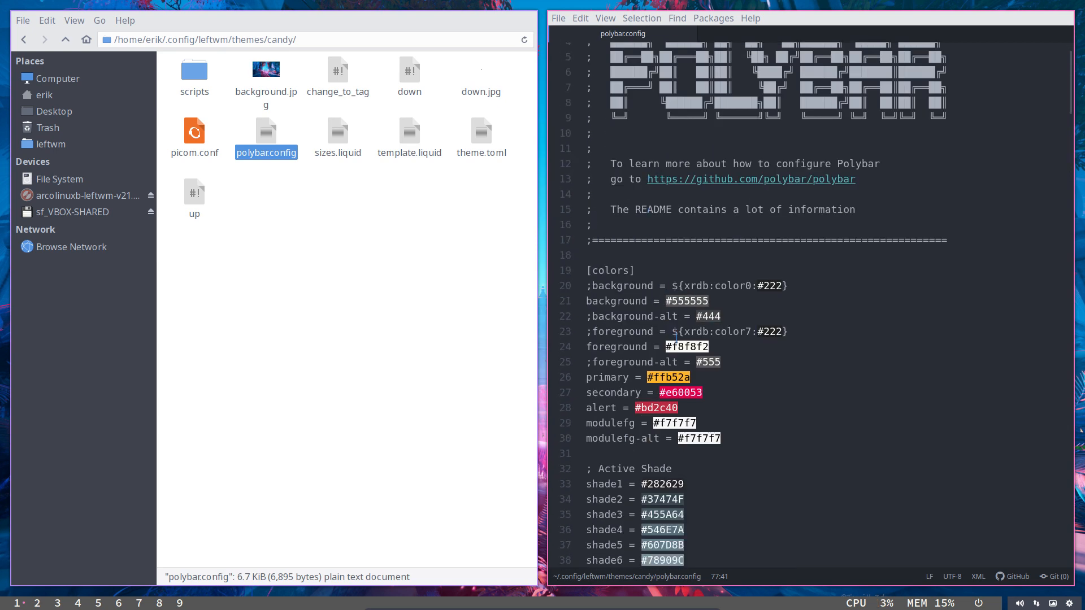
pyautogui.scroll(-7, 676, 341)
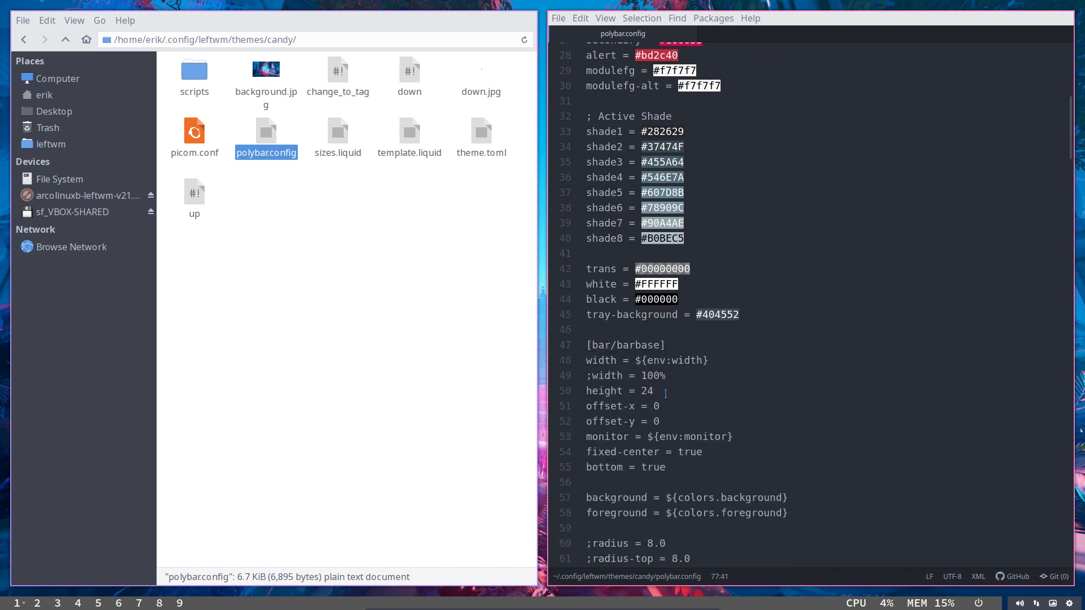
pyautogui.click(665, 393)
pyautogui.press('BackSpace')
pyautogui.press('BackSpace')
pyautogui.write('40')
pyautogui.press('super+shift+r')
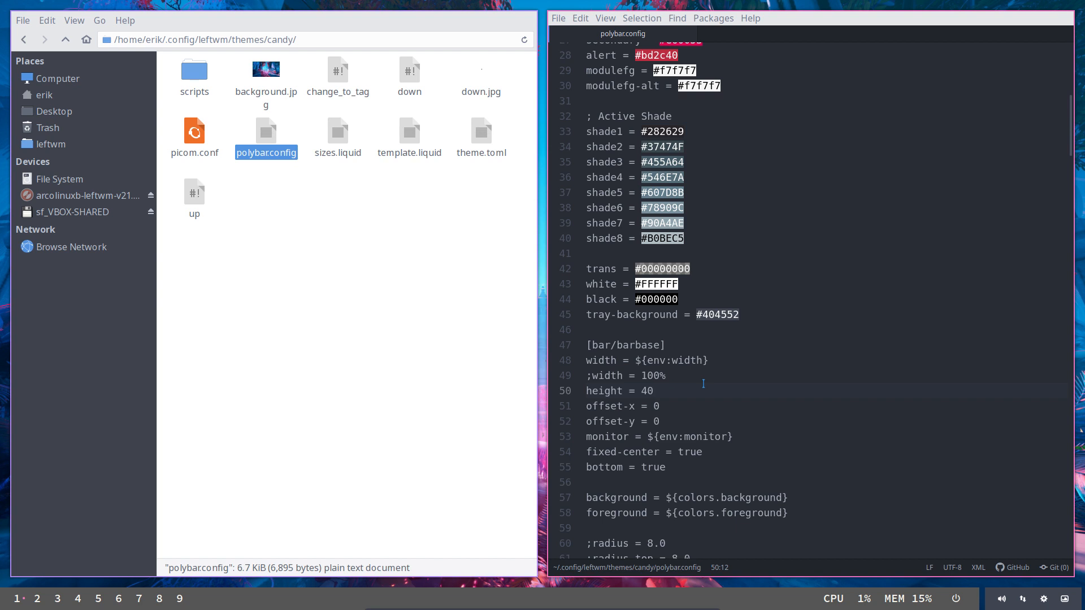
# Examine polybar.config from the bar/barbase settings through the tray and workspace sections to the cpu, memory, wlan, eth and pulseaudio modules.
pyautogui.scroll(-1, 679, 403)
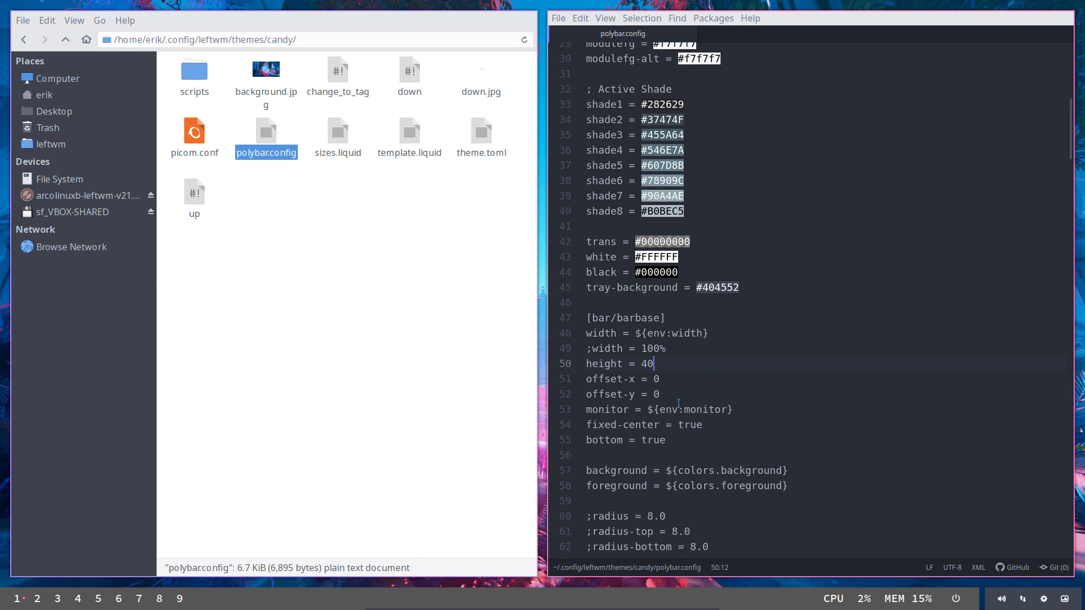
pyautogui.scroll(-1, 673, 385)
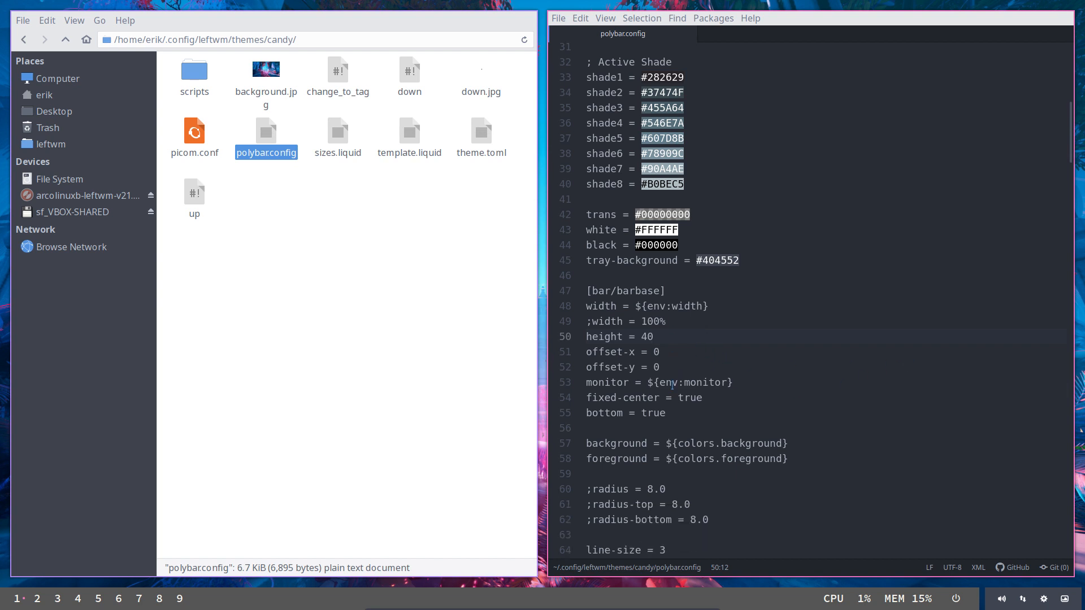
pyautogui.scroll(-3, 673, 385)
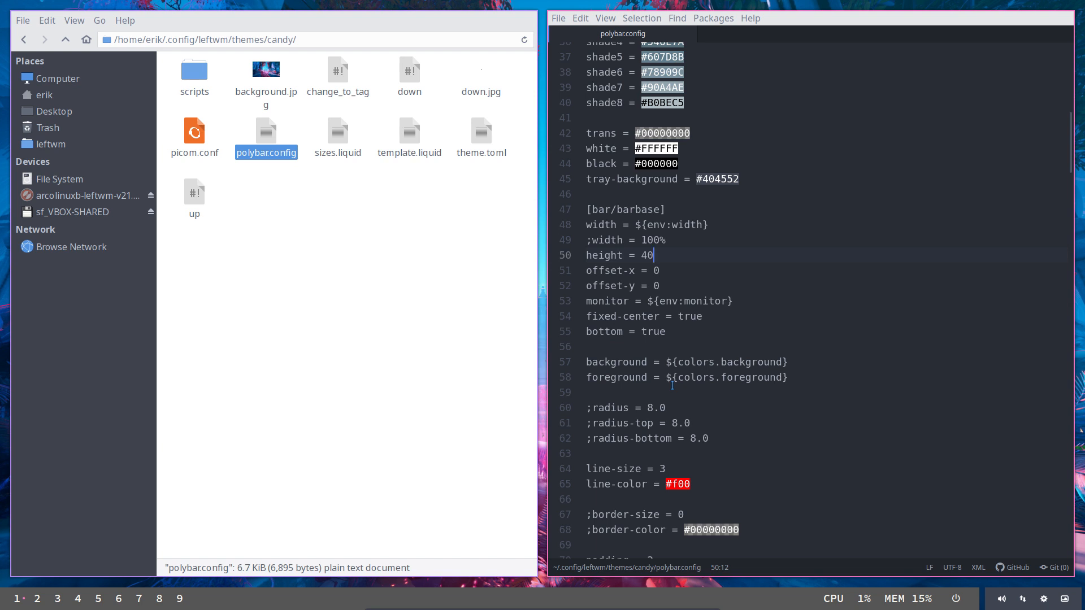
pyautogui.scroll(-3, 673, 385)
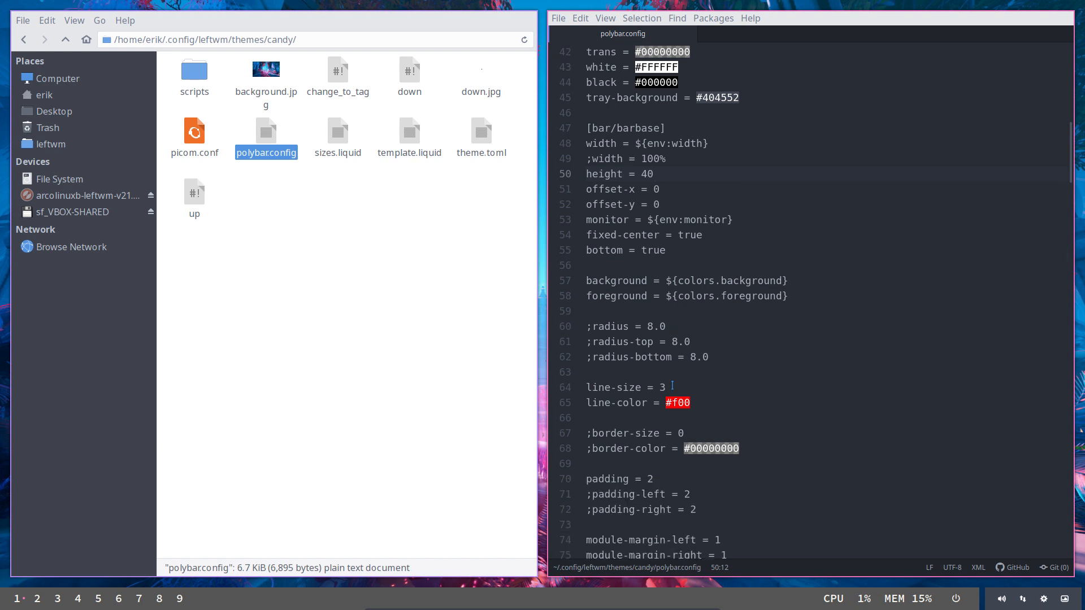
pyautogui.scroll(-6, 669, 370)
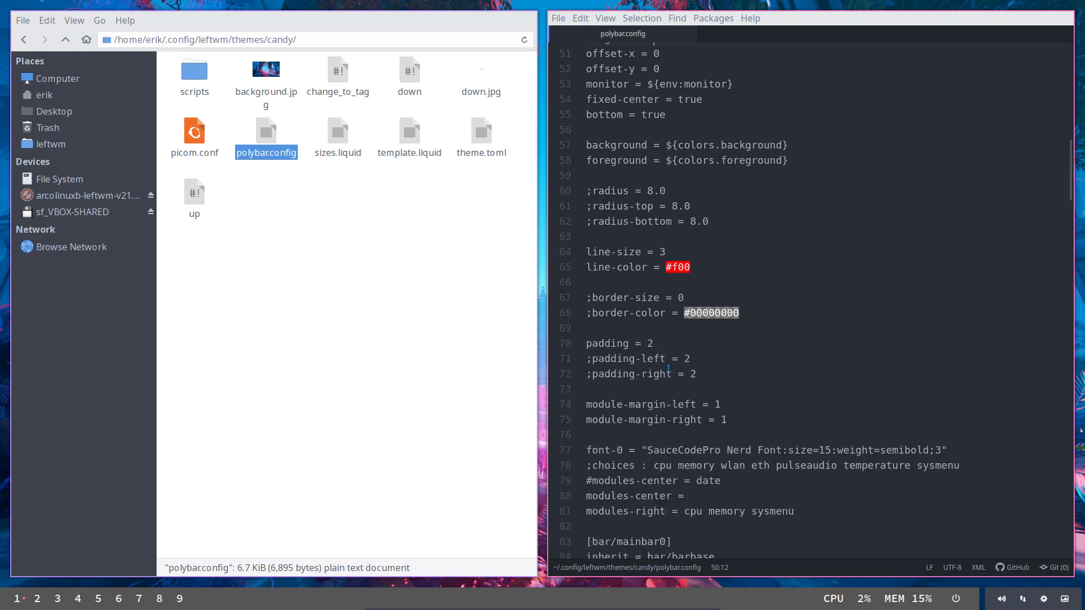
pyautogui.scroll(6, 669, 370)
pyautogui.scroll(6, 669, 370)
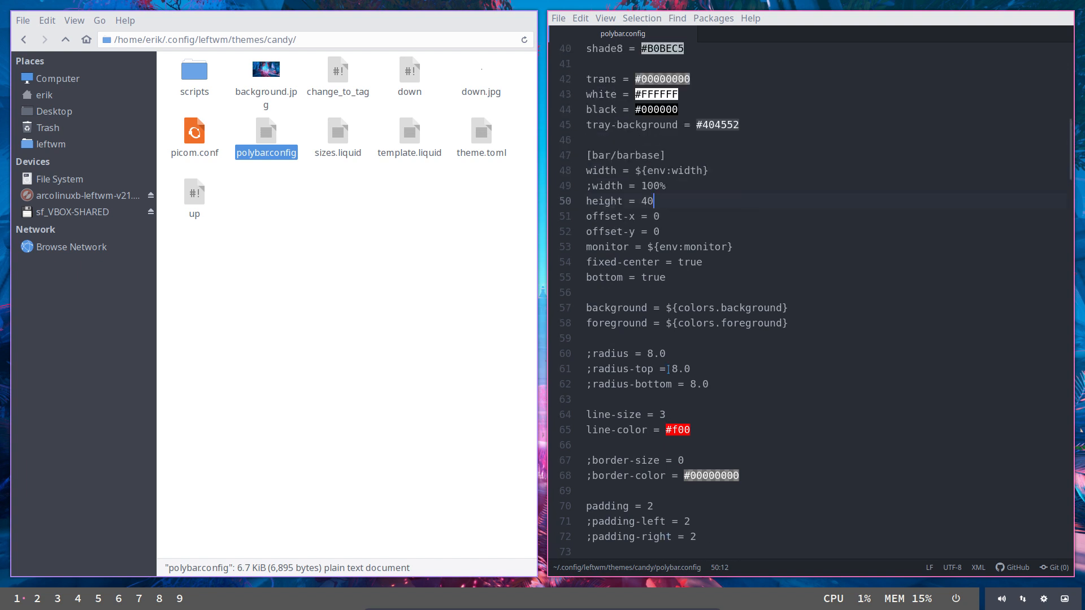
pyautogui.scroll(-10, 669, 369)
pyautogui.scroll(-7, 669, 370)
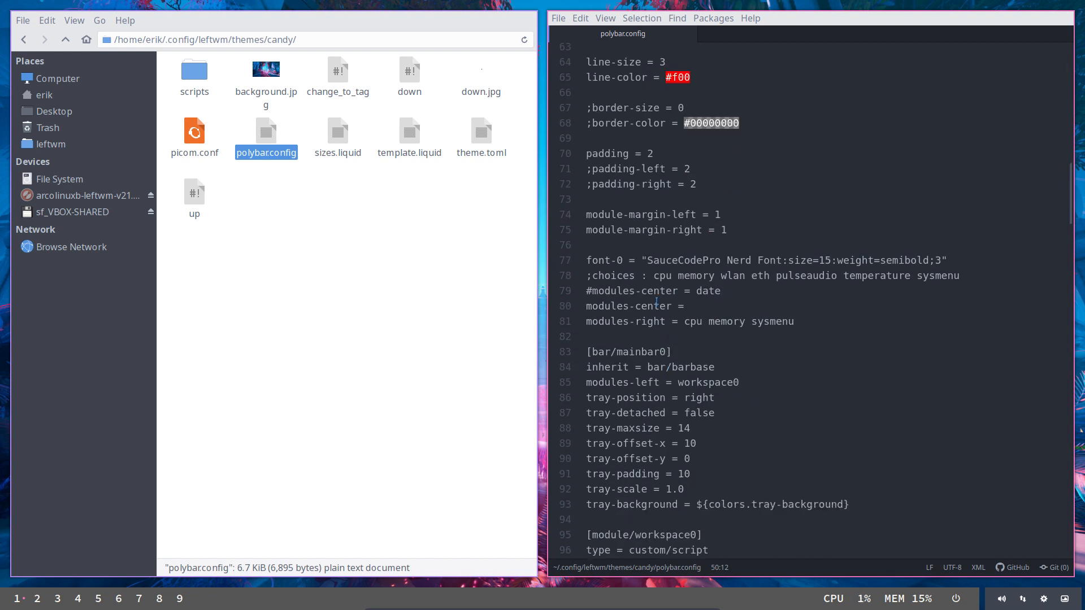
pyautogui.scroll(-1, 656, 303)
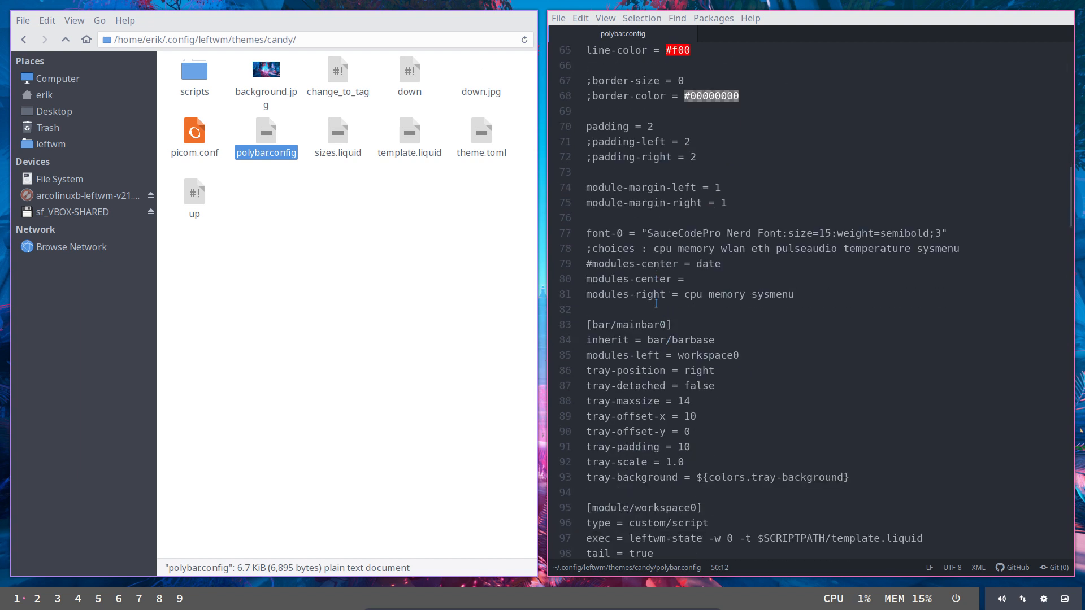
pyautogui.scroll(-3, 657, 303)
pyautogui.scroll(-1, 656, 303)
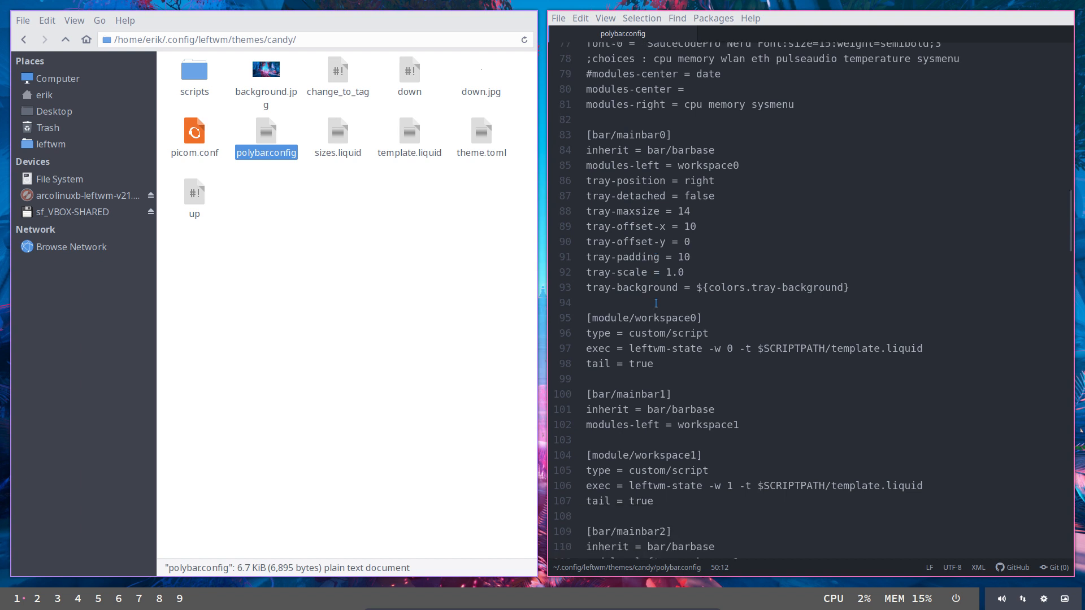
pyautogui.scroll(-2, 656, 303)
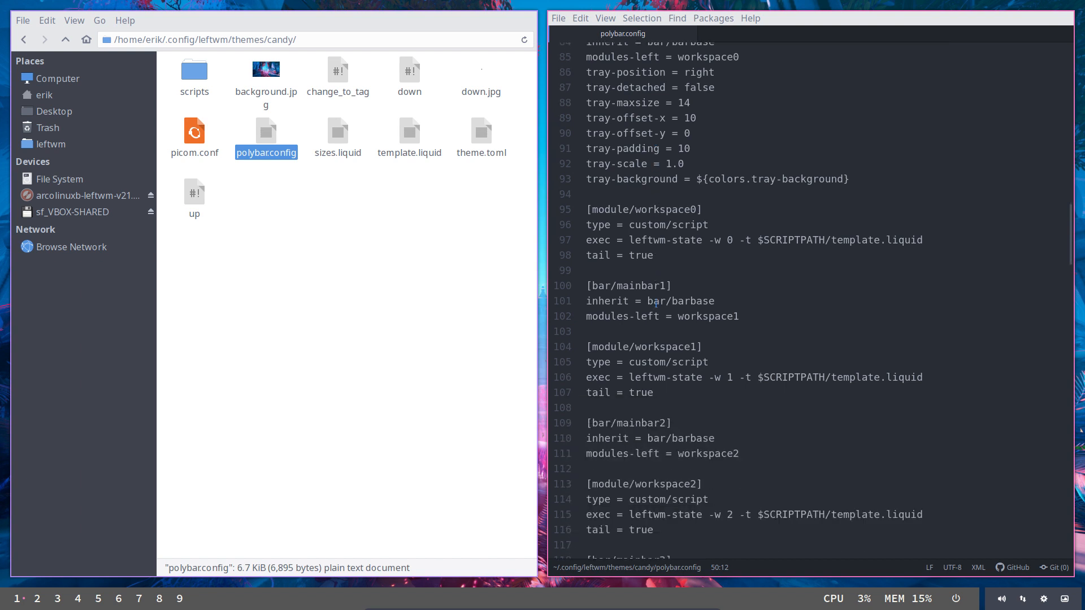
pyautogui.scroll(-6, 656, 304)
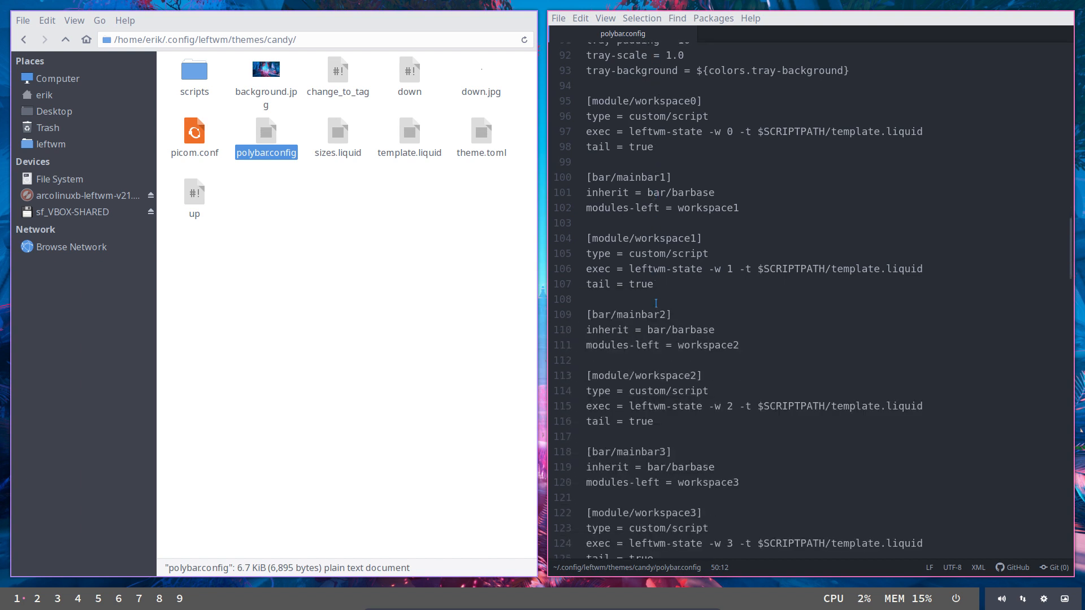
pyautogui.scroll(-4, 656, 304)
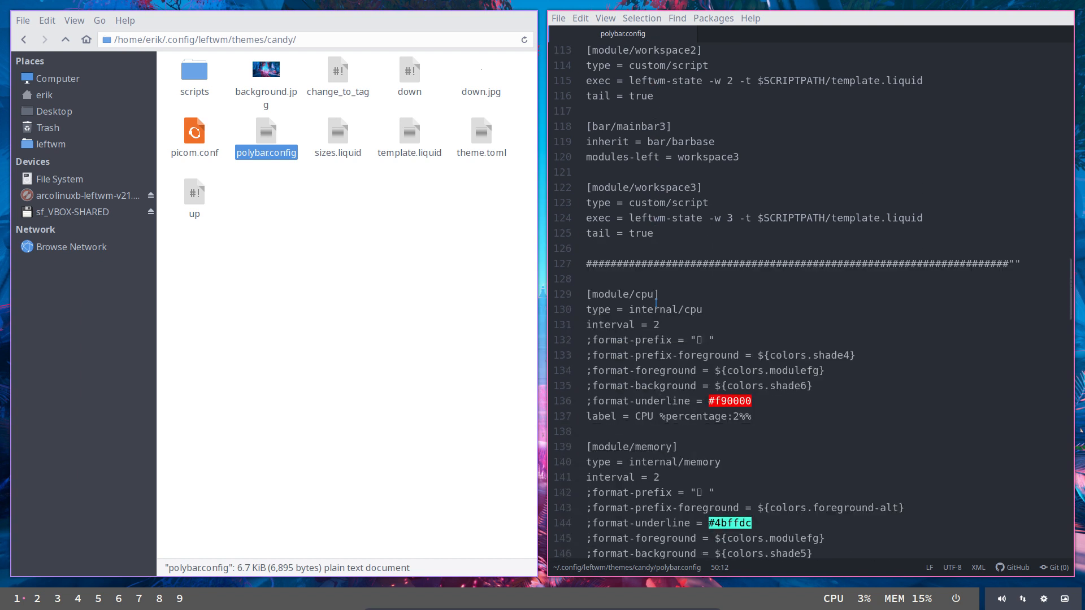
pyautogui.scroll(-7, 656, 304)
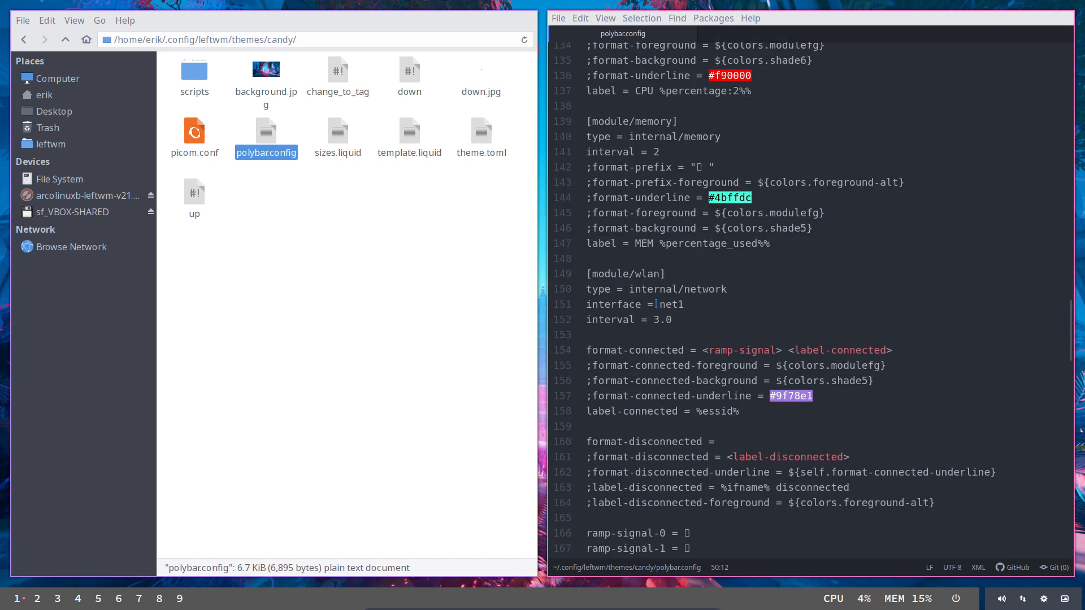
pyautogui.scroll(-10, 656, 303)
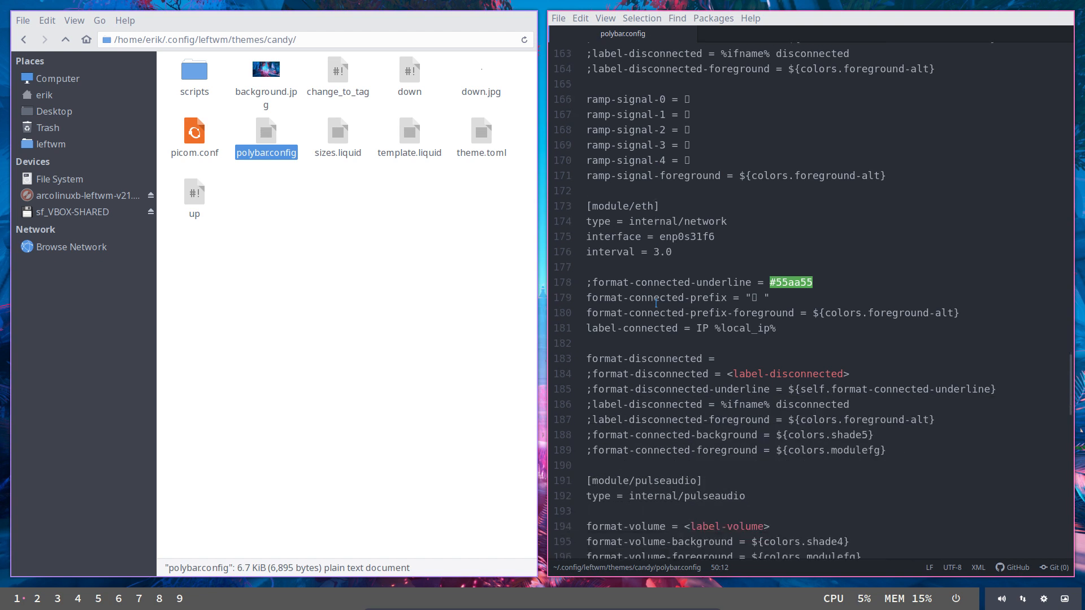
pyautogui.scroll(-5, 657, 303)
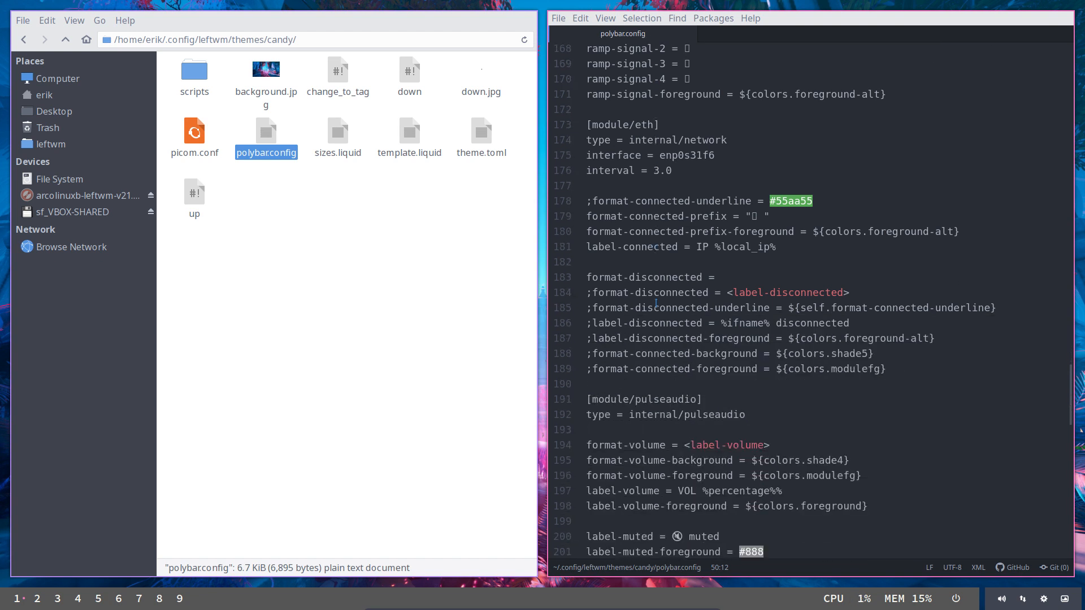
# Examine the temperature, date and sysmenu modules in polybar.config, and test the bar's power icon, cancelling the logout screen.
pyautogui.scroll(-8, 657, 303)
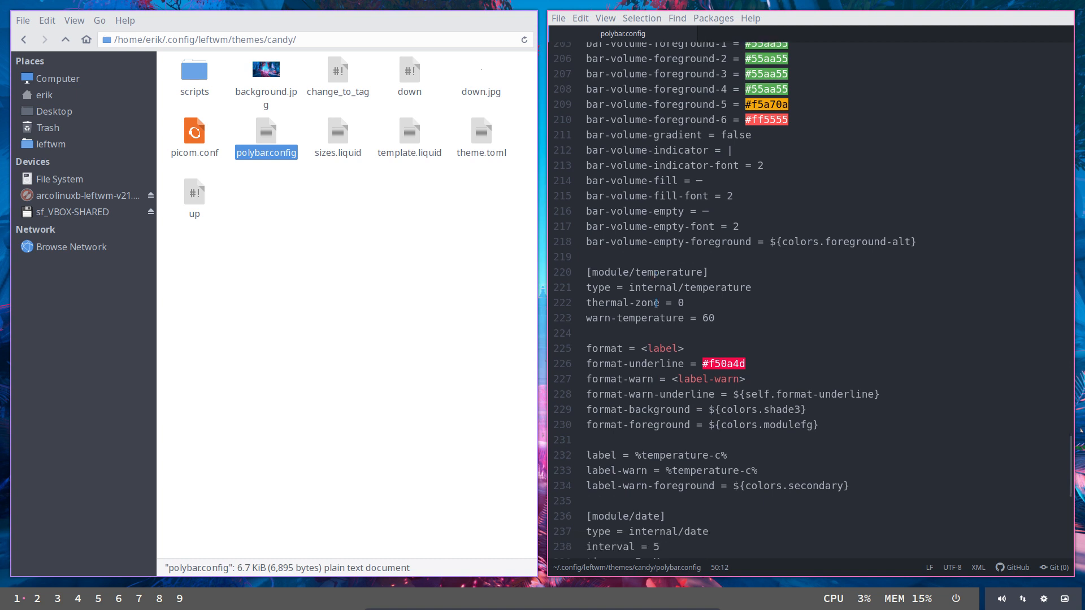
pyautogui.scroll(-5, 656, 303)
pyautogui.scroll(-1, 655, 303)
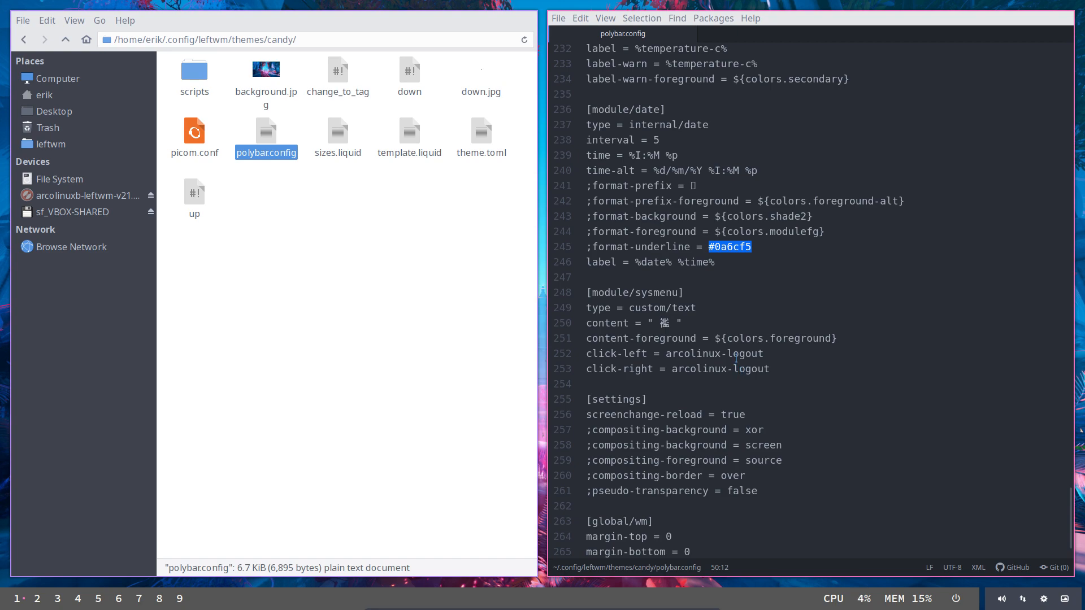
pyautogui.moveTo(678, 353); pyautogui.dragTo(745, 354)
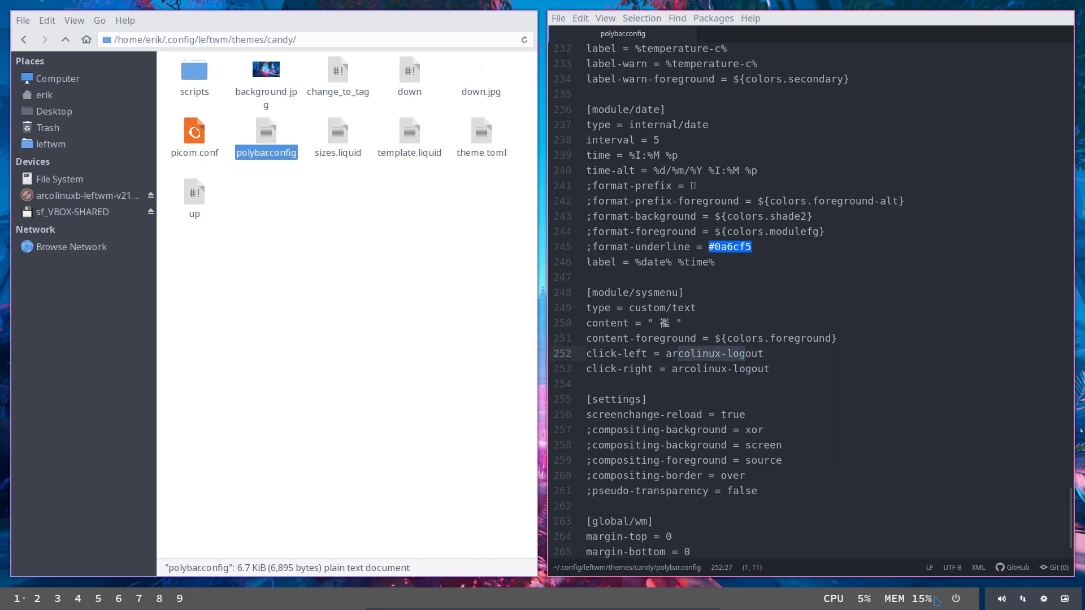
pyautogui.click(956, 600)
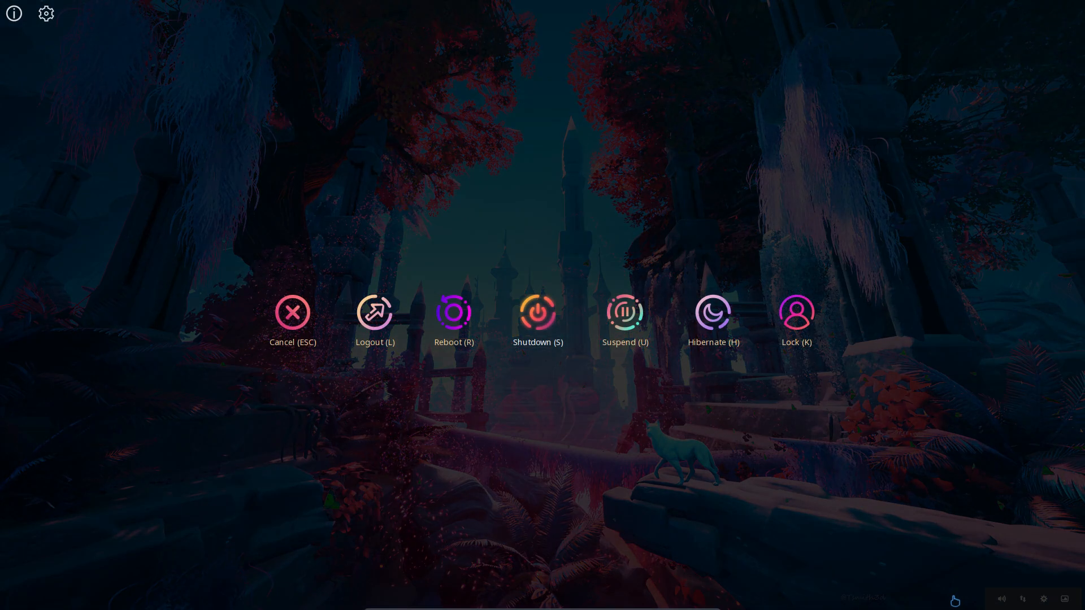
pyautogui.press('Escape')
pyautogui.scroll(-1, 674, 414)
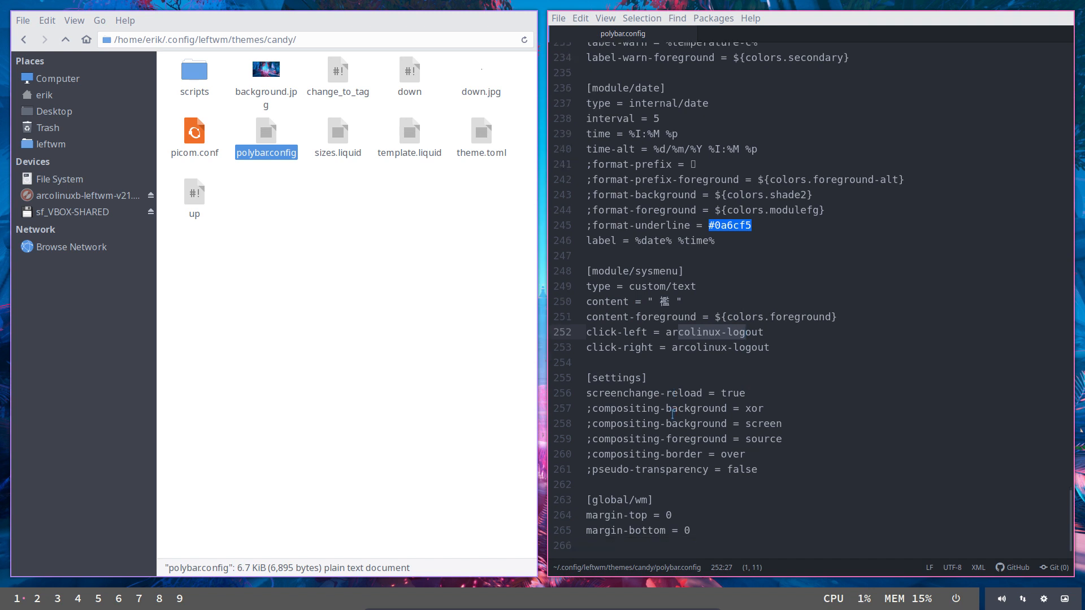
# Review polybar.config backwards from the date module through the pulseaudio, eth, wlan, memory and cpu modules to the workspace and mainbar sections.
pyautogui.scroll(5, 674, 414)
pyautogui.scroll(1, 673, 415)
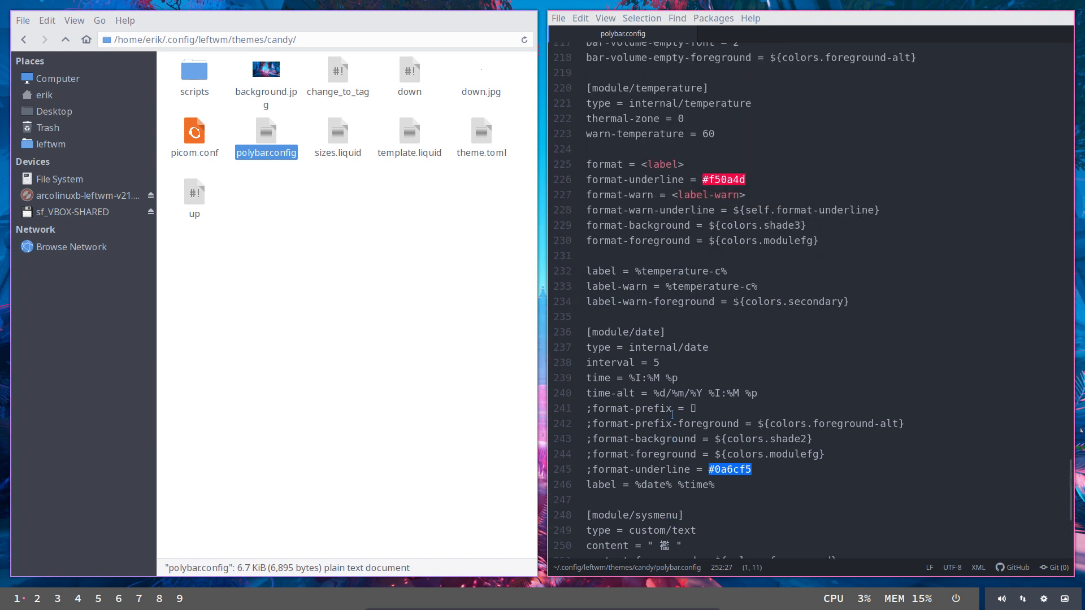
pyautogui.scroll(1, 672, 415)
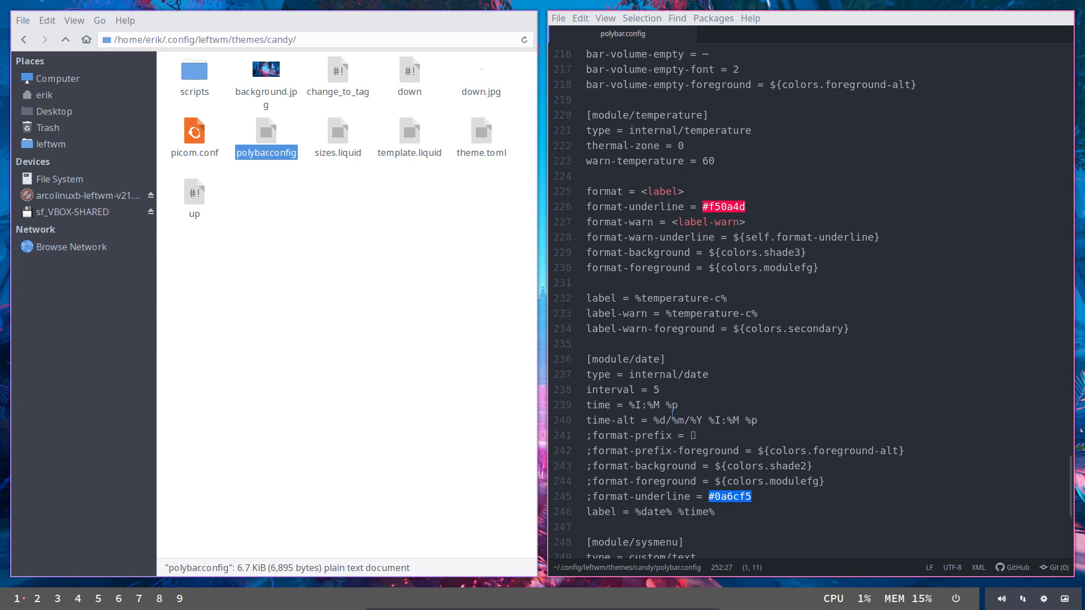
pyautogui.scroll(10, 672, 415)
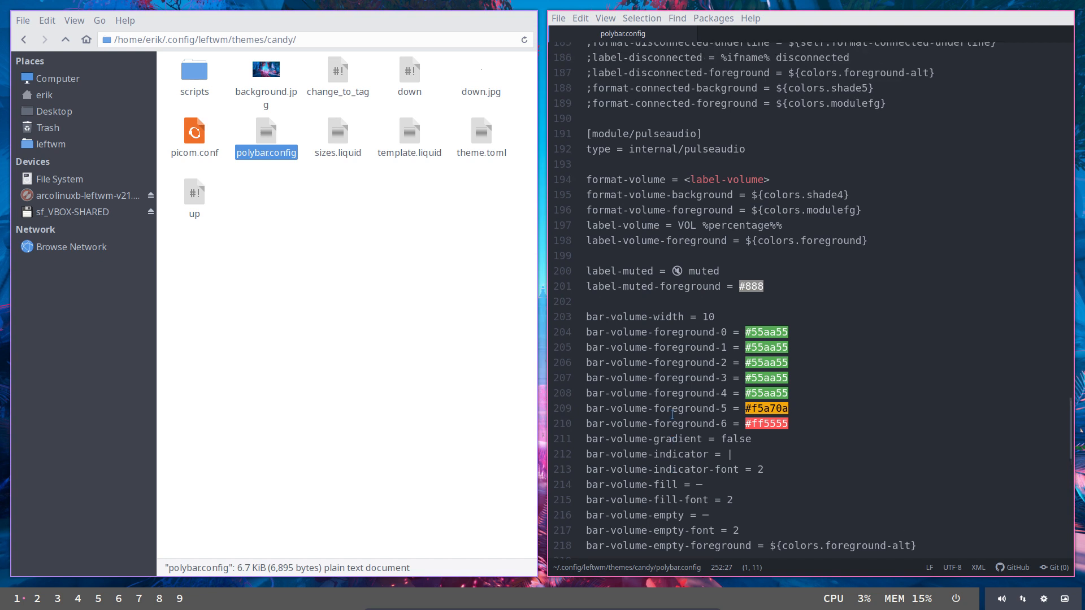
pyautogui.scroll(4, 673, 415)
pyautogui.scroll(8, 672, 415)
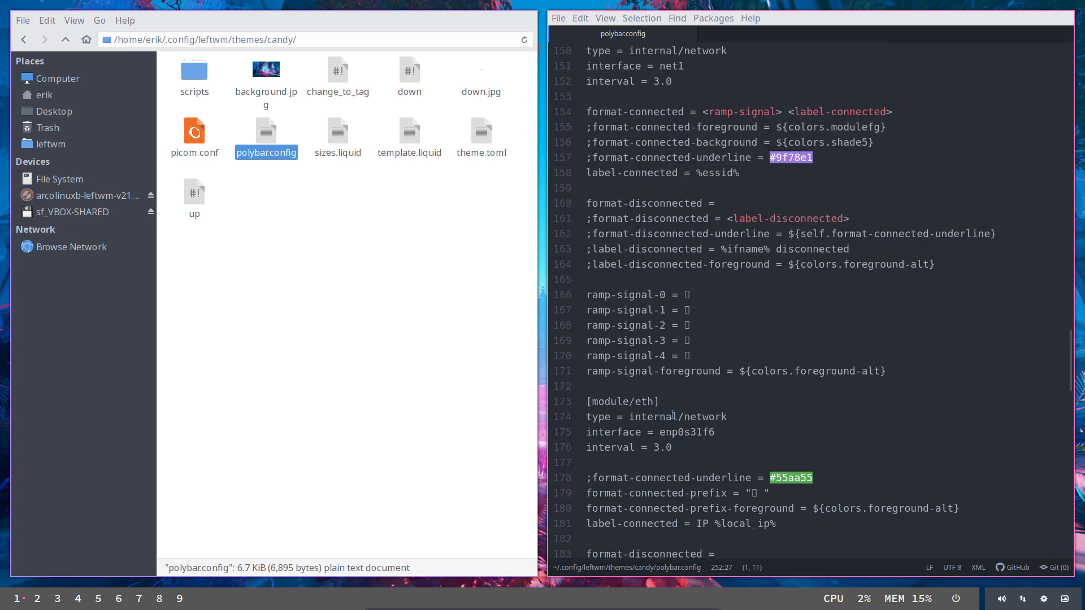
pyautogui.scroll(5, 673, 415)
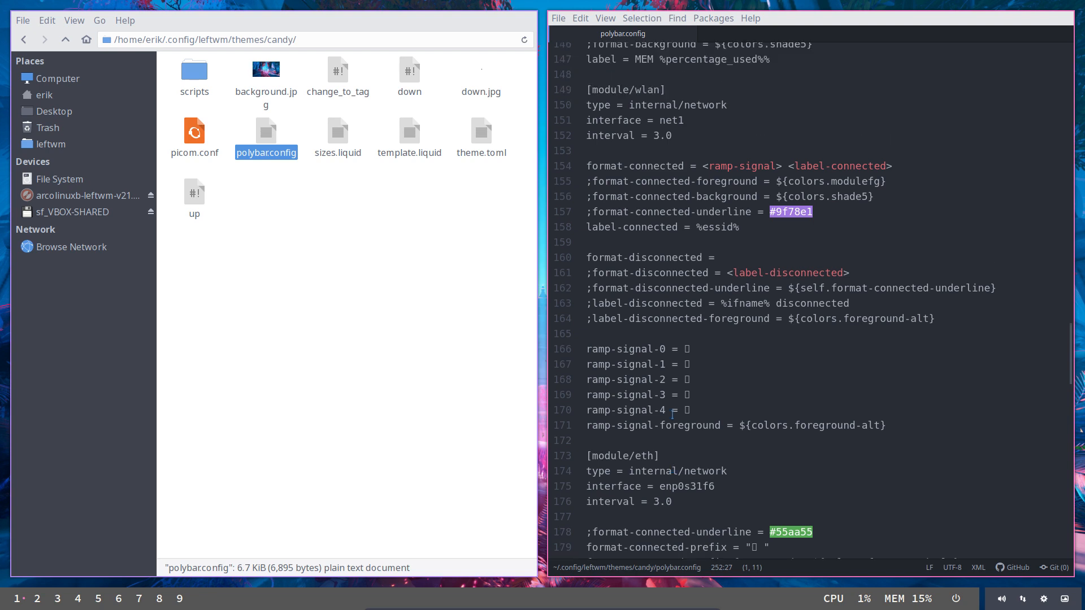
pyautogui.scroll(8, 673, 416)
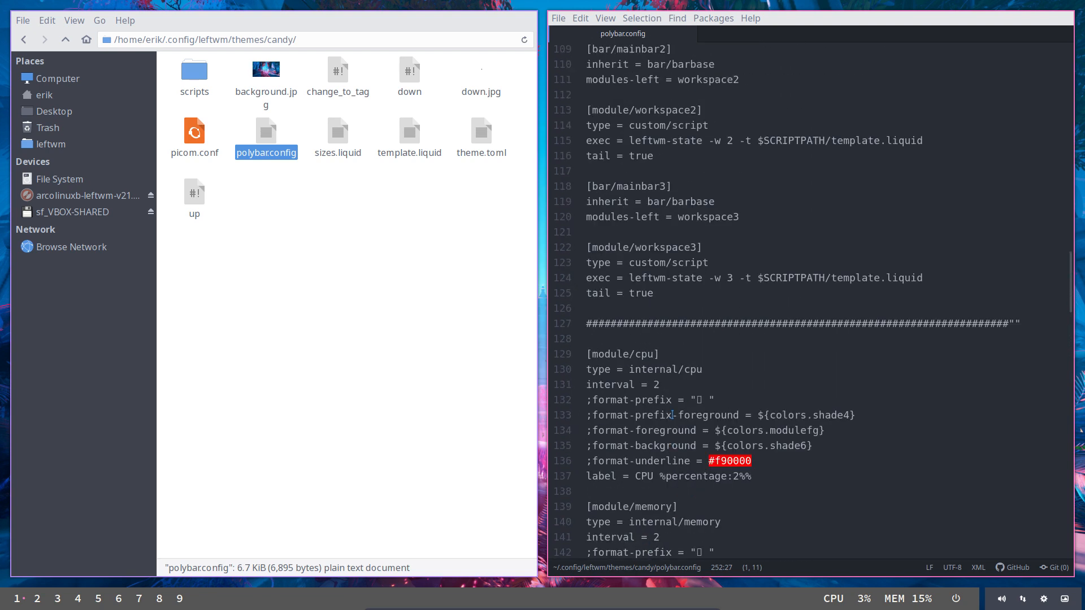
pyautogui.scroll(4, 672, 415)
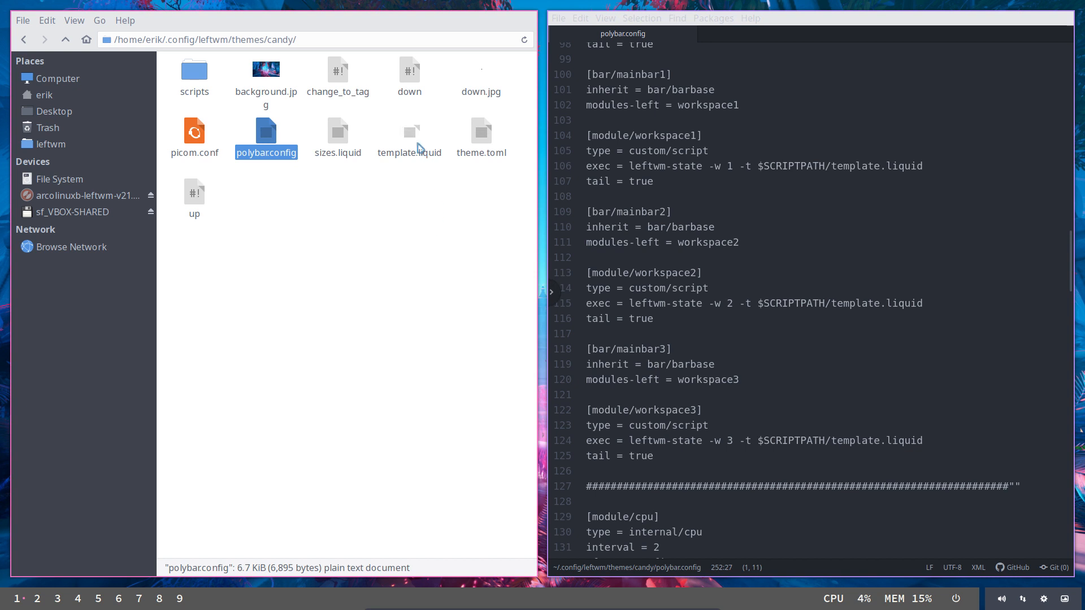
# Open template.liquid from the candy theme folder in Atom and copy the primary color code ffb52a from the colors section of polybar.config.
pyautogui.moveTo(417, 139); pyautogui.dragTo(676, 244)
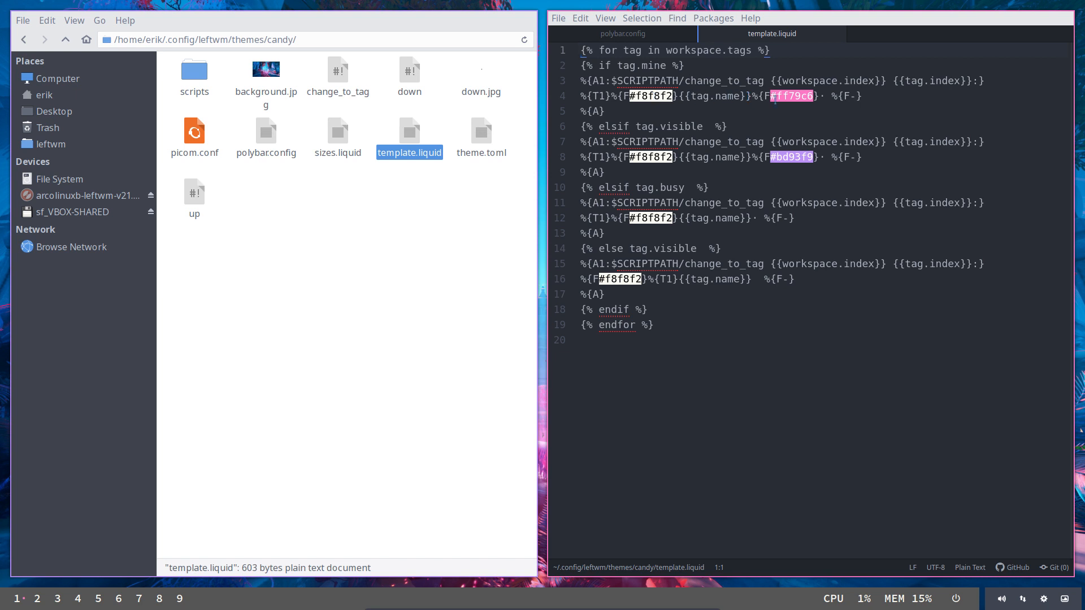
pyautogui.doubleClick(647, 96)
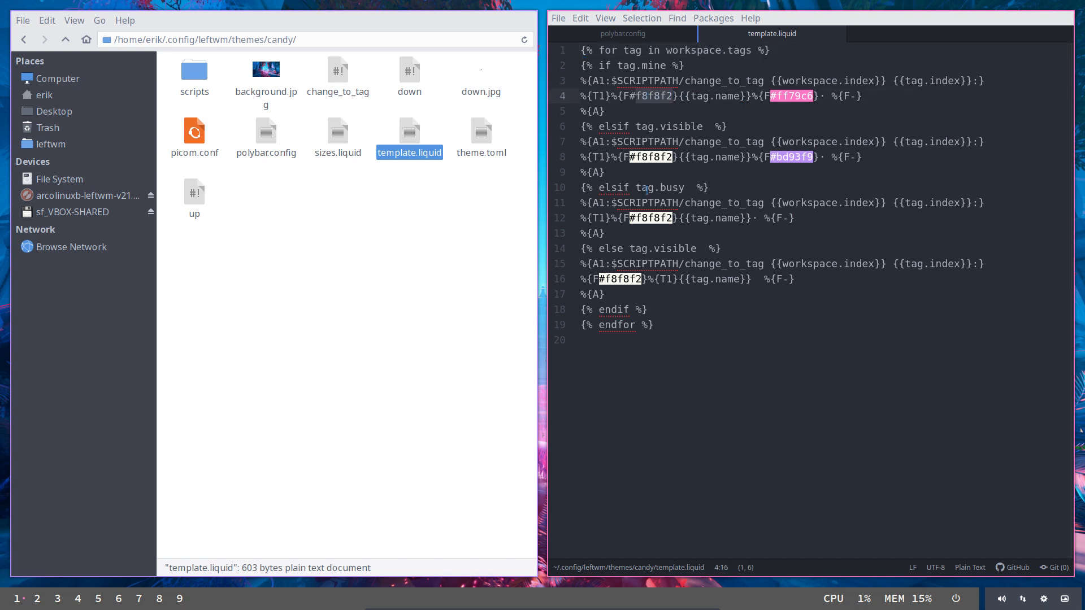
pyautogui.hotkey('ctrl', 'Tab')
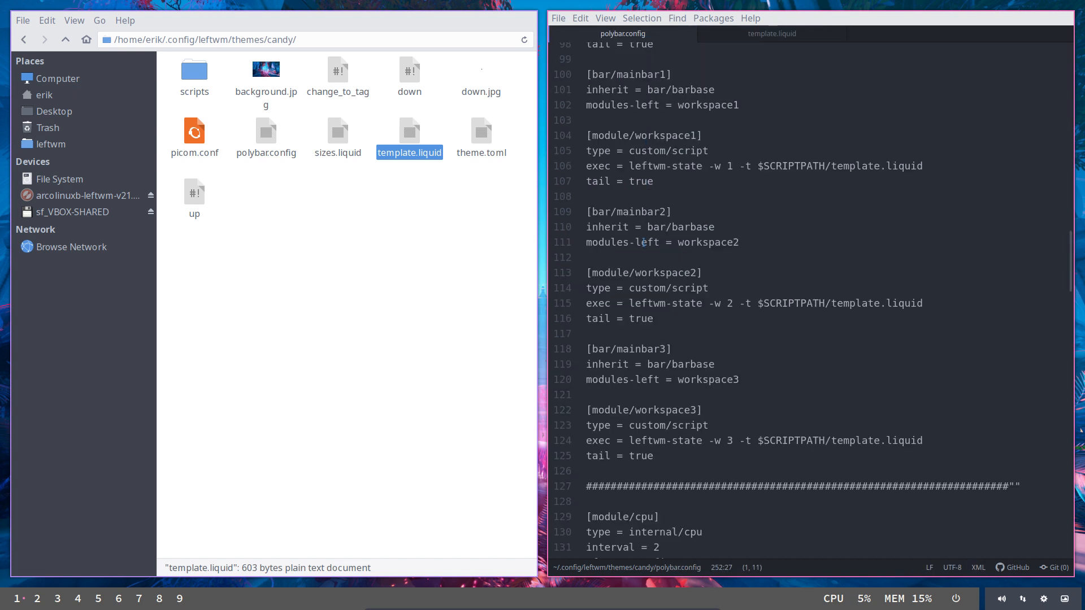
pyautogui.scroll(20, 644, 242)
pyautogui.scroll(-4, 656, 224)
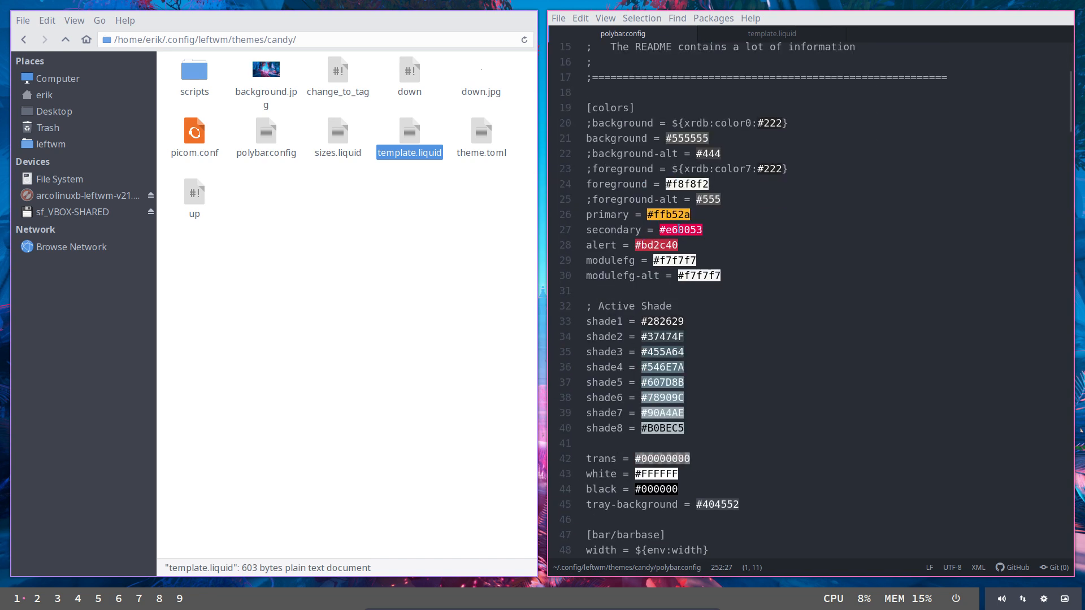
pyautogui.doubleClick(670, 215)
pyautogui.hotkey('ctrl', 'c')
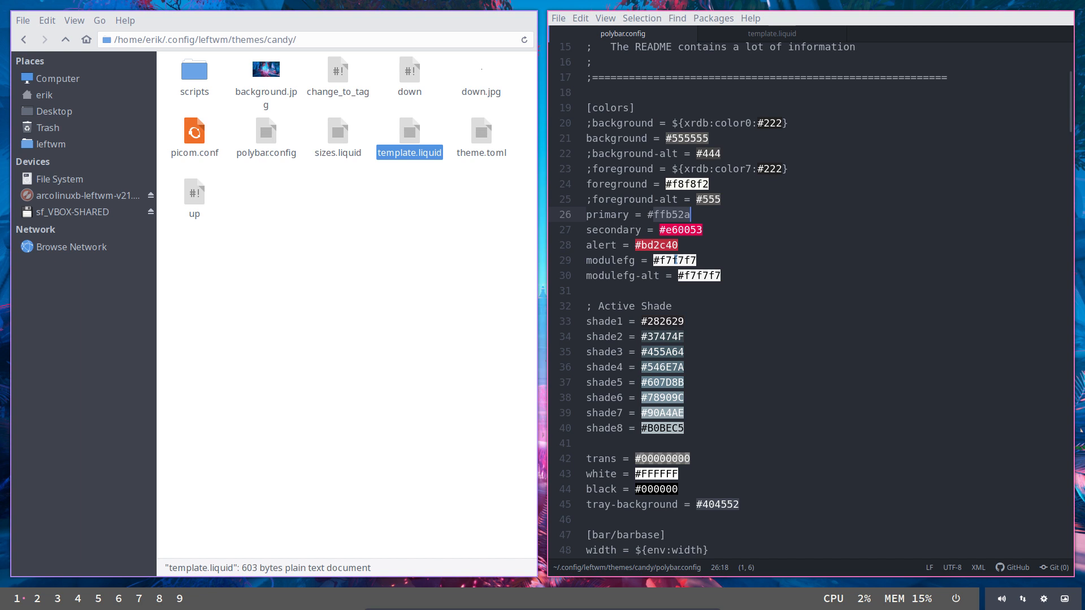
# Replace every f8f8f2 in template.liquid with ffb52a, save the file and reload leftwm.
pyautogui.click(773, 34)
pyautogui.doubleClick(645, 157)
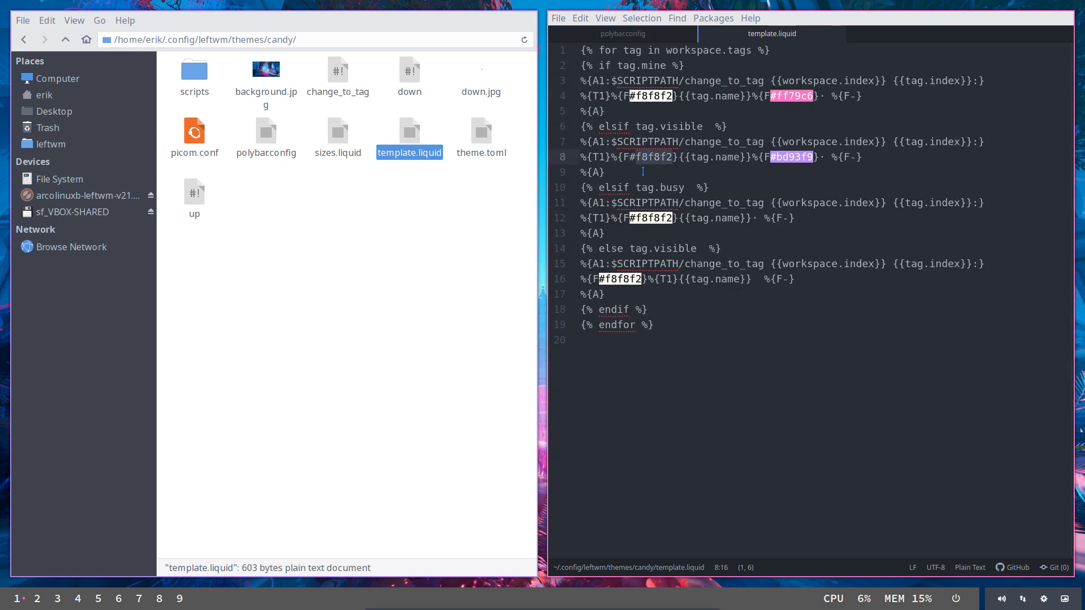
pyautogui.doubleClick(647, 97)
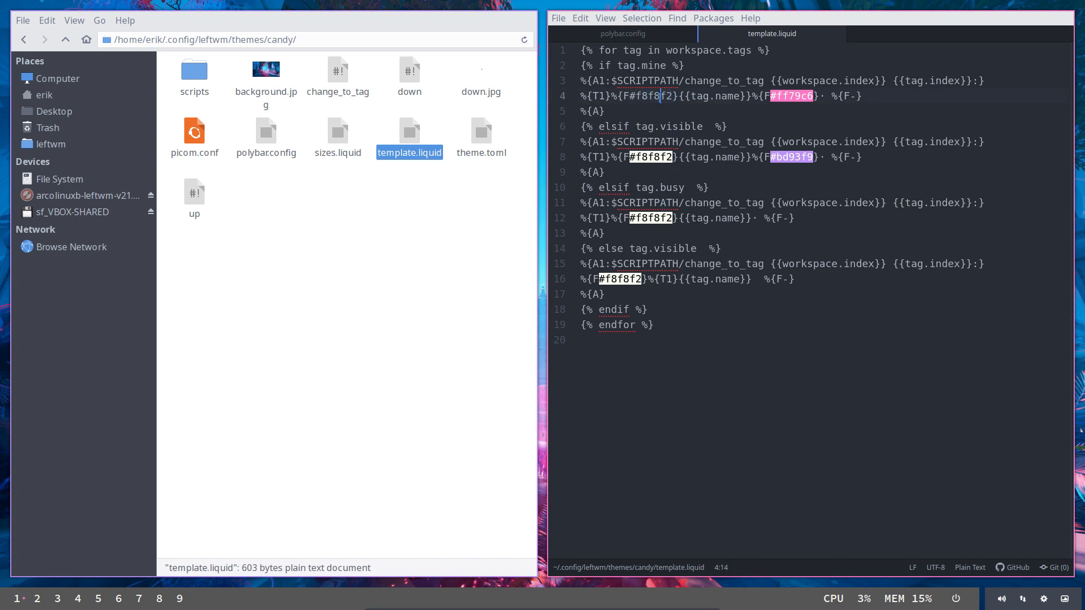
pyautogui.hotkey('ctrl', 'f')
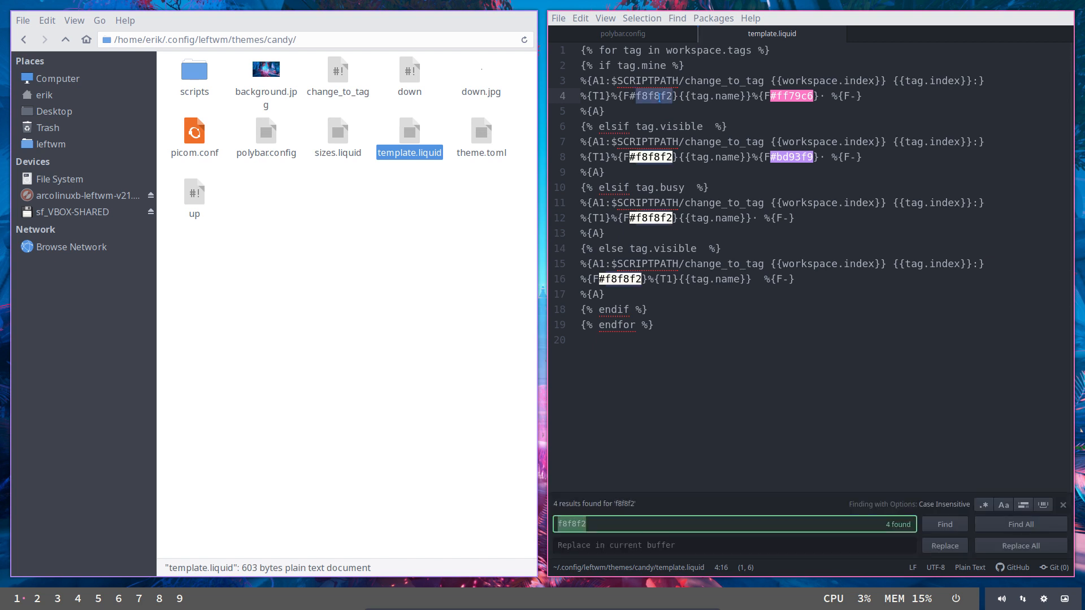
pyautogui.click(573, 546)
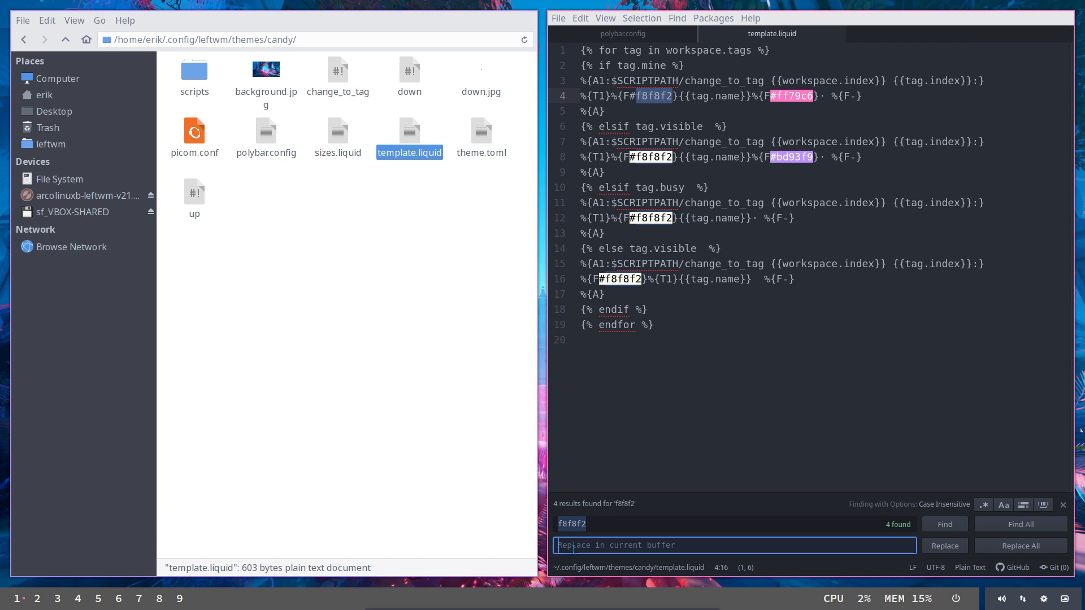
pyautogui.hotkey('ctrl', 'v')
pyautogui.click(1041, 551)
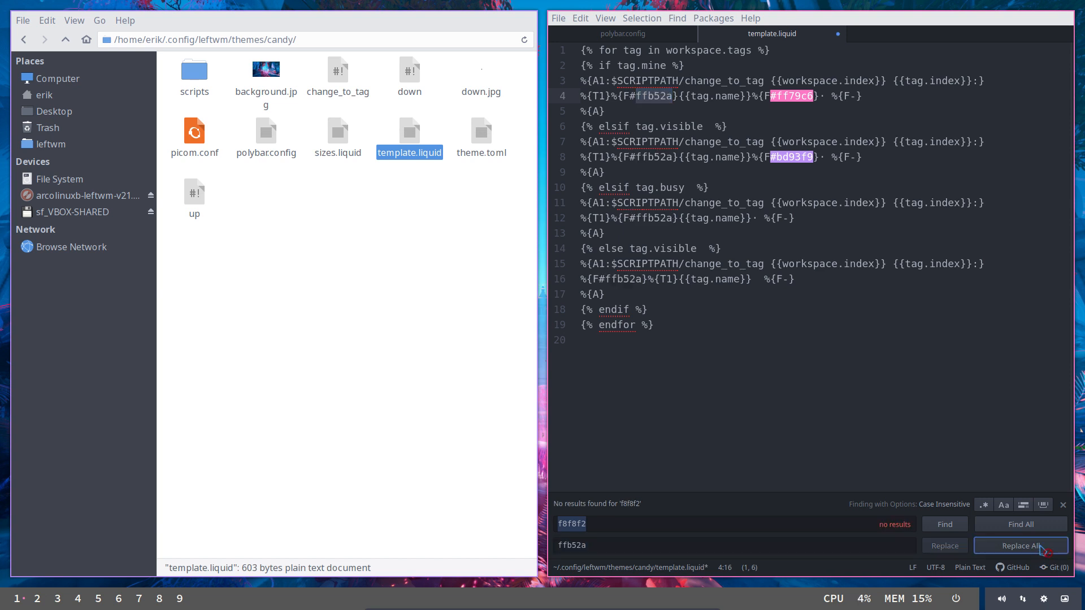
pyautogui.click(768, 322)
pyautogui.hotkey('ctrl', 's')
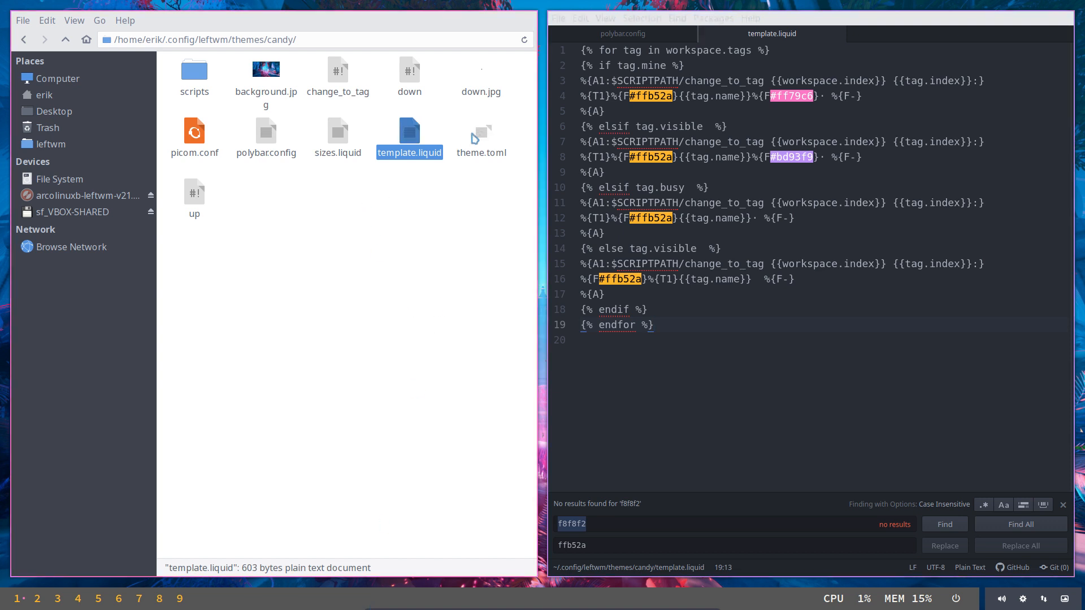
# Open theme.toml from the candy theme folder in Atom and set default_border_color and focused_border_color to #ffb52a.
pyautogui.moveTo(474, 138); pyautogui.dragTo(657, 163)
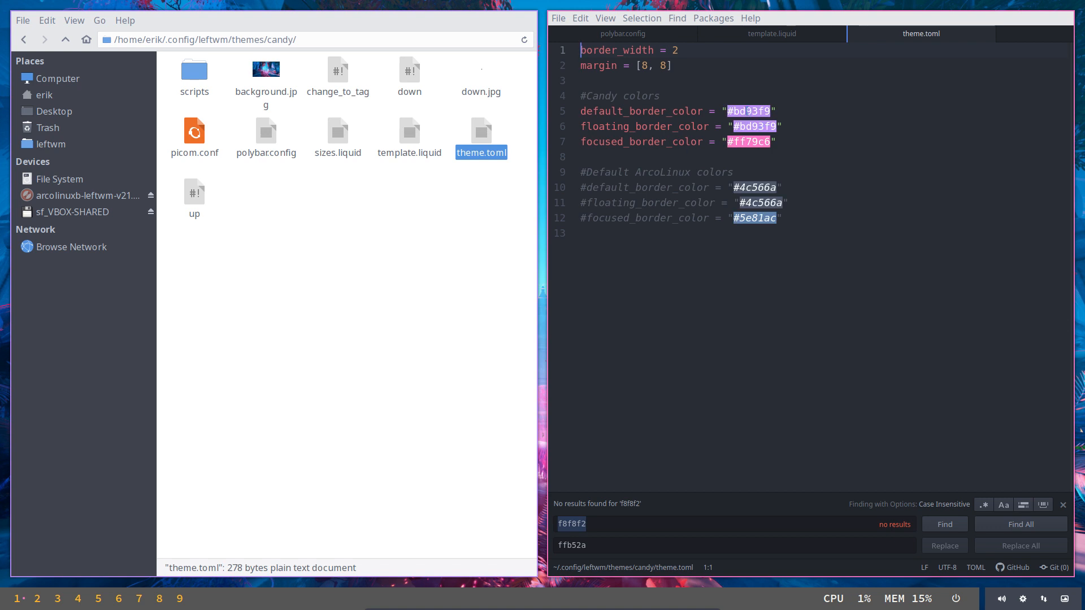
pyautogui.doubleClick(749, 111)
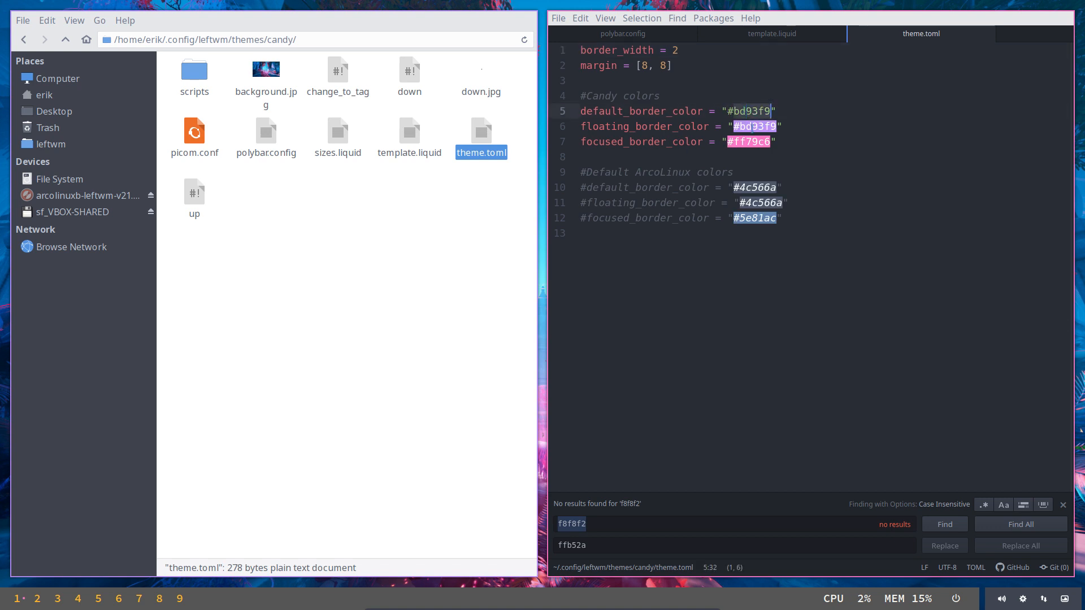
pyautogui.hotkey('ctrl', 'v')
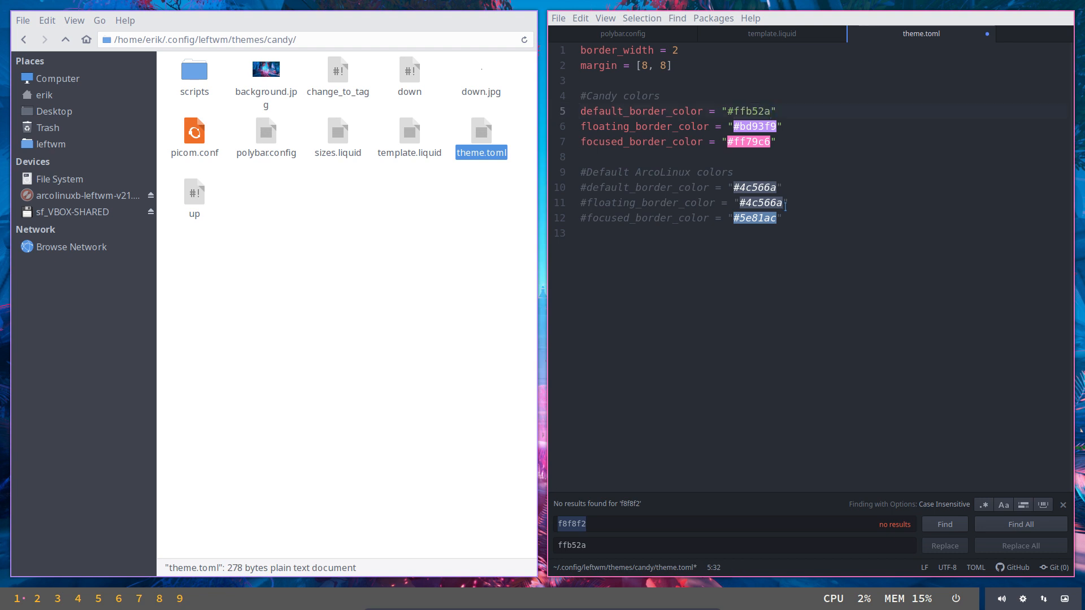
pyautogui.click(801, 188)
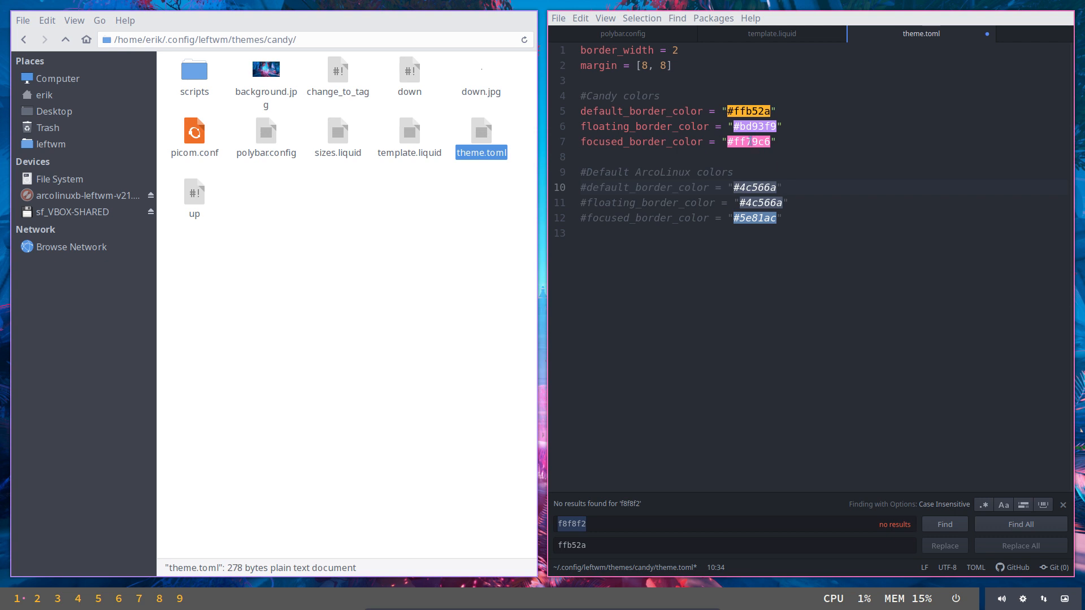
pyautogui.doubleClick(752, 141)
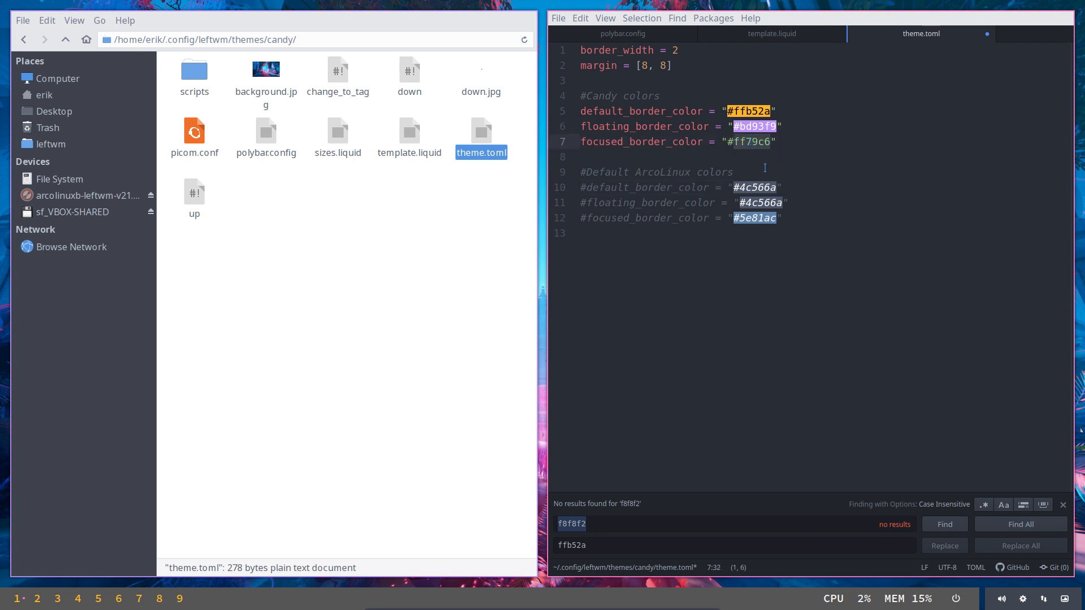
pyautogui.hotkey('ctrl', 'v')
pyautogui.click(818, 218)
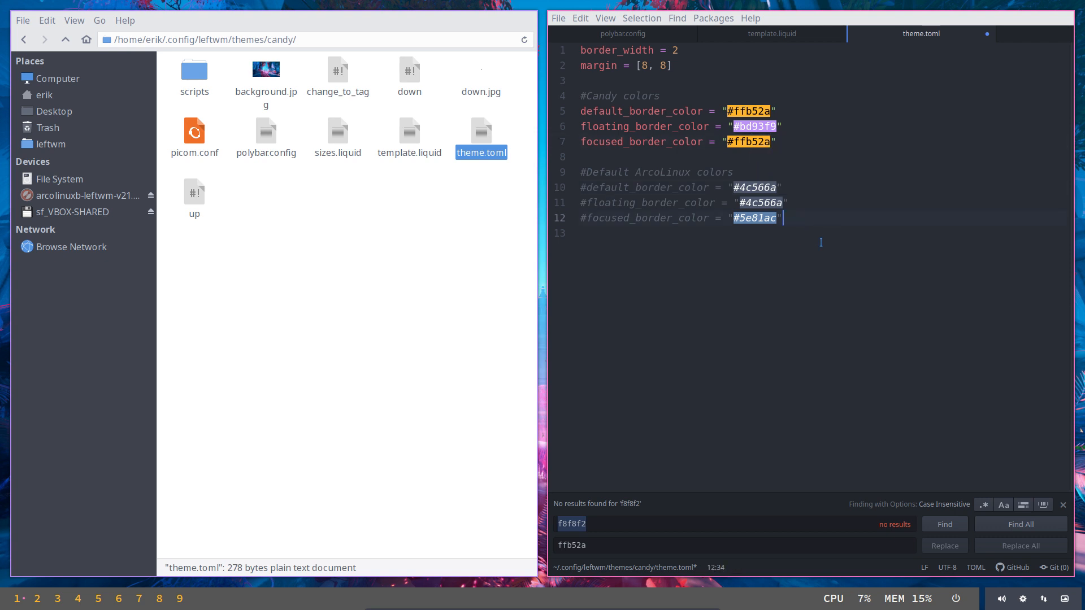
# Copy ffb52a from default_border_color, switch to workspace 2 and search Google for #ffb52a in Firefox.
pyautogui.doubleClick(747, 112)
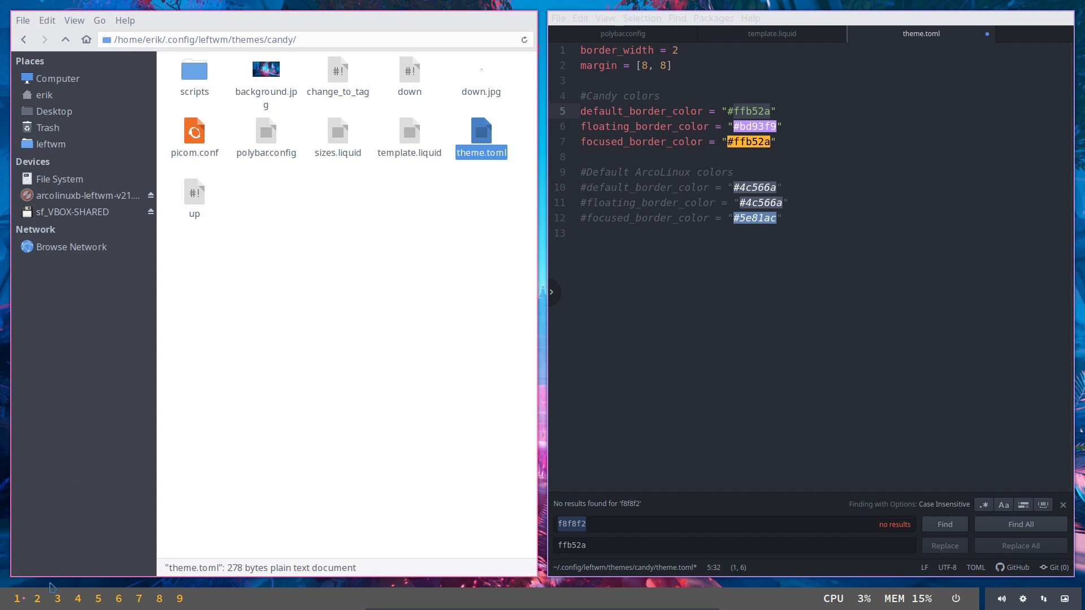
pyautogui.click(38, 601)
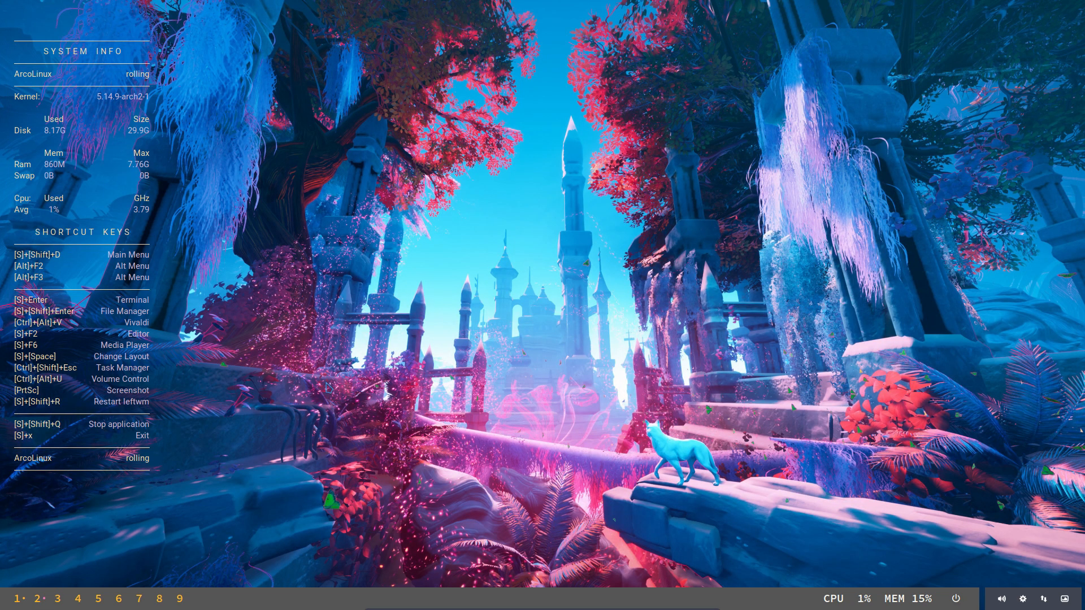
pyautogui.hotkey('ctrl', 'alt', 'f')
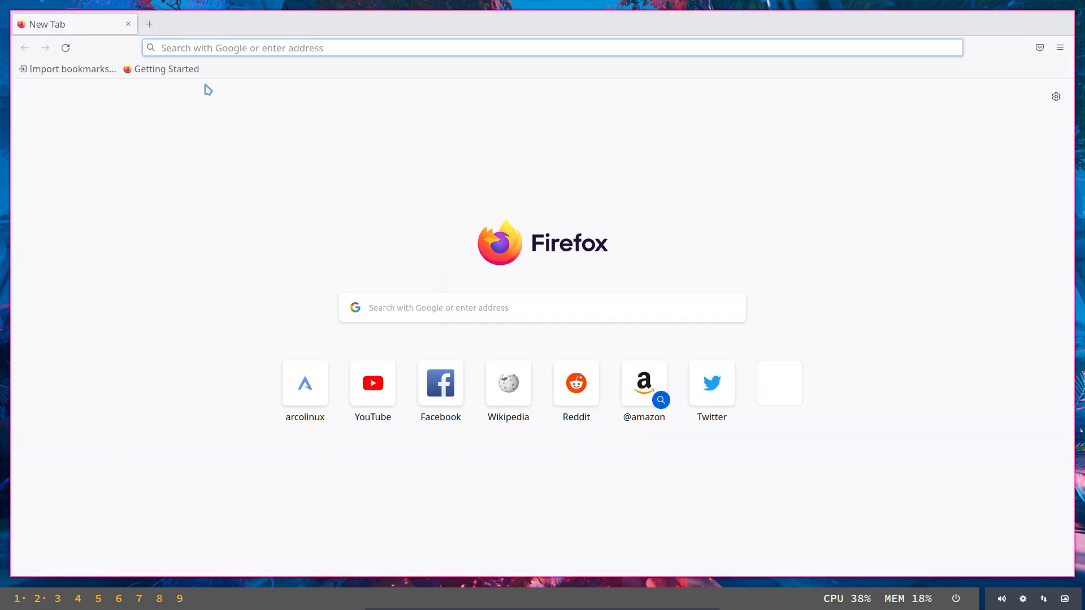
pyautogui.write('ffb52a')
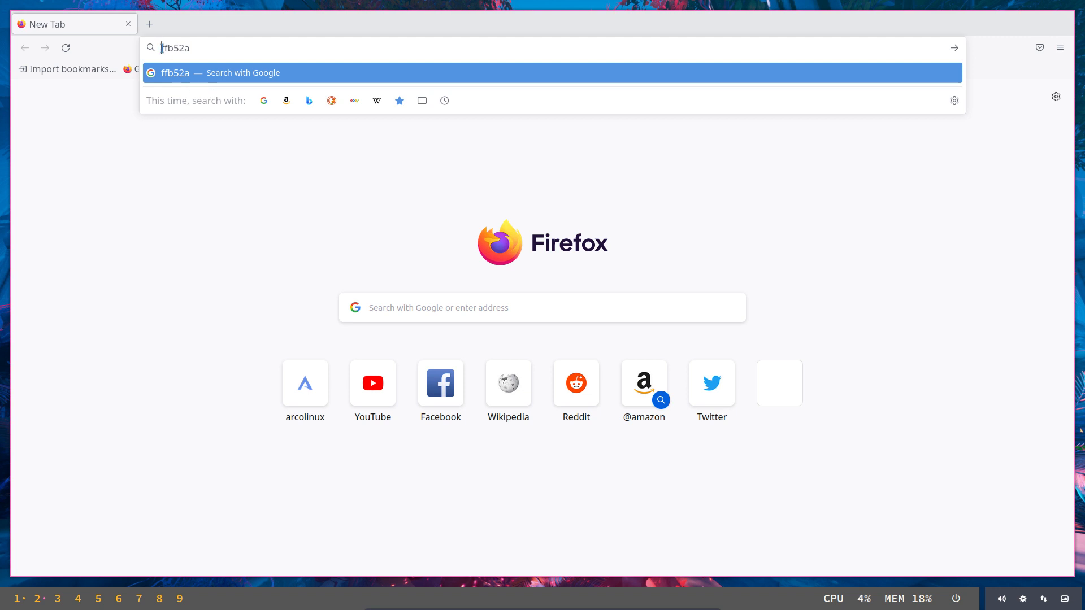
pyautogui.write('#')
pyautogui.press('Return')
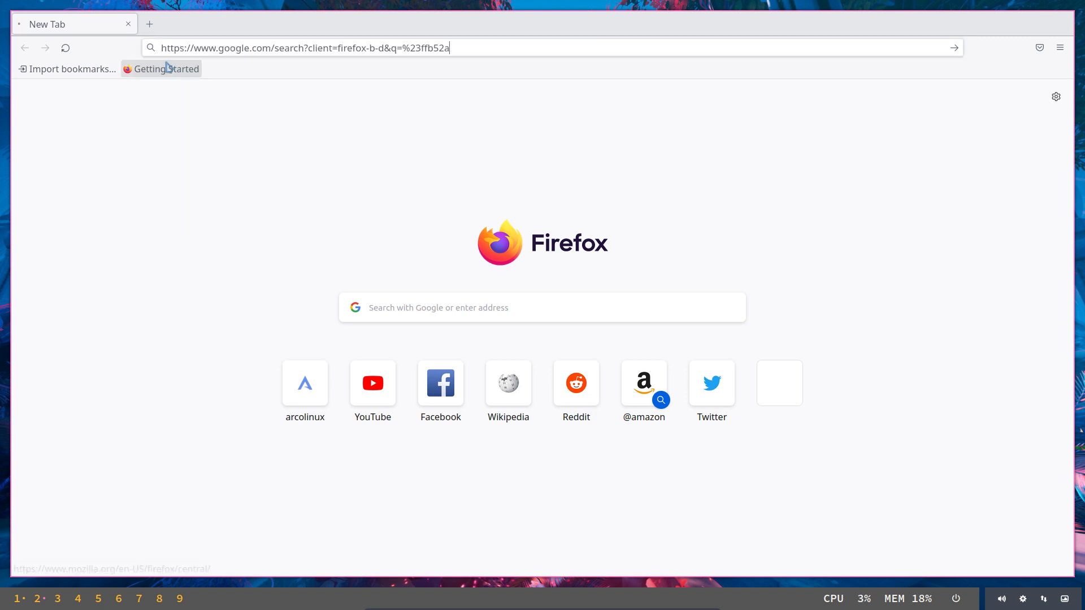
pyautogui.click(584, 521)
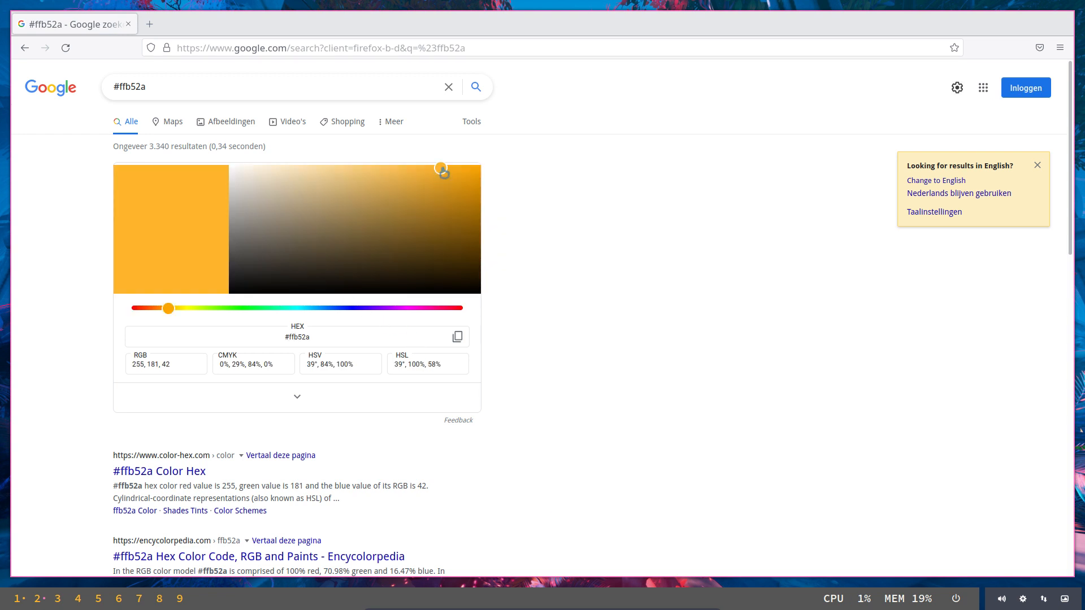
# Pick the lighter shade #fac766 in Google's color picker and copy its hex code.
pyautogui.moveTo(444, 174); pyautogui.dragTo(378, 170)
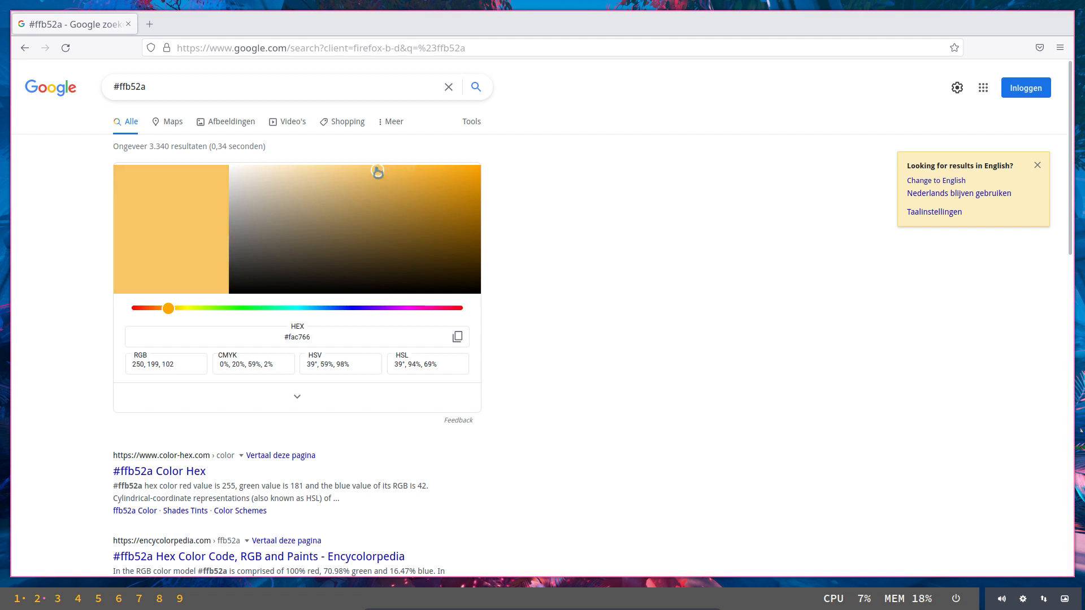
pyautogui.click(458, 338)
pyautogui.click(36, 600)
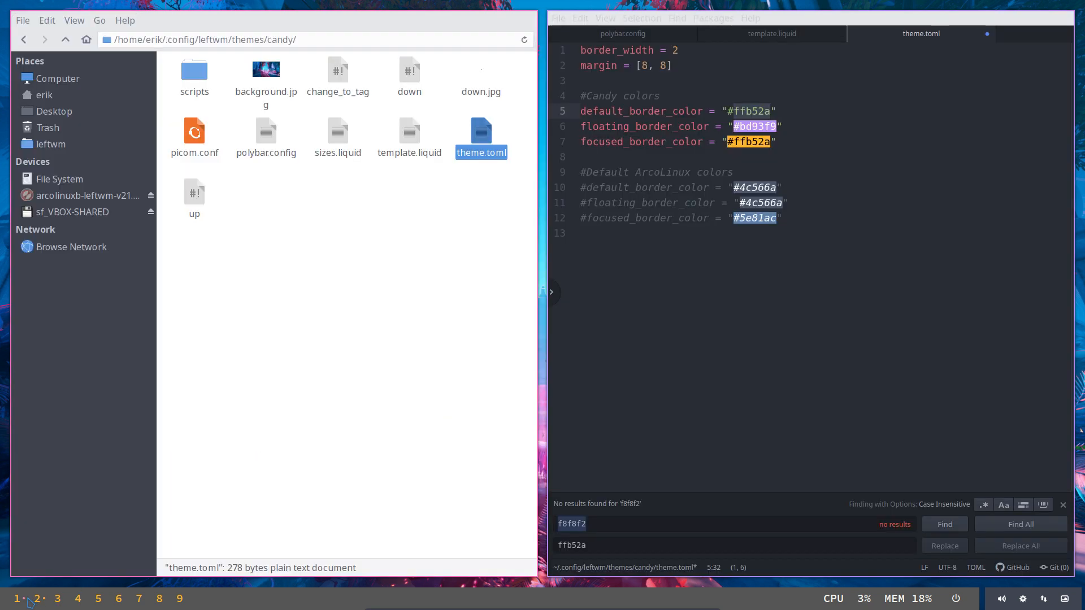
pyautogui.click(814, 218)
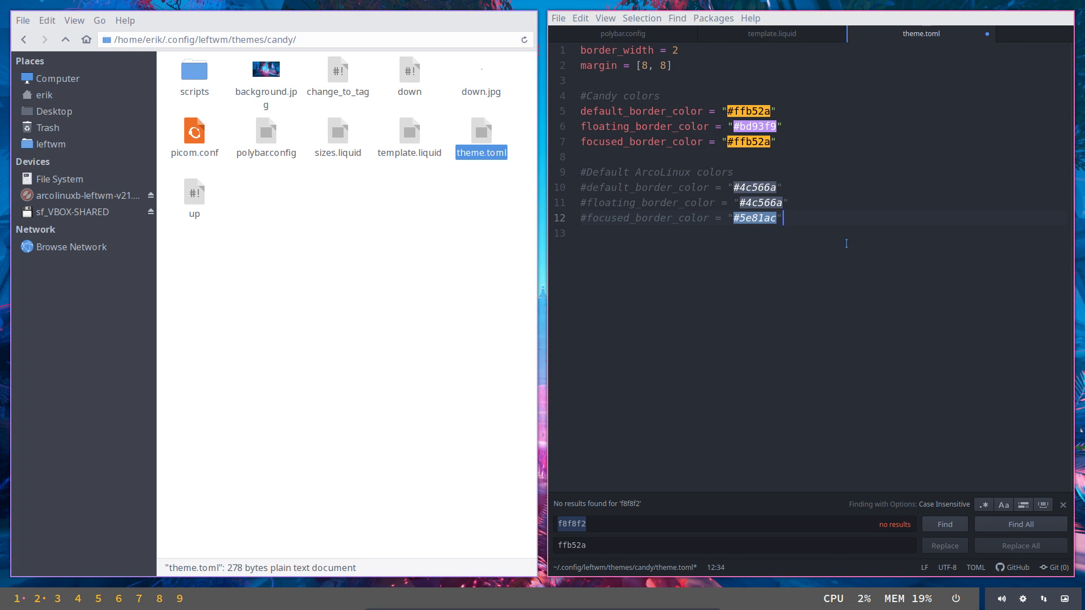
pyautogui.doubleClick(747, 142)
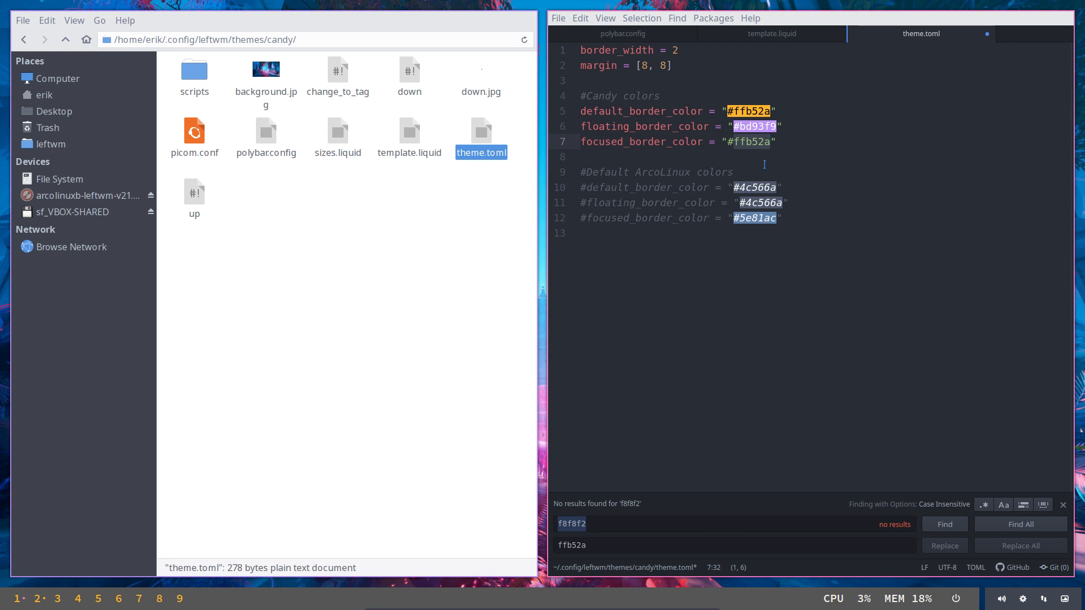
pyautogui.doubleClick(742, 111)
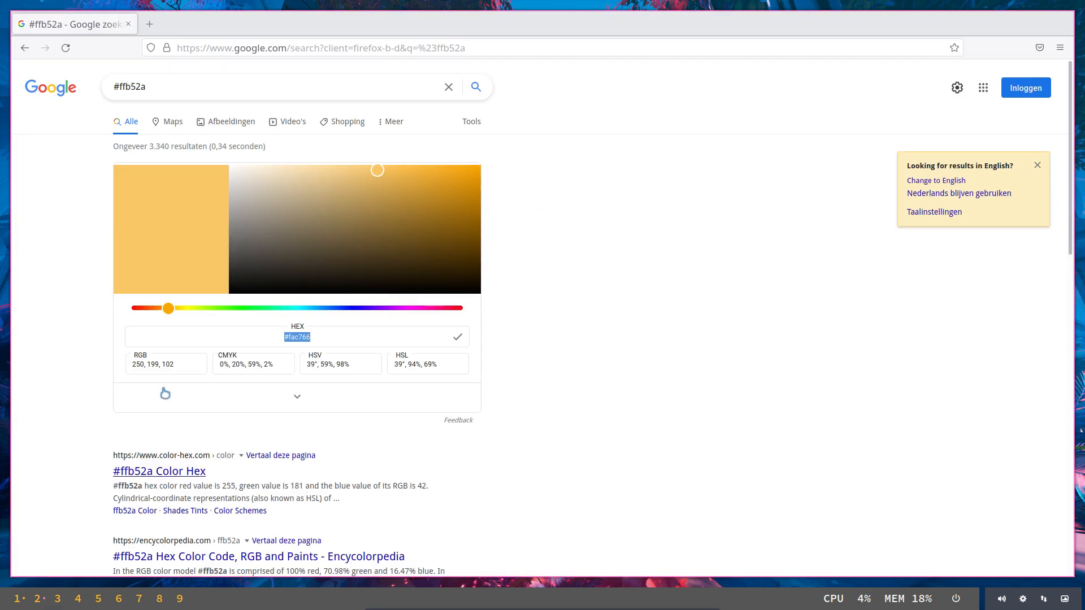
pyautogui.click(440, 344)
pyautogui.tripleClick(287, 337)
pyautogui.hotkey('ctrl', 'c')
pyautogui.click(17, 600)
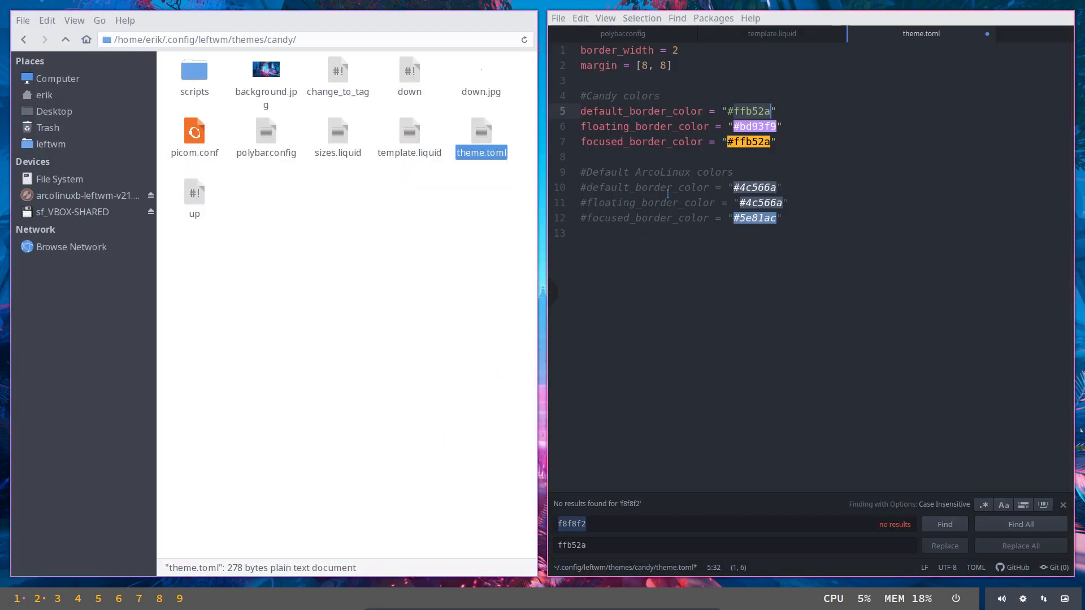
# Set default_border_color in theme.toml to #fac766 and close the file without saving.
pyautogui.click(739, 114)
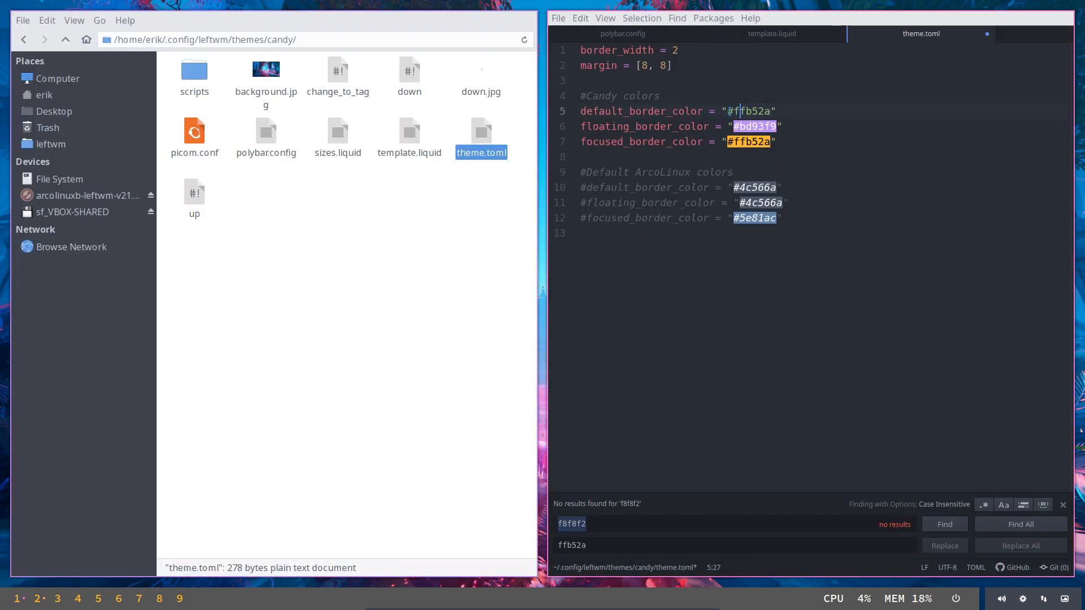
pyautogui.moveTo(728, 111); pyautogui.dragTo(772, 111)
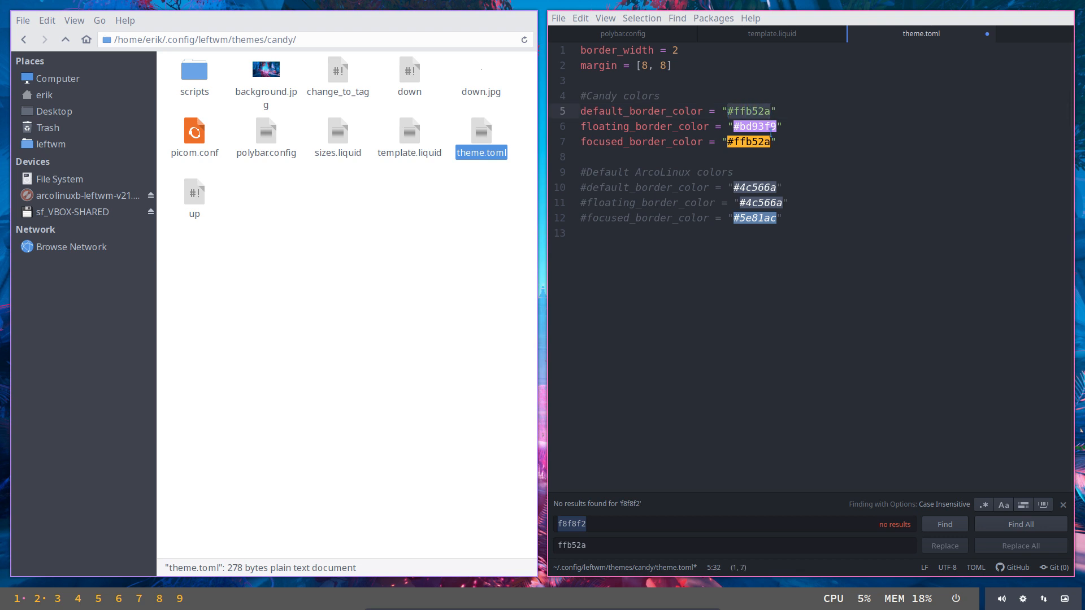
pyautogui.hotkey('ctrl', 'v')
pyautogui.hotkey('ctrl', 'w')
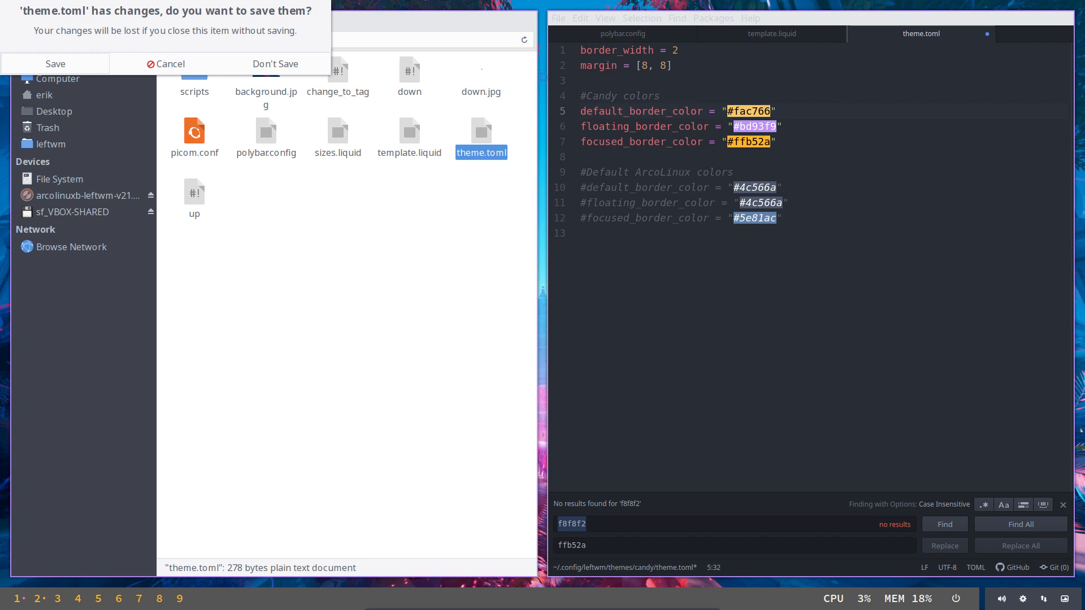
pyautogui.press('super+shift+r')
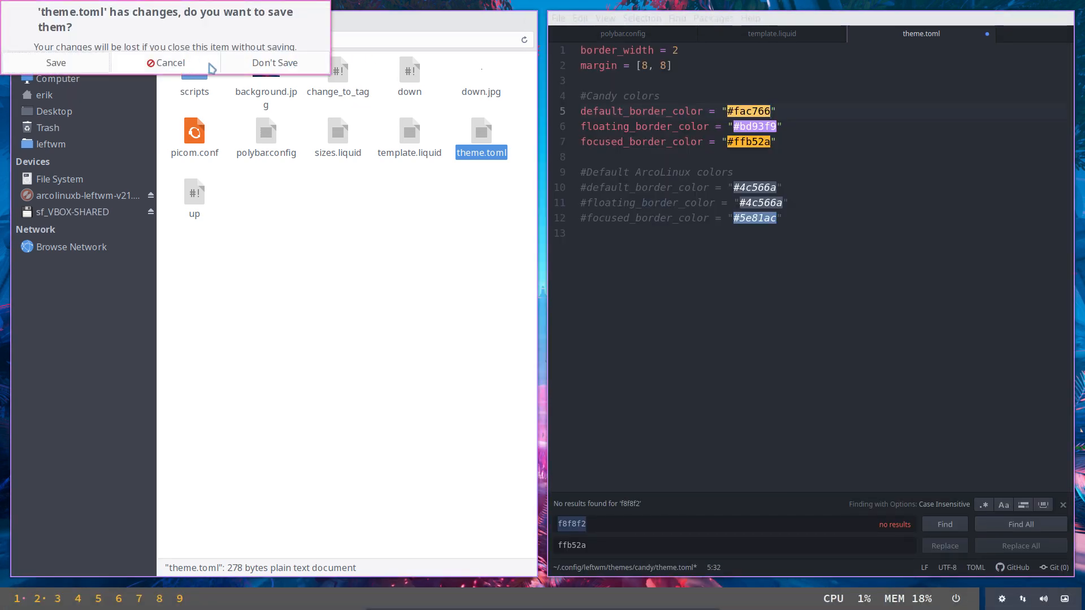
pyautogui.click(261, 67)
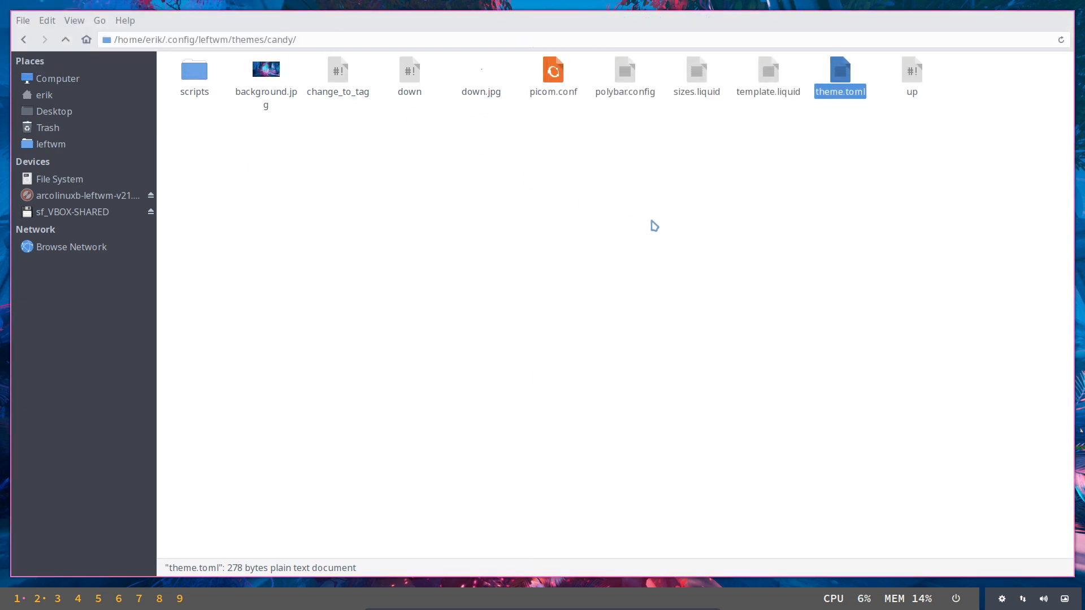
# Open theme.toml from the candy folder with Atom and make Atom the default application for plain text documents.
pyautogui.doubleClick(840, 73)
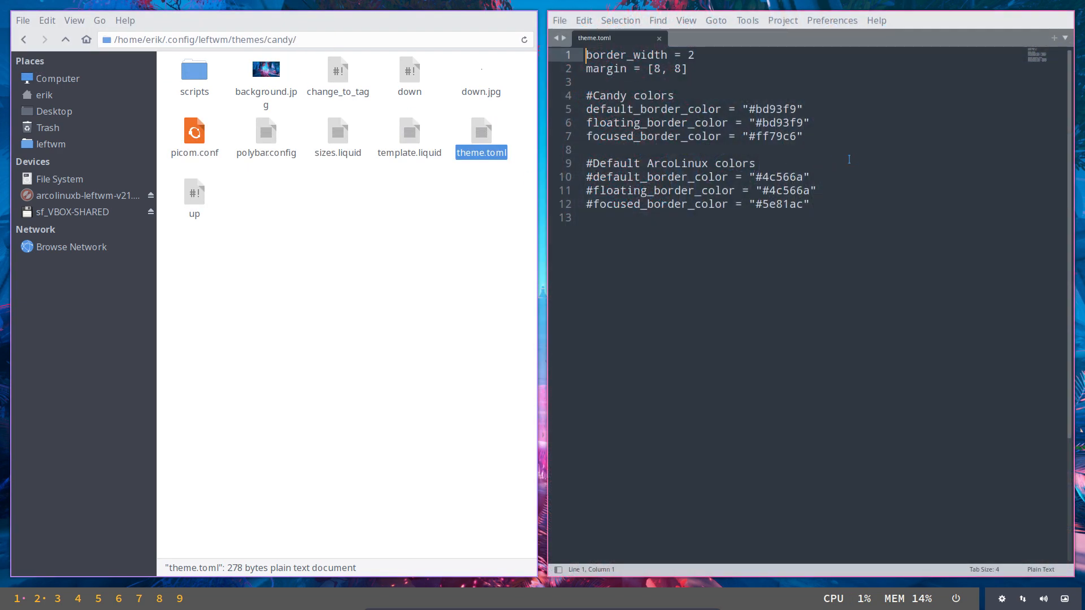
pyautogui.hotkey('ctrl', 'w')
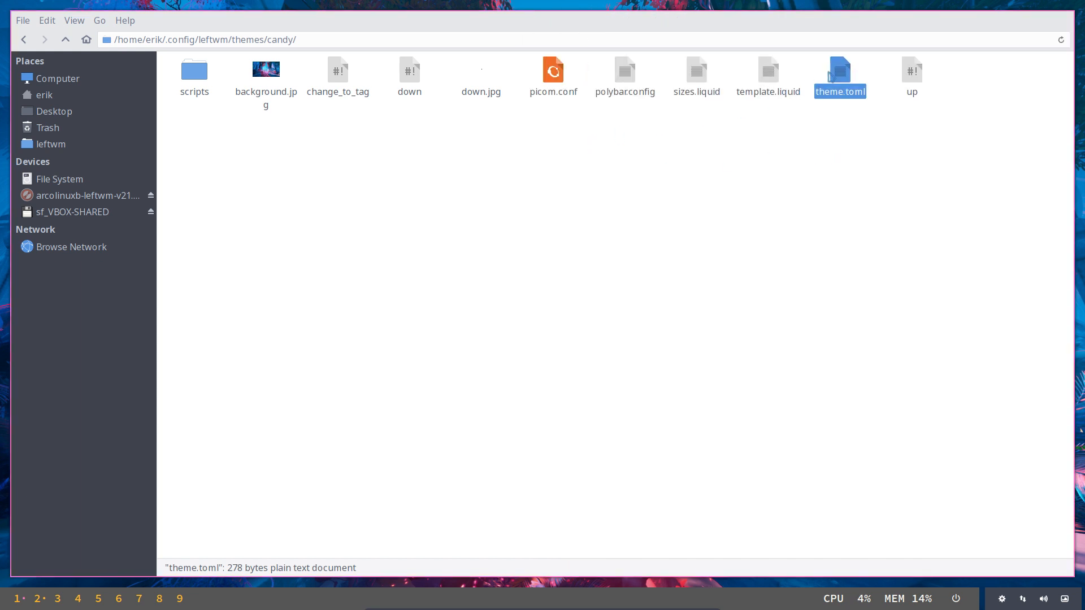
pyautogui.rightClick(839, 73)
pyautogui.moveTo(885, 103)
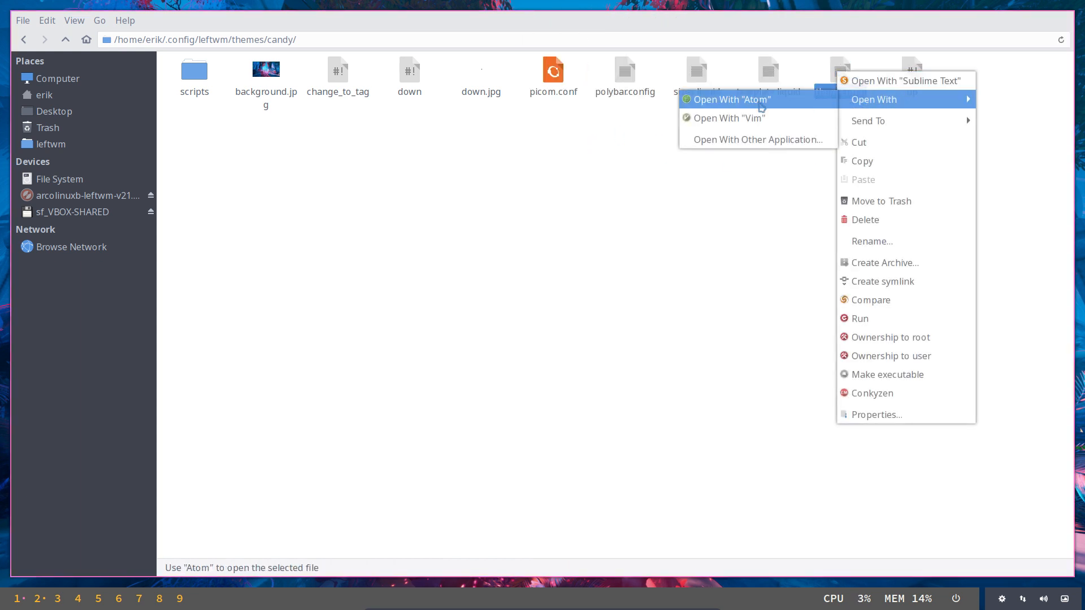
pyautogui.click(767, 142)
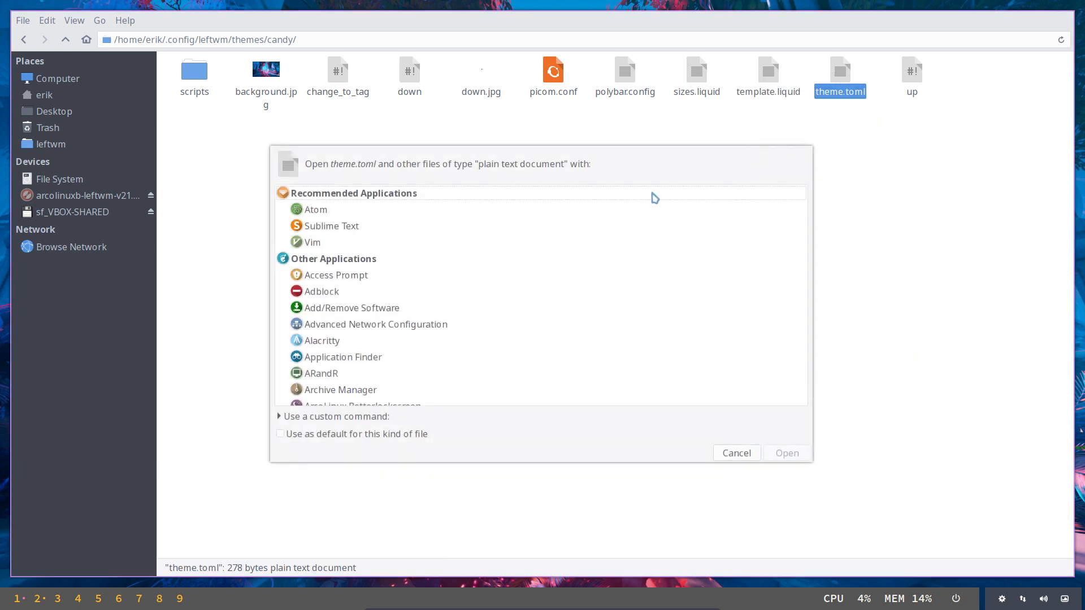
pyautogui.click(330, 216)
pyautogui.click(338, 433)
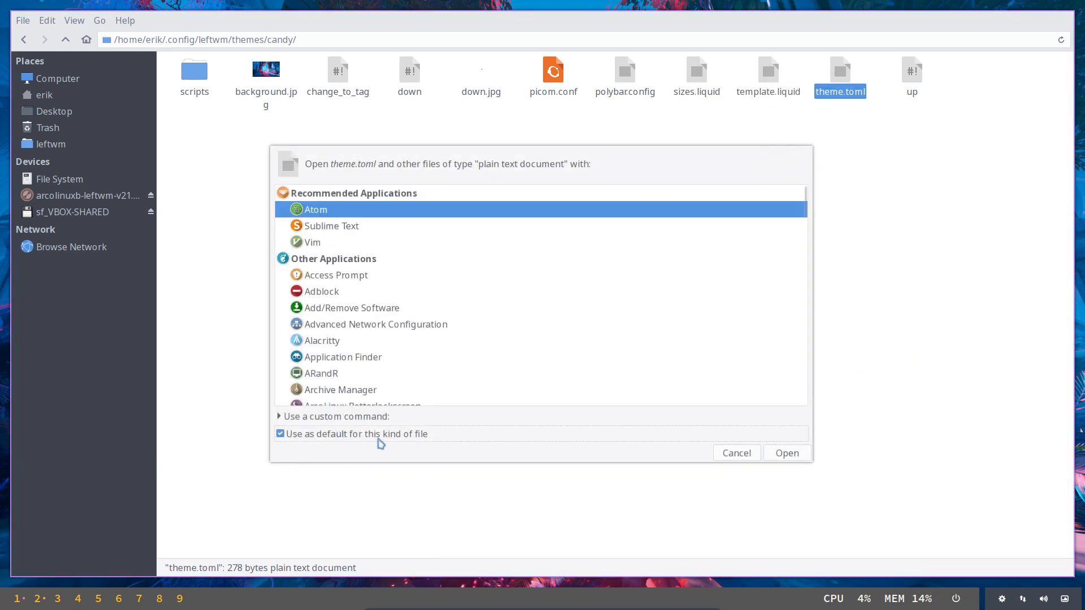
pyautogui.click(786, 453)
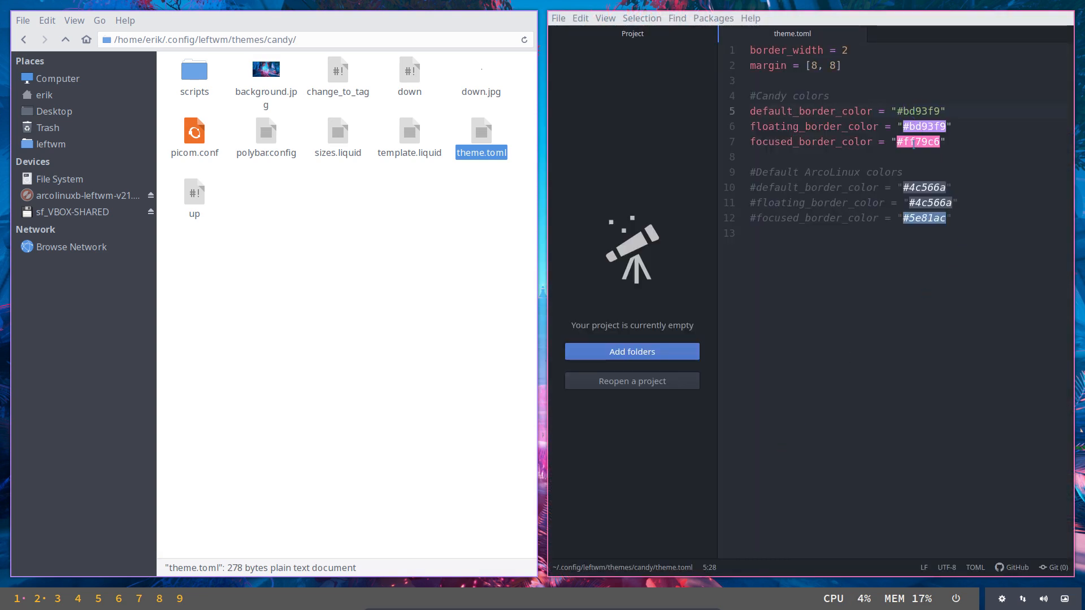
# Set both focused_border_color and default_border_color in theme.toml to #fac766.
pyautogui.doubleClick(914, 141)
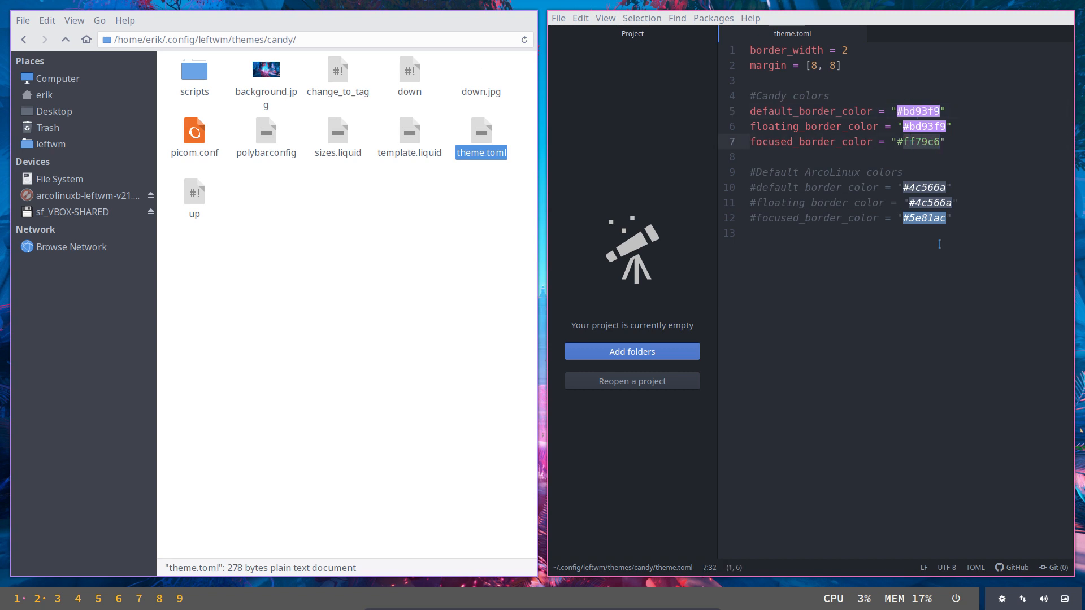
pyautogui.hotkey('ctrl', 'v')
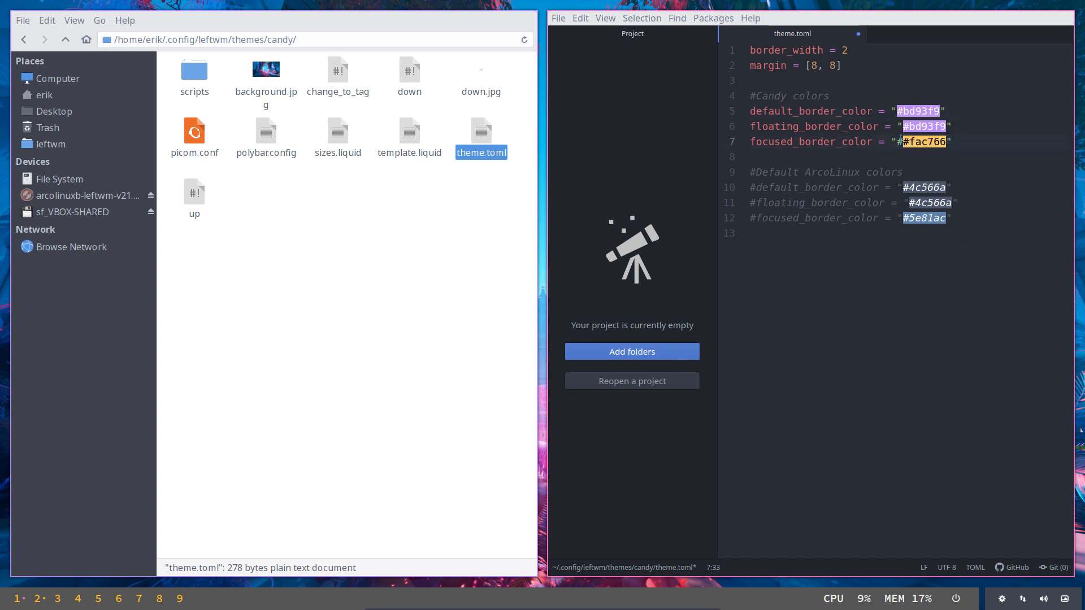
pyautogui.click(904, 142)
pyautogui.press('BackSpace')
pyautogui.doubleClick(916, 111)
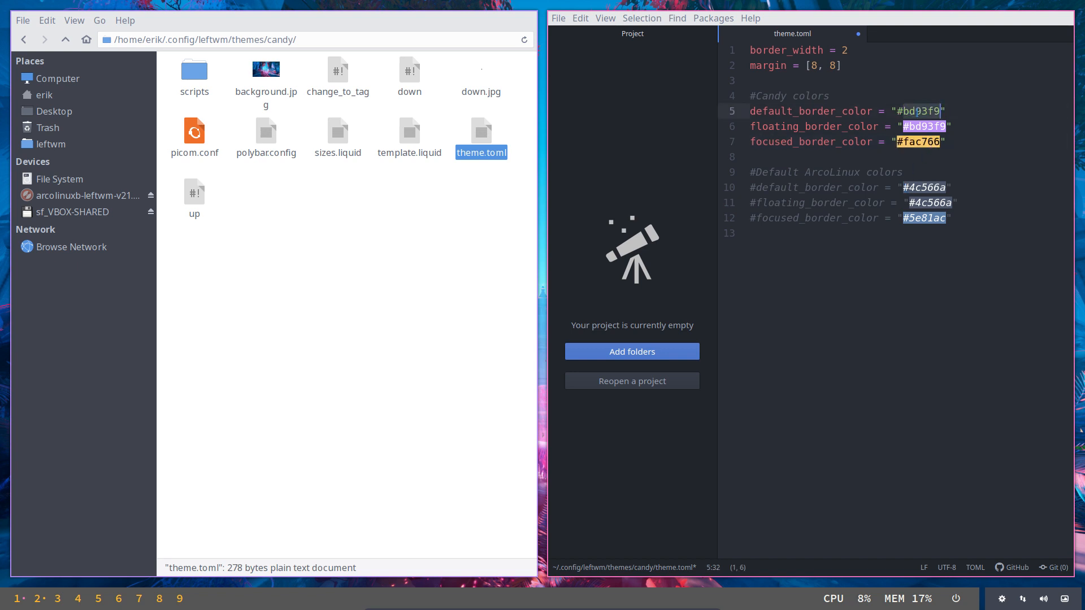
pyautogui.press('BackSpace')
pyautogui.press('BackSpace')
pyautogui.write('#fac766')
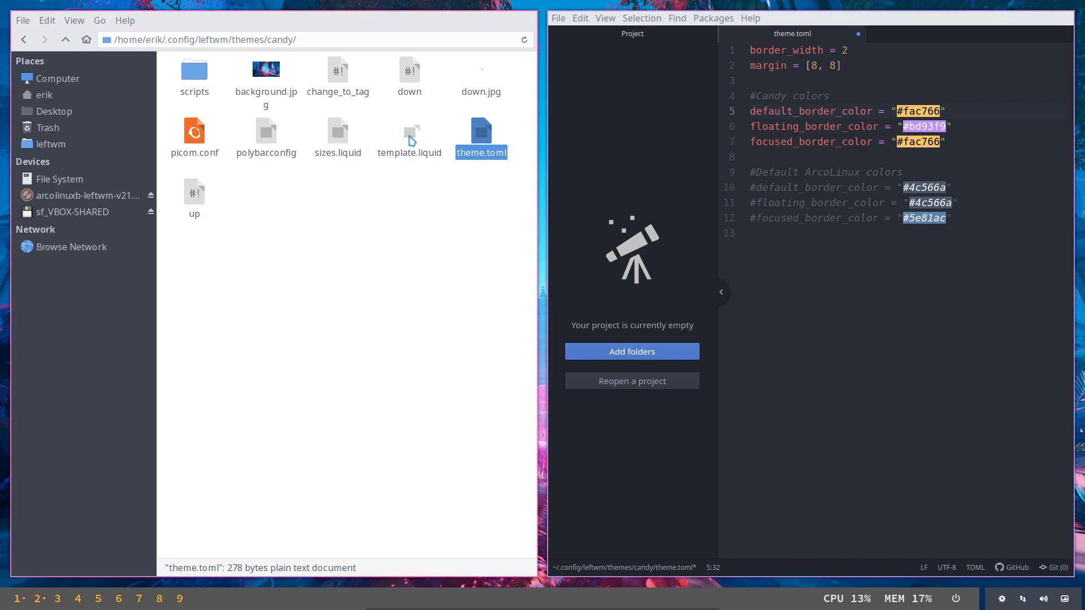
# Set focused_border_color to the primary color ffb52a copied from polybar.config, save theme.toml and reload leftwm.
pyautogui.moveTo(266, 136); pyautogui.dragTo(784, 307)
pyautogui.doubleClick(828, 431)
pyautogui.hotkey('ctrl', 'c')
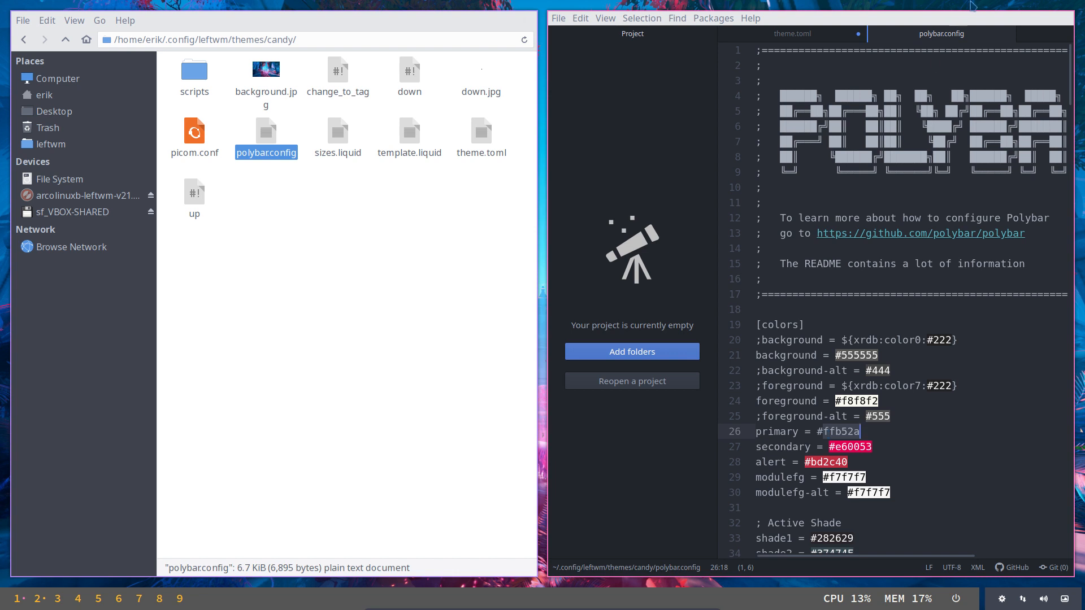
pyautogui.click(806, 35)
pyautogui.doubleClick(914, 142)
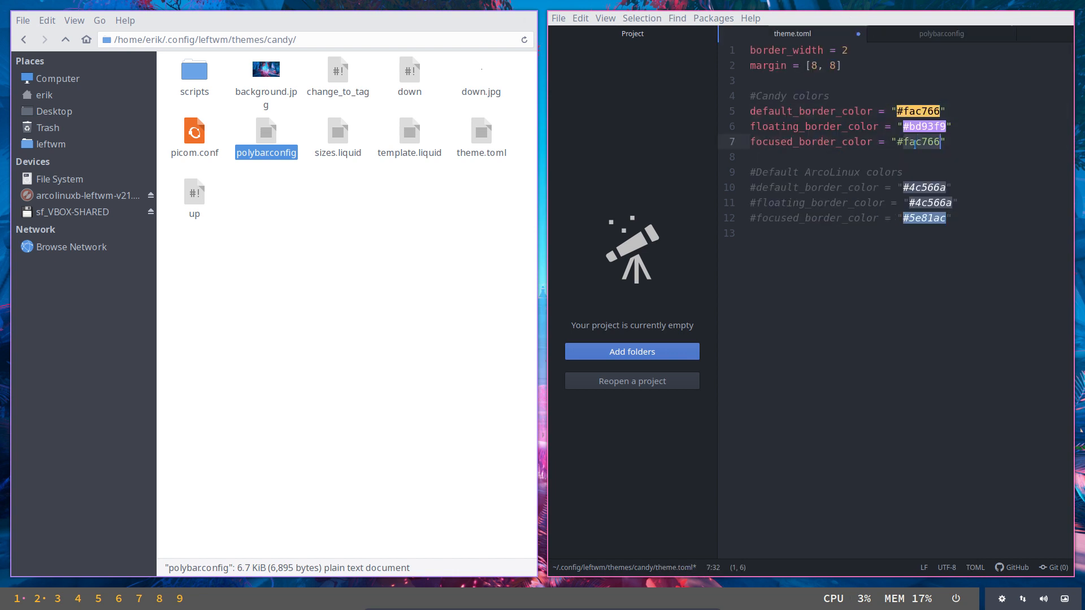
pyautogui.hotkey('ctrl', 'v')
pyautogui.press('Down')
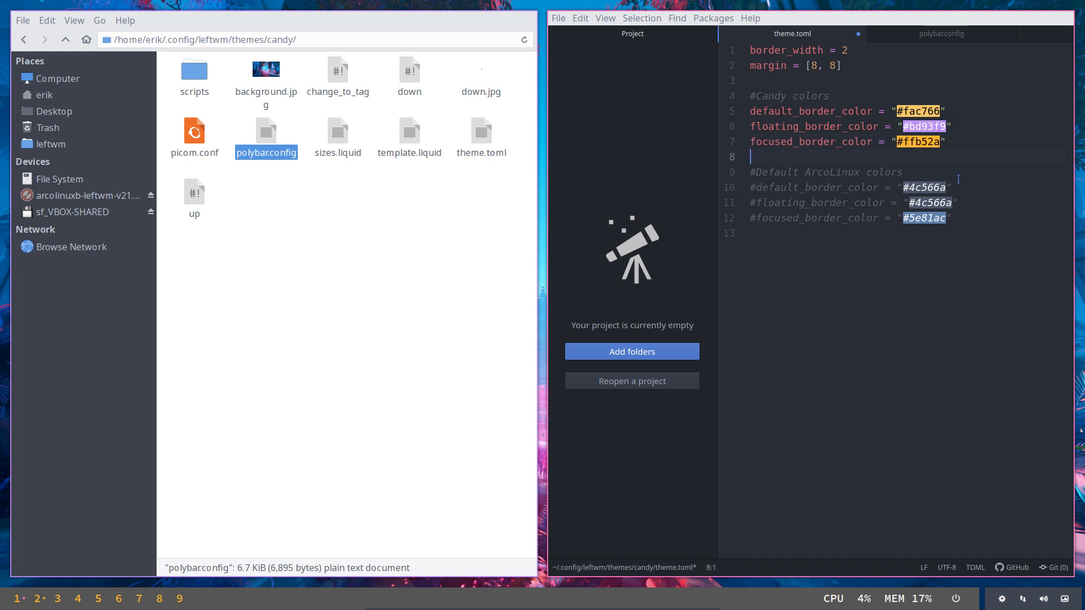
pyautogui.hotkey('ctrl', 's')
pyautogui.press('super+shift+r')
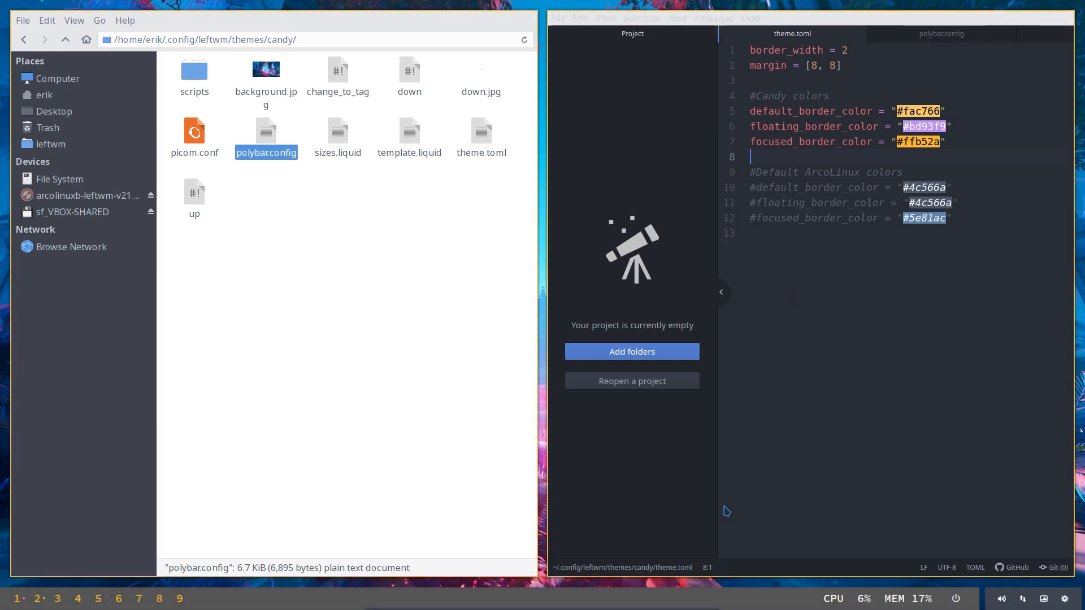
# Hide the system info overlay on workspace 3 and open four terminals there to compare the window borders.
pyautogui.click(38, 599)
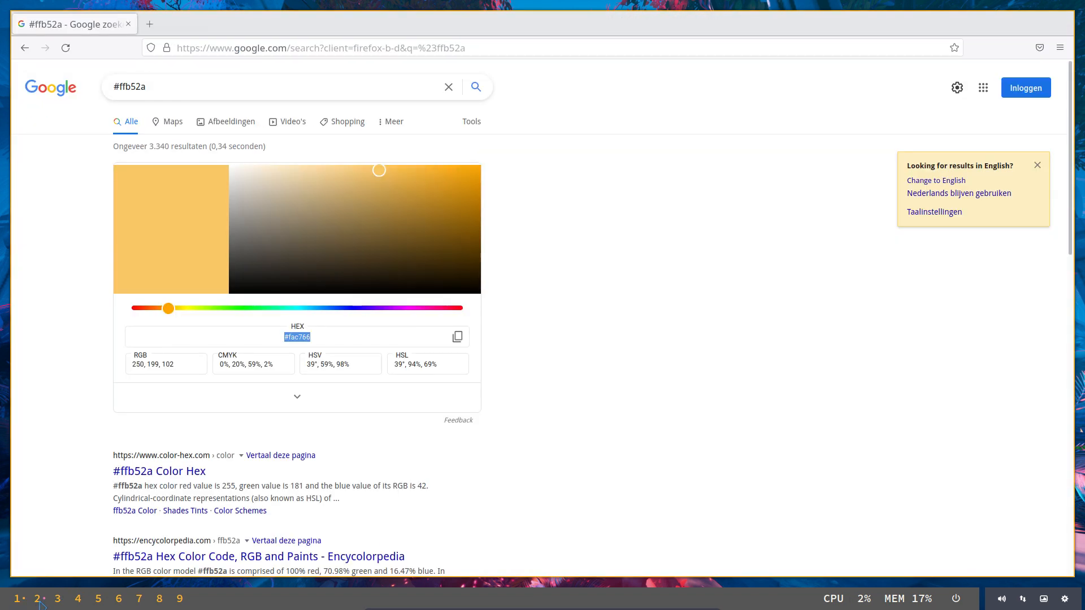
pyautogui.click(71, 603)
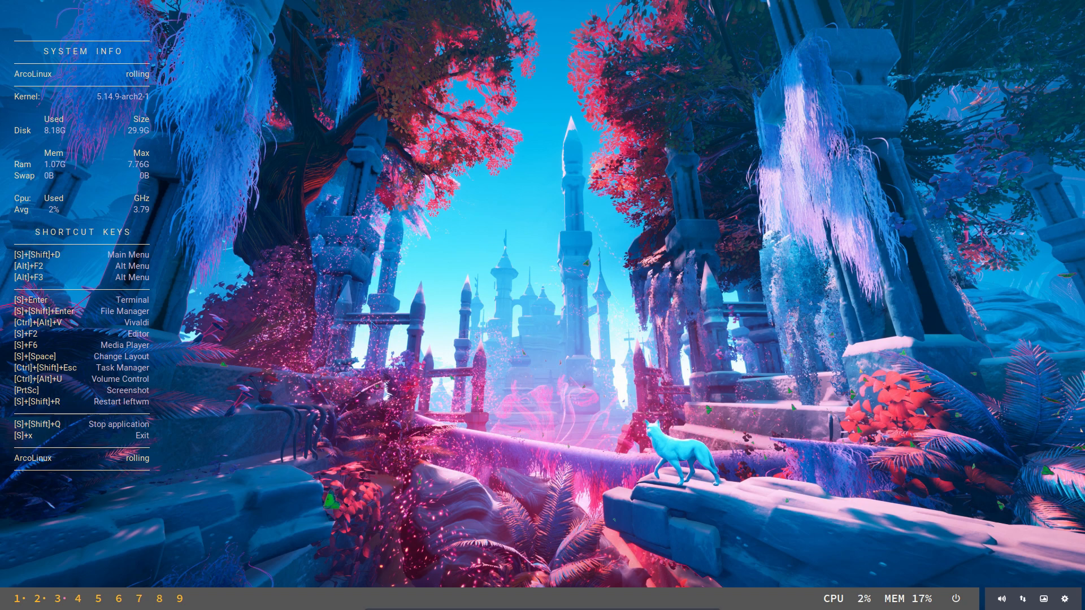
pyautogui.press('super+c')
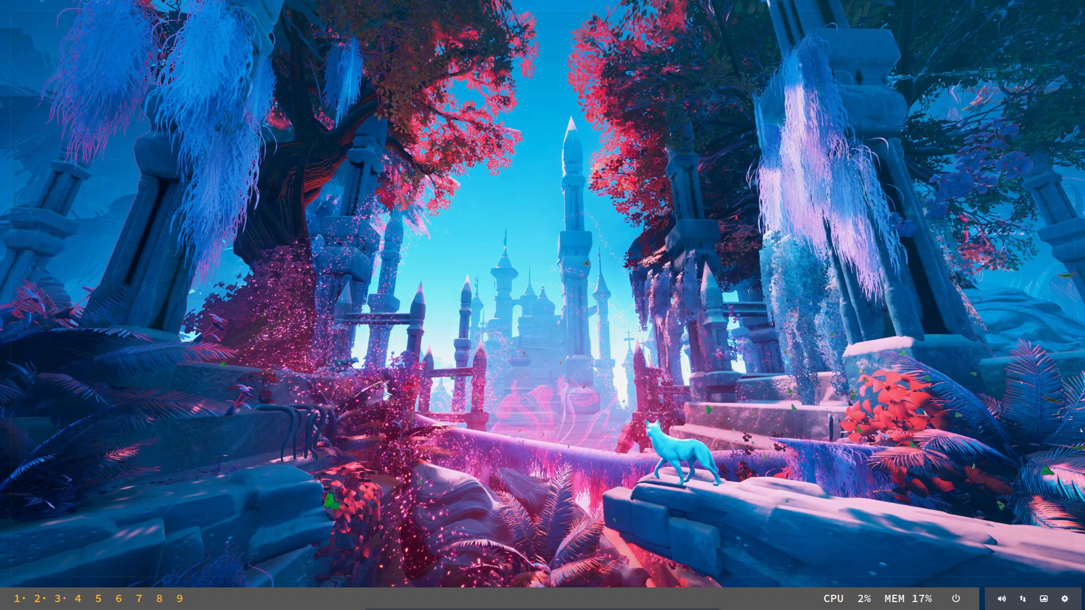
pyautogui.press('super+Return')
pyautogui.press('super+Return')
pyautogui.press('super+Return')
pyautogui.press('super+Return')
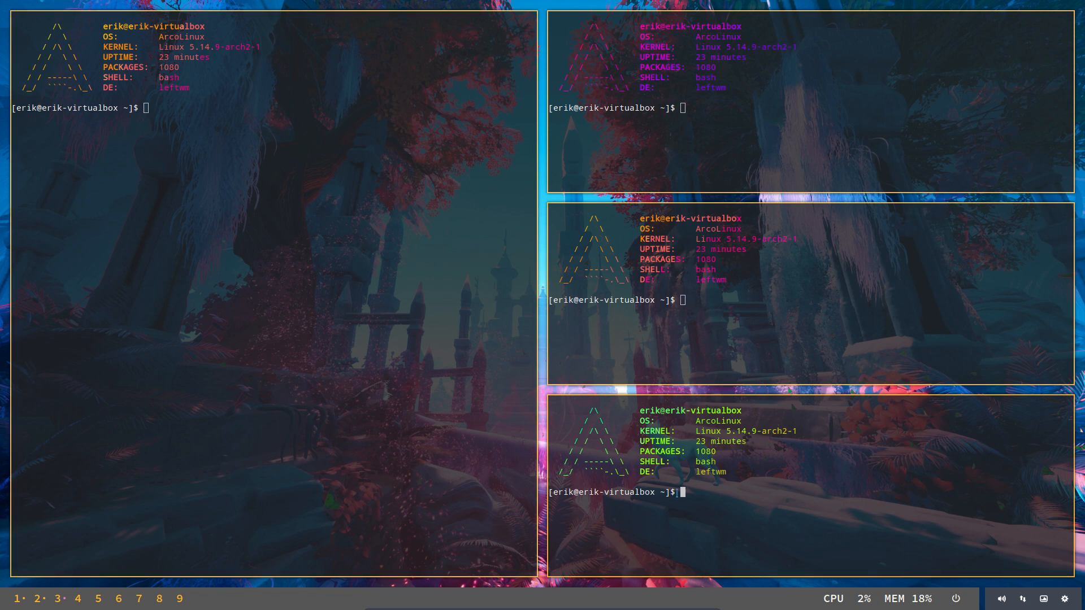
# Go back to the color picker on workspace 2, pick the grayish shade #ad9c7b and copy its hex code.
pyautogui.click(42, 598)
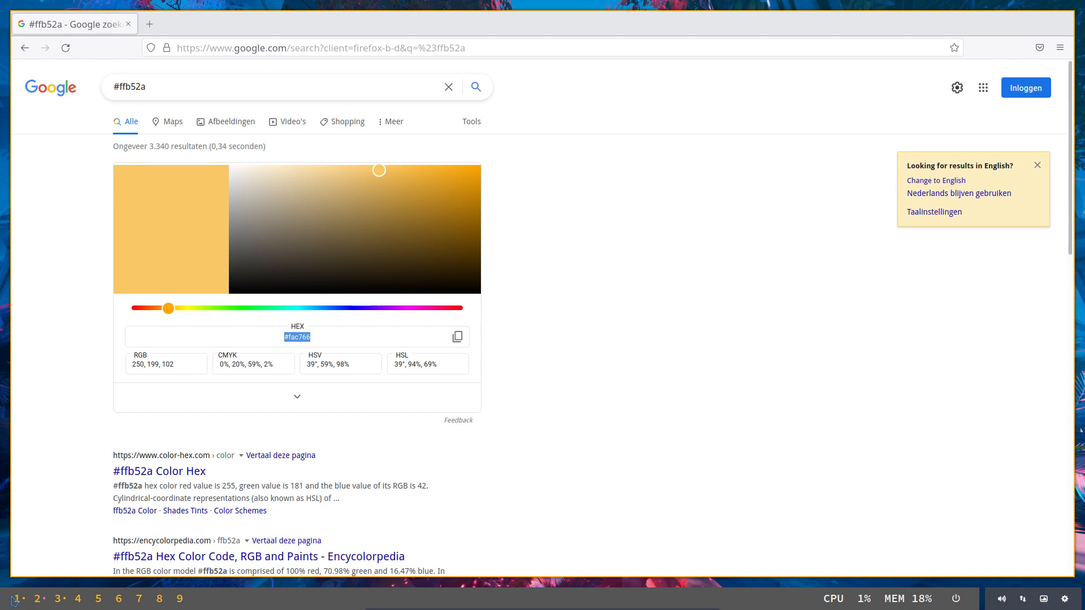
pyautogui.click(17, 599)
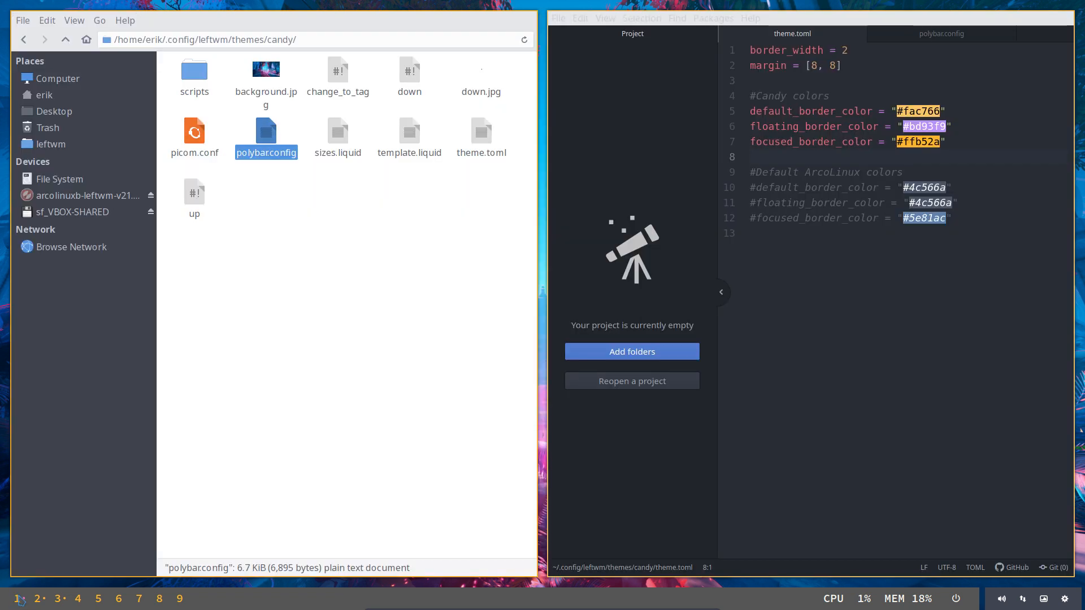
pyautogui.click(44, 603)
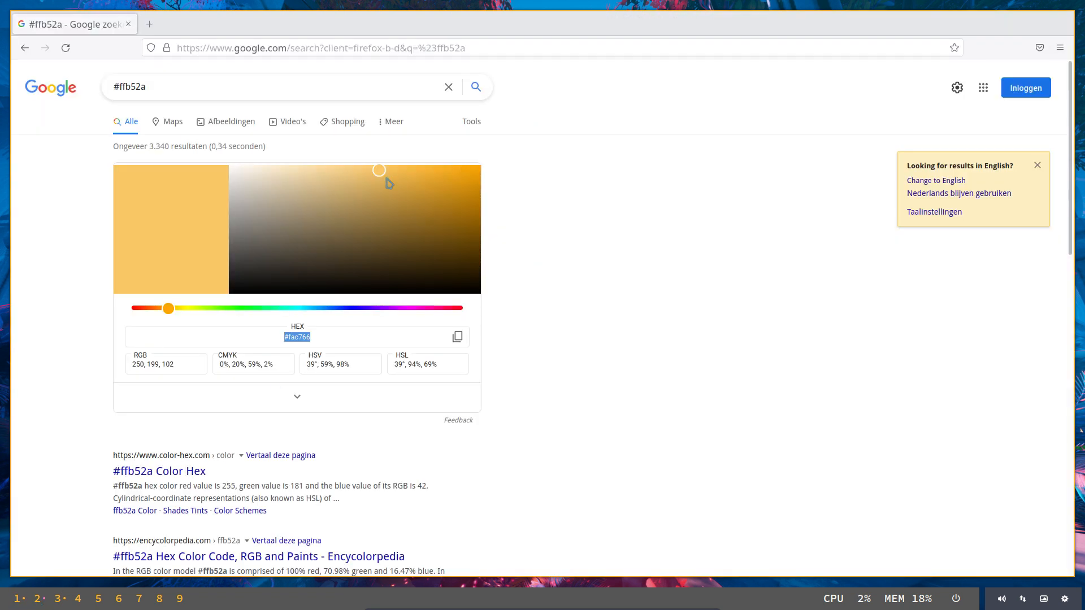
pyautogui.moveTo(381, 177); pyautogui.dragTo(302, 210)
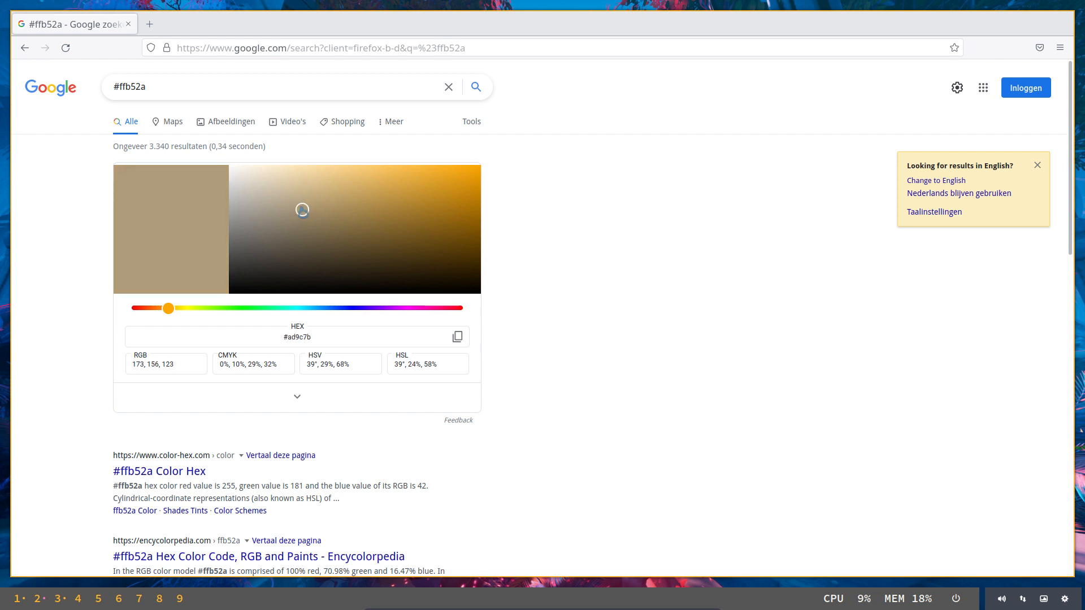
pyautogui.click(455, 337)
# Set default_border_color in theme.toml to #ad9c7b, save the file and check the terminal borders on workspace 3.
pyautogui.click(59, 601)
pyautogui.click(37, 599)
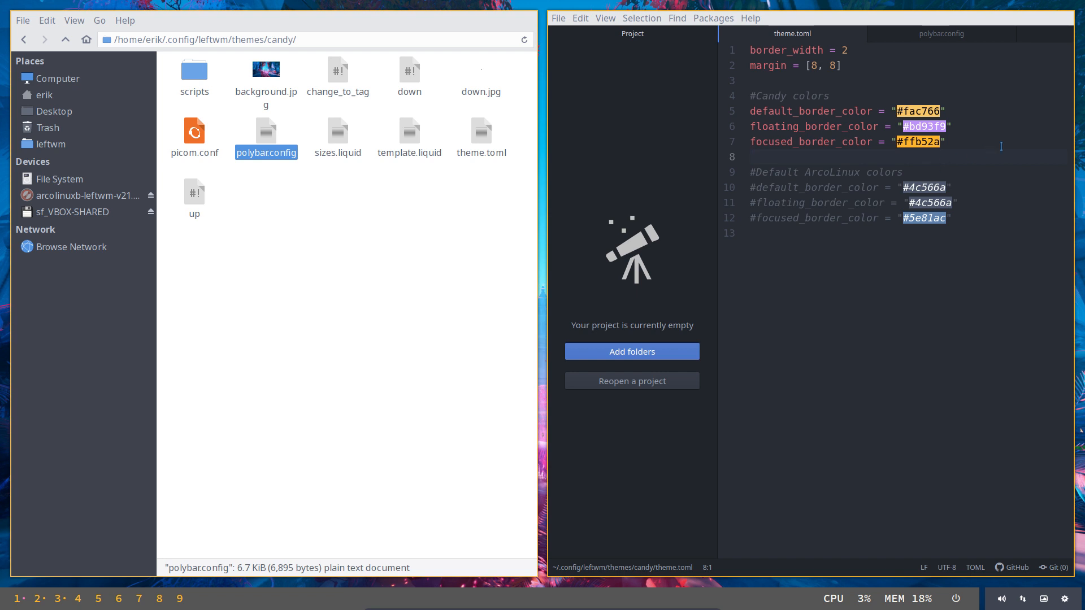
pyautogui.doubleClick(920, 111)
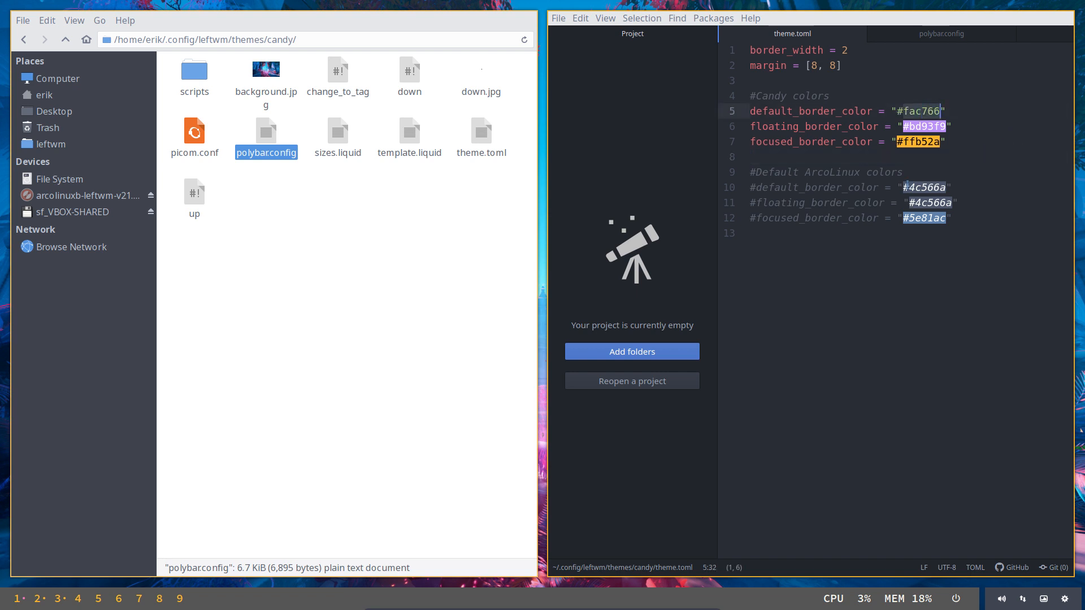
pyautogui.hotkey('ctrl', 'v')
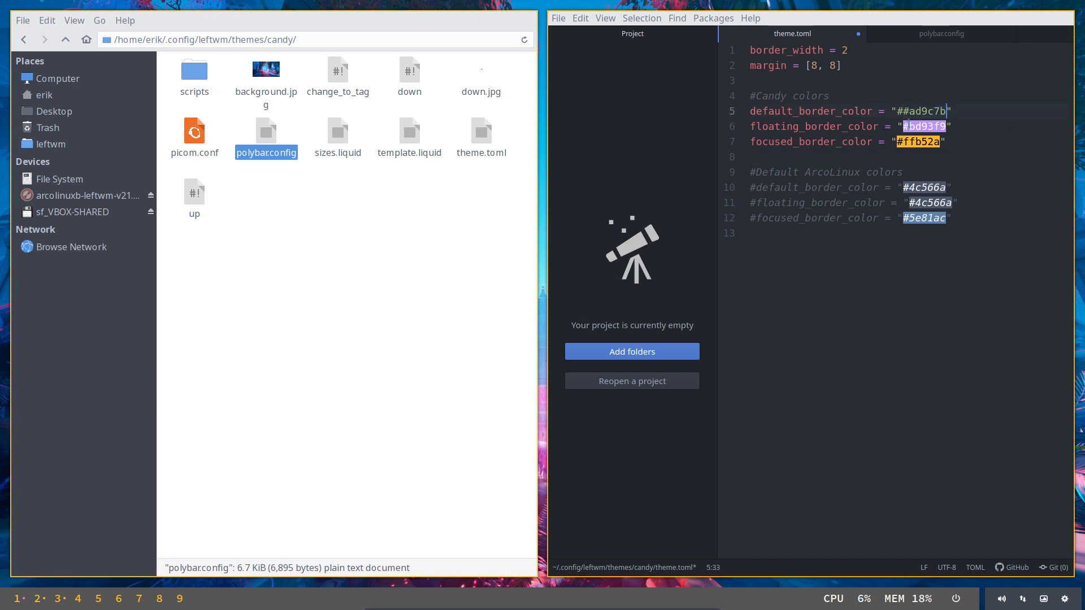
pyautogui.click(909, 111)
pyautogui.press('BackSpace')
pyautogui.click(914, 163)
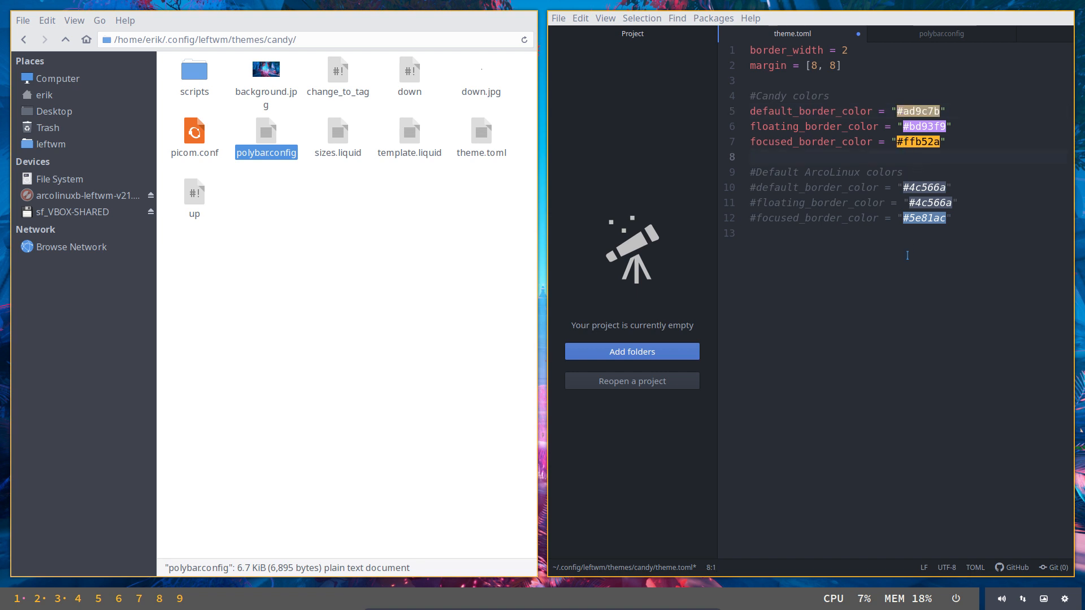
pyautogui.hotkey('ctrl', 's')
pyautogui.click(59, 601)
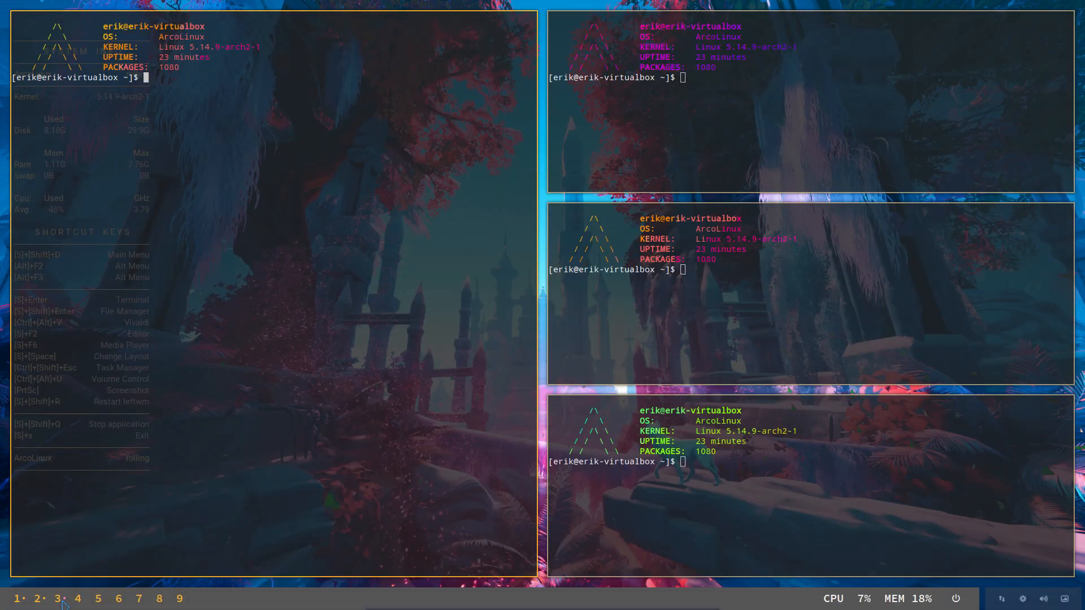
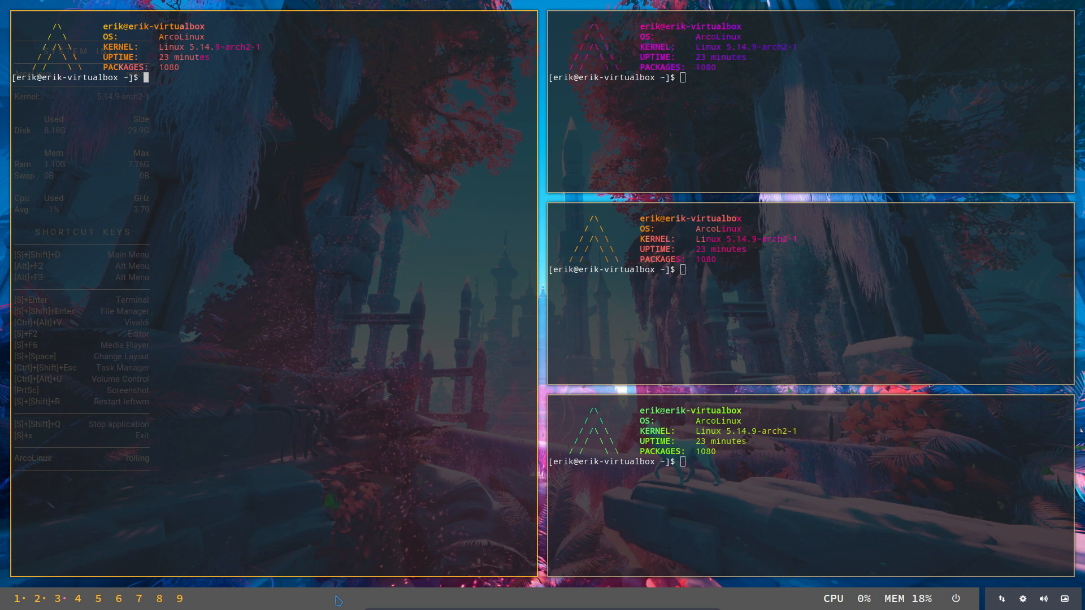
# Back on workspace 1, set default_border_color in theme.toml to the polybar primary color #ffb52a, save the file and reload leftwm.
pyautogui.click(31, 599)
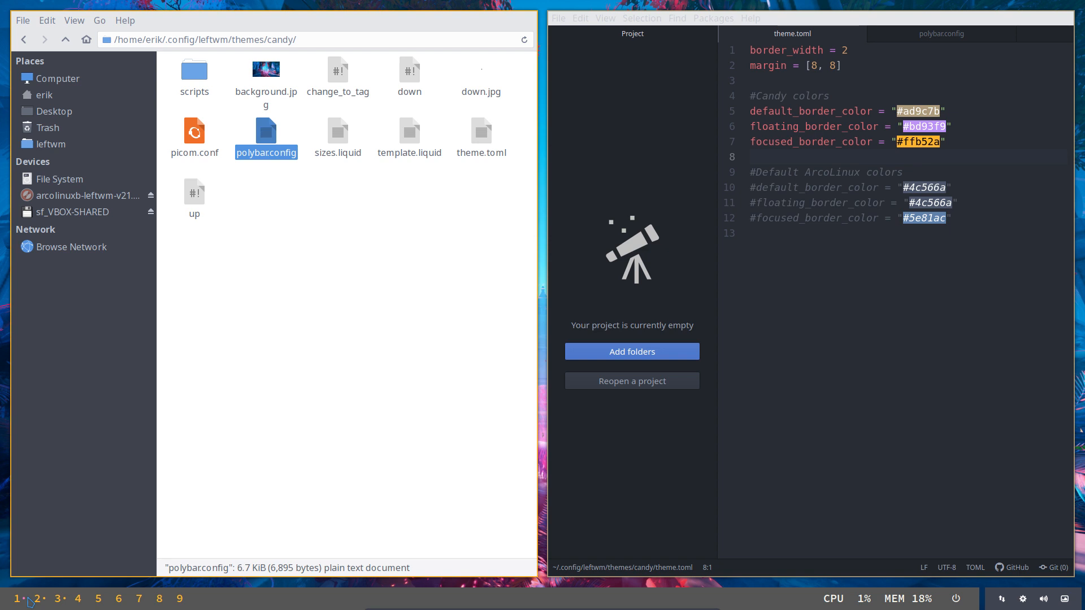
pyautogui.click(984, 36)
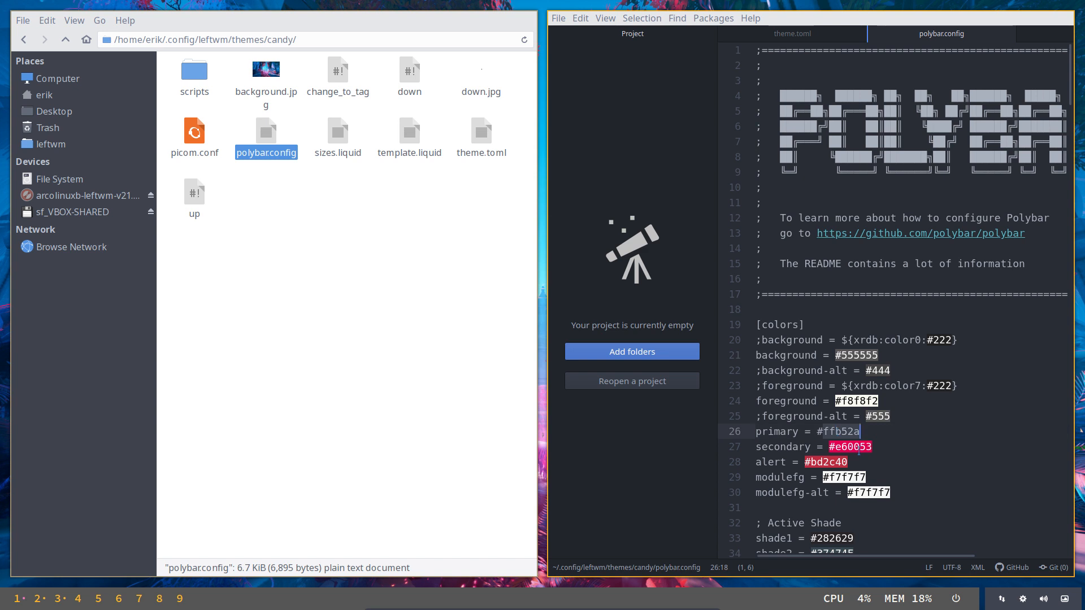
pyautogui.click(815, 36)
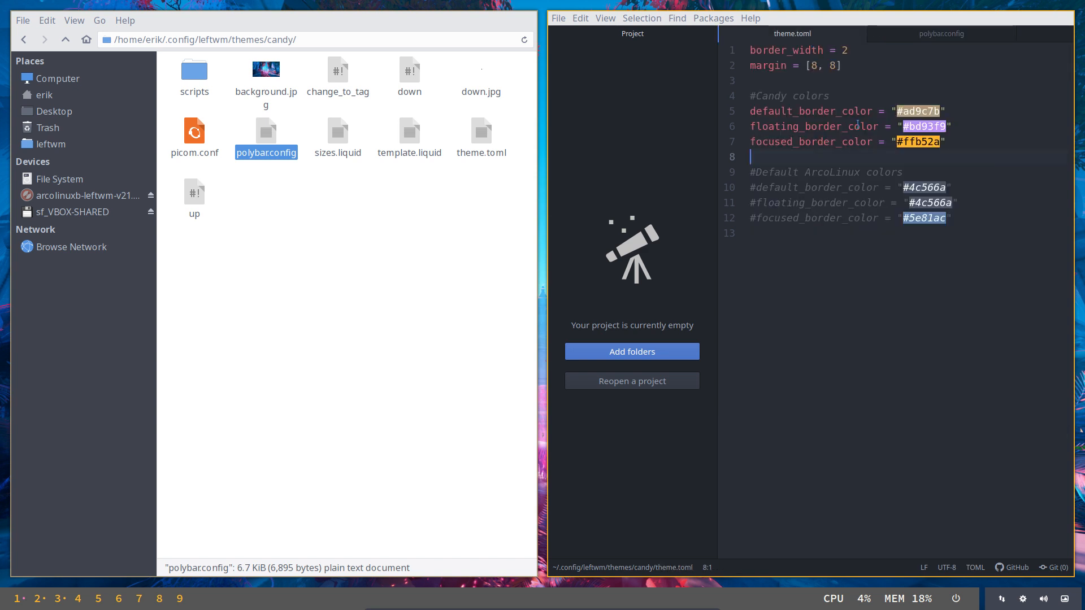
pyautogui.doubleClick(918, 111)
pyautogui.write('ffb52a')
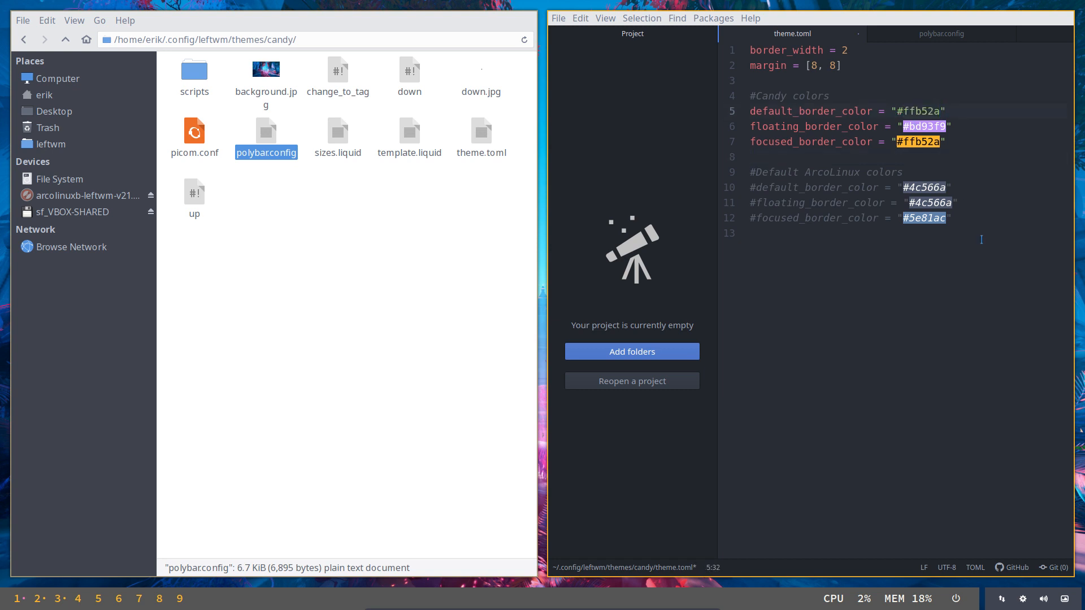
pyautogui.hotkey('ctrl', 's')
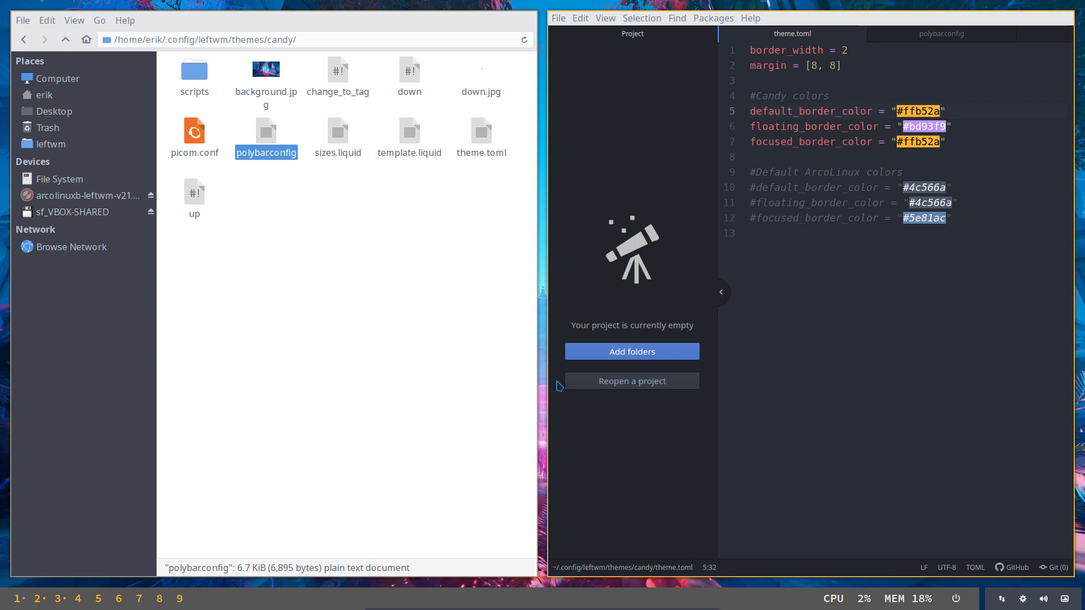
pyautogui.press('super+shift+r')
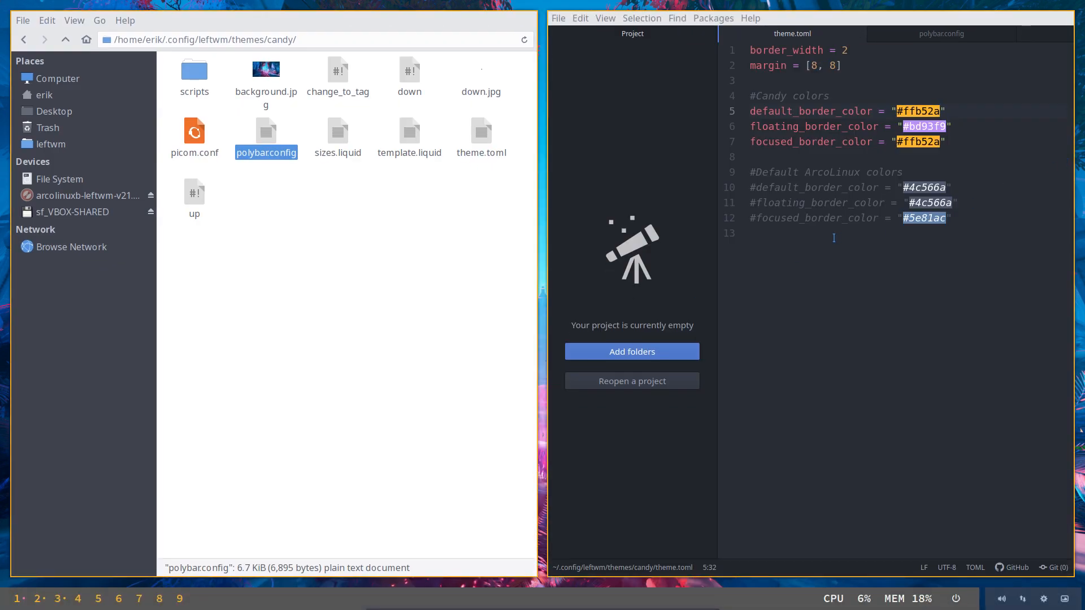
# Set floating_border_color in theme.toml to #ffb52a, copied from focused_border_color, and save the file.
pyautogui.click(955, 35)
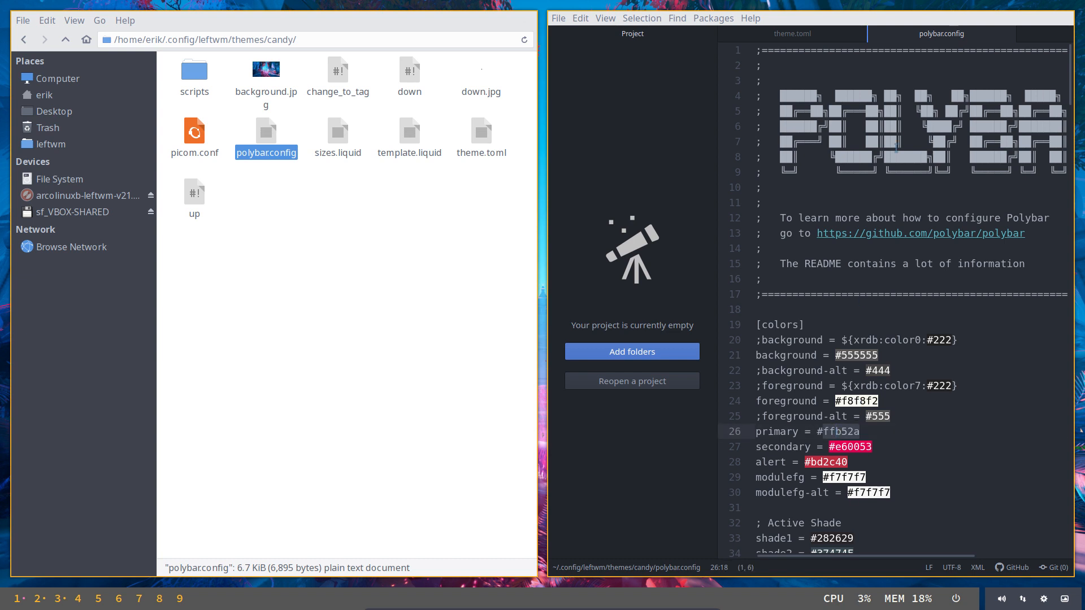
pyautogui.hotkey('ctrl', 'Tab')
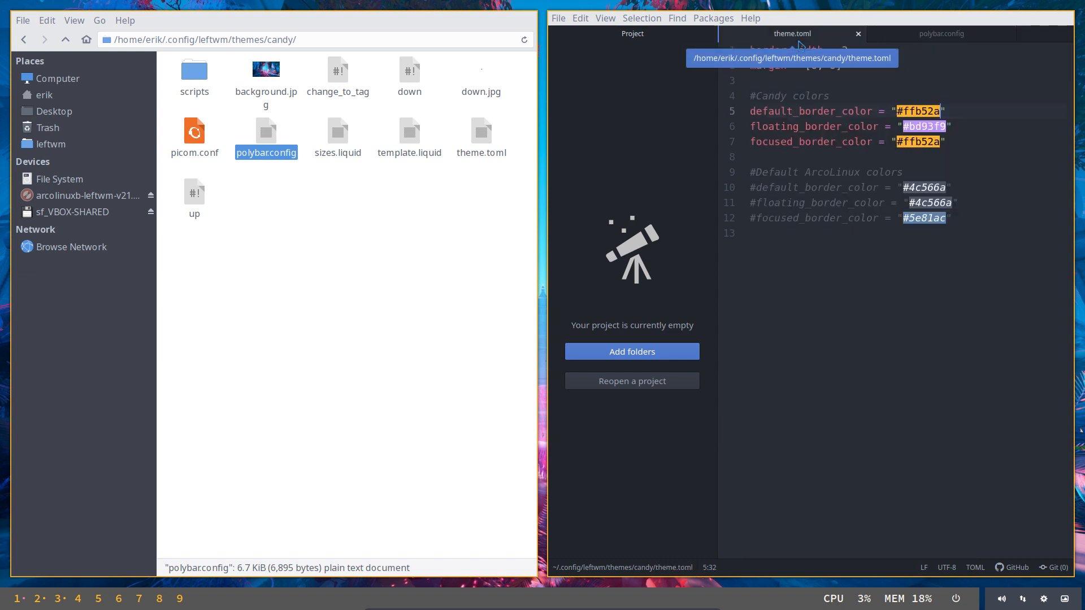
pyautogui.click(919, 141)
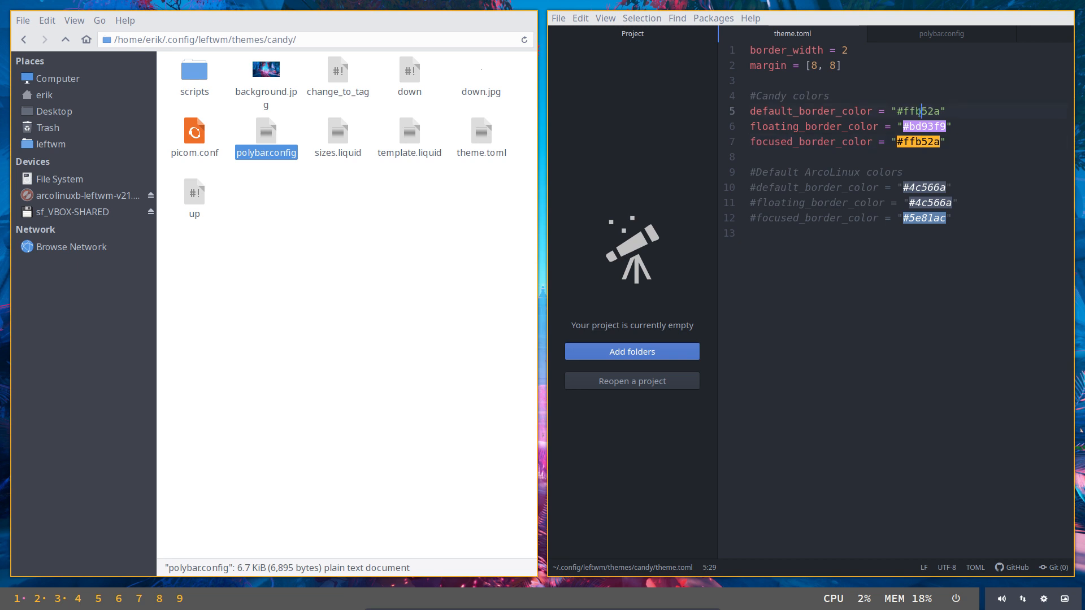
pyautogui.doubleClick(919, 111)
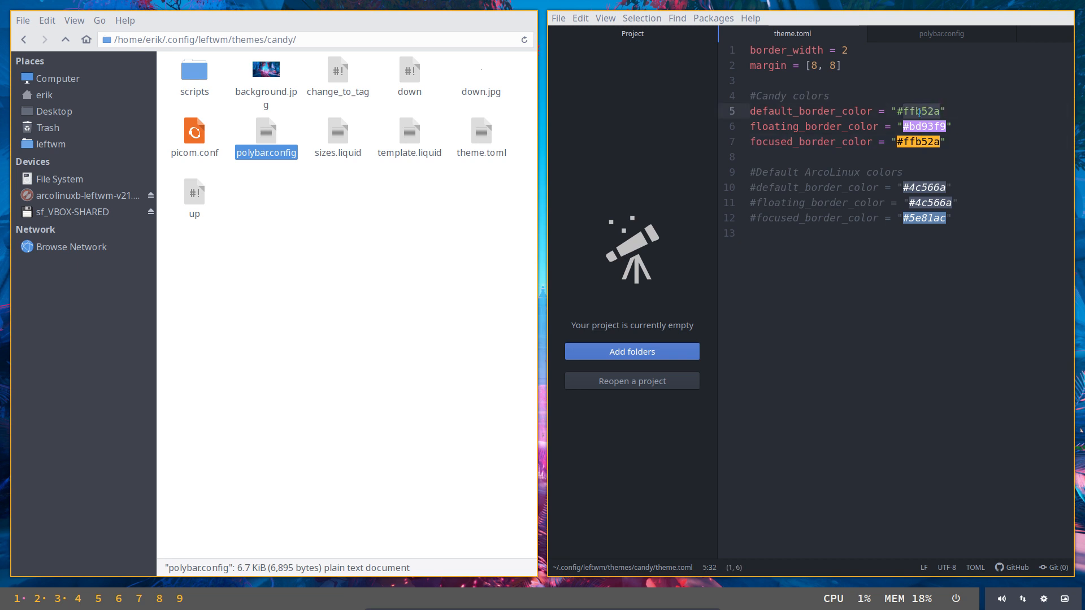
pyautogui.press('Right')
pyautogui.doubleClick(922, 126)
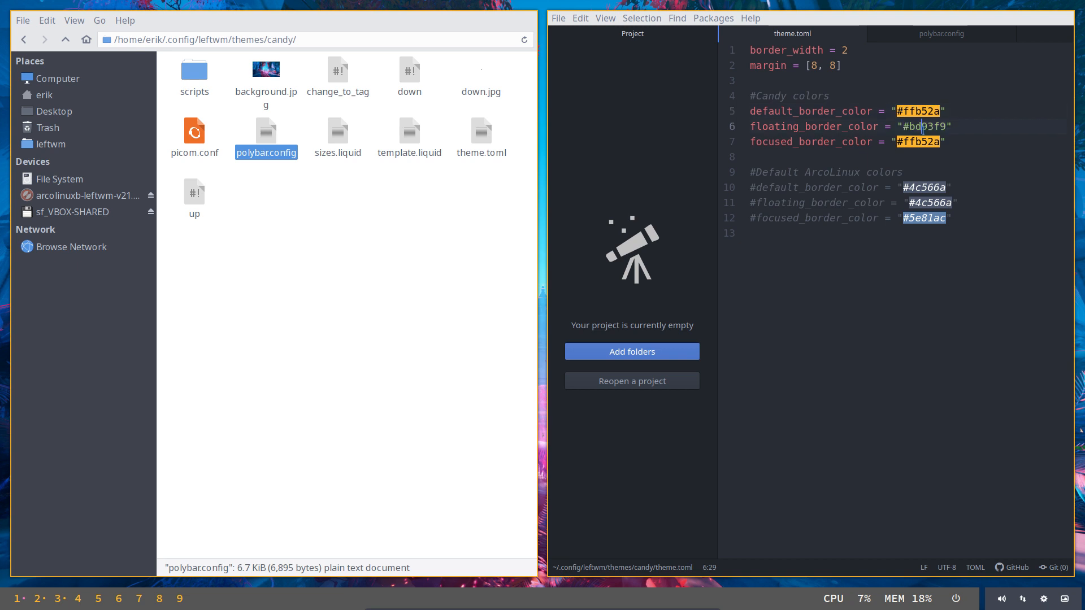
pyautogui.doubleClick(917, 141)
pyautogui.hotkey('ctrl', 'c')
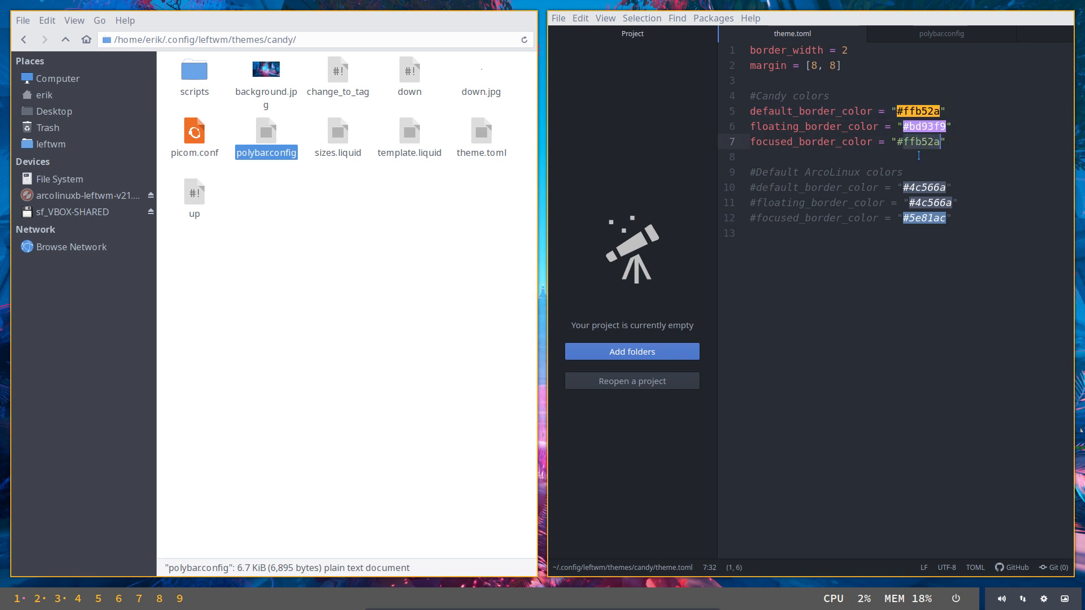
pyautogui.doubleClick(920, 126)
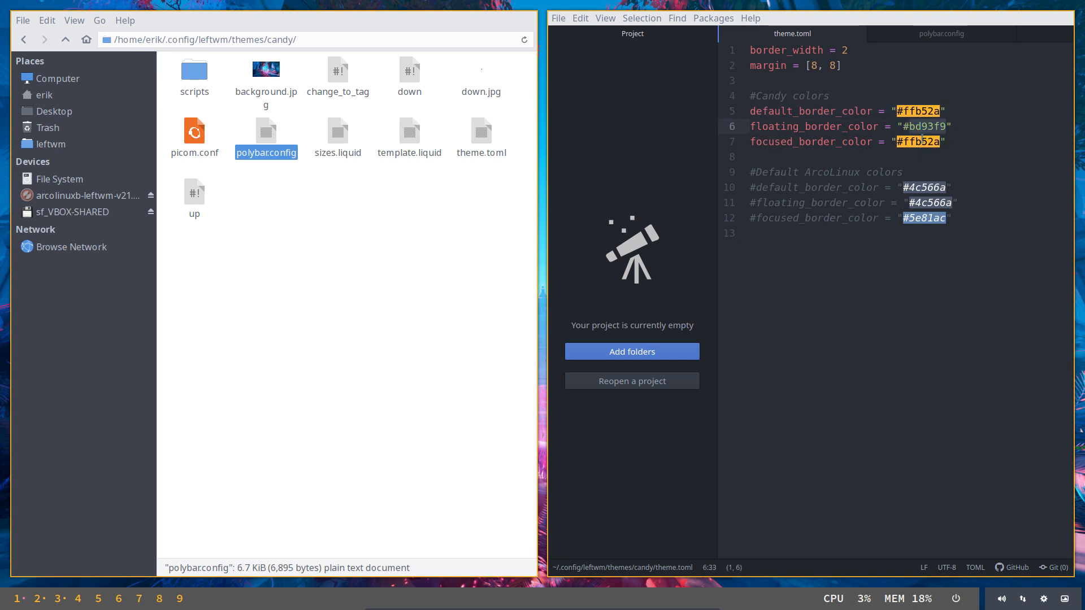
pyautogui.hotkey('ctrl', 'v')
pyautogui.press('Down')
pyautogui.press('Down')
pyautogui.press('Down')
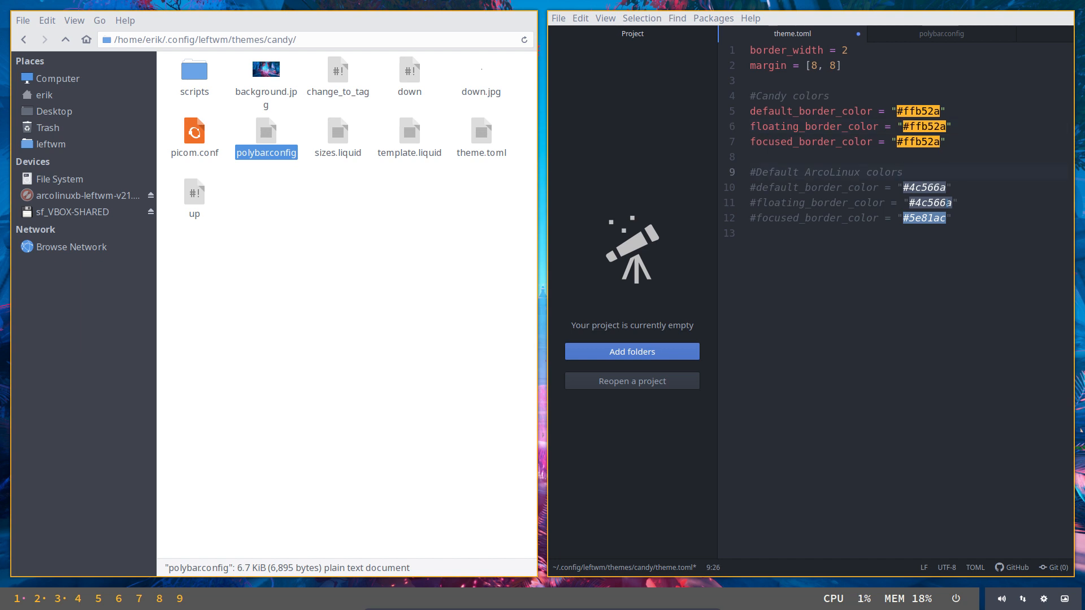
pyautogui.hotkey('ctrl', 's')
# Set default_border_color in theme.toml to the background color #555555 from polybar.config, save the file and reload leftwm.
pyautogui.click(923, 37)
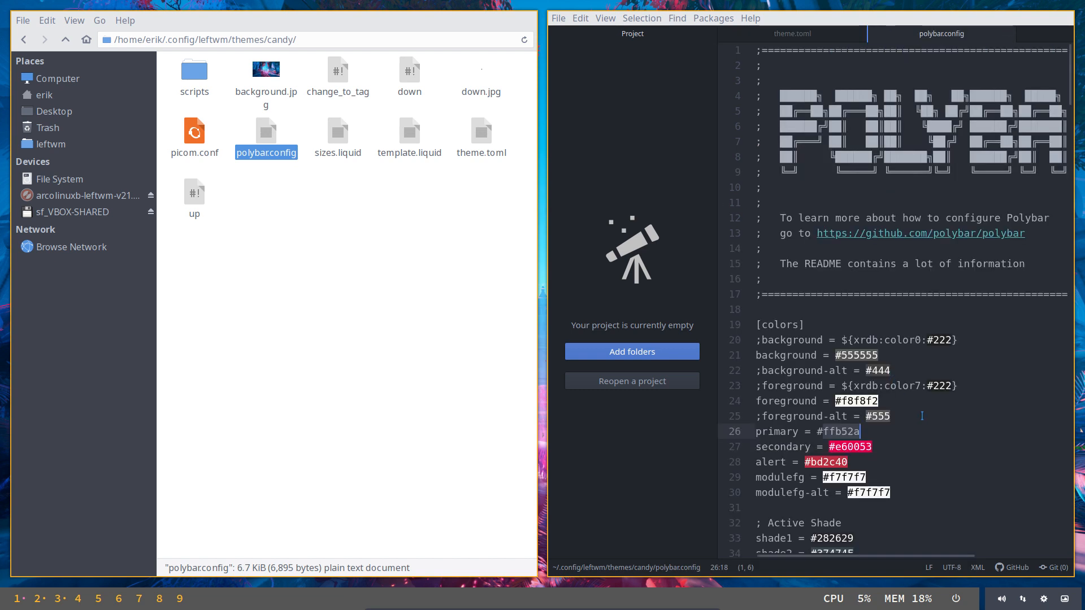
pyautogui.click(891, 418)
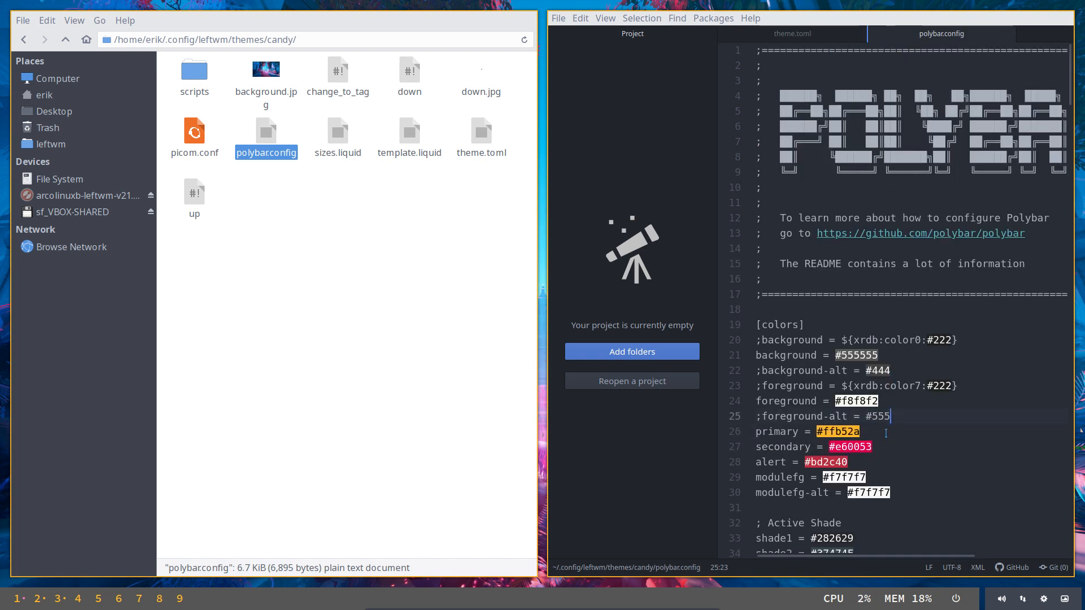
pyautogui.click(906, 399)
pyautogui.doubleClick(869, 355)
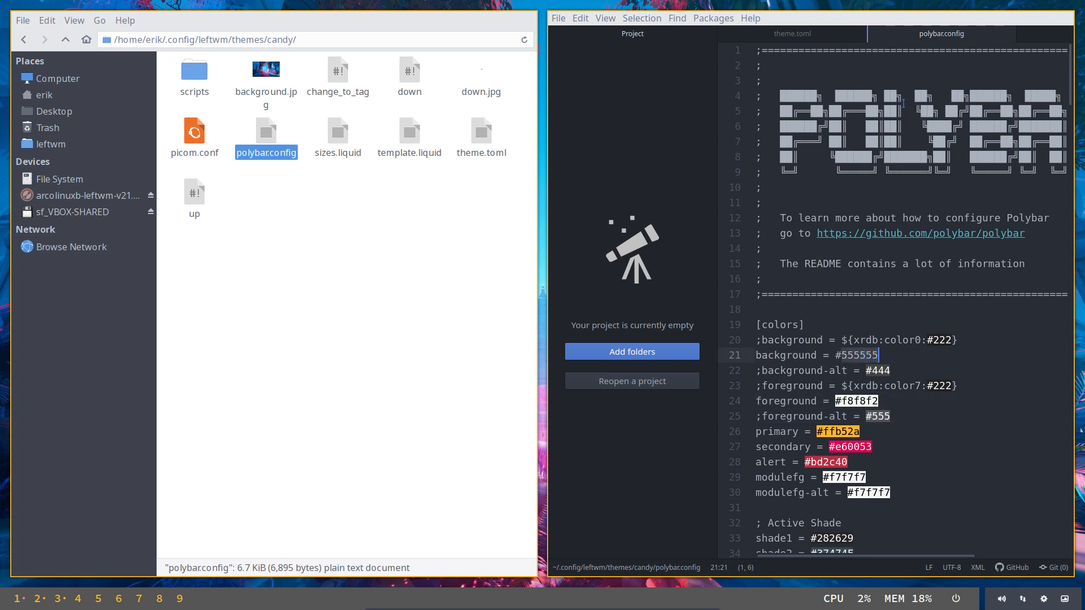
pyautogui.hotkey('ctrl', 'Tab')
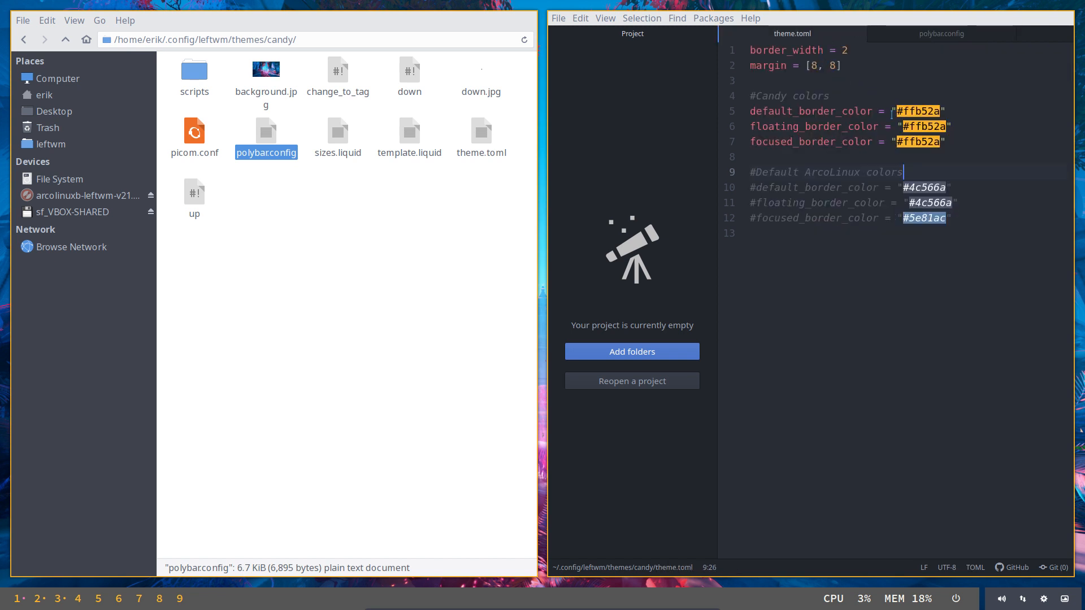
pyautogui.doubleClick(912, 111)
pyautogui.write('555555')
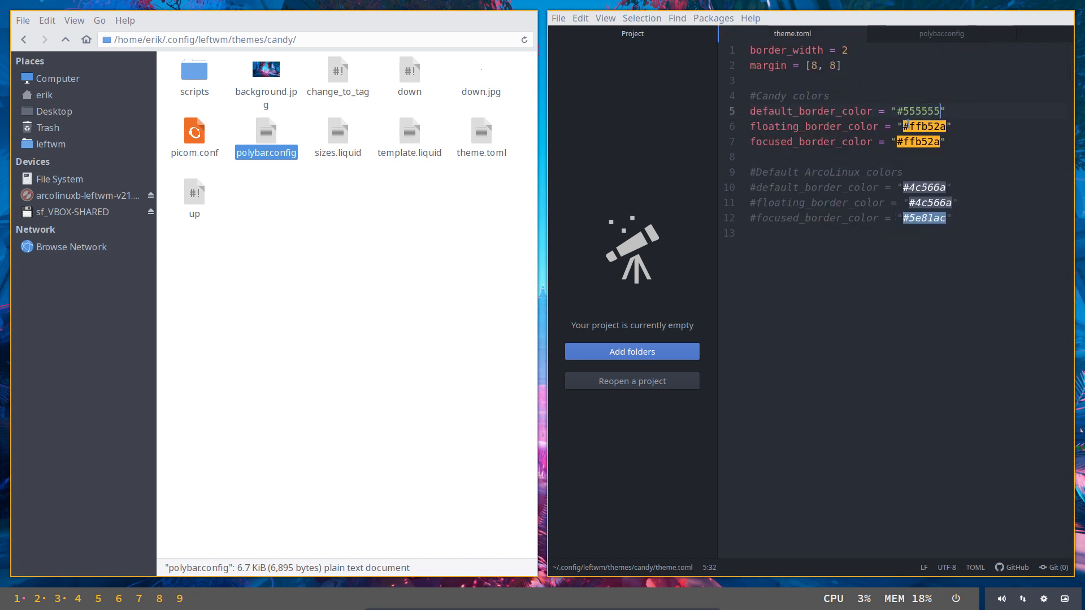
pyautogui.click(960, 337)
pyautogui.hotkey('ctrl', 's')
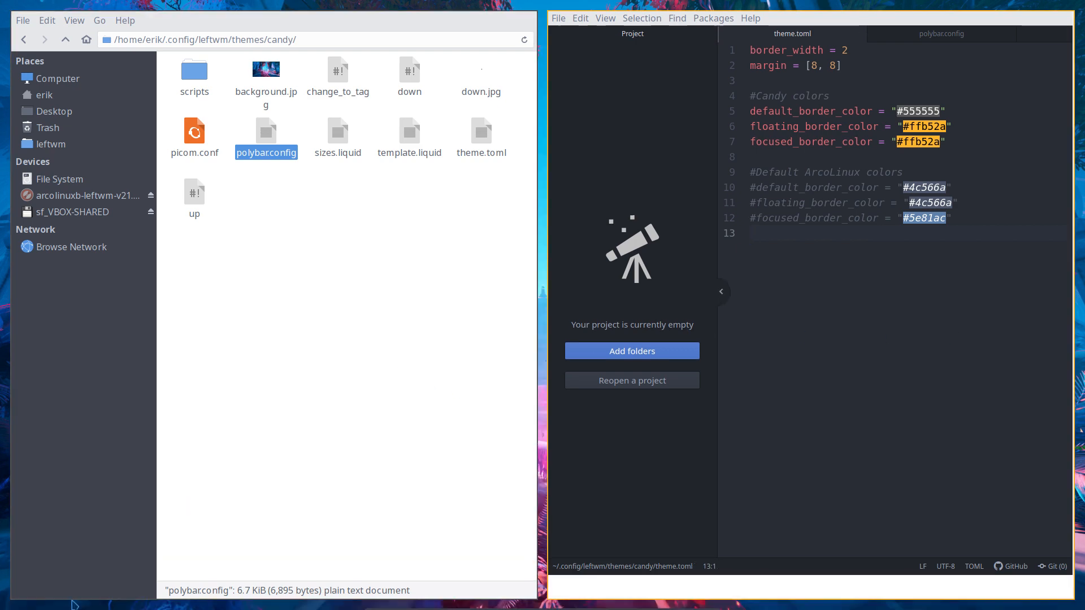
# Go to the terminals on workspace 3 and change the desktop to the next wallpaper.
pyautogui.click(63, 601)
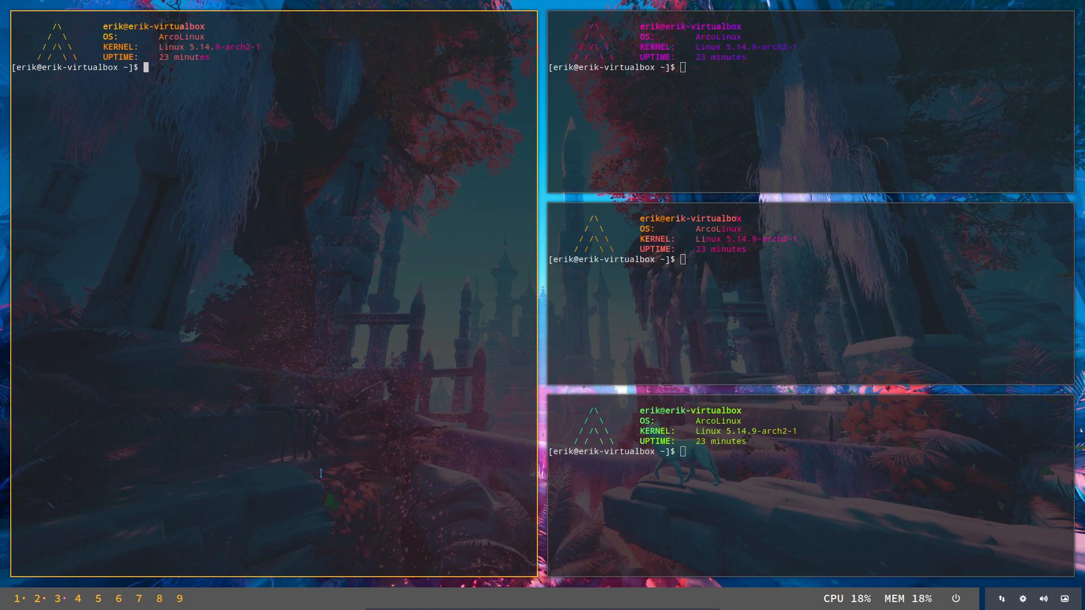
pyautogui.hotkey('alt', 'n')
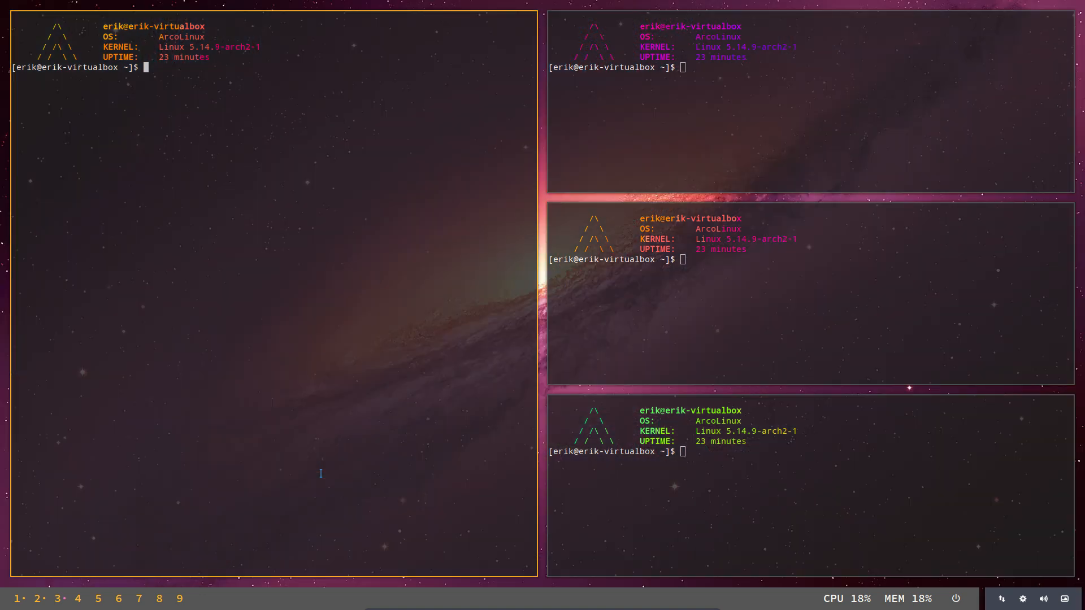
# Cycle the focus back and forth through the four terminals to compare the focused and unfocused border colors.
pyautogui.press('super+k')
pyautogui.press('super+k')
pyautogui.press('super+k')
pyautogui.press('super+k')
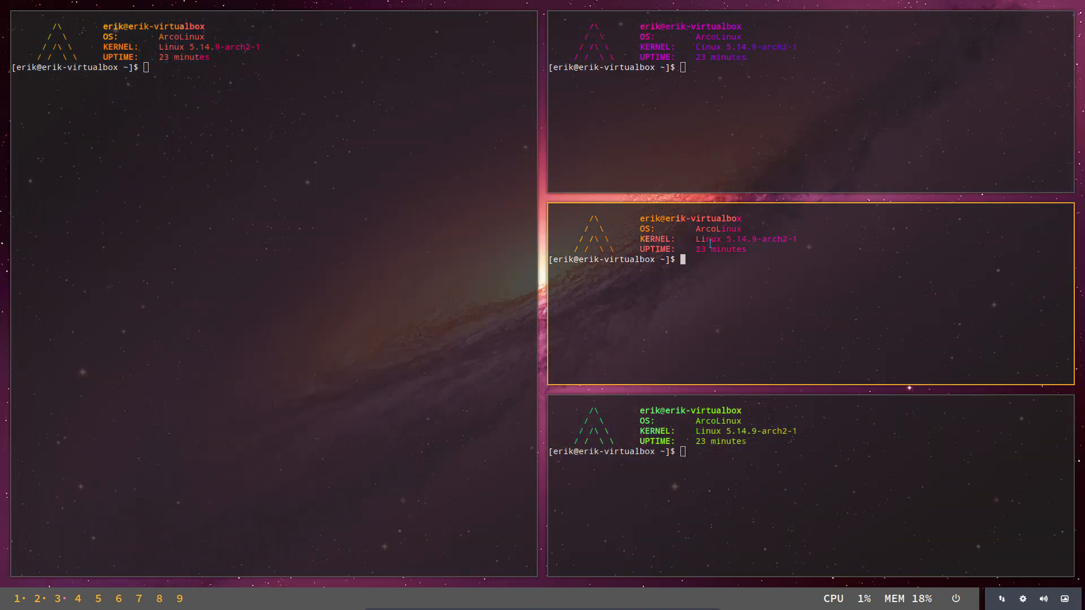
pyautogui.press('super+j')
pyautogui.press('super+j')
pyautogui.press('super+j')
pyautogui.press('super+j')
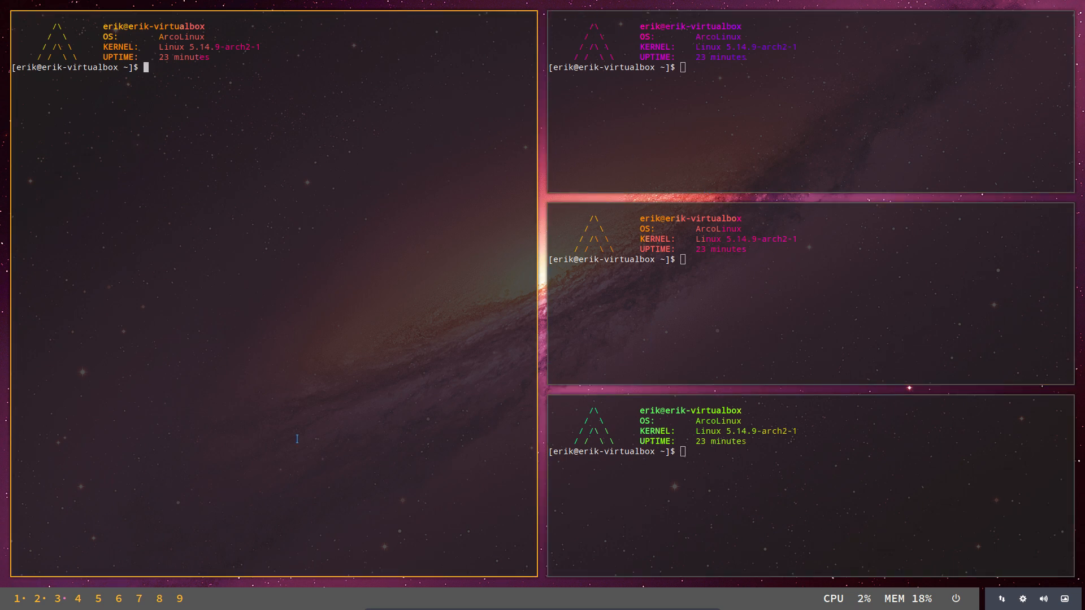
pyautogui.press('super+k')
pyautogui.press('super+k')
pyautogui.press('super+k')
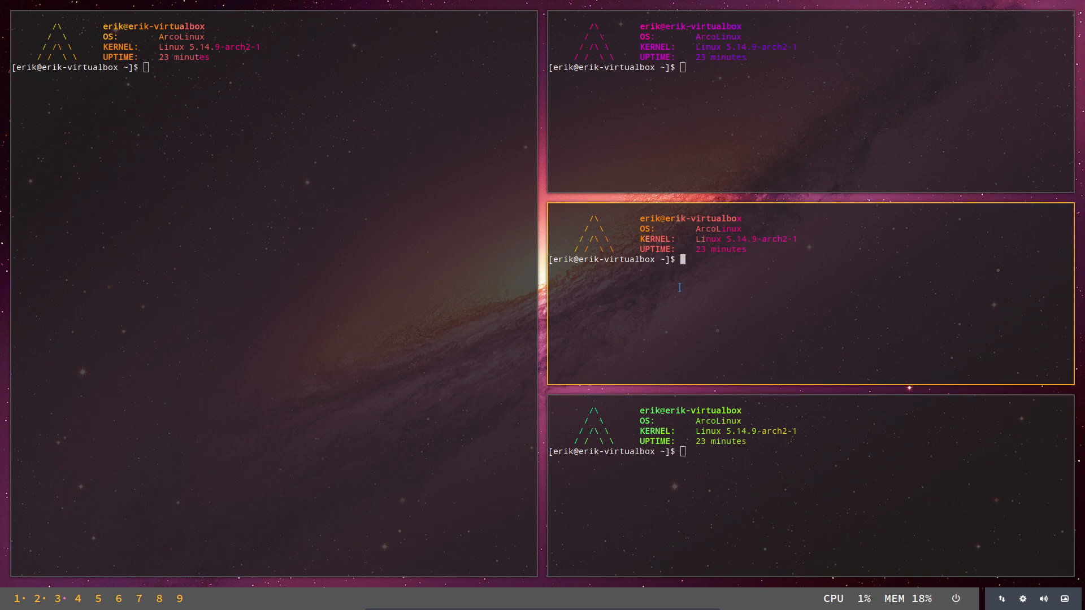
pyautogui.press('super+j')
pyautogui.press('super+j')
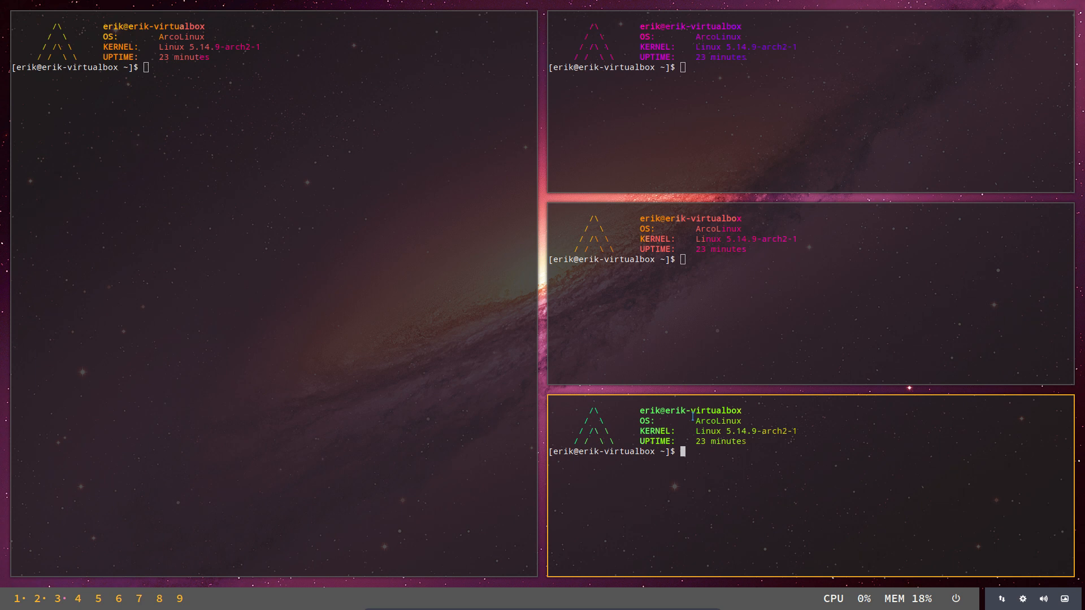
# Focus individual terminals to check their borders, and open a file manager window on workspace 3.
pyautogui.click(667, 281)
pyautogui.click(652, 118)
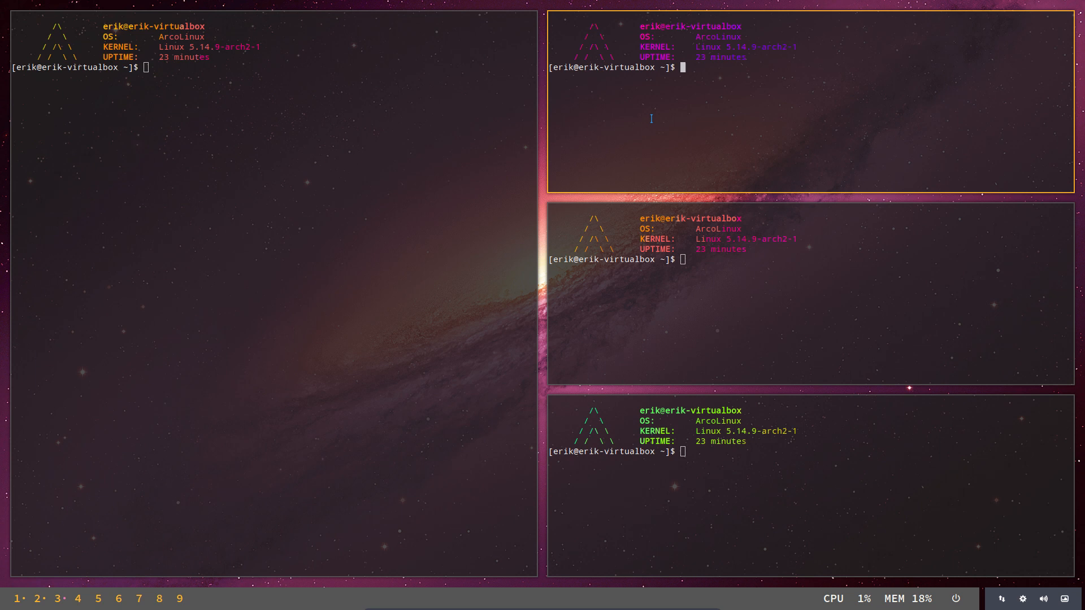
pyautogui.click(215, 484)
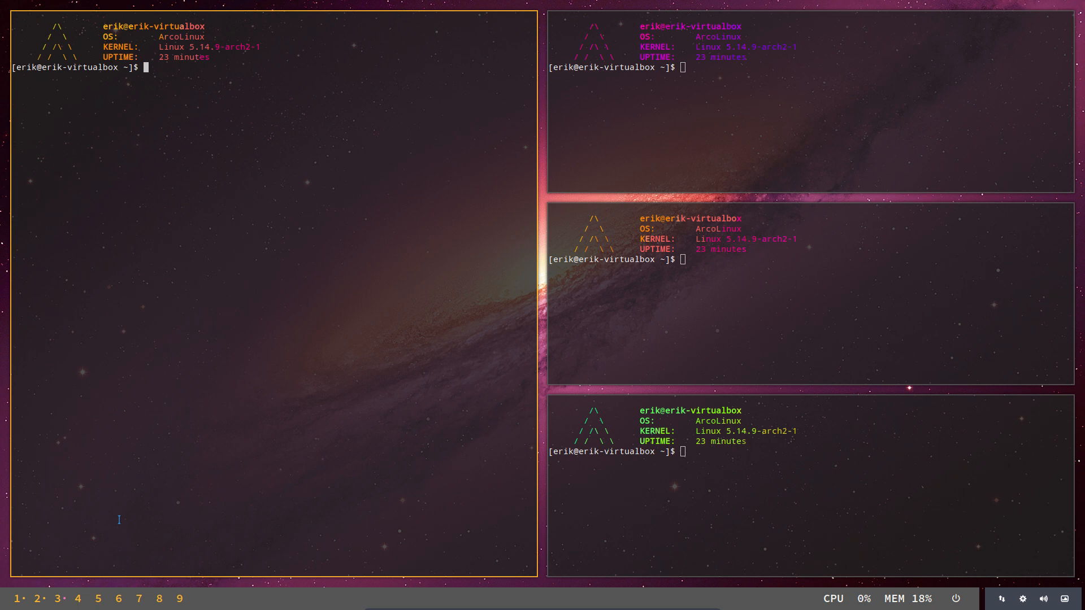
pyautogui.press('super+shift+Return')
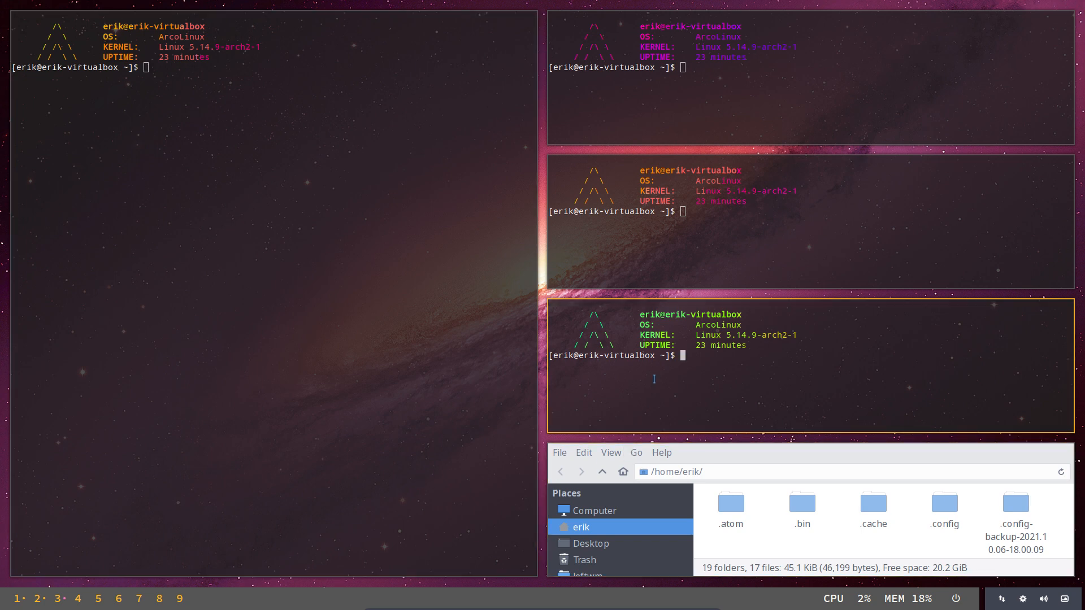
# Close the focused terminal and cycle through the tiling layouts on workspace 3 to check the window borders in each arrangement.
pyautogui.press('super+q')
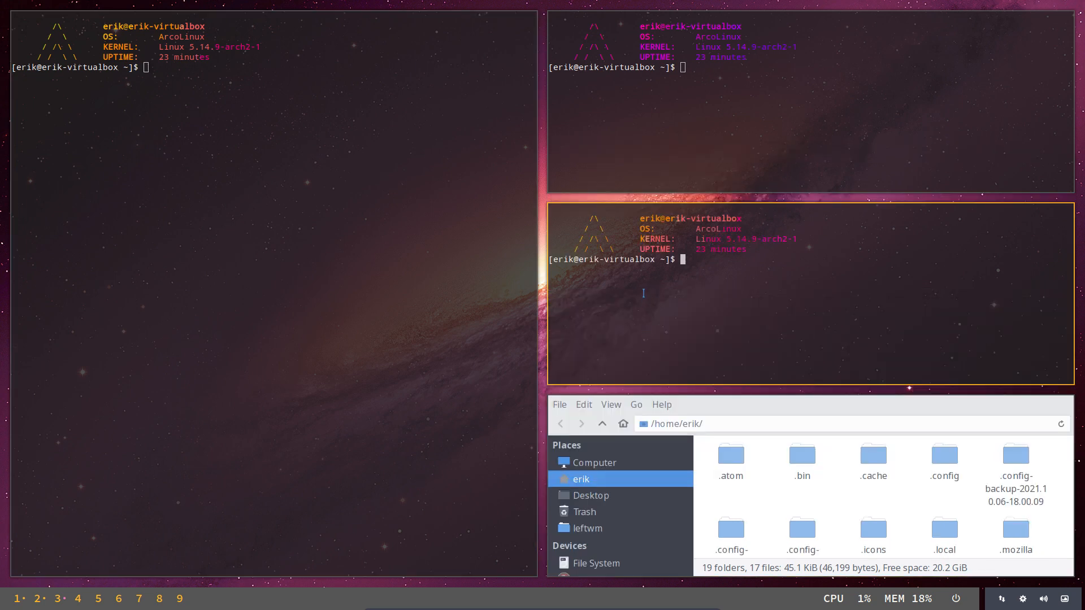
pyautogui.press('super+ctrl+Up')
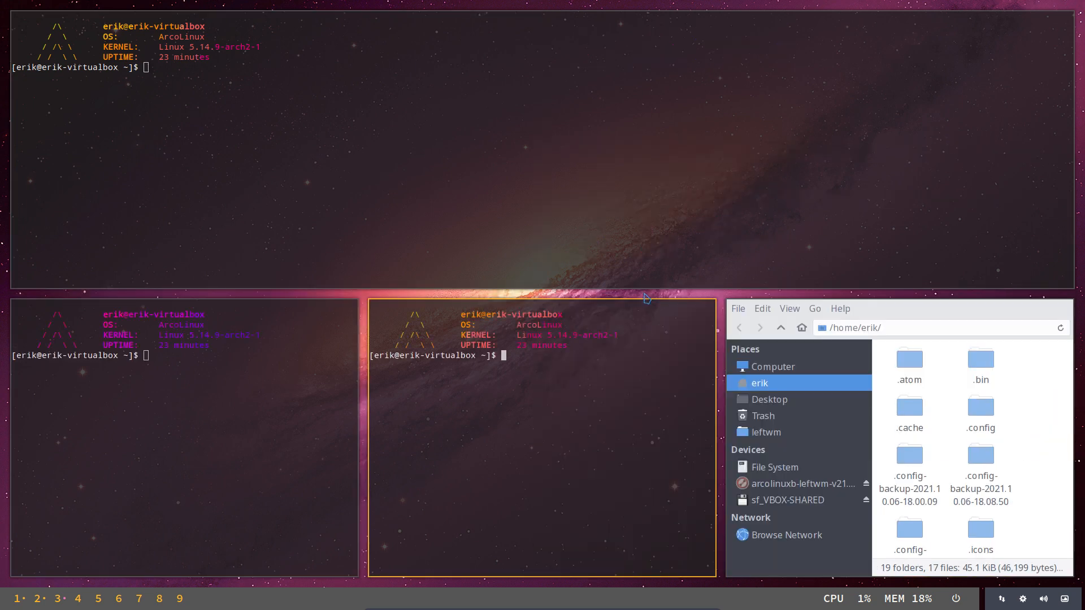
pyautogui.press('super+ctrl+Up')
pyautogui.press('super+ctrl+Up')
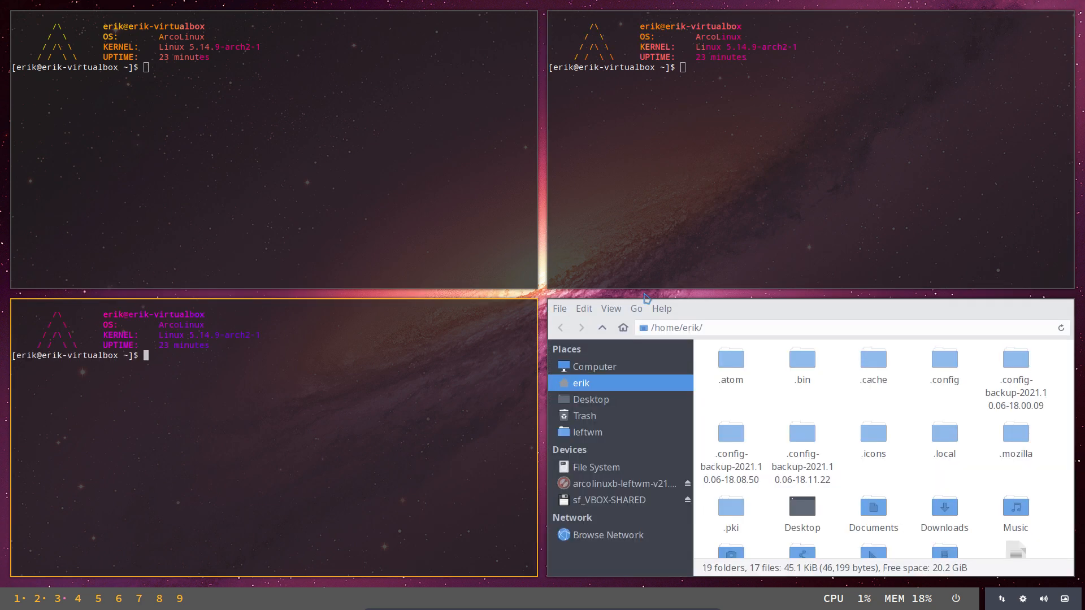
pyautogui.press('super+ctrl+Up')
pyautogui.press('super+ctrl+Up')
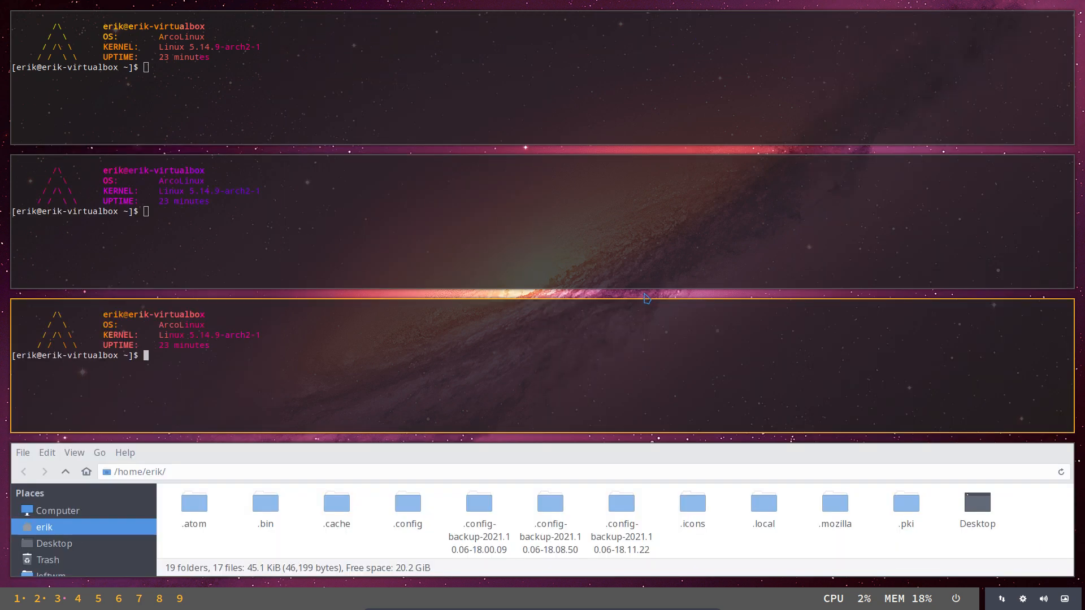
pyautogui.press('super+ctrl+Up')
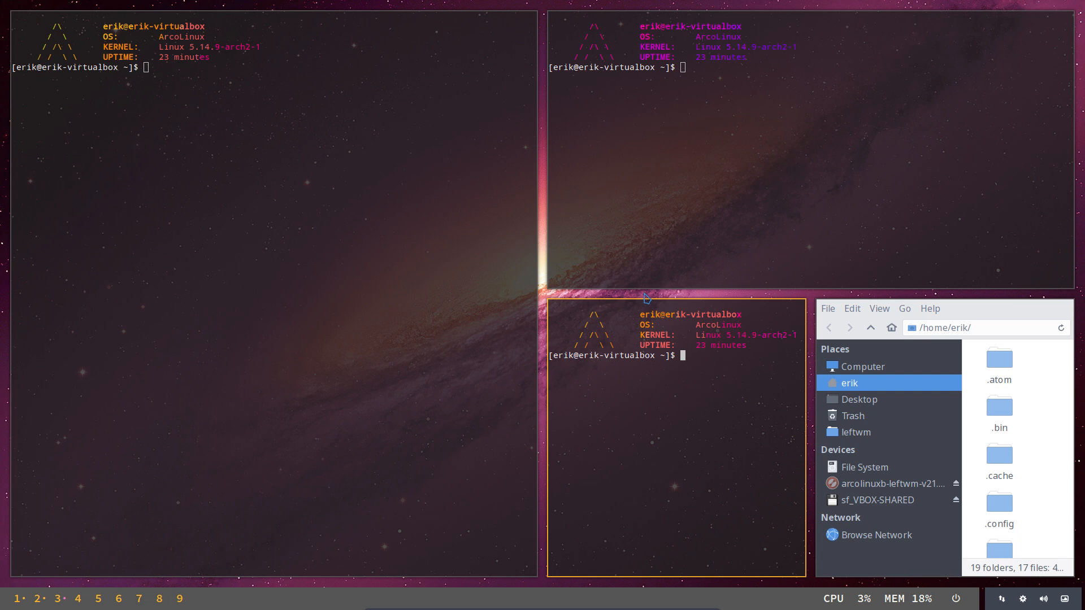
pyautogui.press('super+ctrl+Up')
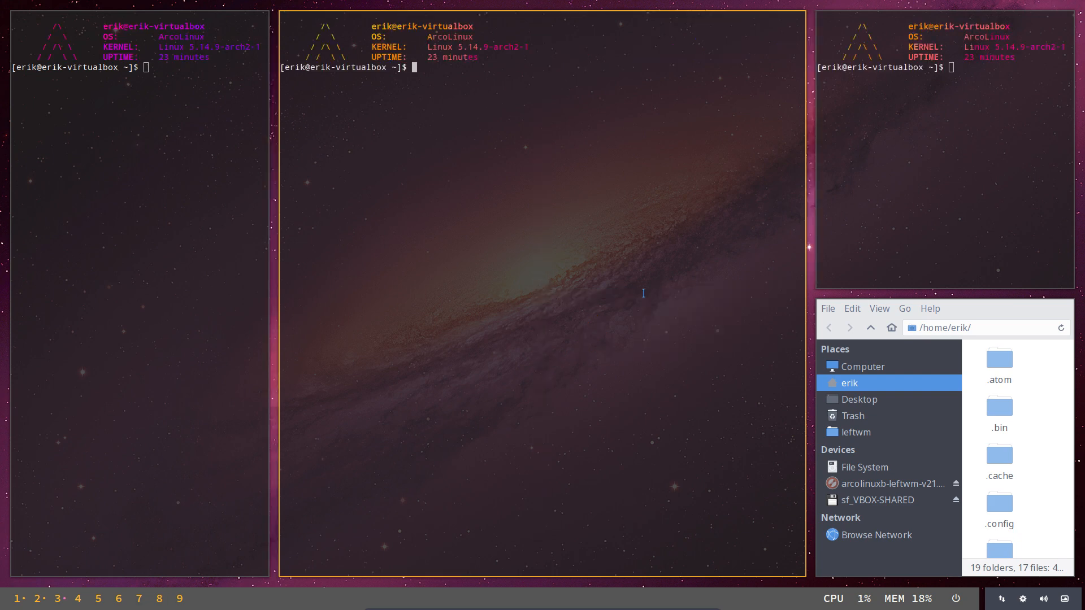
pyautogui.press('super+ctrl+Up')
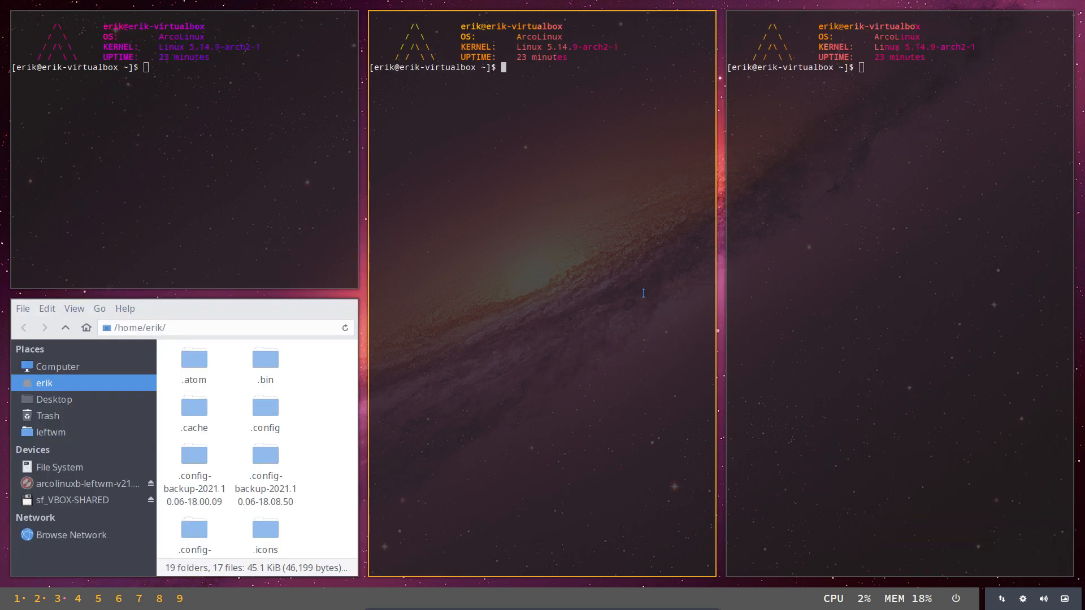
pyautogui.press('super+ctrl+Up')
pyautogui.press('super+ctrl+Up')
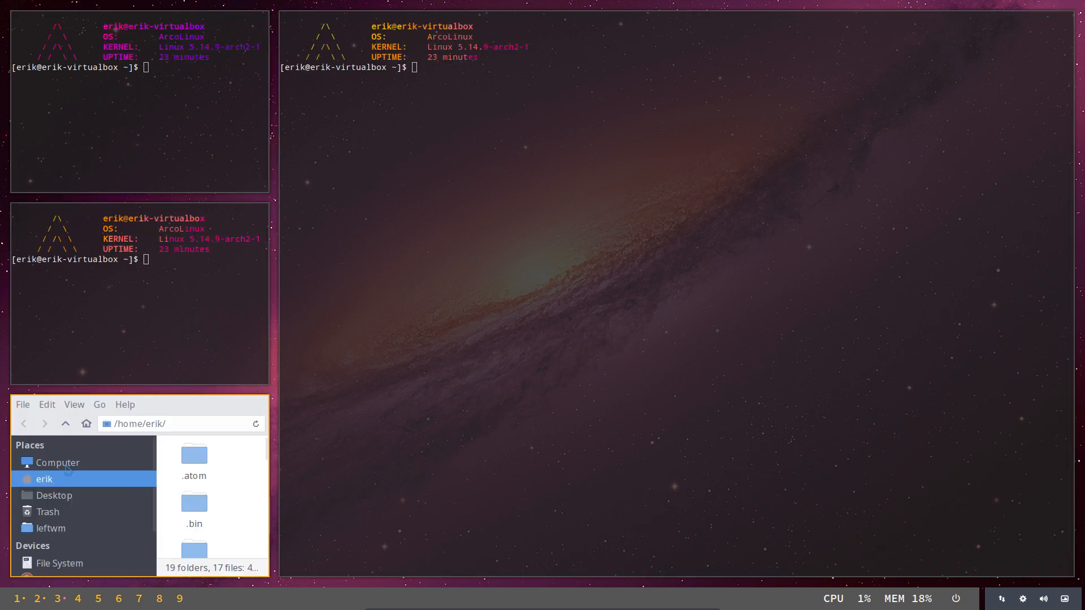
# Toggle the file manager window to fullscreen and back twice.
pyautogui.press('super+f')
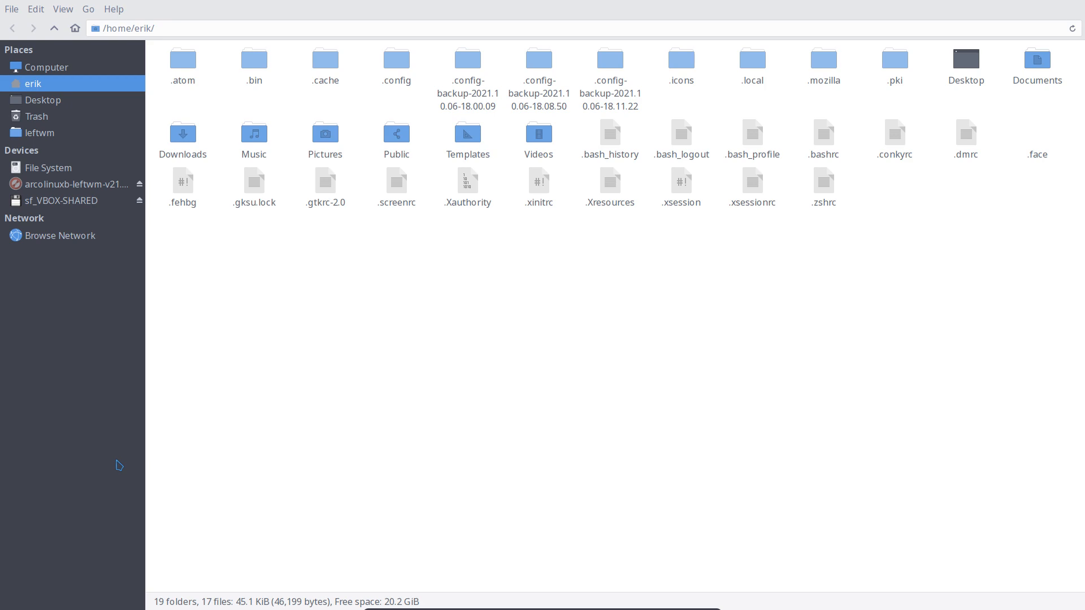
pyautogui.press('super+f')
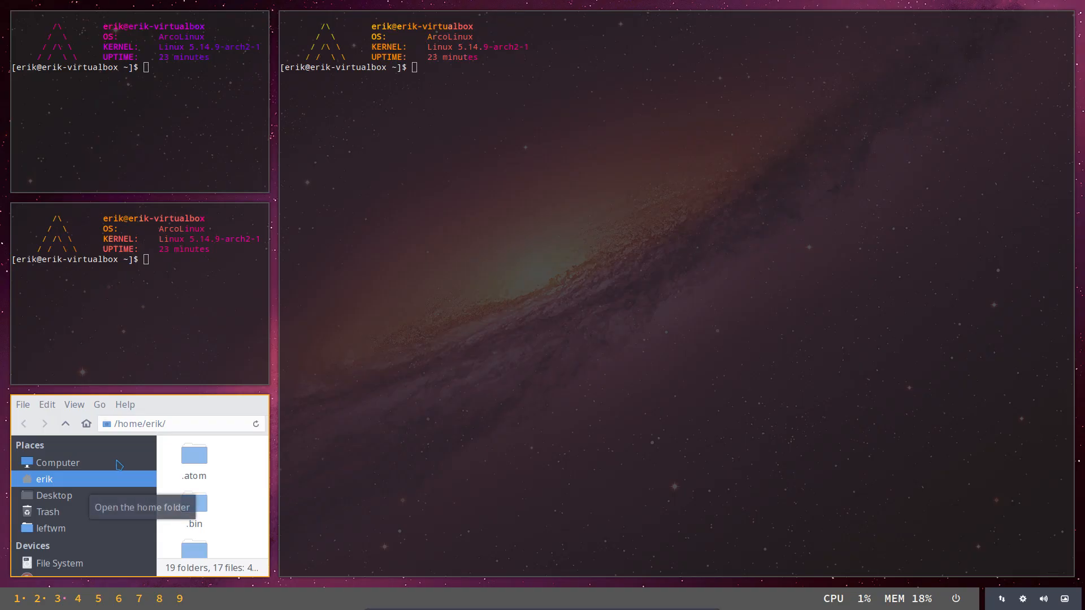
pyautogui.press('super+f')
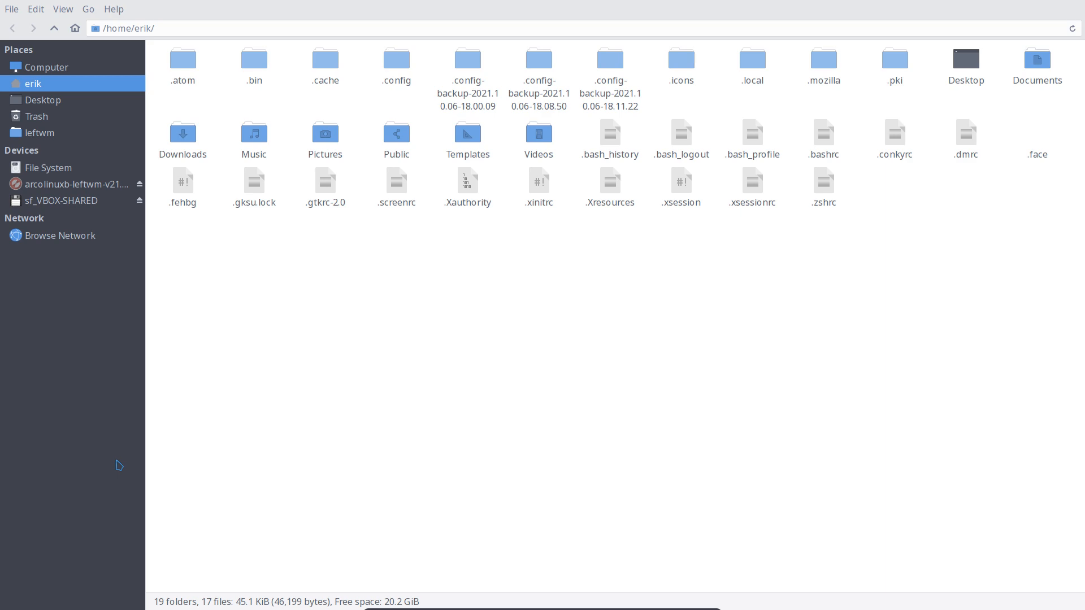
pyautogui.press('super+f')
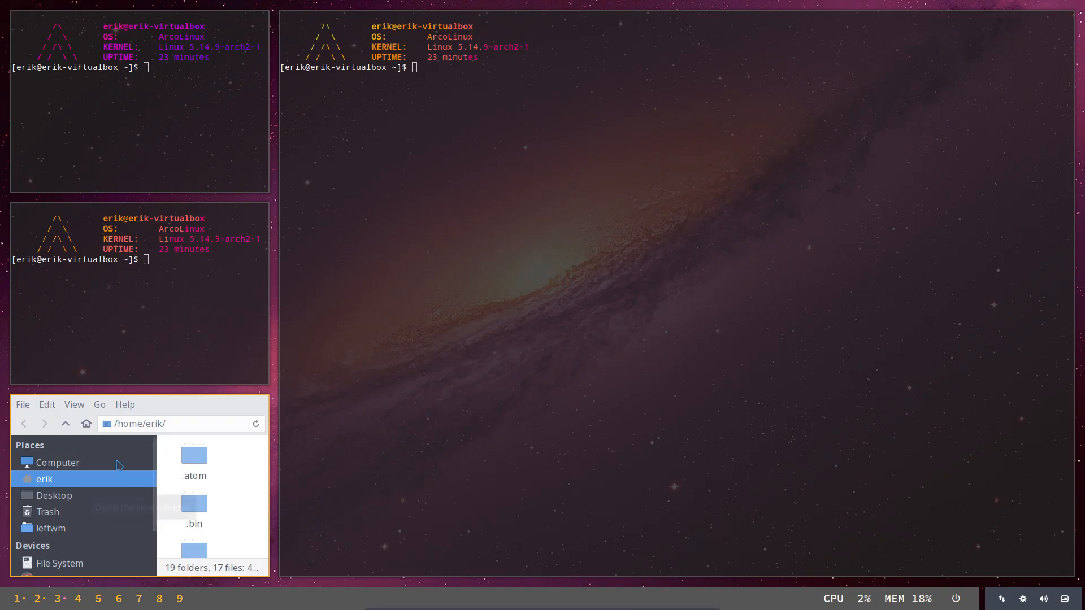
# Close the file manager and the three remaining terminals on workspace 3.
pyautogui.press('super+q')
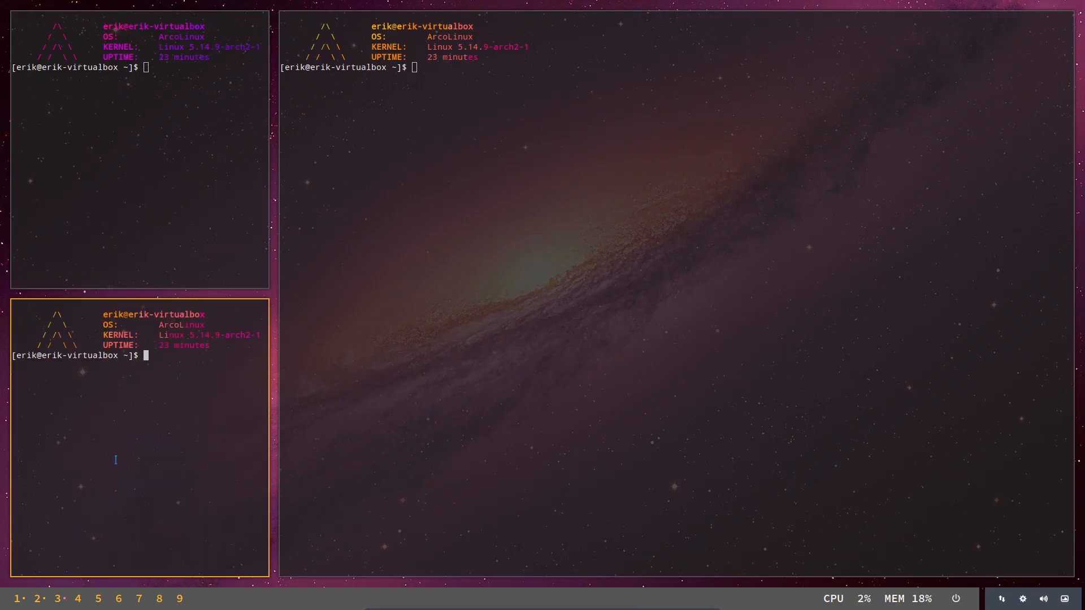
pyautogui.press('super+q')
pyautogui.press('super+q')
pyautogui.press('super+q')
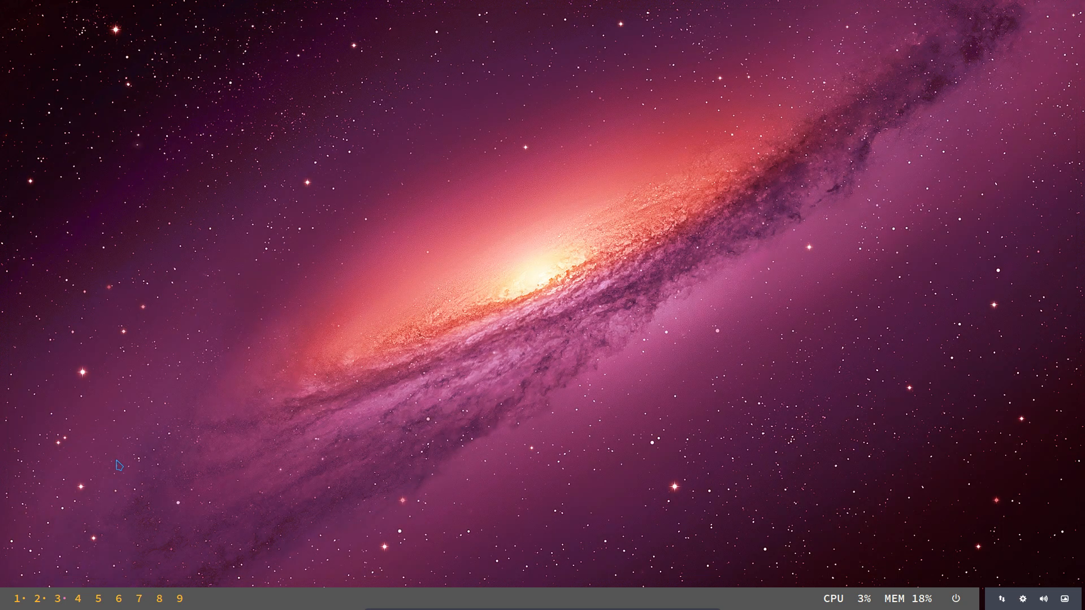
# Check the browser on workspace 2, return to theme.toml on workspace 1 and collapse the editor's empty project sidebar.
pyautogui.click(39, 600)
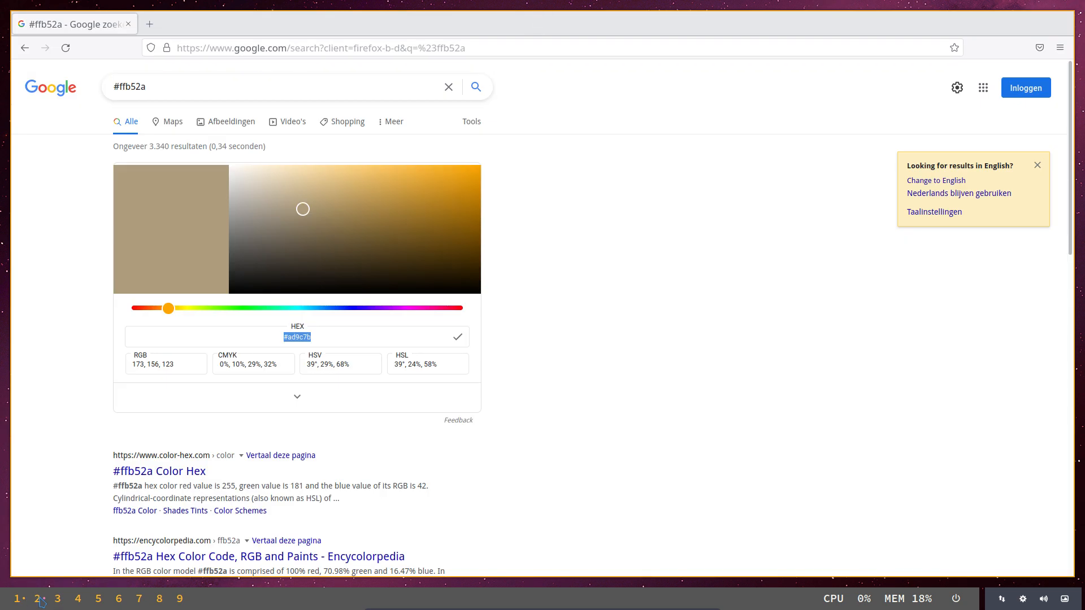
pyautogui.click(28, 602)
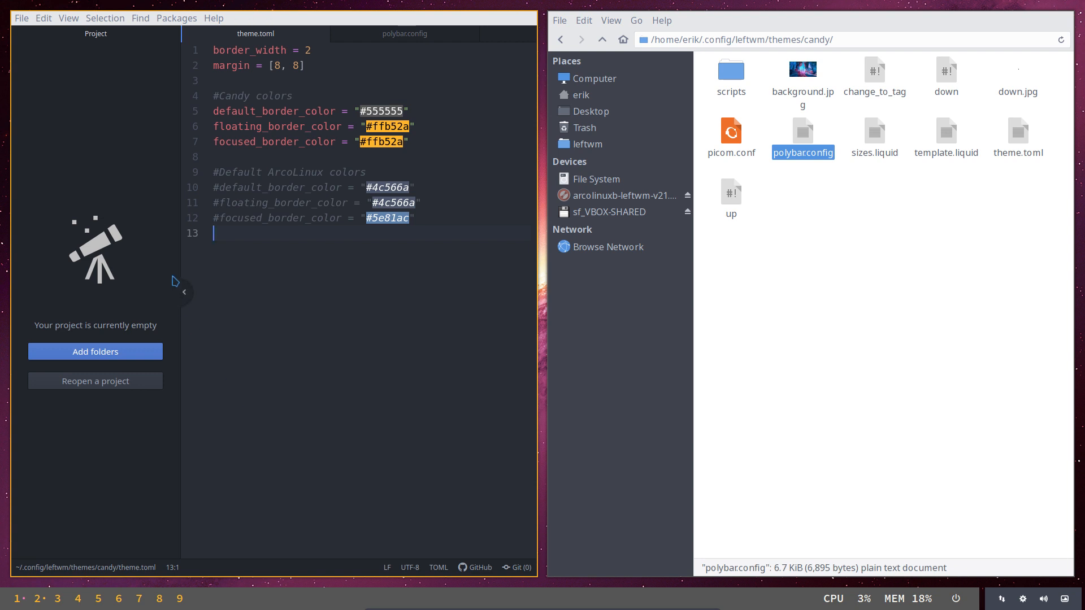
pyautogui.click(183, 305)
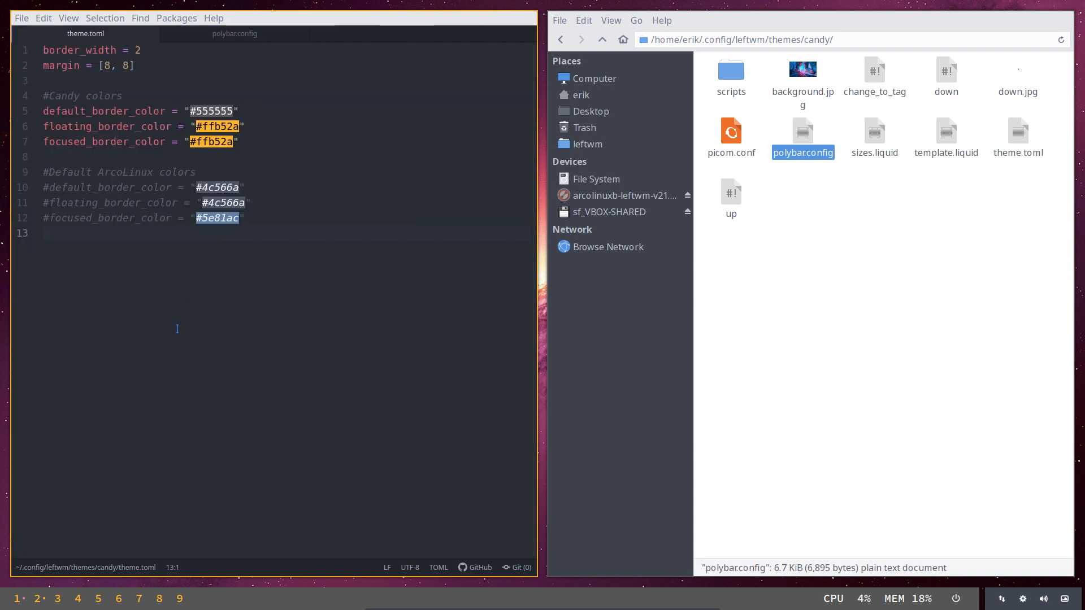